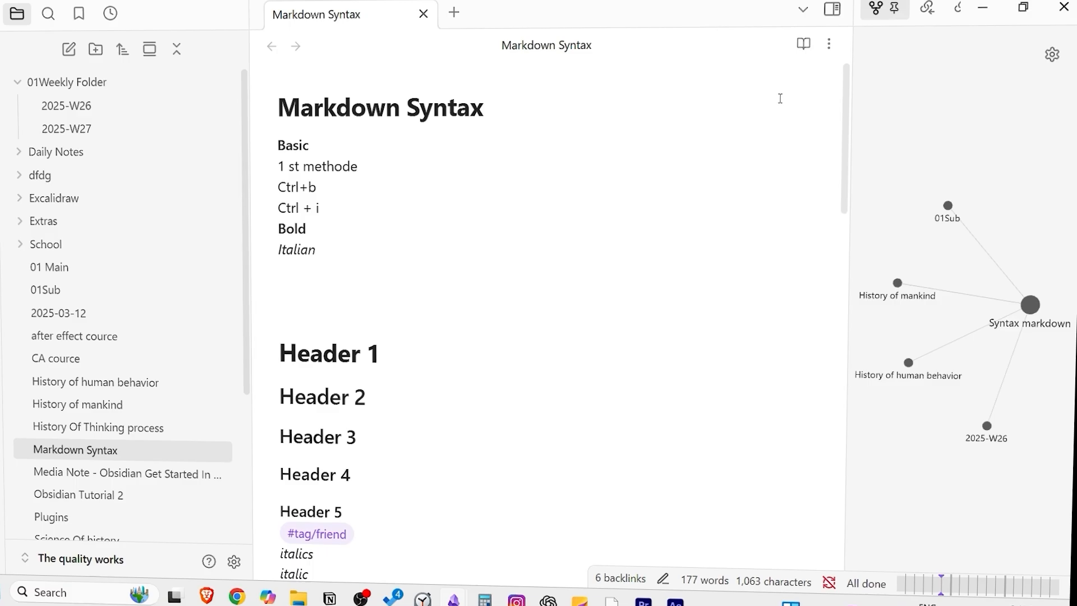
pyautogui.scroll(-5, 1031, 271)
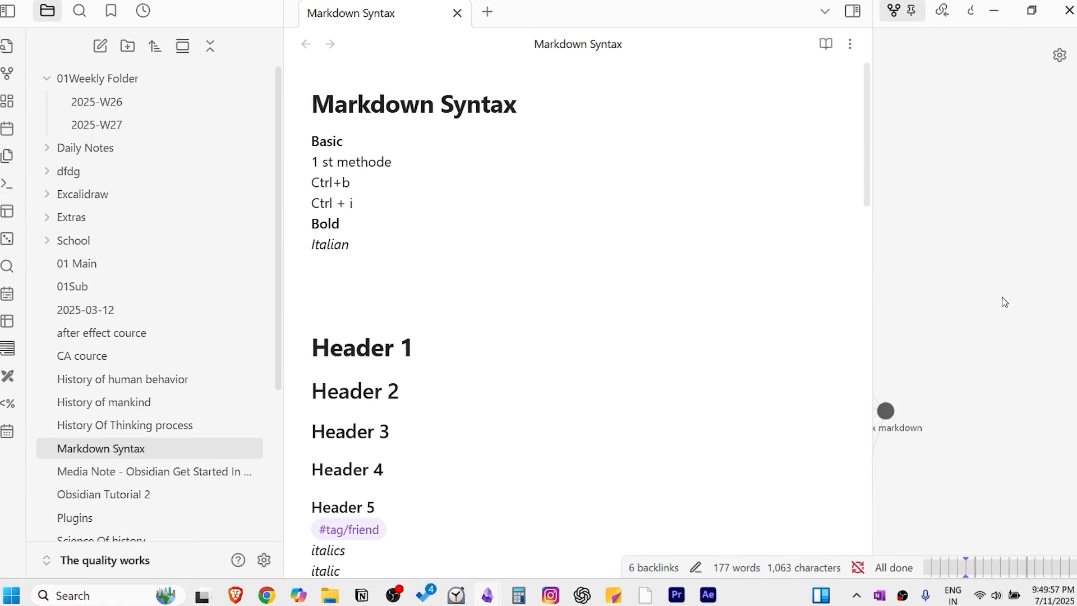
pyautogui.scroll(5, 1003, 242)
pyautogui.moveTo(1003, 242); pyautogui.dragTo(1068, 213)
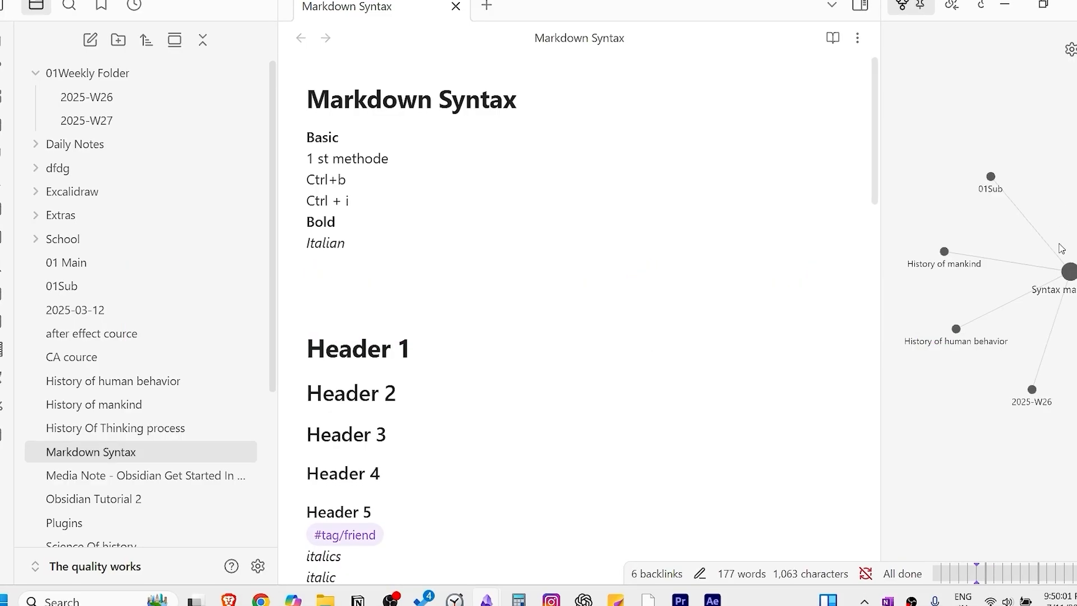
pyautogui.moveTo(1069, 272); pyautogui.dragTo(994, 296)
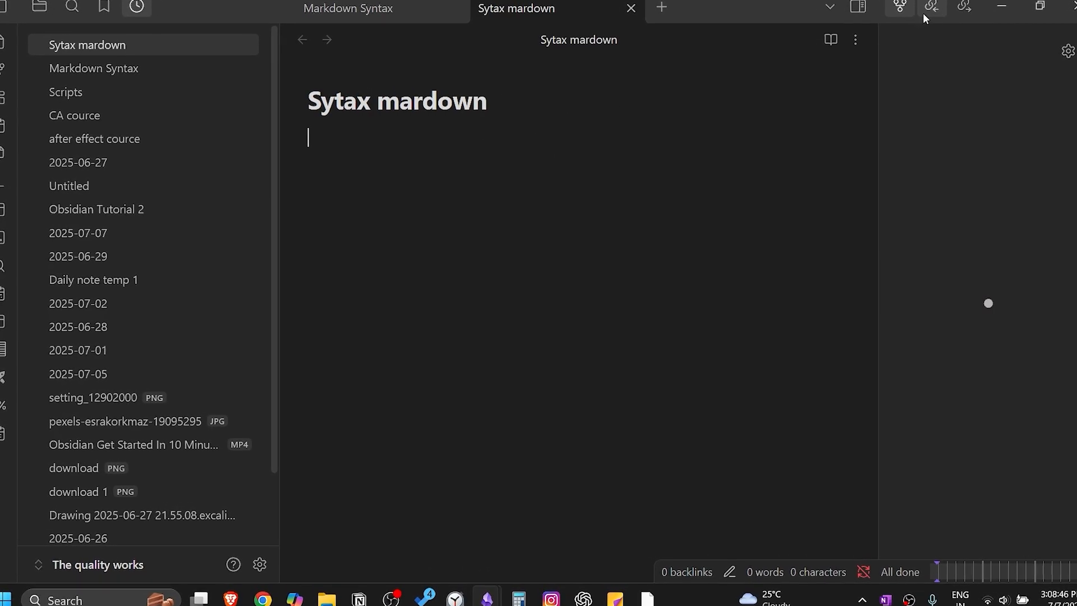
pyautogui.scroll(-1, 940, 17)
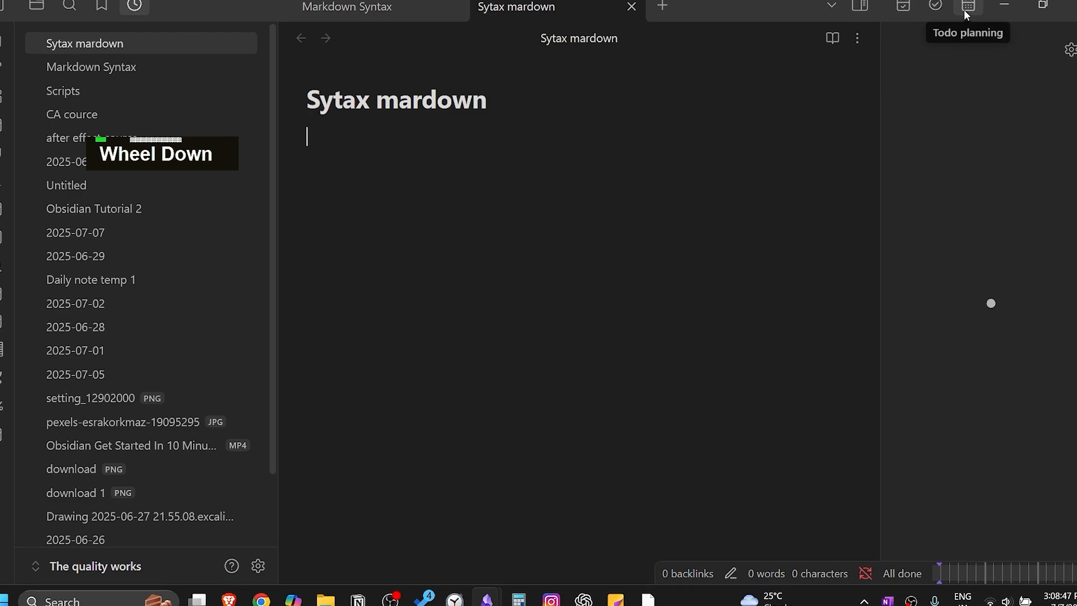
pyautogui.scroll(1, 974, 8)
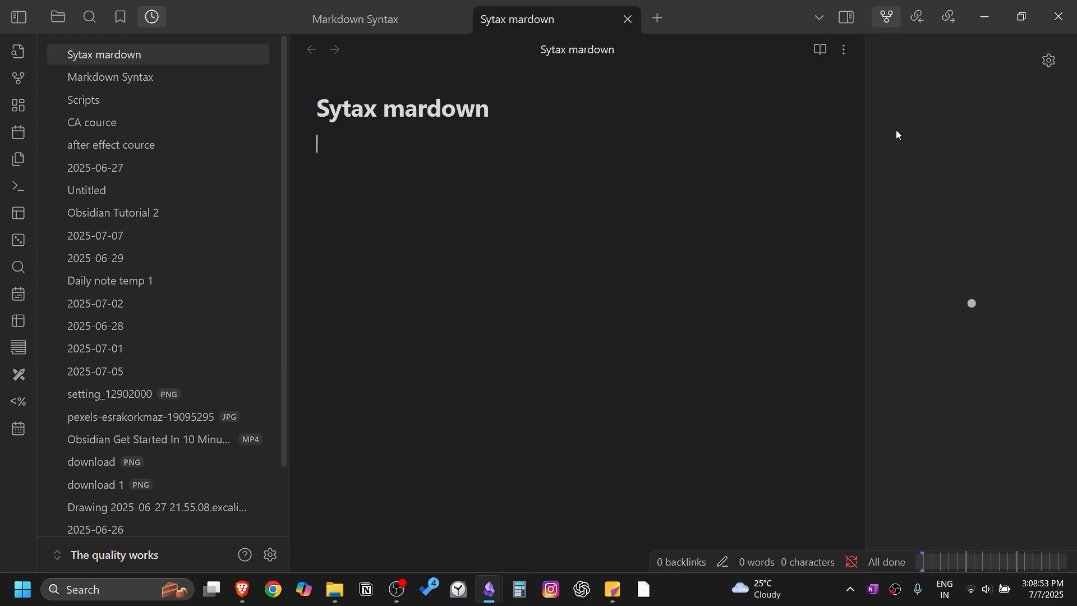
# Step: Close the sidebar's local graph and dock the full vault graph view in its place
pyautogui.rightClick(894, 25)
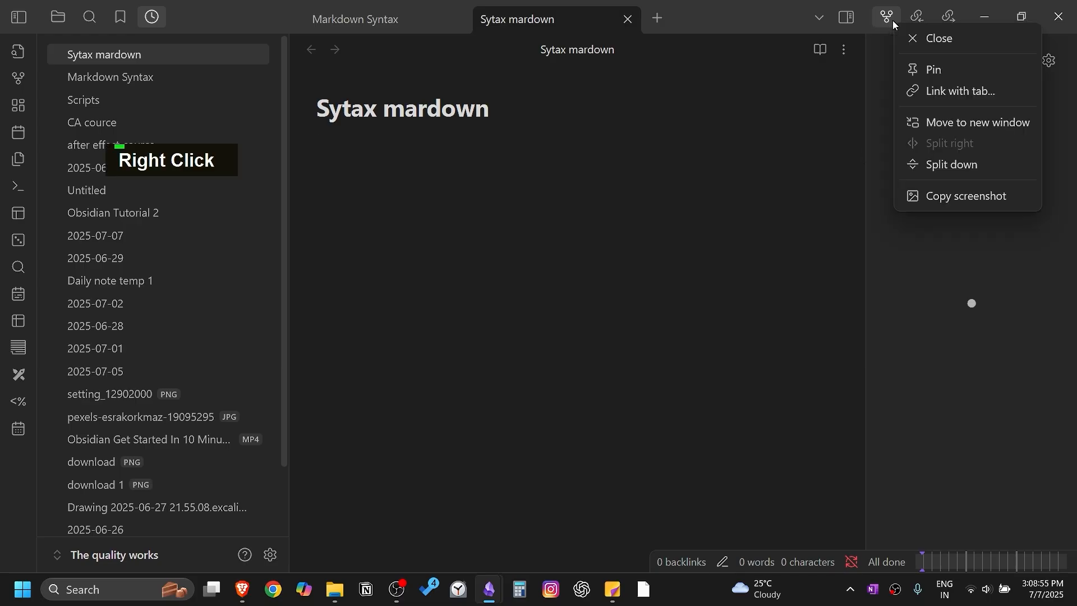
pyautogui.click(917, 39)
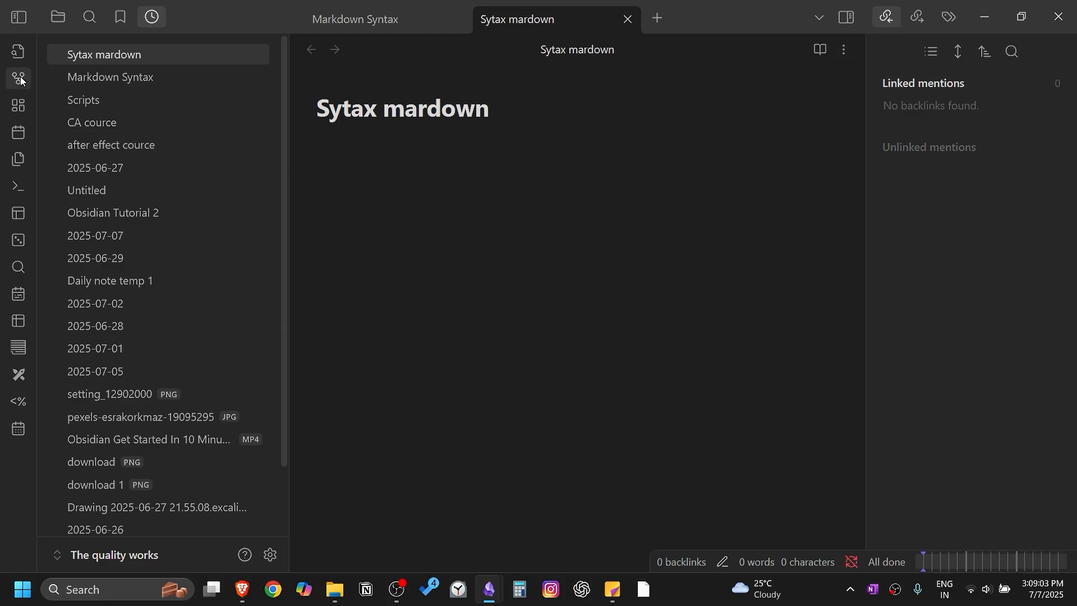
pyautogui.hotkey('ctrl', 'g')
pyautogui.moveTo(590, 24); pyautogui.dragTo(884, 19)
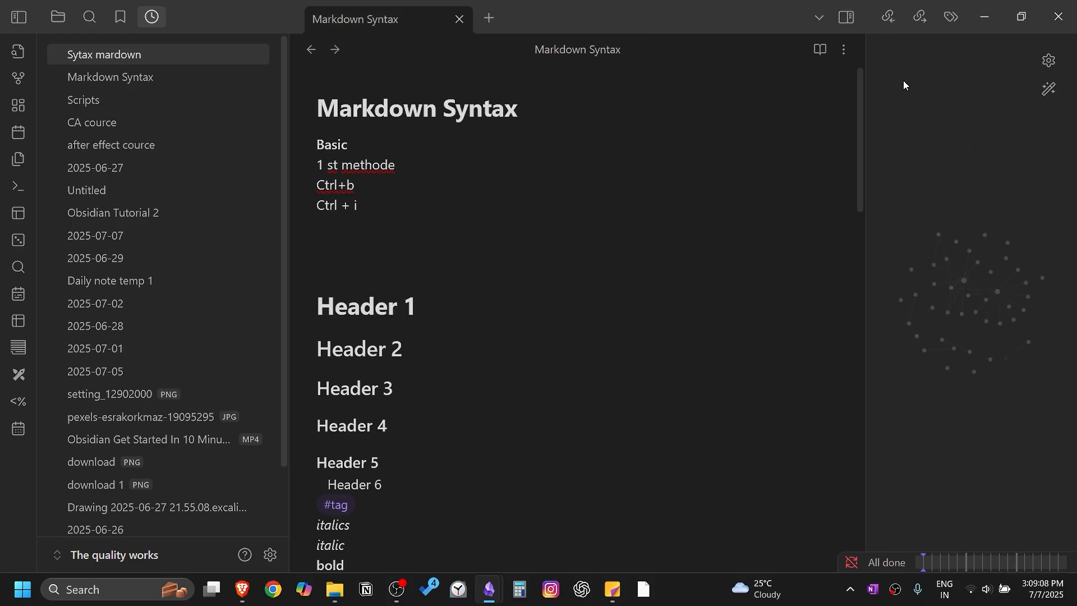
# Step: Examine the connections between notes in the vault graph, both close up and as a whole
pyautogui.scroll(1, 968, 174)
pyautogui.scroll(-1, 968, 189)
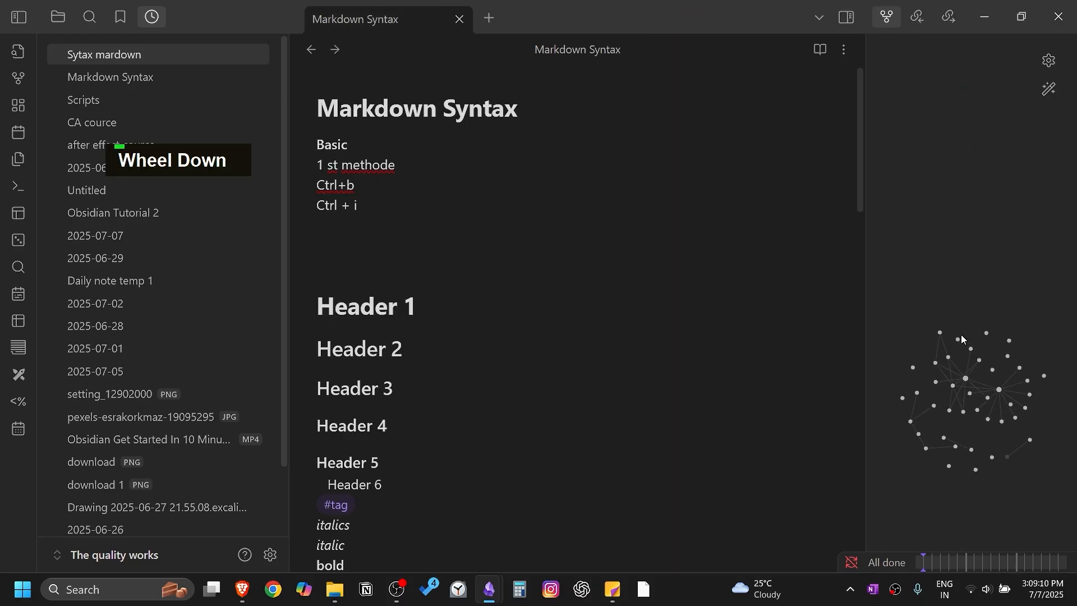
pyautogui.middleClick(966, 315)
pyautogui.scroll(3, 985, 216)
pyautogui.scroll(-1, 979, 194)
pyautogui.scroll(-3, 978, 177)
pyautogui.scroll(2, 981, 213)
pyautogui.middleClick(947, 168)
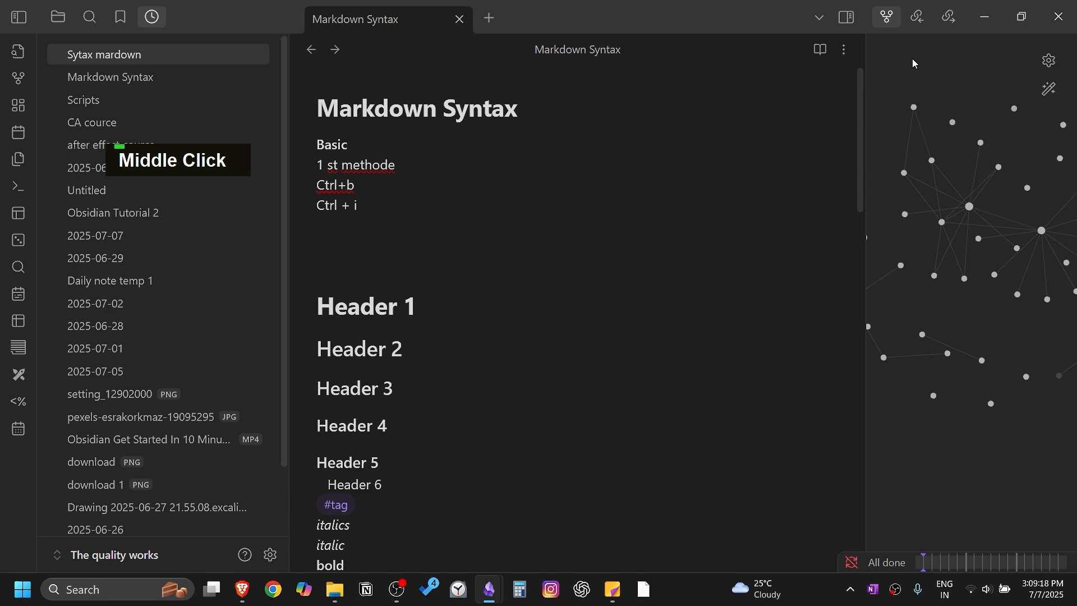
# Step: Search the available commands for "grap"
pyautogui.hotkey('ctrl', 'p')
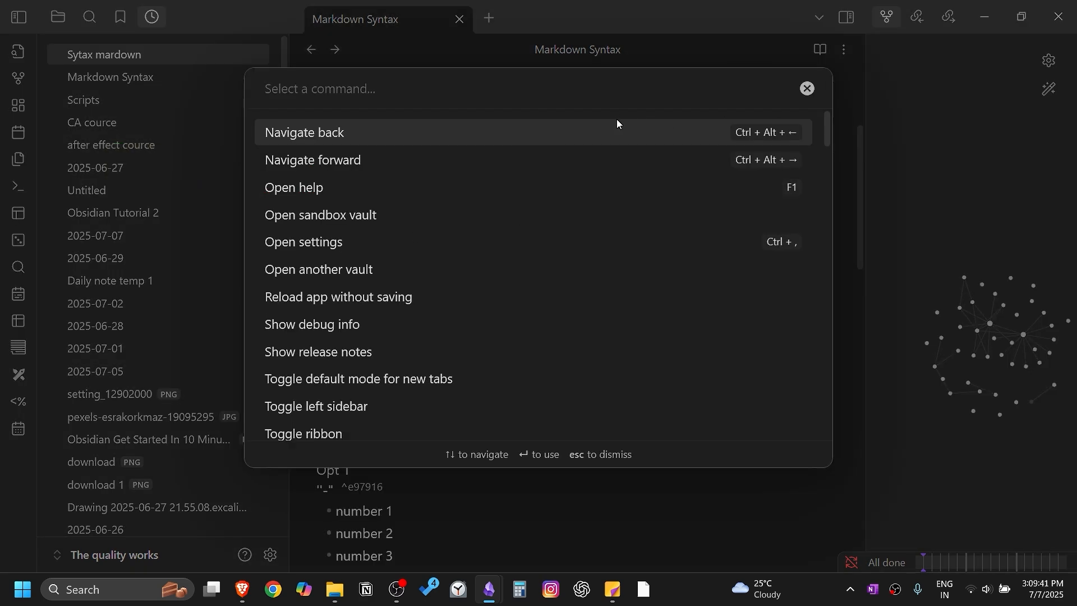
pyautogui.write('grap')
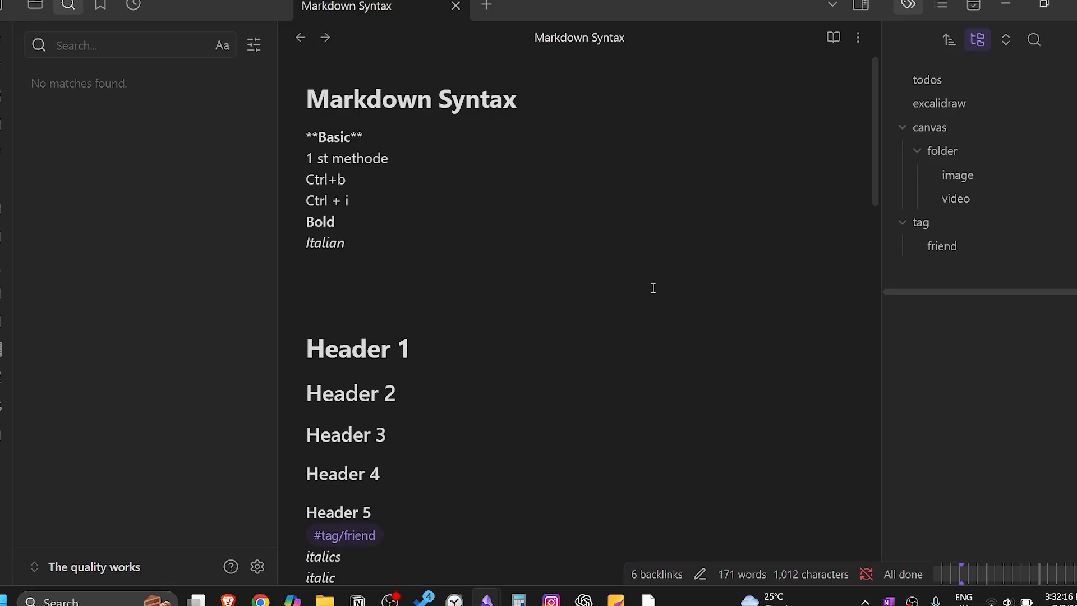
# Step: Create a new note titled Syntax markdown and place the Markdown Syntax note beside it in a split view
pyautogui.scroll(-15, 653, 288)
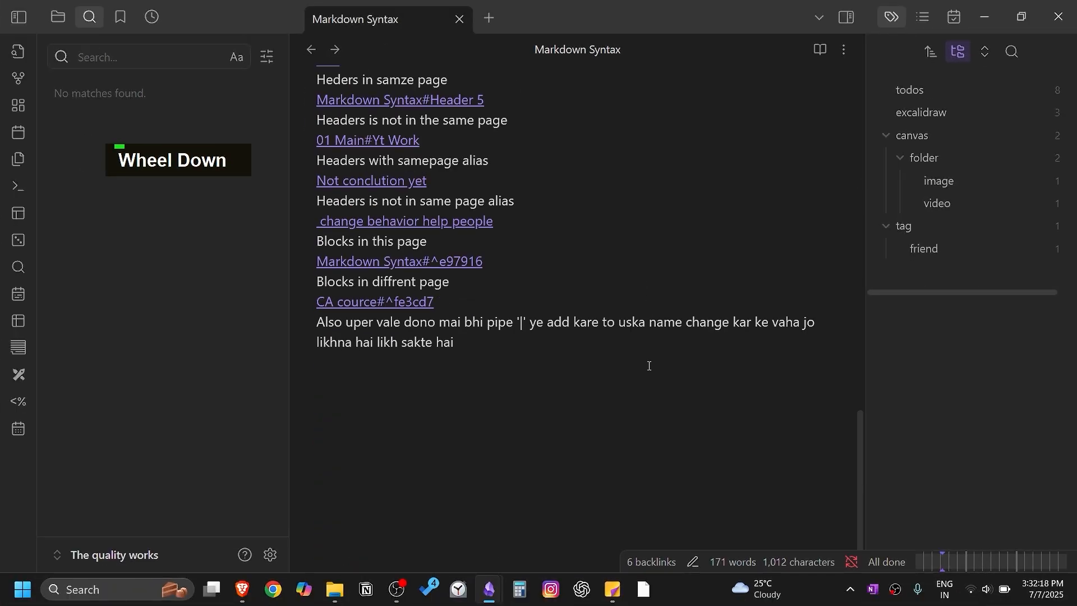
pyautogui.scroll(15, 679, 393)
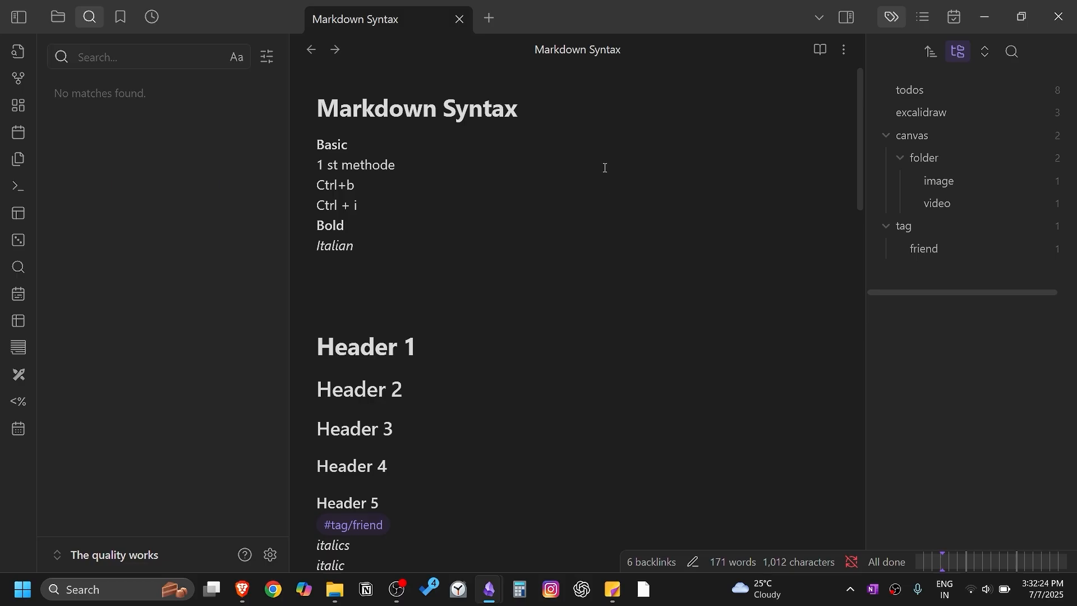
pyautogui.click(490, 18)
pyautogui.click(606, 274)
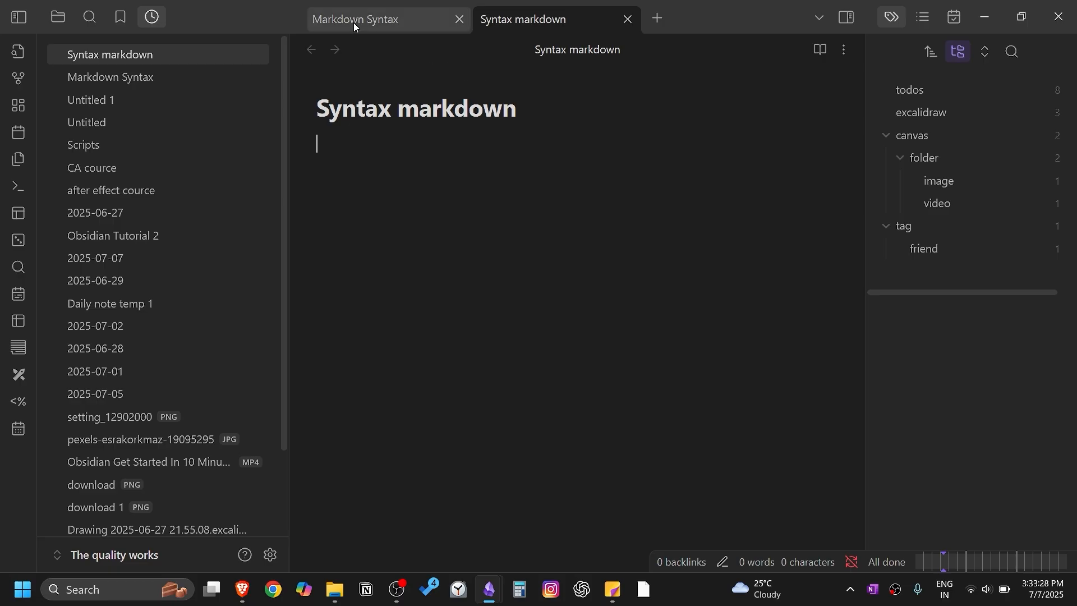
pyautogui.moveTo(354, 26); pyautogui.dragTo(853, 135)
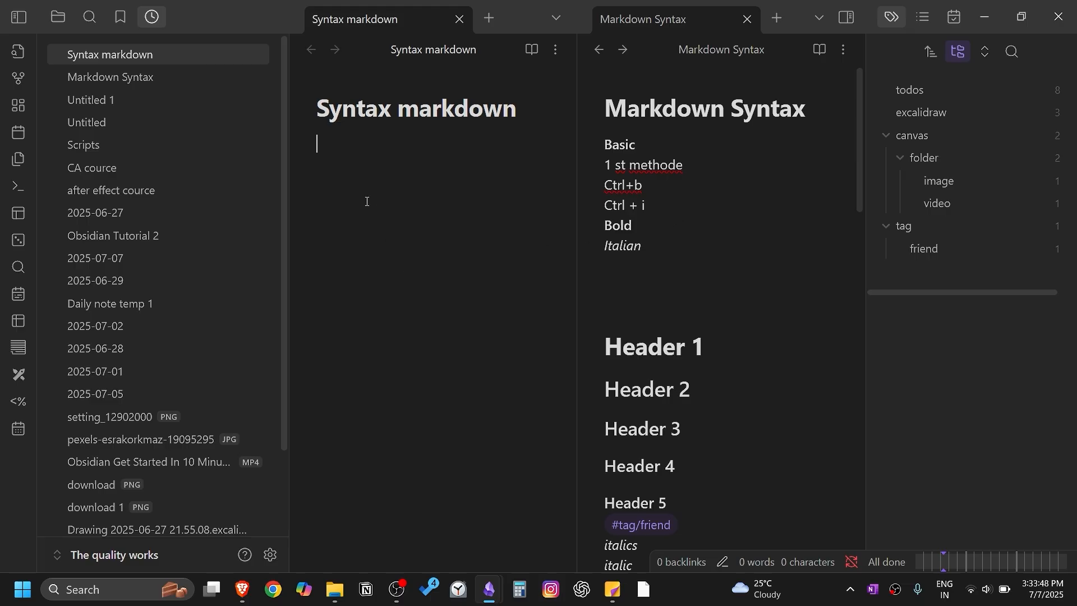
# Step: Write the word "Bold" in bold as the first line of the Syntax markdown note and begin a new line
pyautogui.press('ctrl')
pyautogui.hotkey('ctrl', 'b')
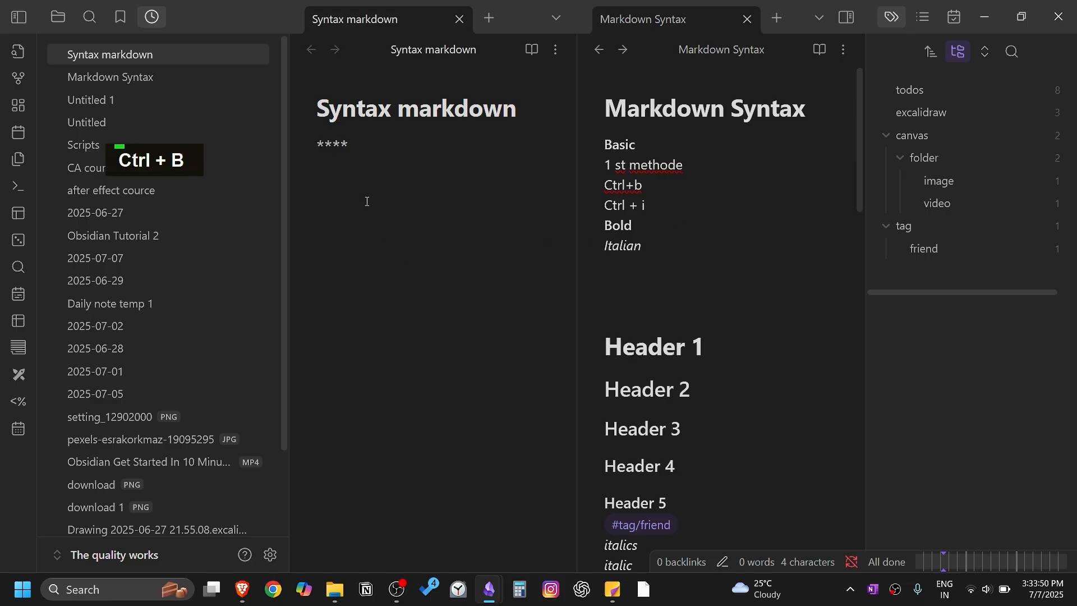
pyautogui.write('Bol')
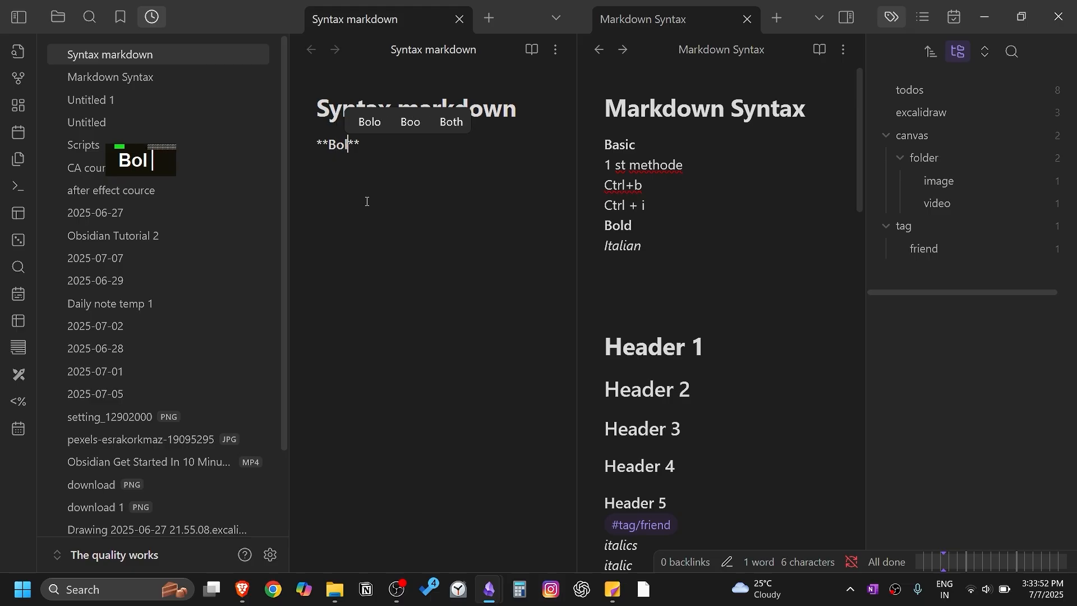
pyautogui.write('d')
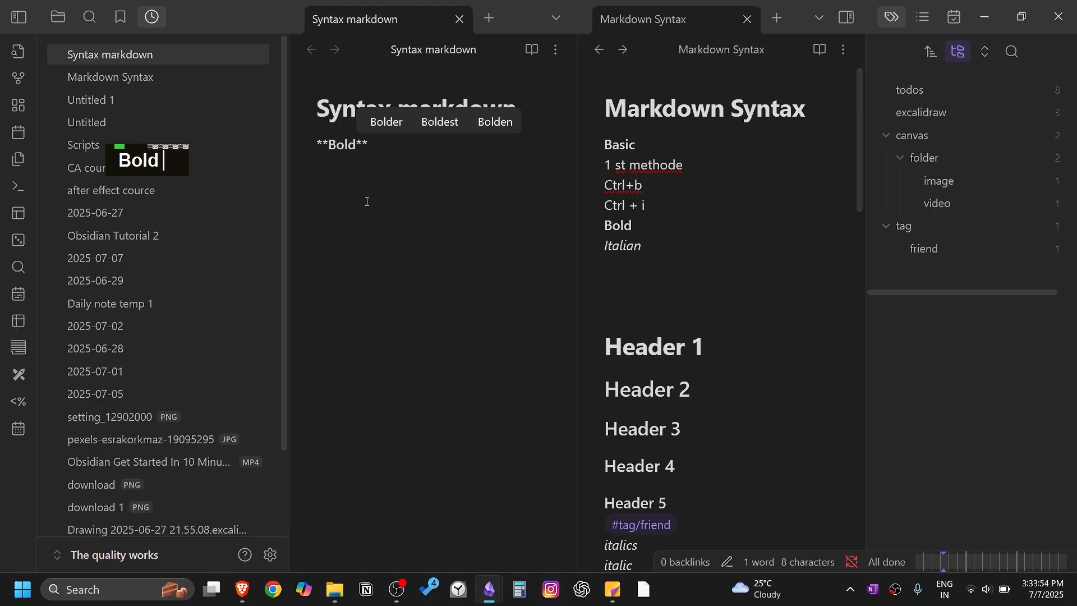
pyautogui.press('ctrl')
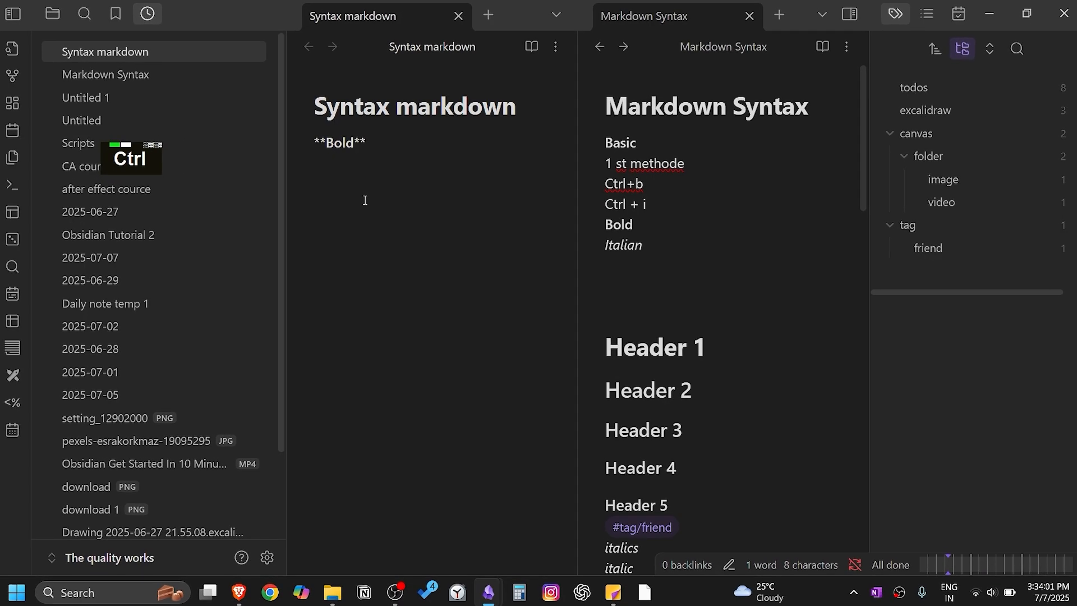
pyautogui.hotkey('ctrl', 'Down')
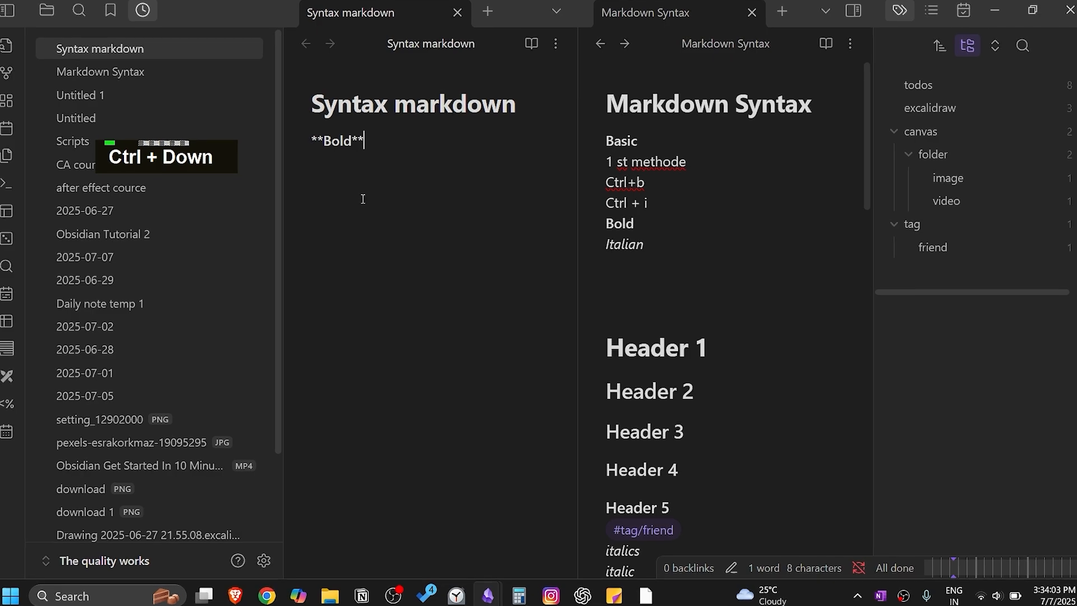
pyautogui.press('Return')
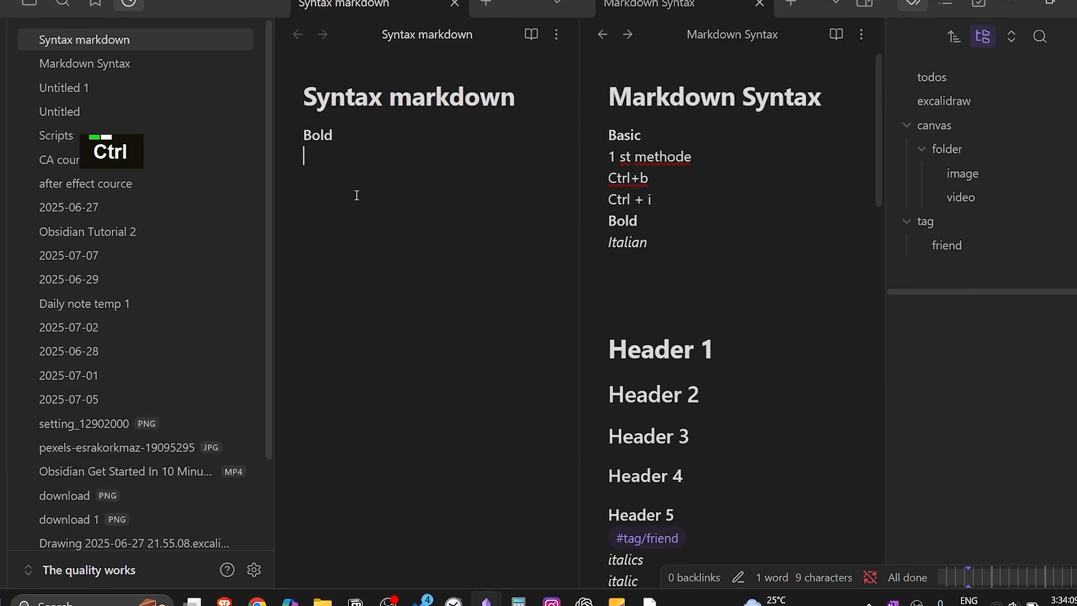
# Step: Write "Intalin hsdjsds" in italics on the second line of the Syntax markdown note
pyautogui.hotkey('ctrl', 'i')
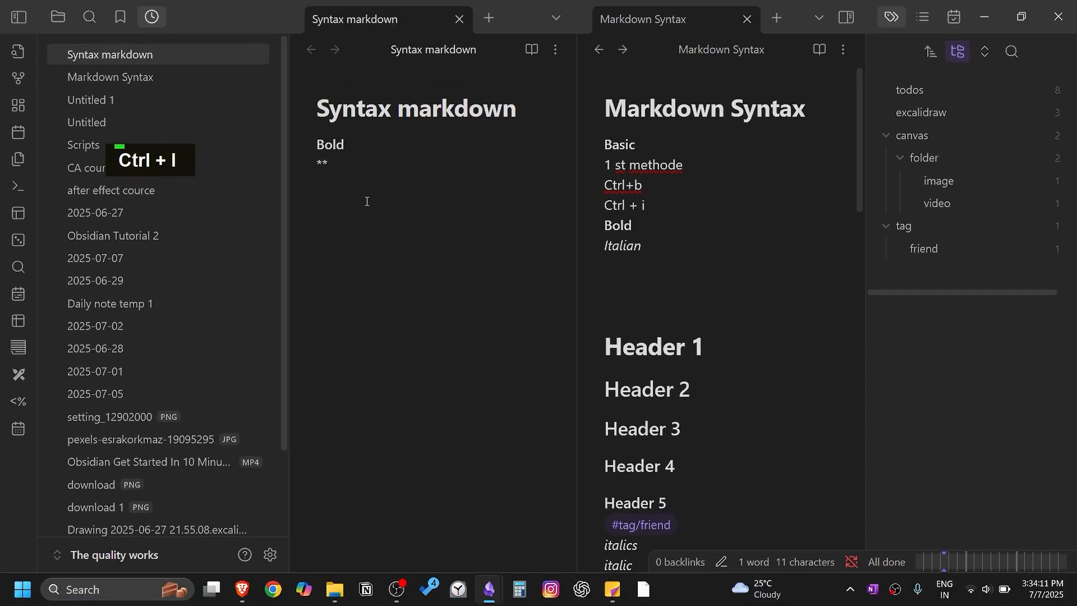
pyautogui.write('Intalin')
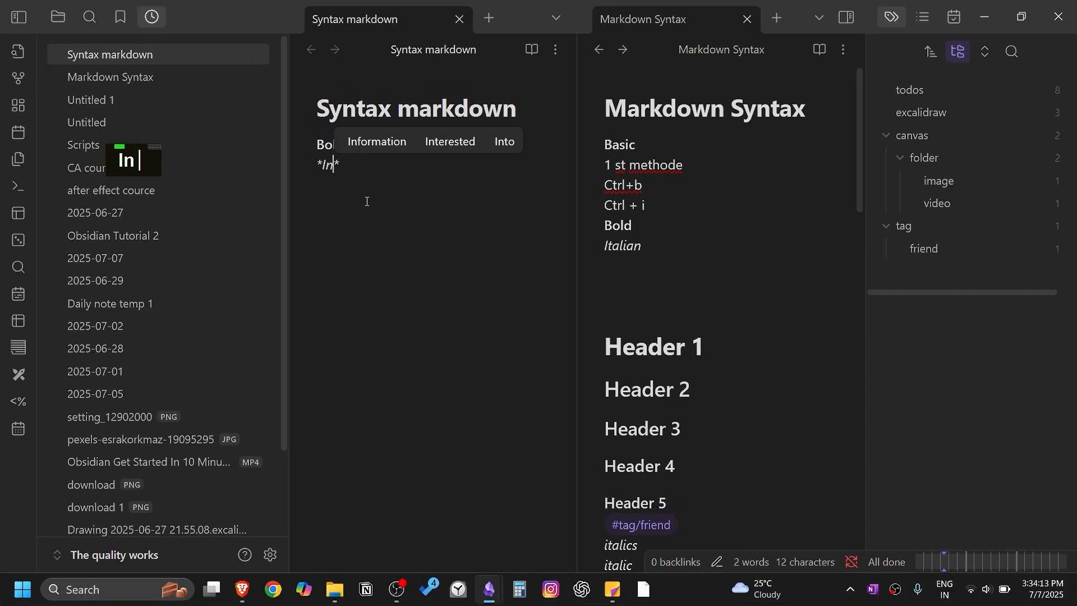
pyautogui.press('Return')
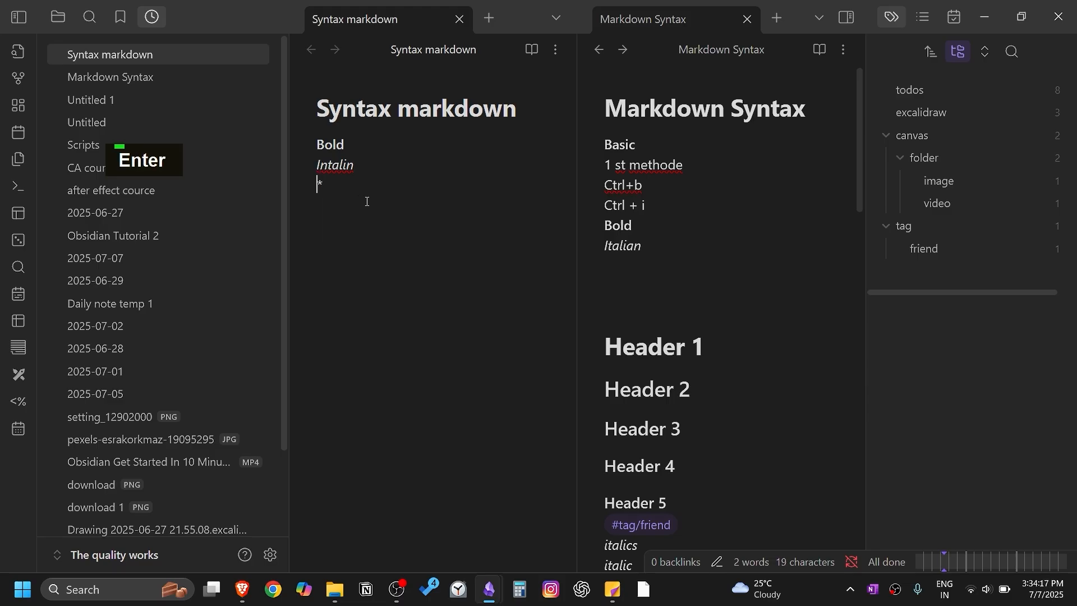
pyautogui.hotkey('ctrl', 'z')
pyautogui.press('BackSpace')
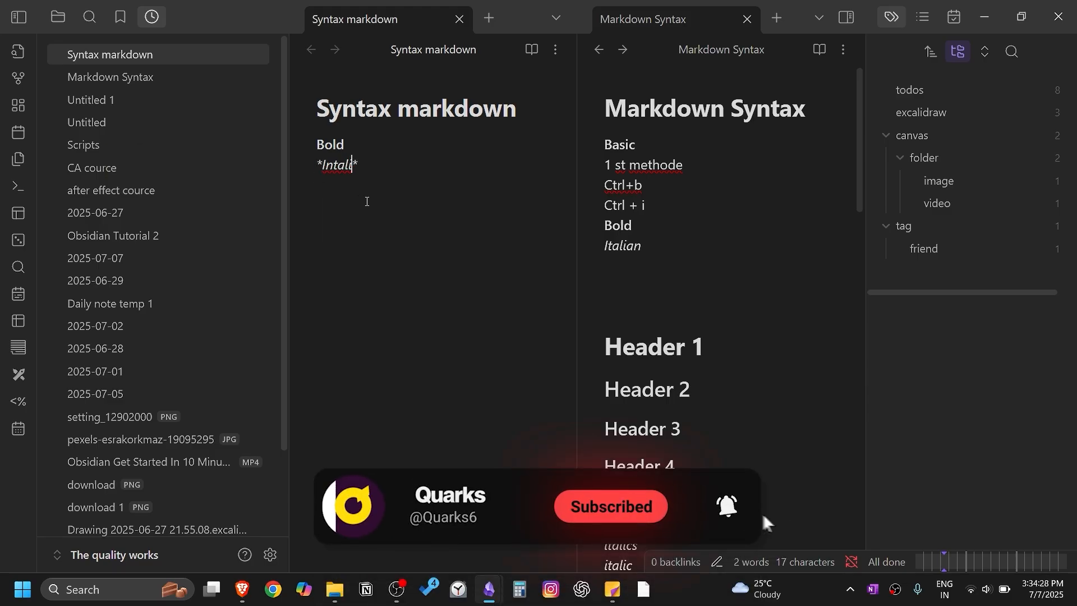
pyautogui.write('n ')
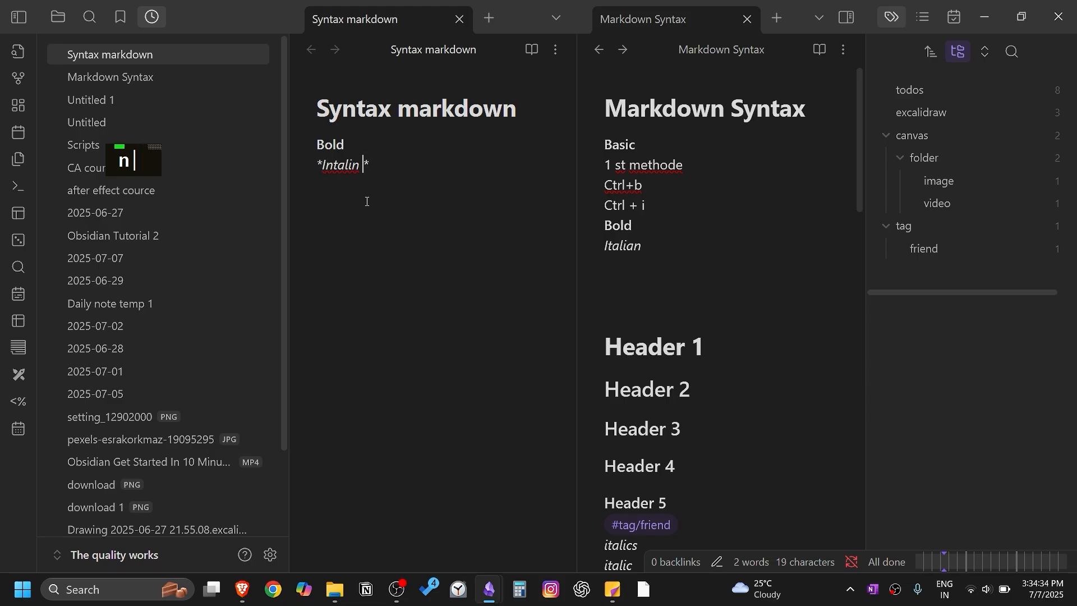
pyautogui.write('hsdjsds')
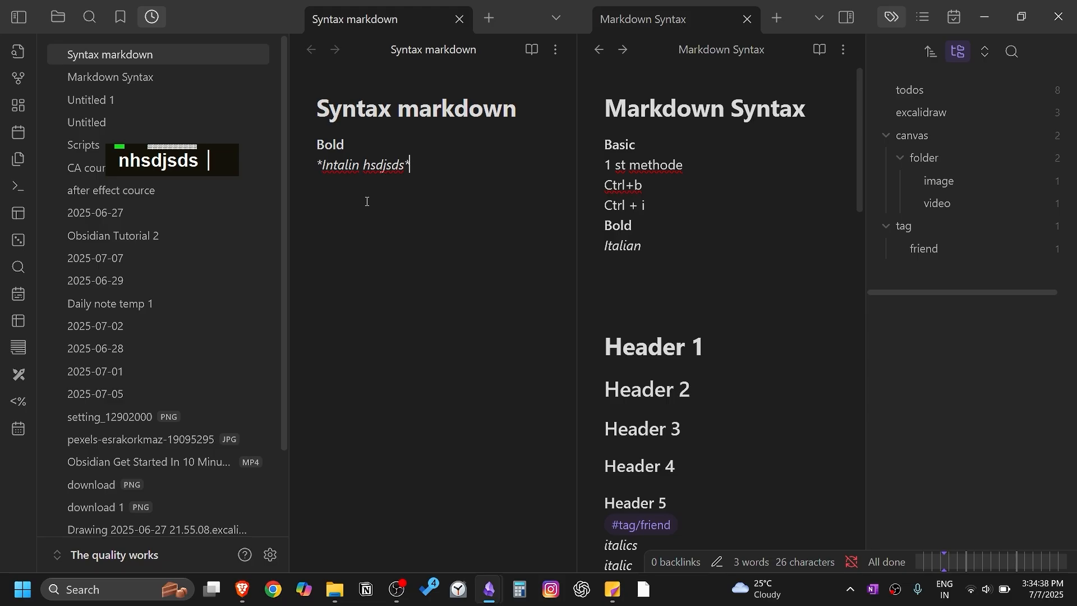
# Step: Add unformatted "sdsds" after the italic text and extend the italic part with "sdsdsd"
pyautogui.press('Right')
pyautogui.write('sdsds')
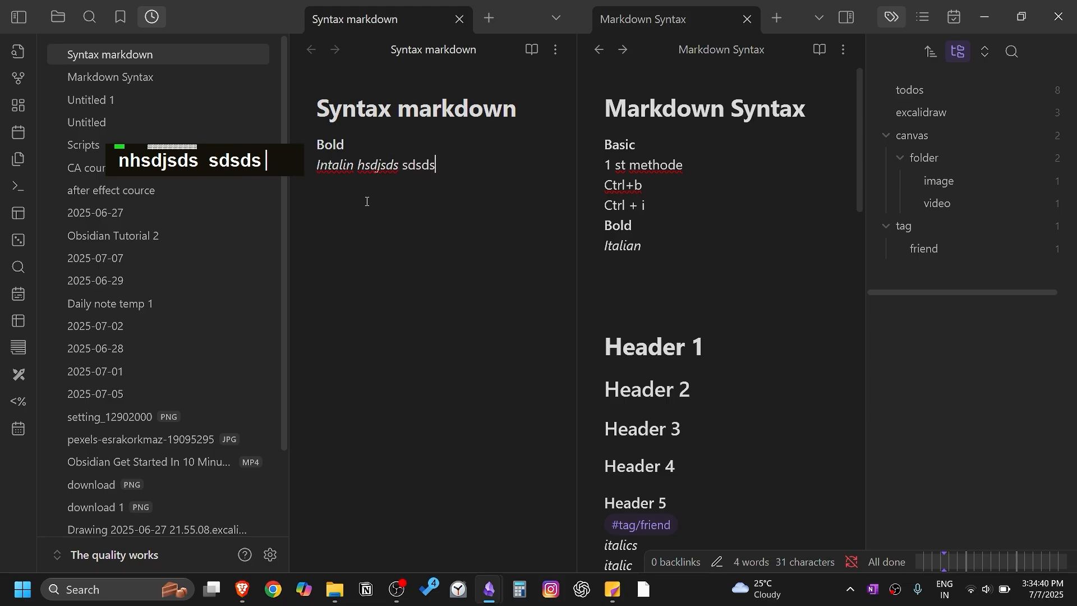
pyautogui.press('Left')
pyautogui.press('Left')
pyautogui.press('Left')
pyautogui.press('Left')
pyautogui.press('Left')
pyautogui.press('Left')
pyautogui.press('Left')
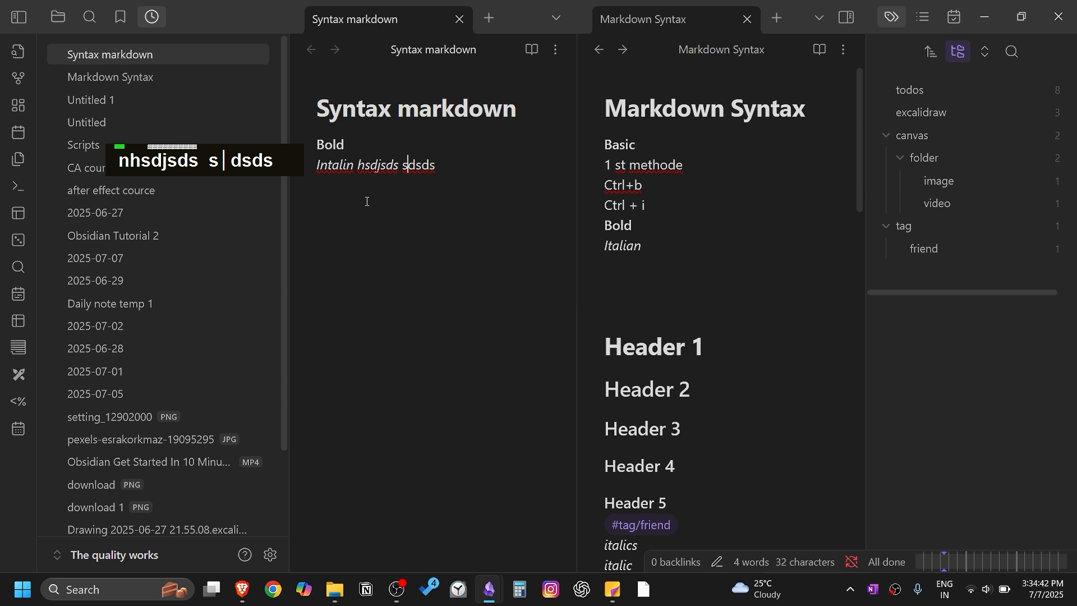
pyautogui.write('sdsdsd sdsds')
pyautogui.press('Right')
# Step: Extend the bold first line with "ultimate guide obsidian" inside its bold markers
pyautogui.press('Up')
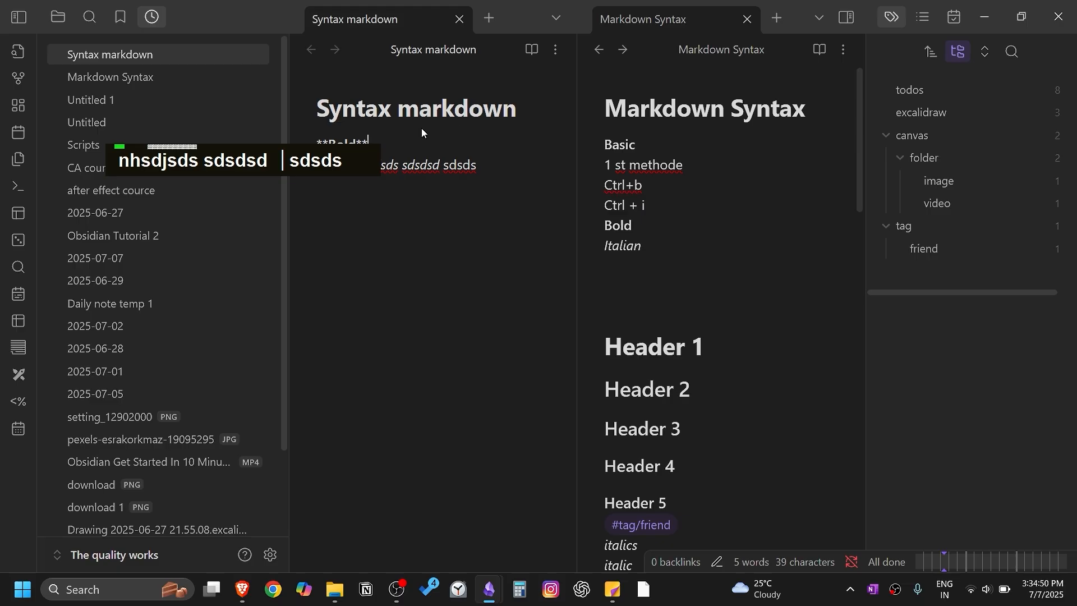
pyautogui.moveTo(185, 145); pyautogui.dragTo(121, 147)
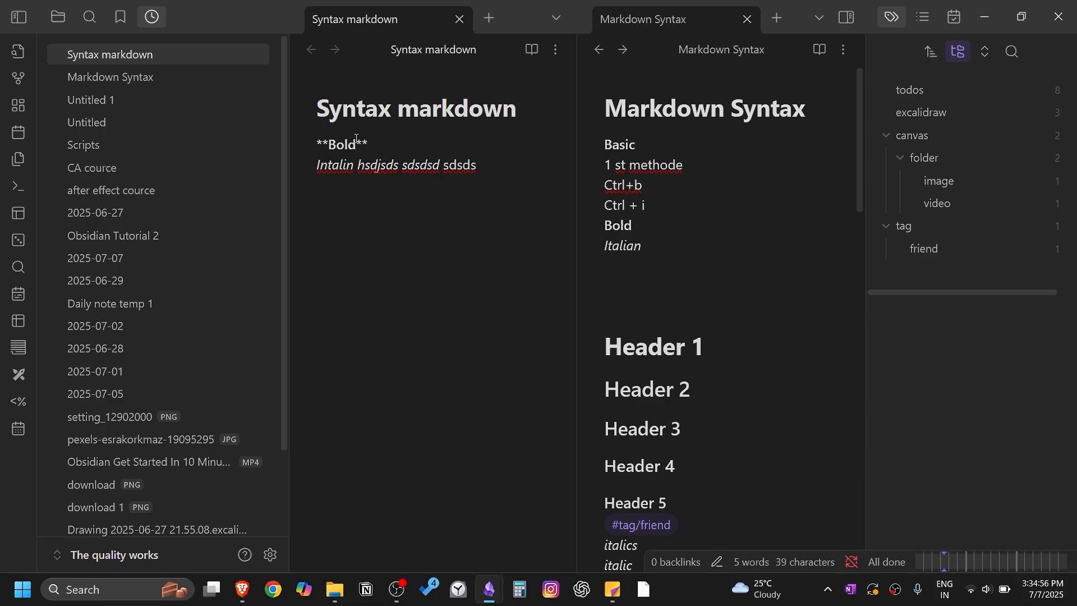
pyautogui.write('ultimate guide obsidian')
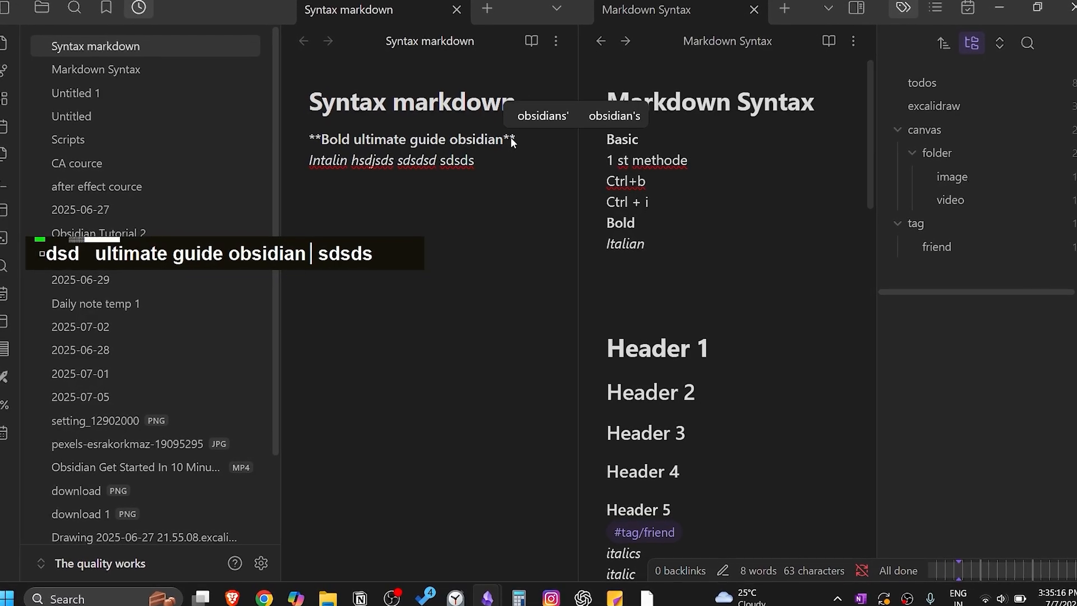
# Step: Leave the bold formatting and add the unformatted text "sdsdsdssdsdsdsa" on a new line below the bold one
pyautogui.hotkey('ctrl', 'Down')
pyautogui.press('Up')
pyautogui.press('Right')
pyautogui.press('Right')
pyautogui.press('Right')
pyautogui.press('Right')
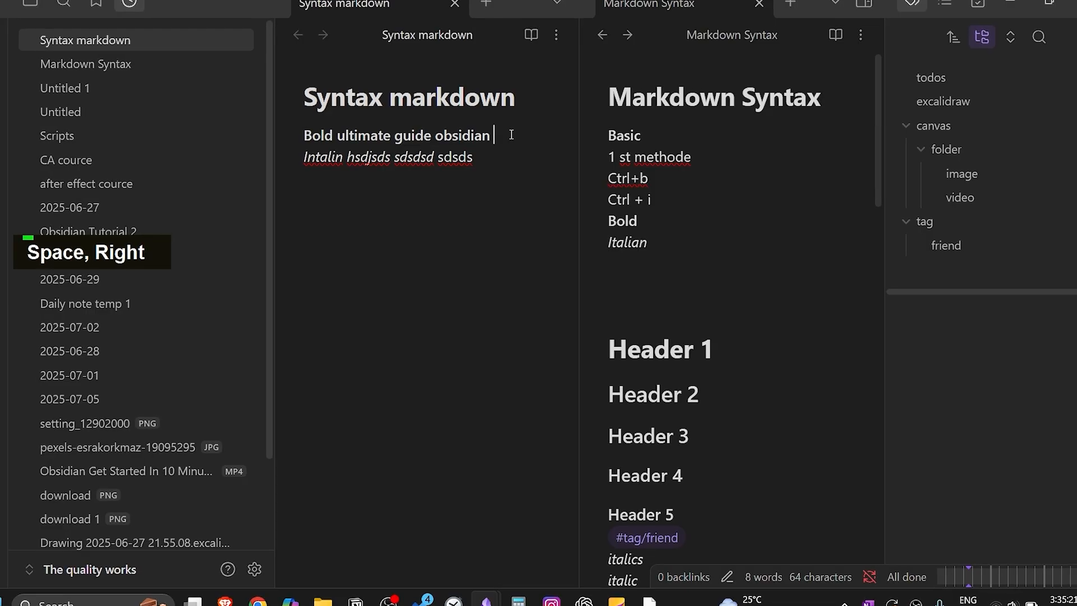
pyautogui.write('sdsdsdssdsdsdsa')
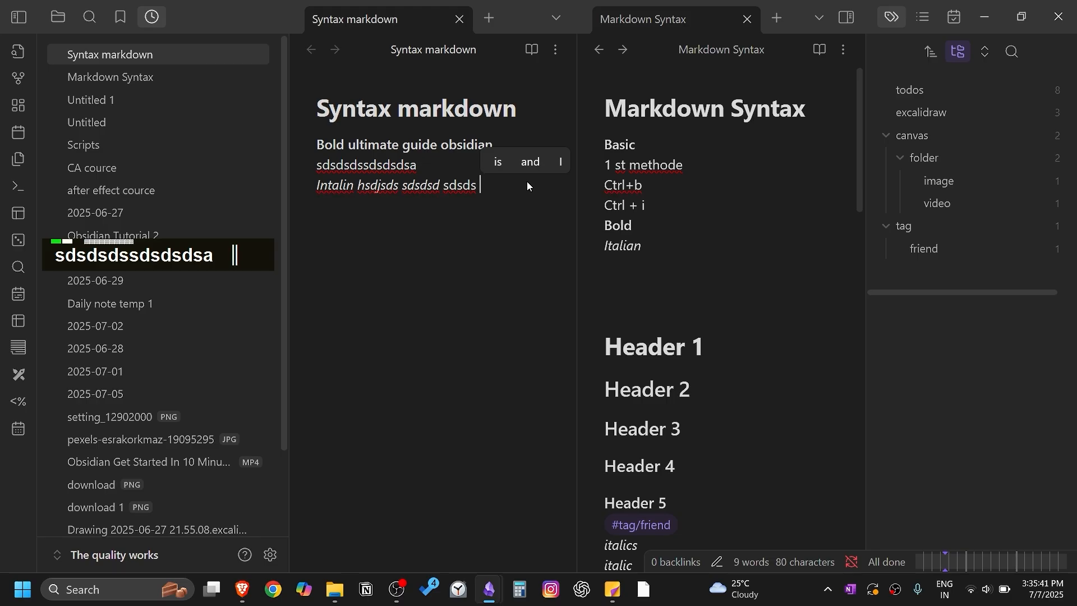
# Step: Add "sadsds" in italics at the end of the italic line and write unformatted "sdsds" on a new line below
pyautogui.hotkey('ctrl', 'i')
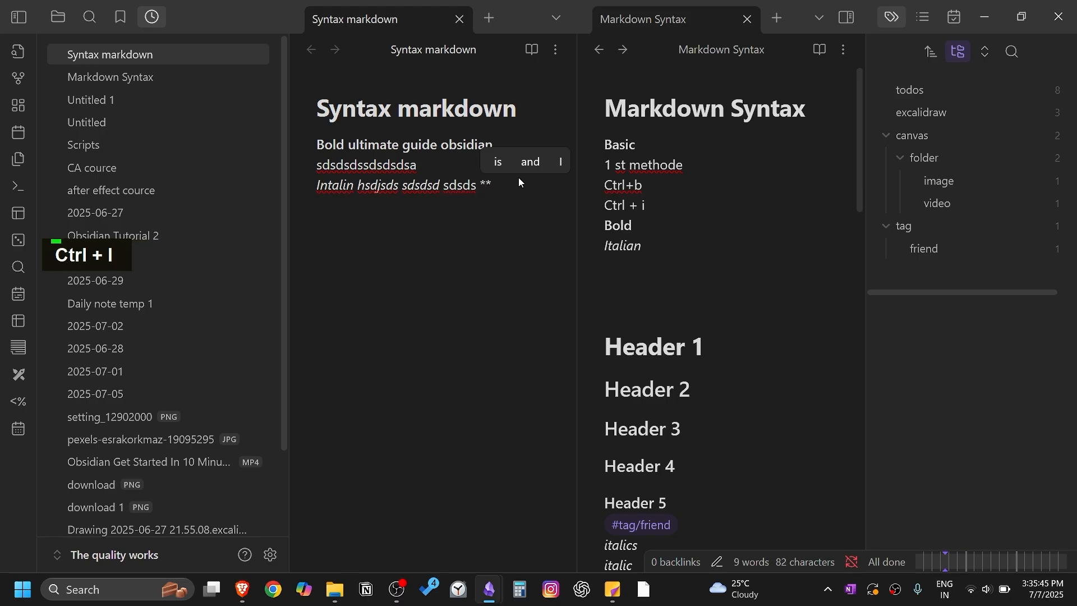
pyautogui.write('sadsds')
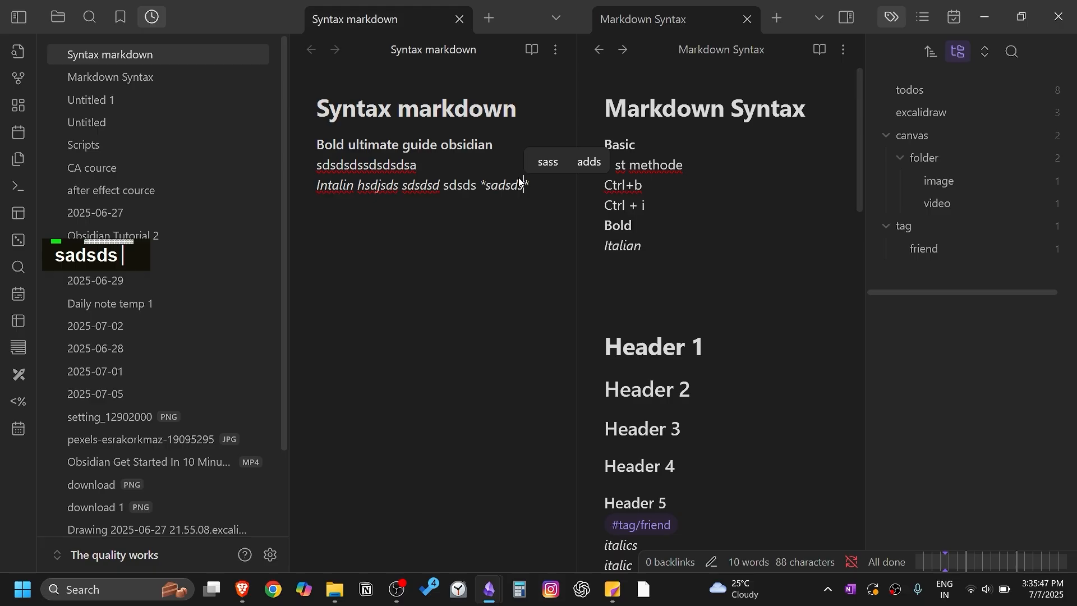
pyautogui.press('Right')
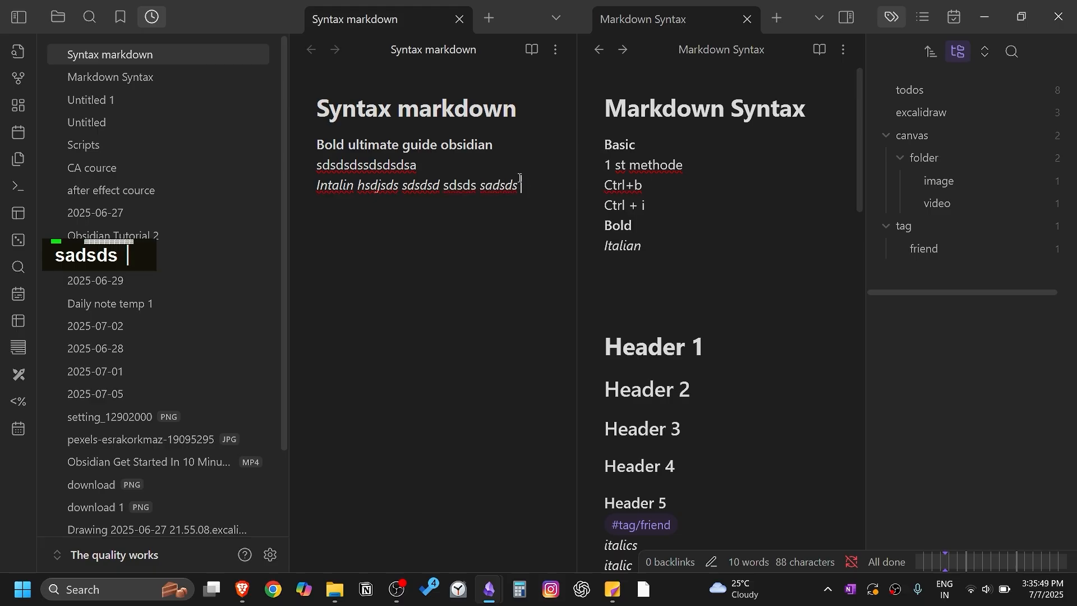
pyautogui.press('Return')
pyautogui.write('sdsds')
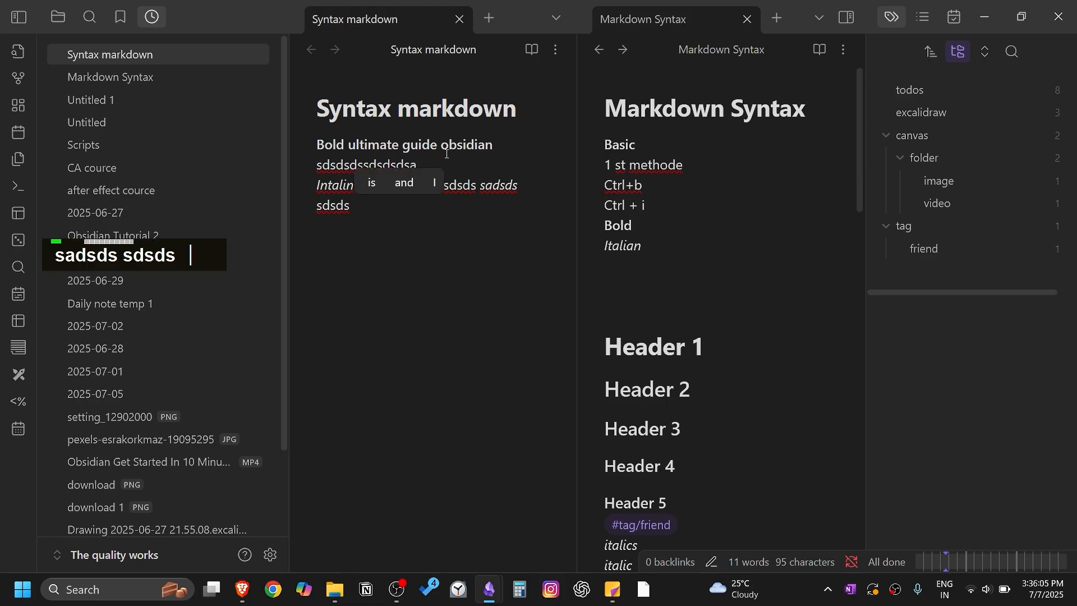
# Step: Insert bold markers after "sdsds" on the last line, write "bosds " inside them and add "sdsdsd" behind them
pyautogui.click(511, 147)
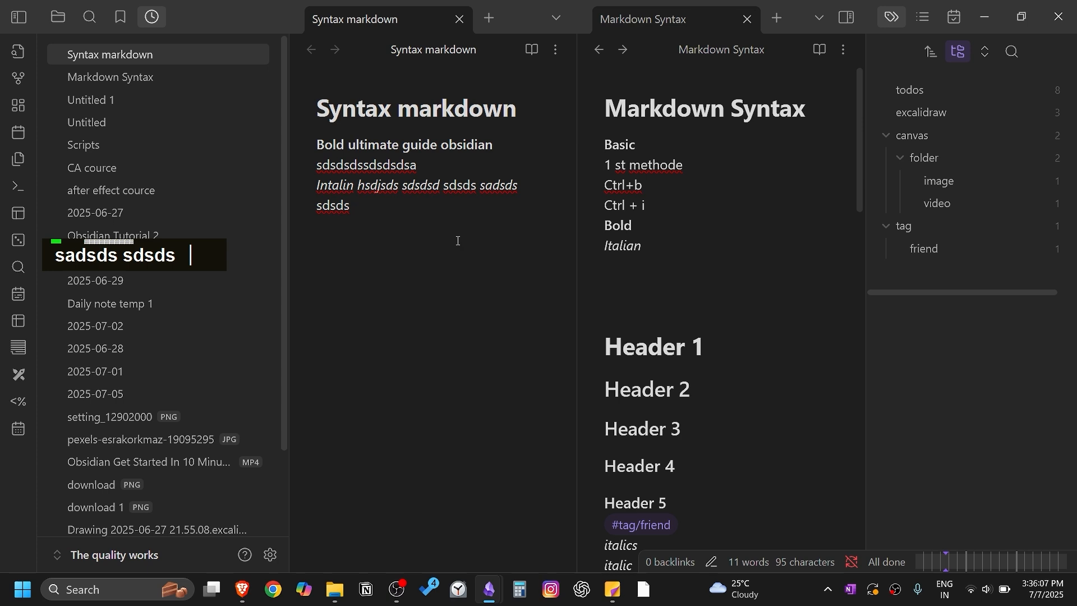
pyautogui.press('ctrl')
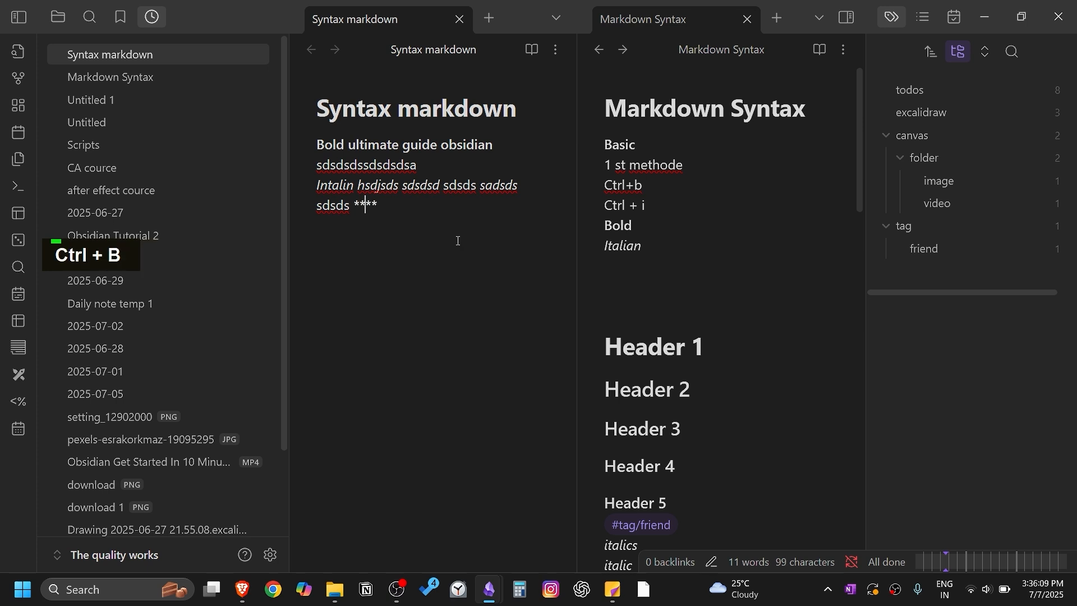
pyautogui.press('shift')
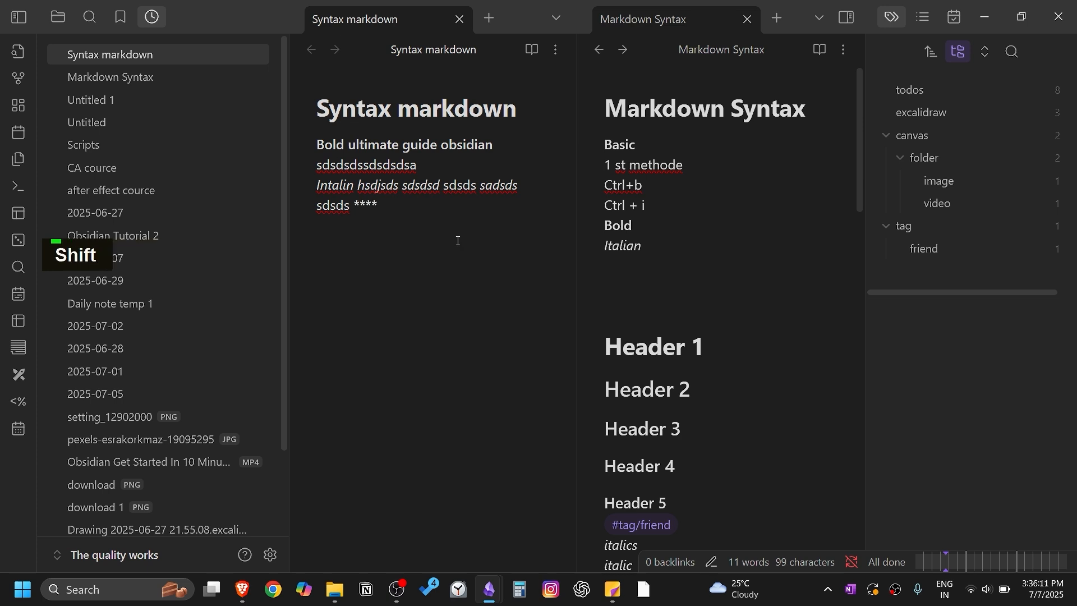
pyautogui.write('bo')
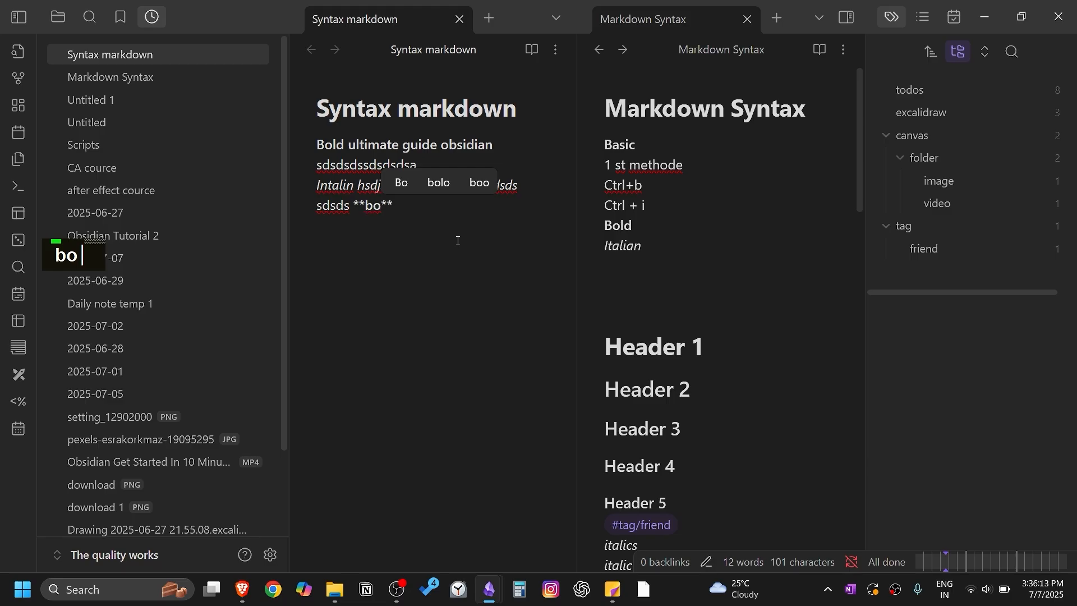
pyautogui.write('sds')
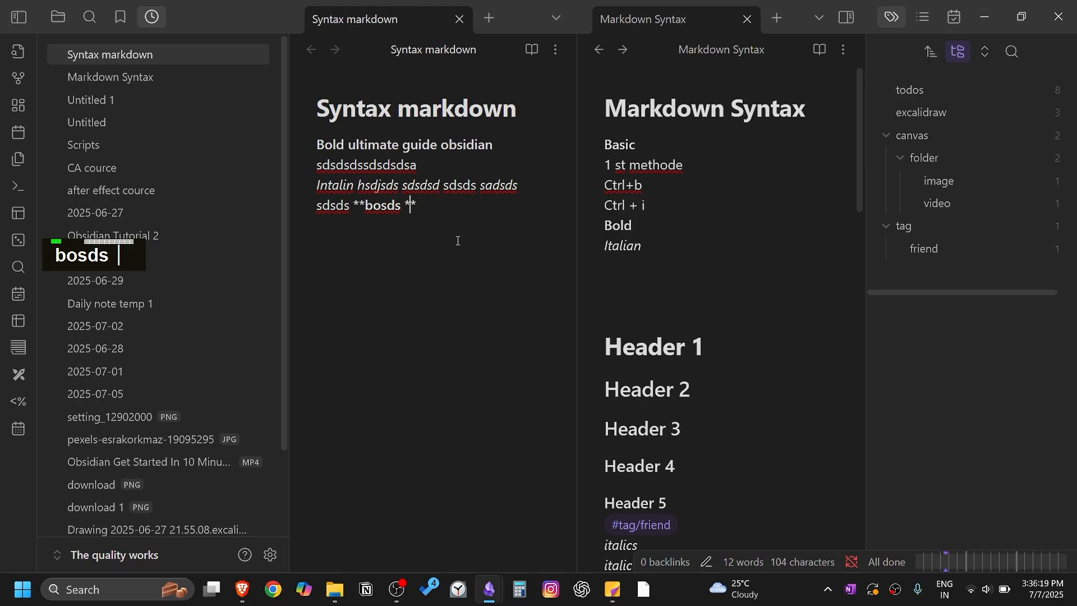
pyautogui.press('End')
pyautogui.write('sds')
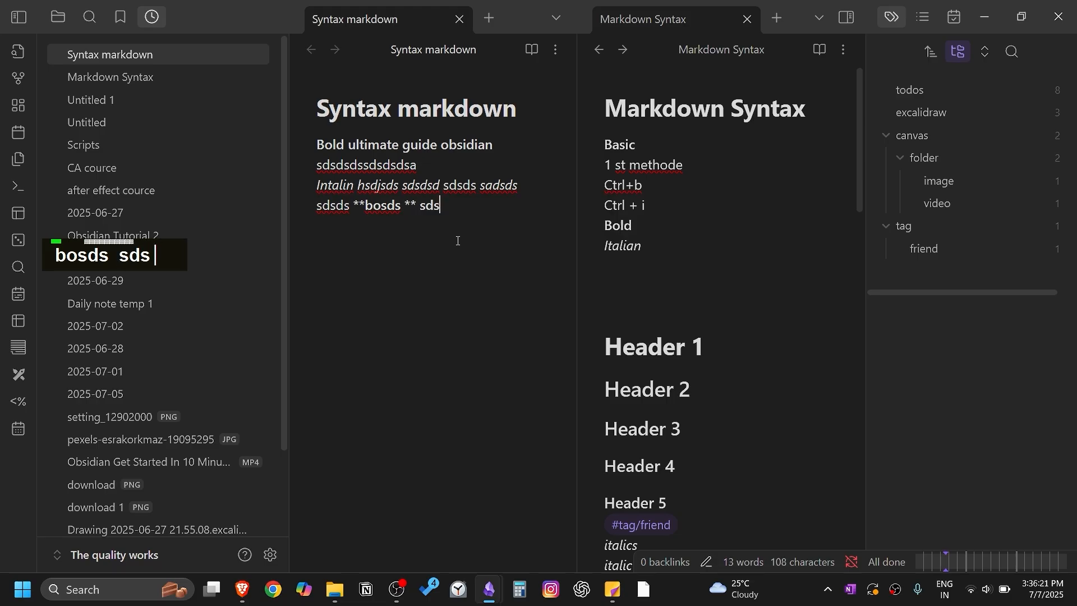
pyautogui.write('dsd')
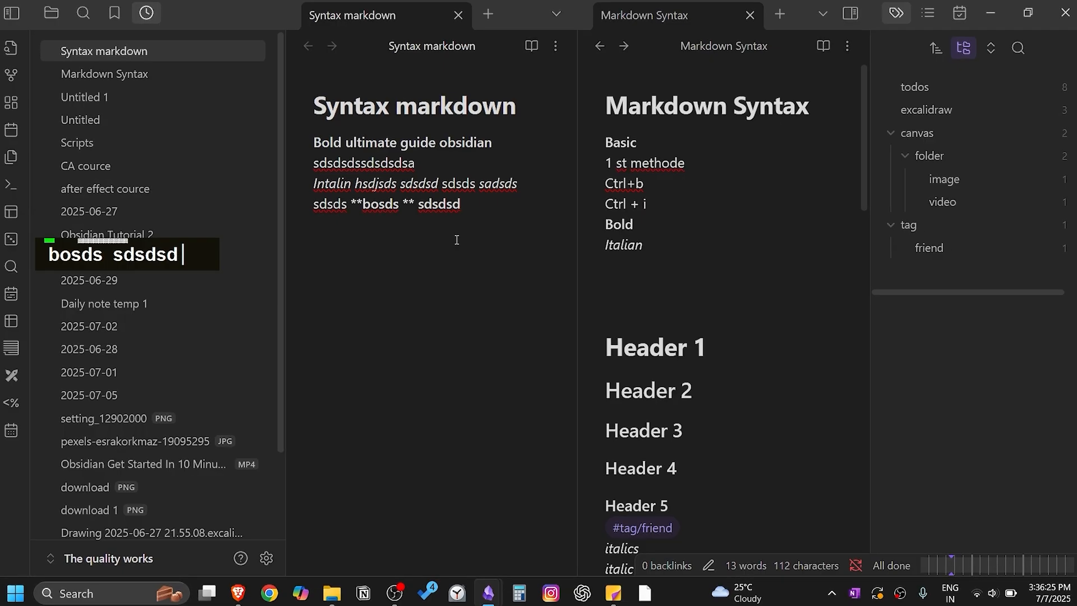
# Step: Leave a blank line below the text and add a level-one heading reading "Header"
pyautogui.press('Return')
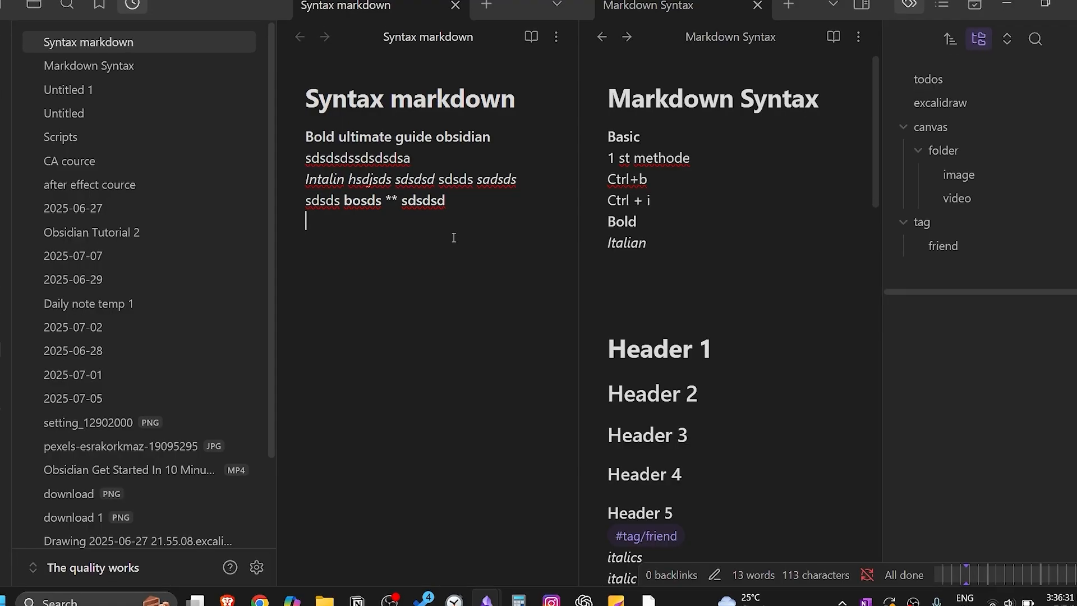
pyautogui.press('Return')
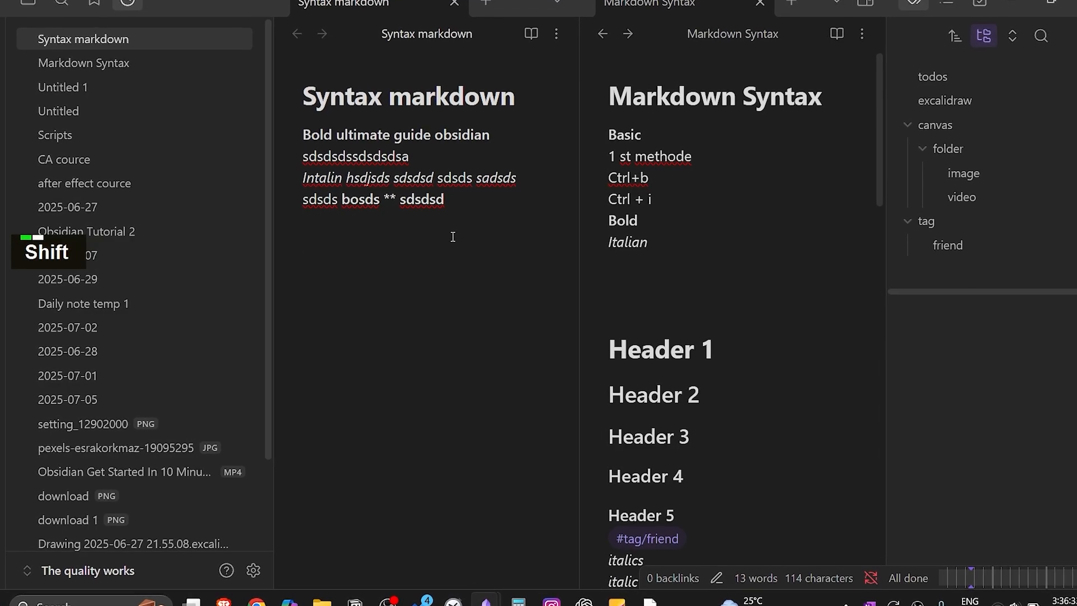
pyautogui.write('#')
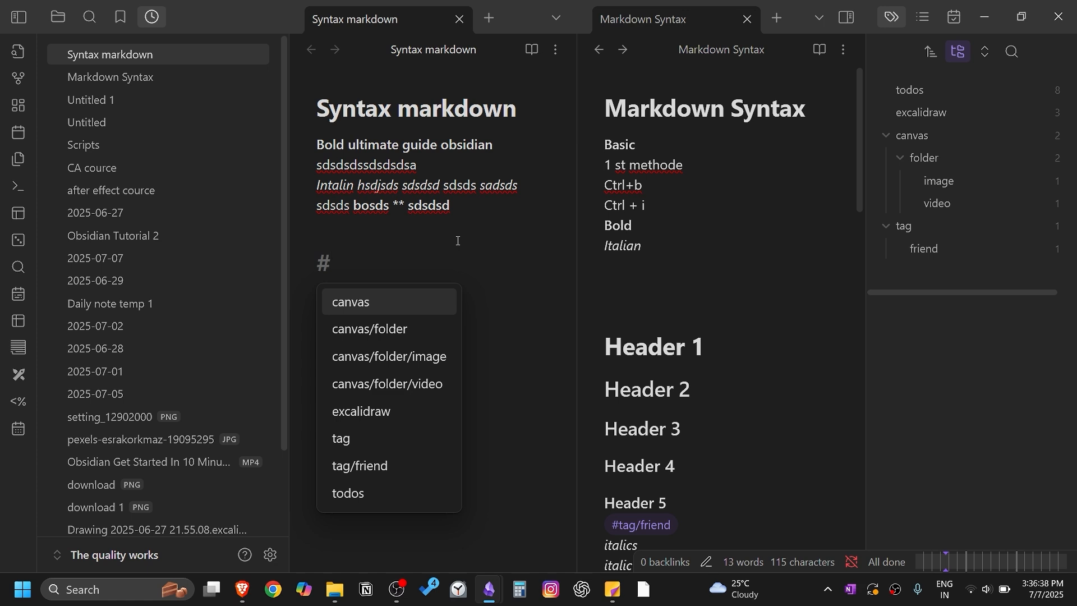
pyautogui.write(' He')
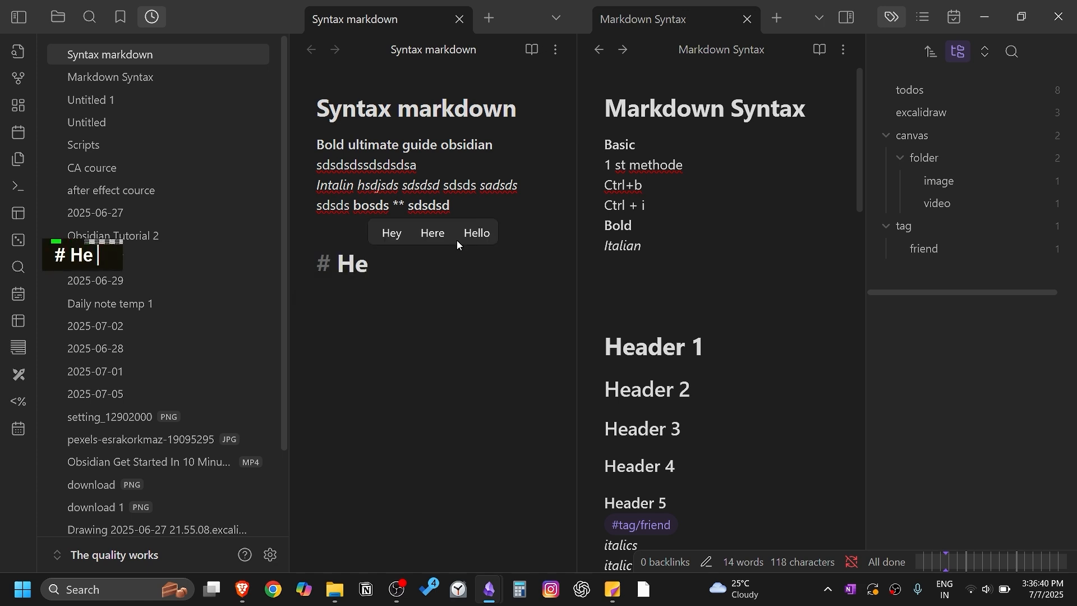
pyautogui.write('ad')
pyautogui.press('BackSpace')
pyautogui.write('ad')
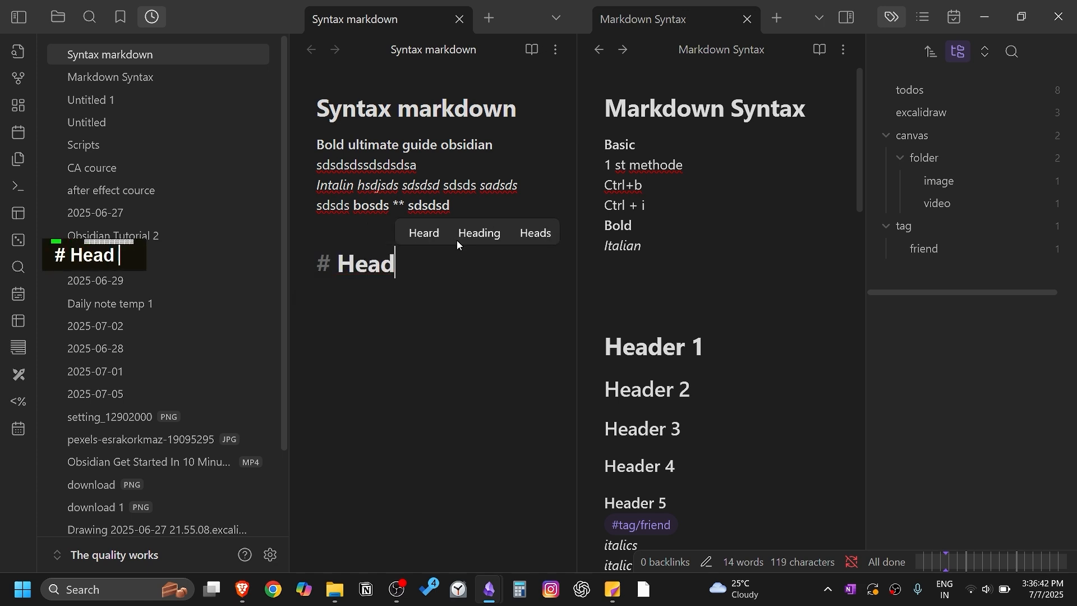
pyautogui.write('er')
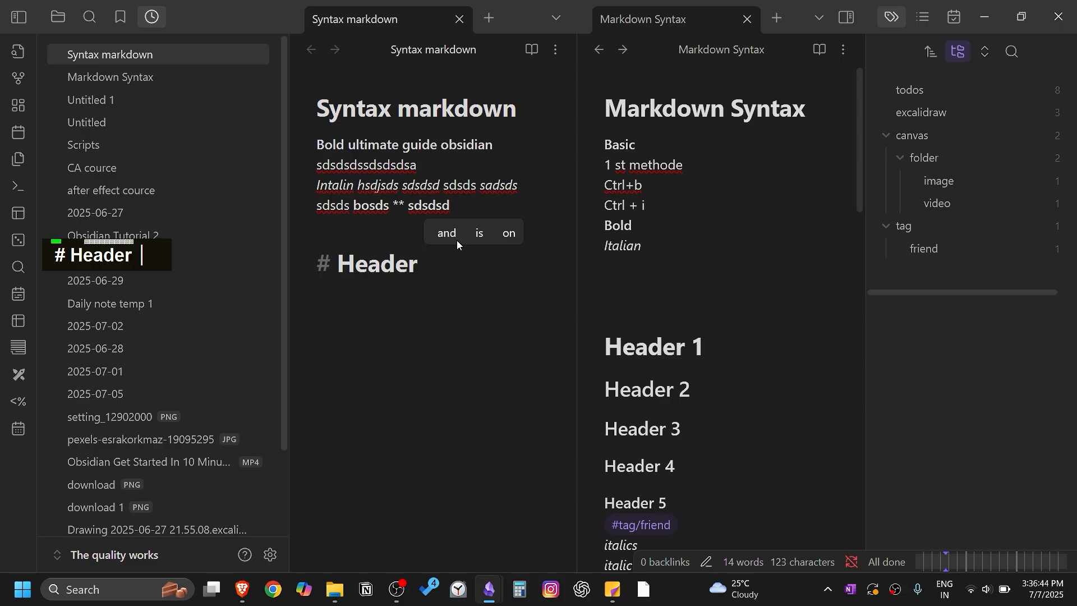
pyautogui.press('Return')
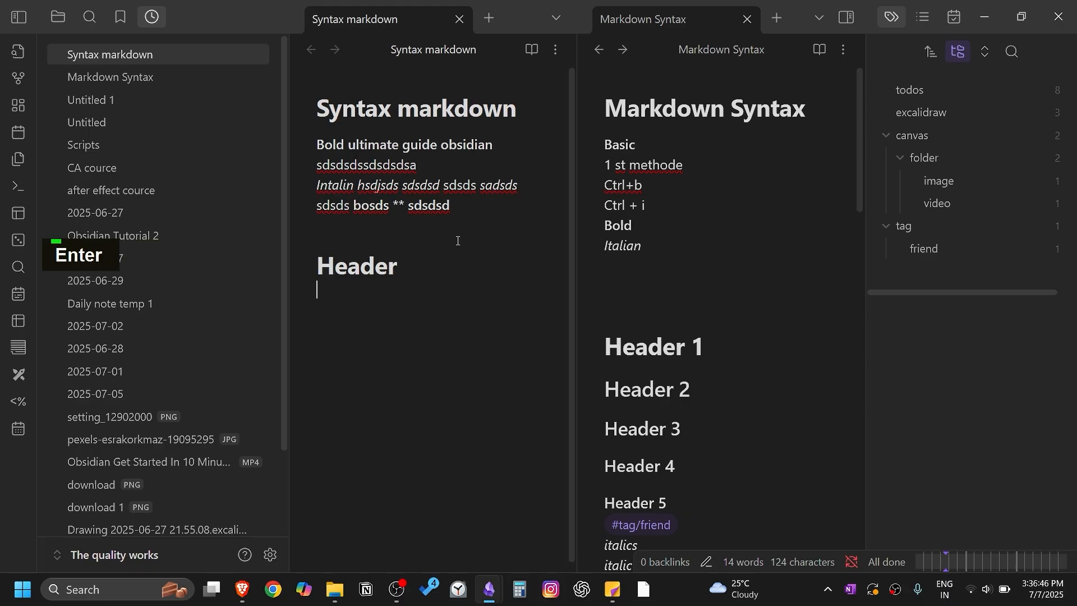
# Step: Add a level-two heading "H2" and a level-three heading "H3" below the "Header" heading
pyautogui.write('## H')
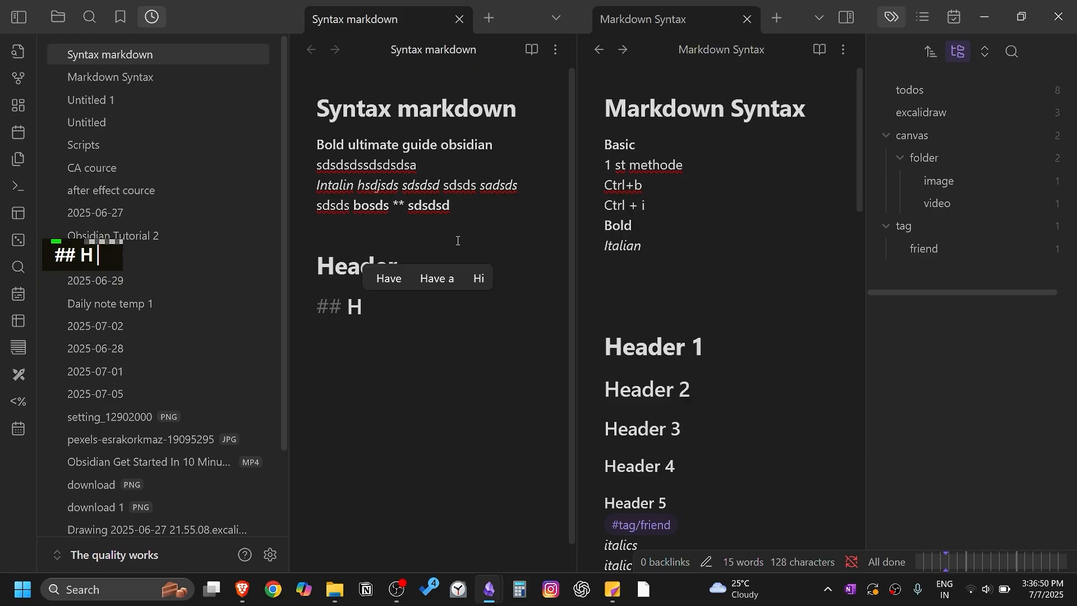
pyautogui.write('2')
pyautogui.press('Return')
pyautogui.write('##')
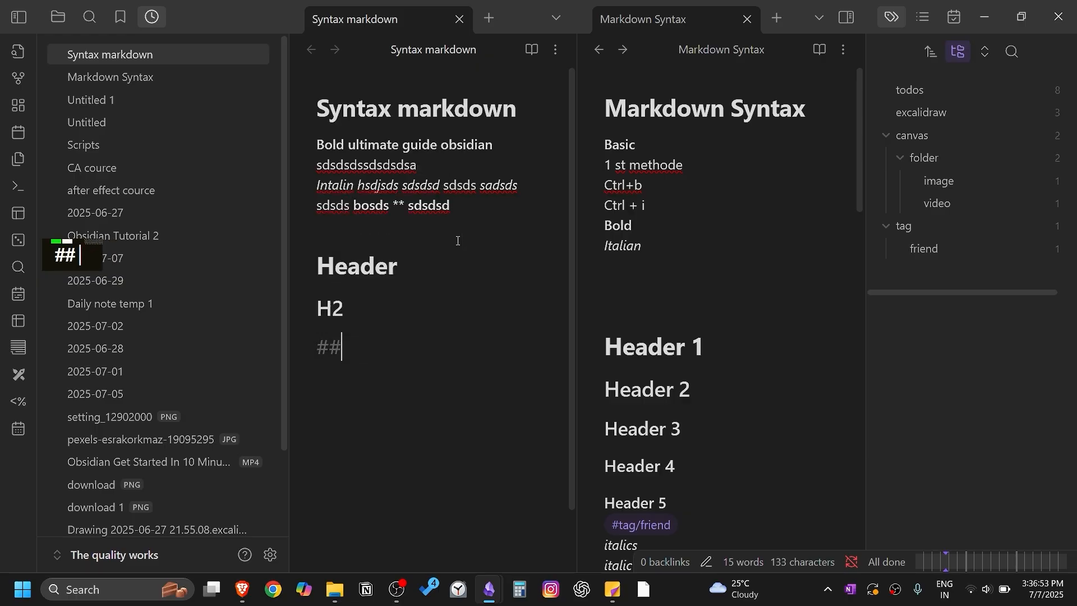
pyautogui.write('# H3')
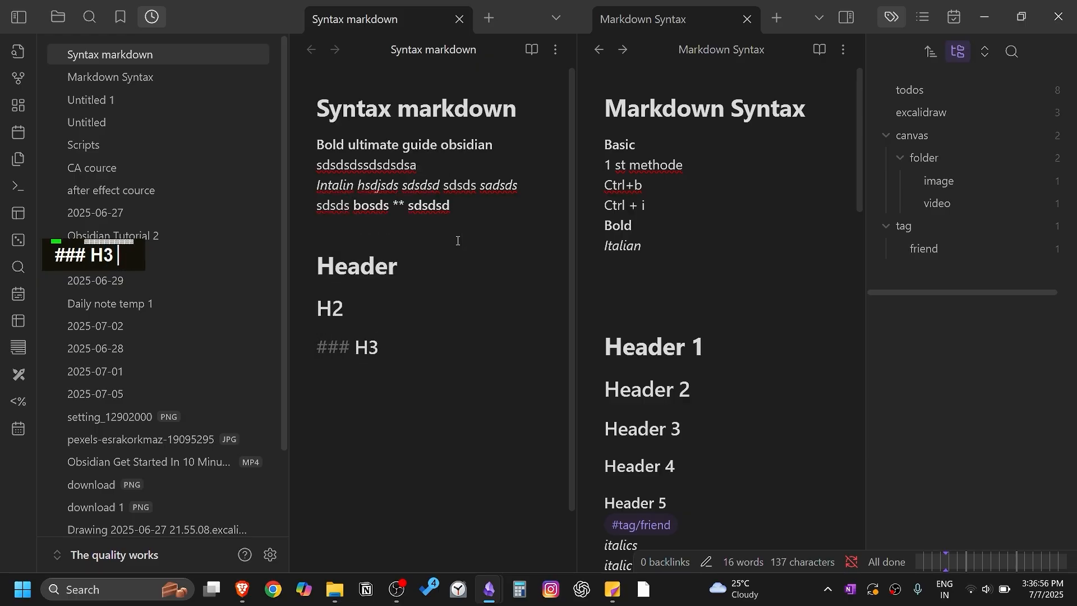
# Step: Add two level-four headings reading "4" and "5" below the H3 heading
pyautogui.press('Return')
pyautogui.write('#### ')
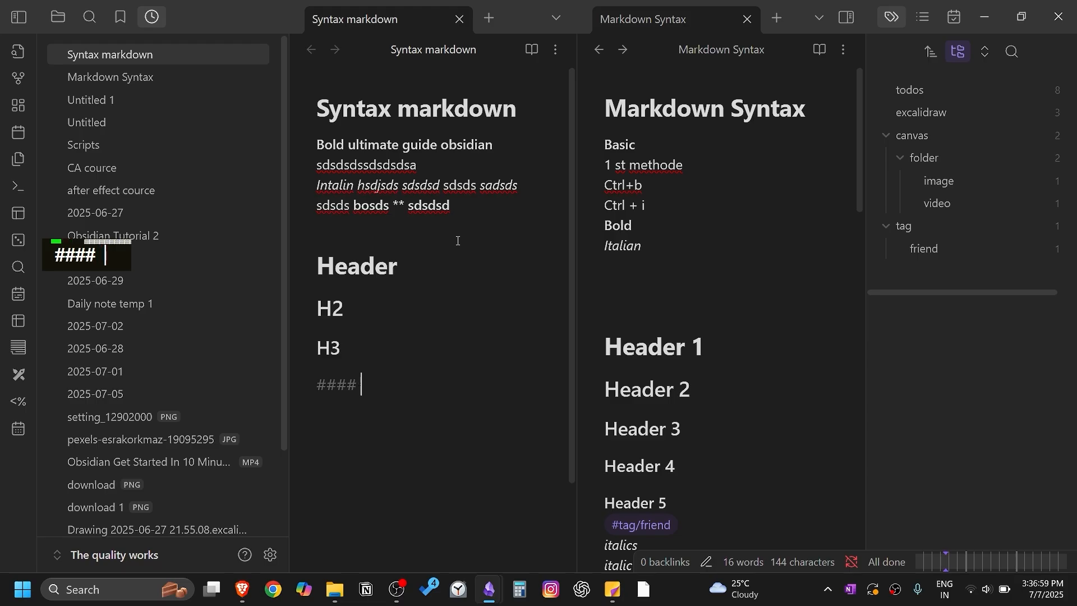
pyautogui.write('4')
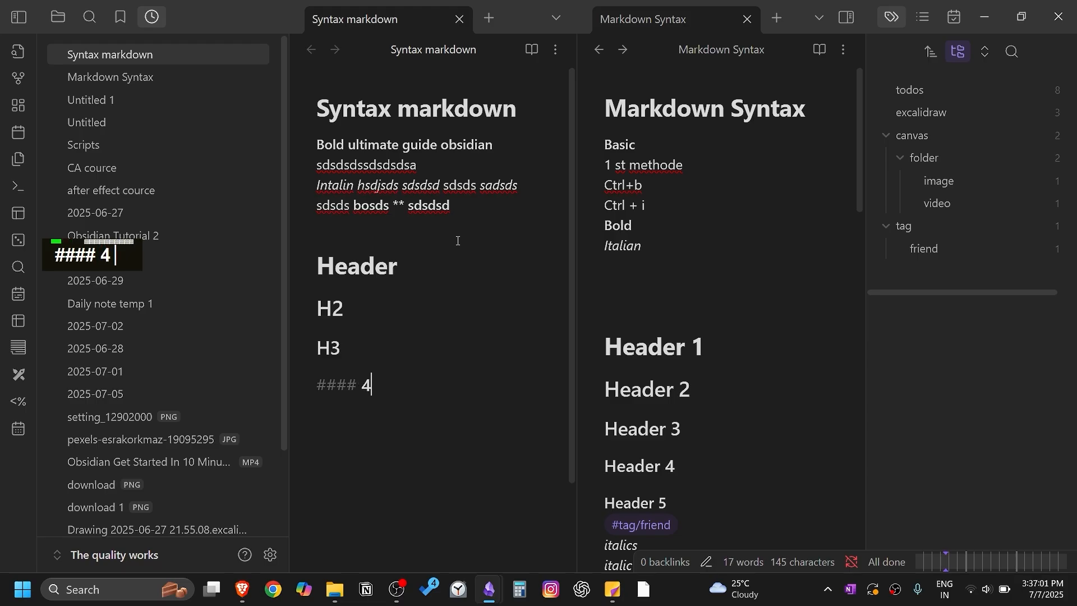
pyautogui.press('Return')
pyautogui.write('#### ')
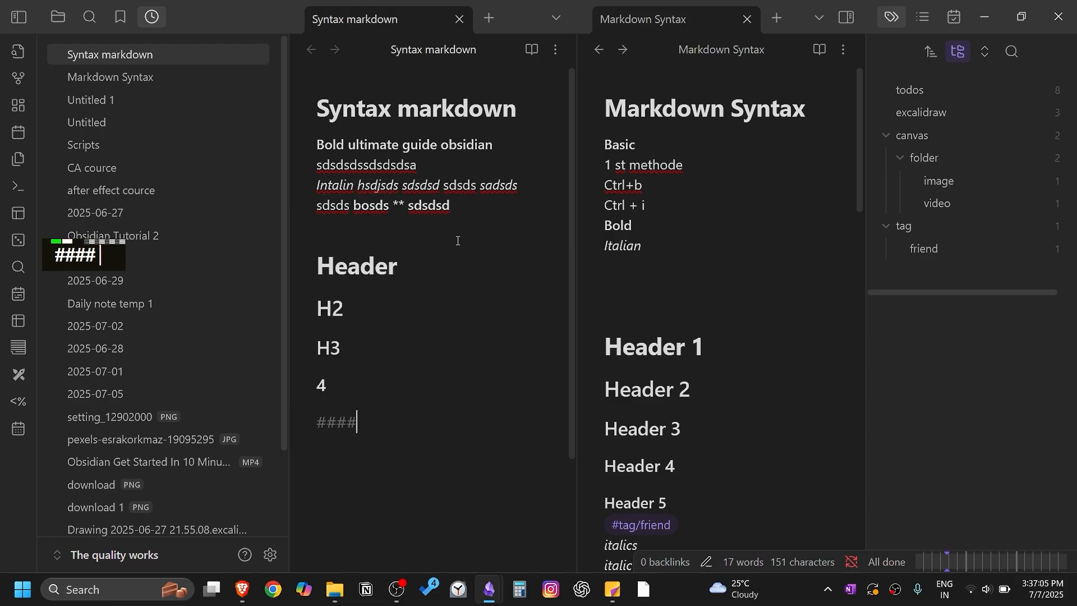
pyautogui.write('5')
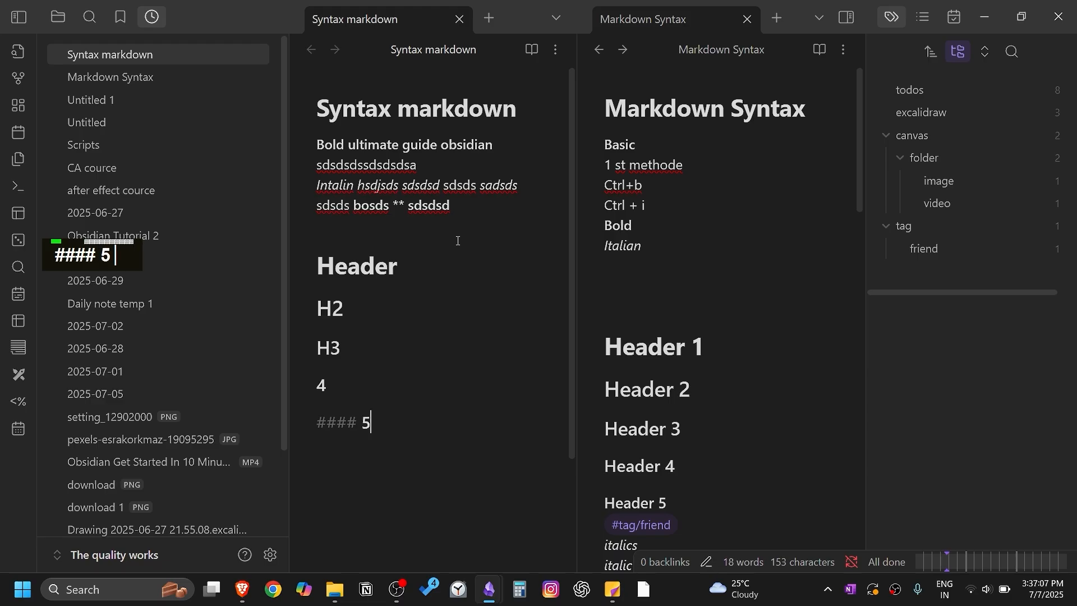
pyautogui.press('Return')
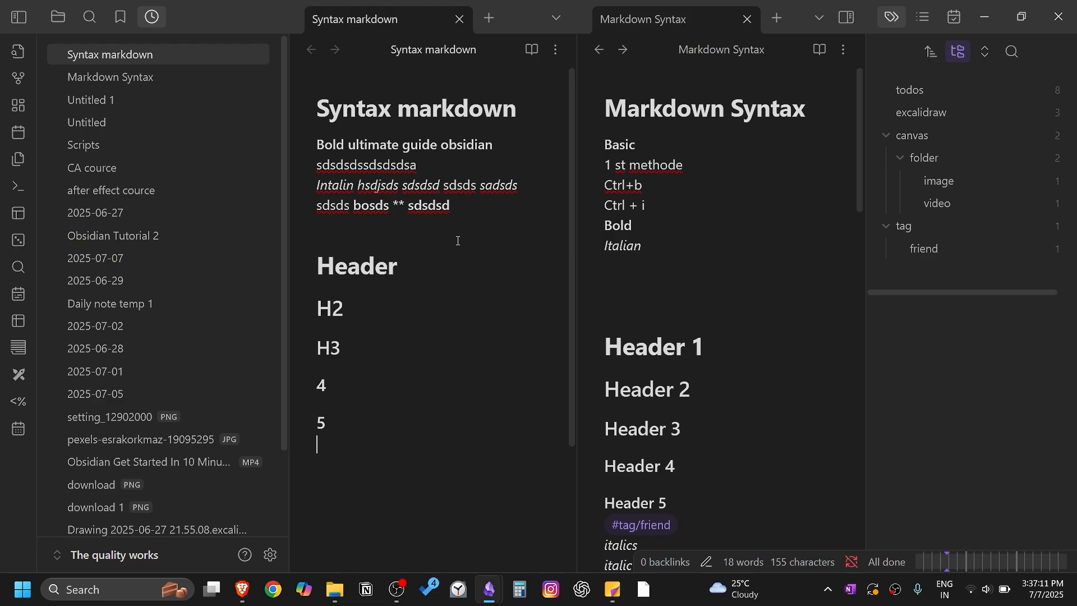
# Step: Insert the existing tag #todos on the line below the "5" heading
pyautogui.write('#todos')
pyautogui.press('Return')
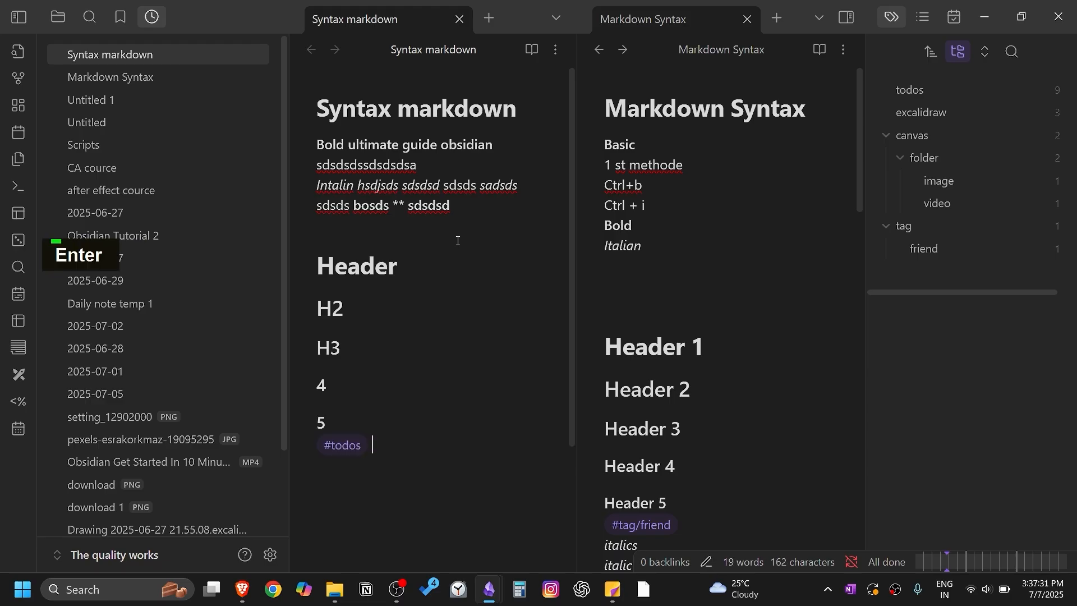
pyautogui.press('Left')
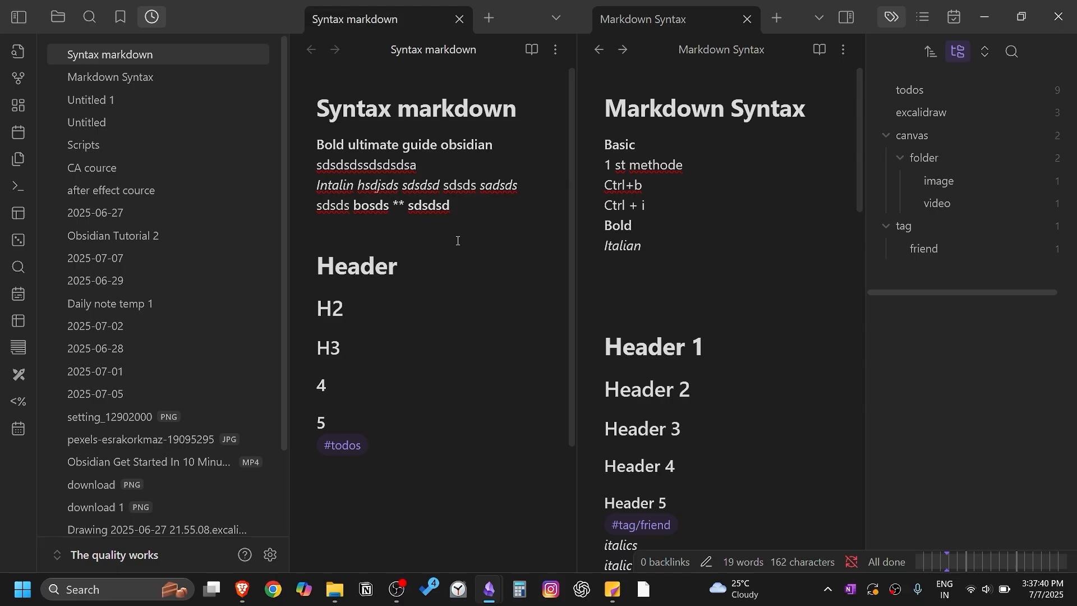
# Step: Write "heder" in italics with underscore markers on a new line below the #todos tag, and start an empty line after it
pyautogui.scroll(-3, 707, 359)
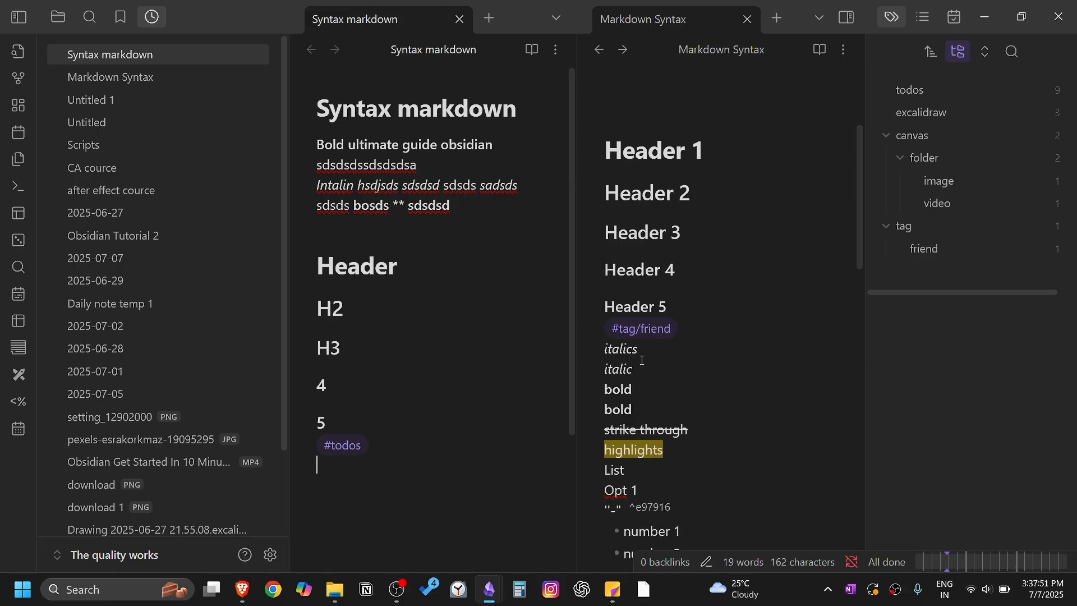
pyautogui.click(654, 345)
pyautogui.click(448, 458)
pyautogui.press('Return')
pyautogui.press('shift')
pyautogui.press('shift')
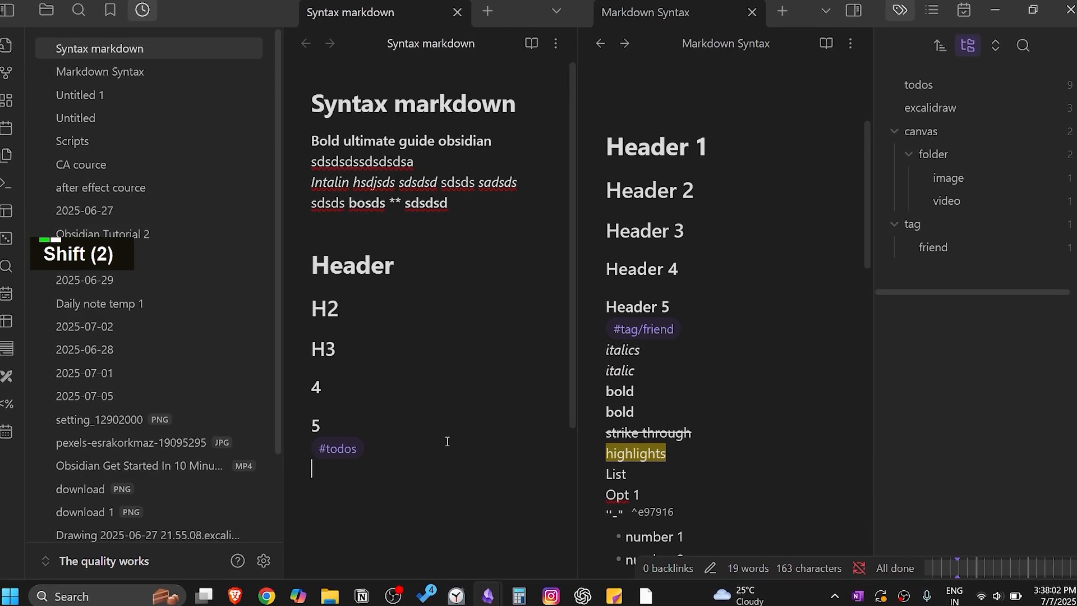
pyautogui.write('__')
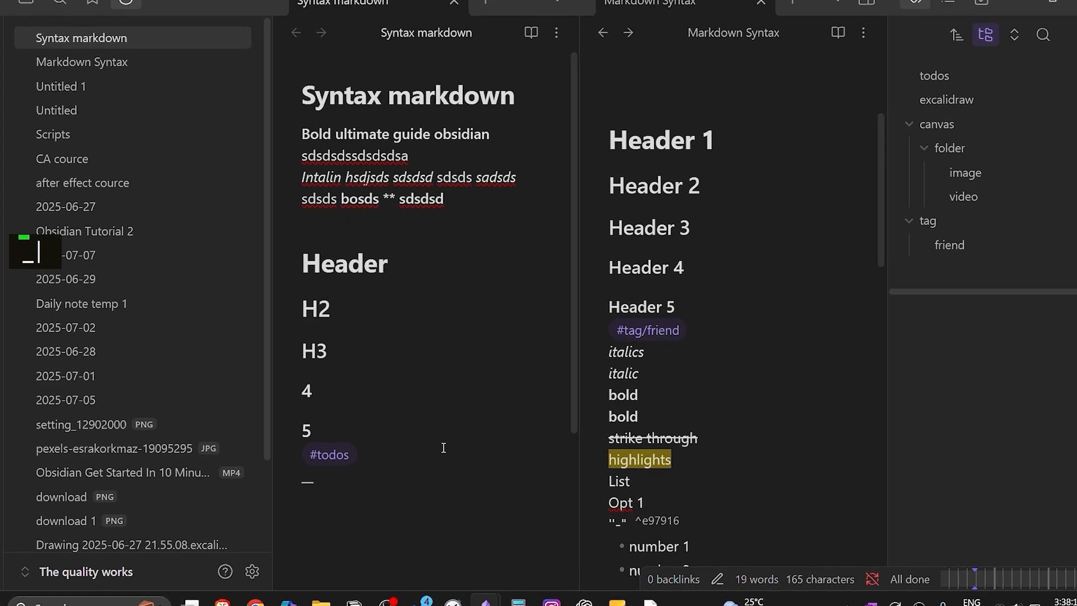
pyautogui.write('hsd')
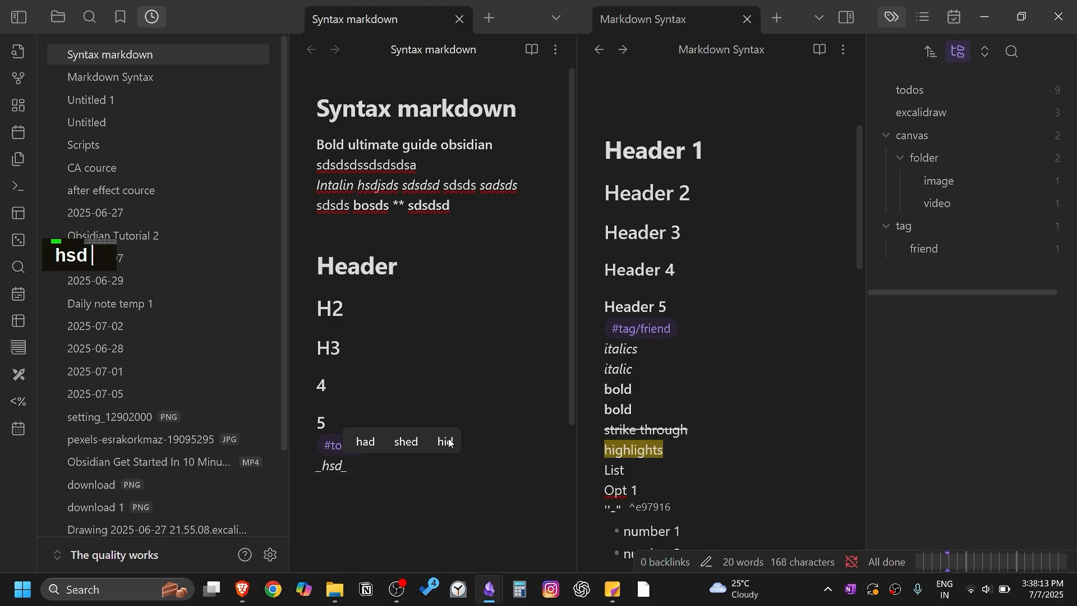
pyautogui.press('BackSpace')
pyautogui.press('BackSpace')
pyautogui.write('eder')
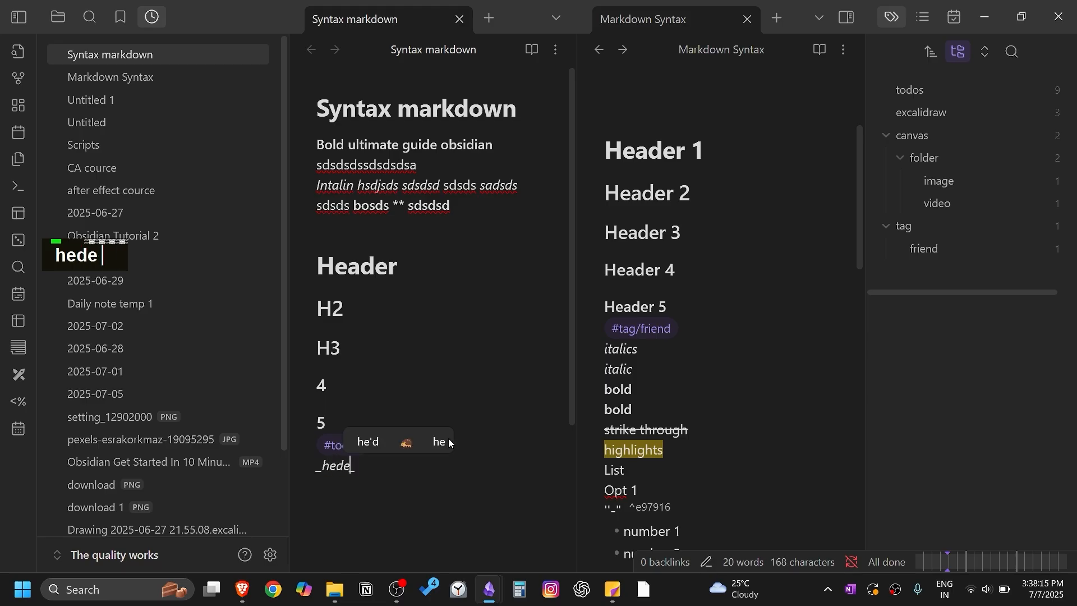
pyautogui.press('BackSpace')
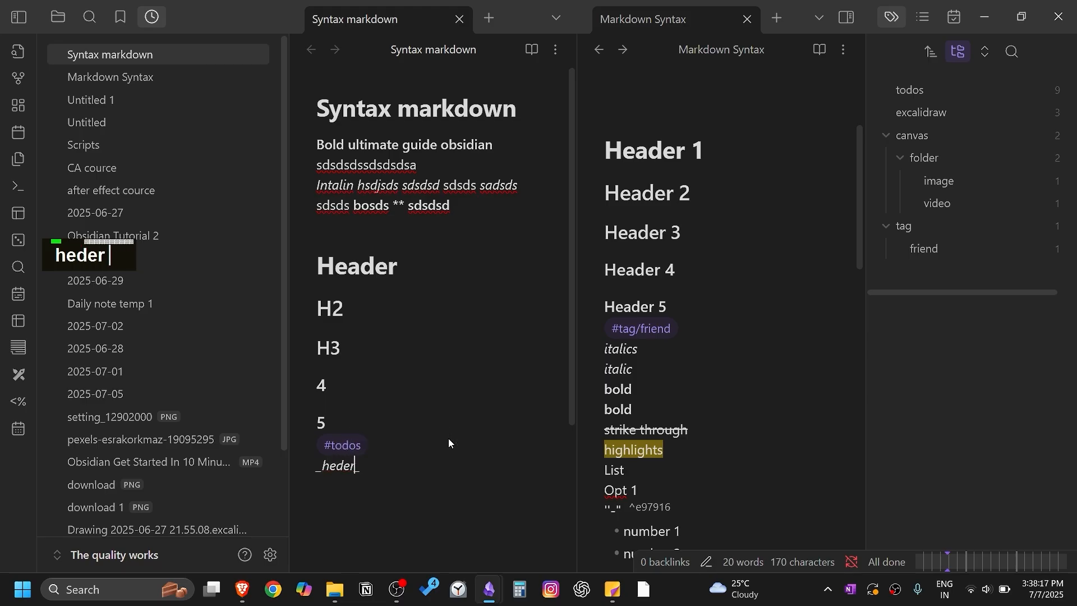
pyautogui.press('Right')
pyautogui.press('Return')
pyautogui.click(715, 373)
pyautogui.click(418, 487)
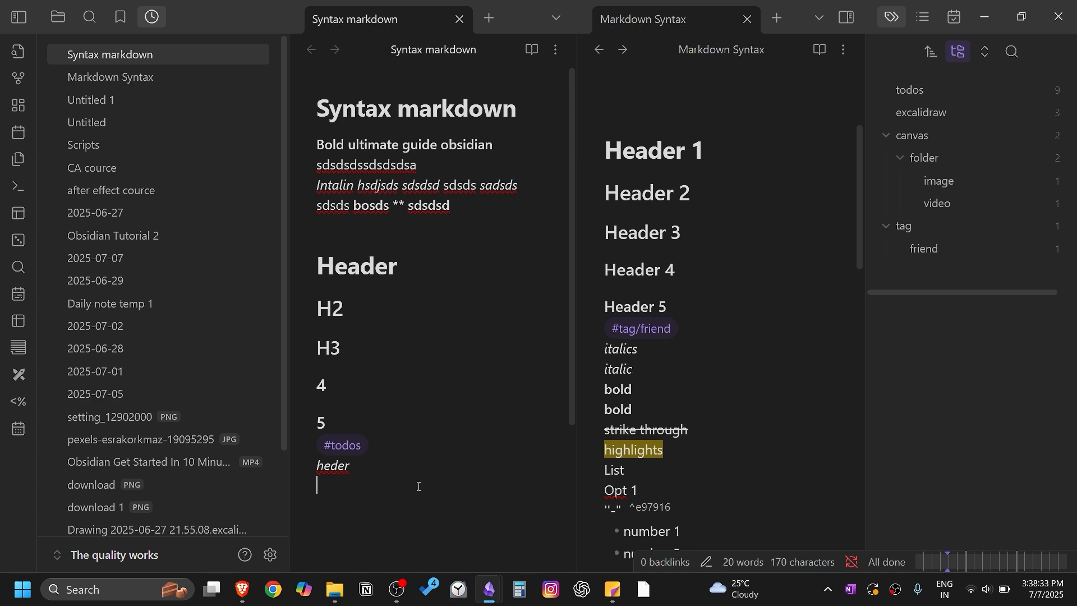
# Step: Write "sdsds" in italics with single asterisk markers below "heder" and start a new line
pyautogui.press('shift')
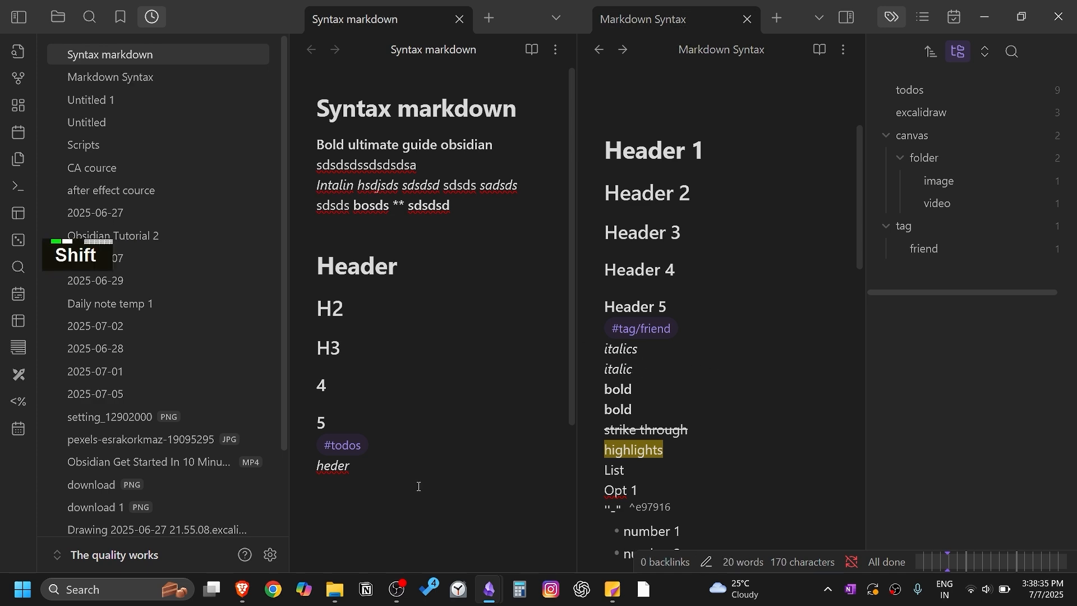
pyautogui.write('*')
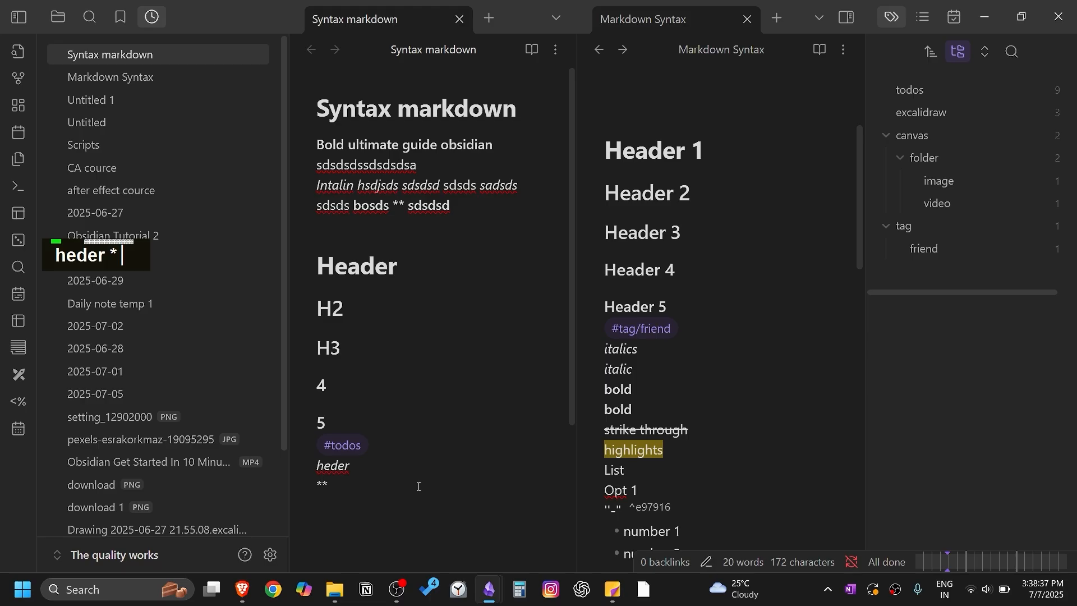
pyautogui.write('sdsds')
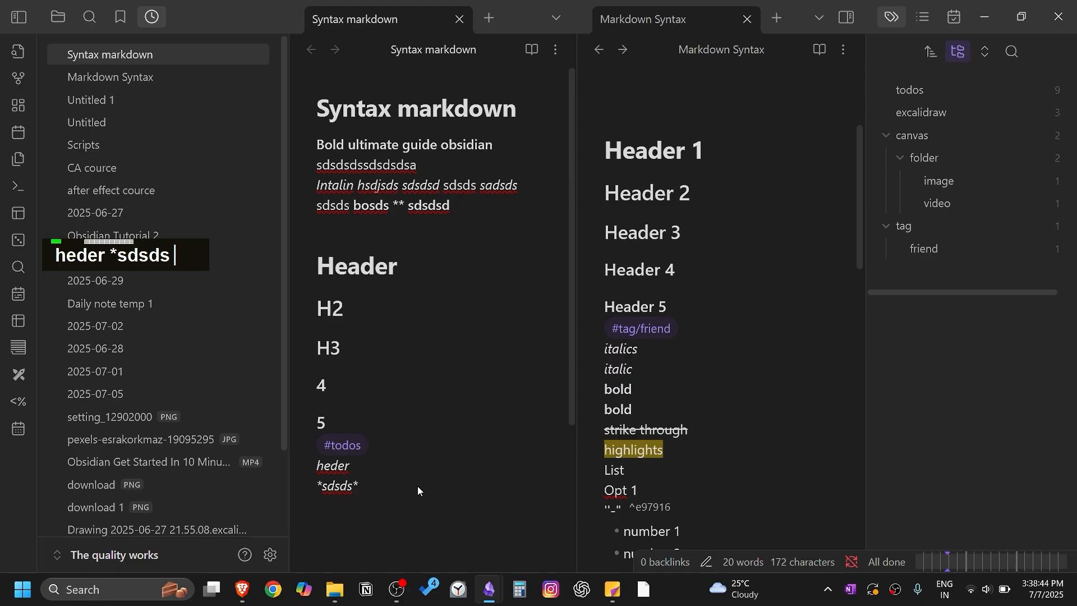
pyautogui.press('Return')
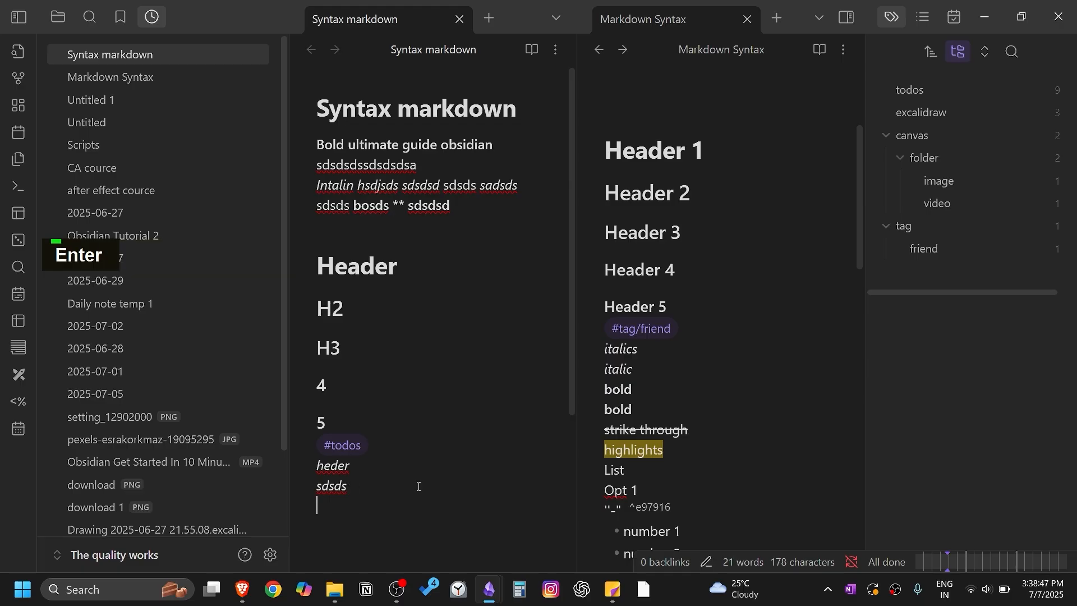
# Step: Write "Bolds" in bold with double underscore markers on the line below the italic "sdsds", and start a new line
pyautogui.click(735, 378)
pyautogui.click(410, 491)
pyautogui.press('Return')
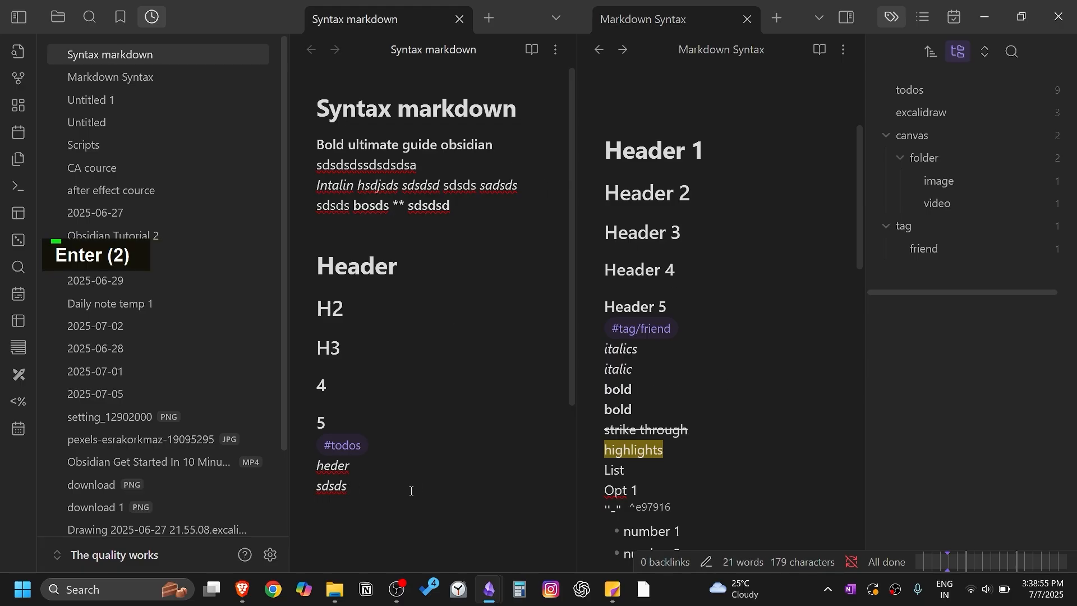
pyautogui.write('_')
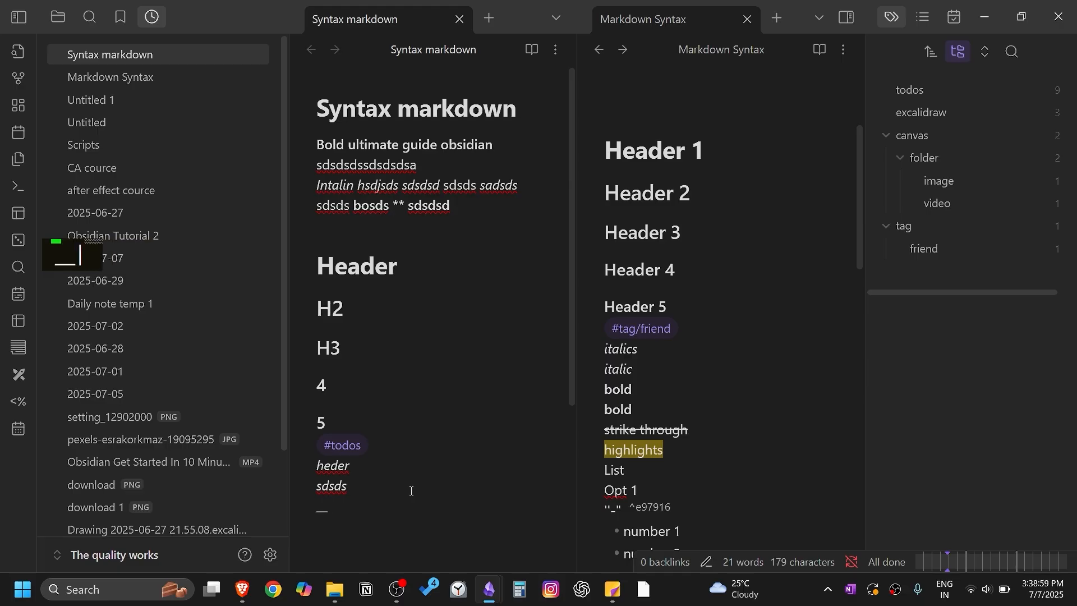
pyautogui.write('_')
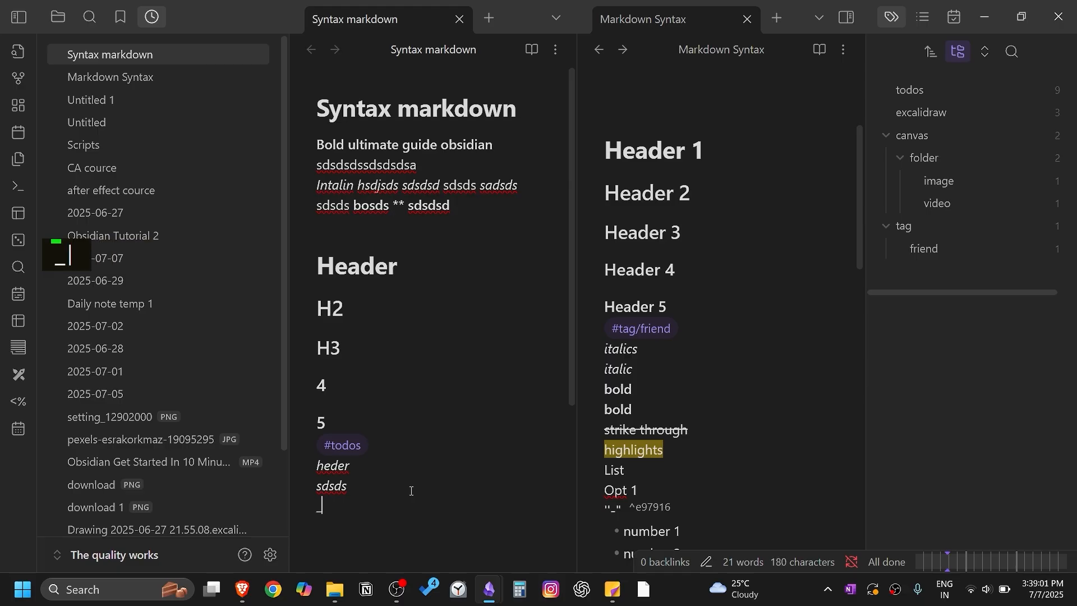
pyautogui.write('_')
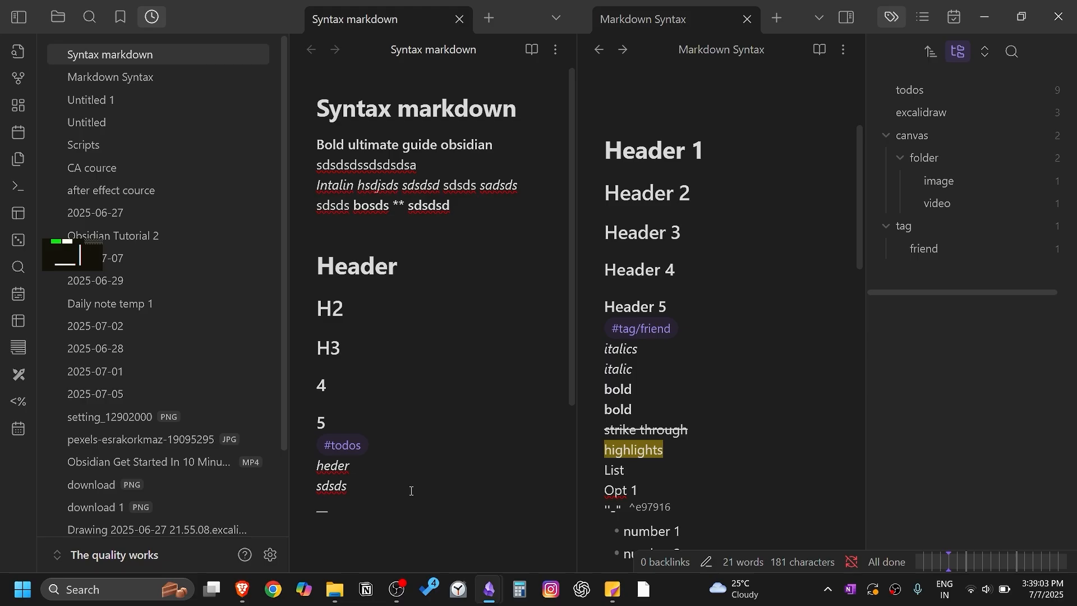
pyautogui.write('Bolds')
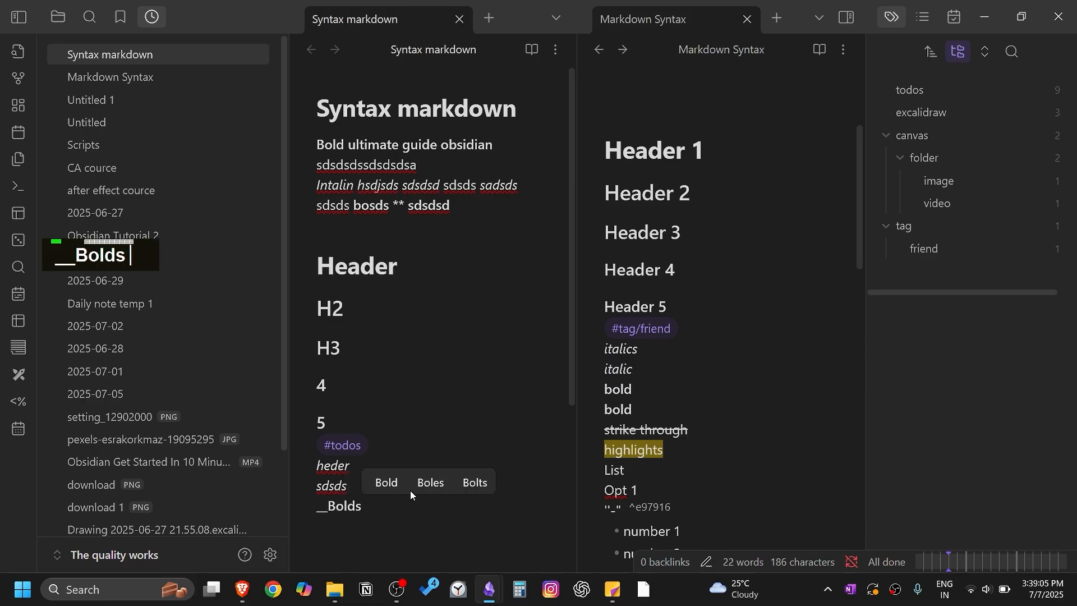
pyautogui.write('__')
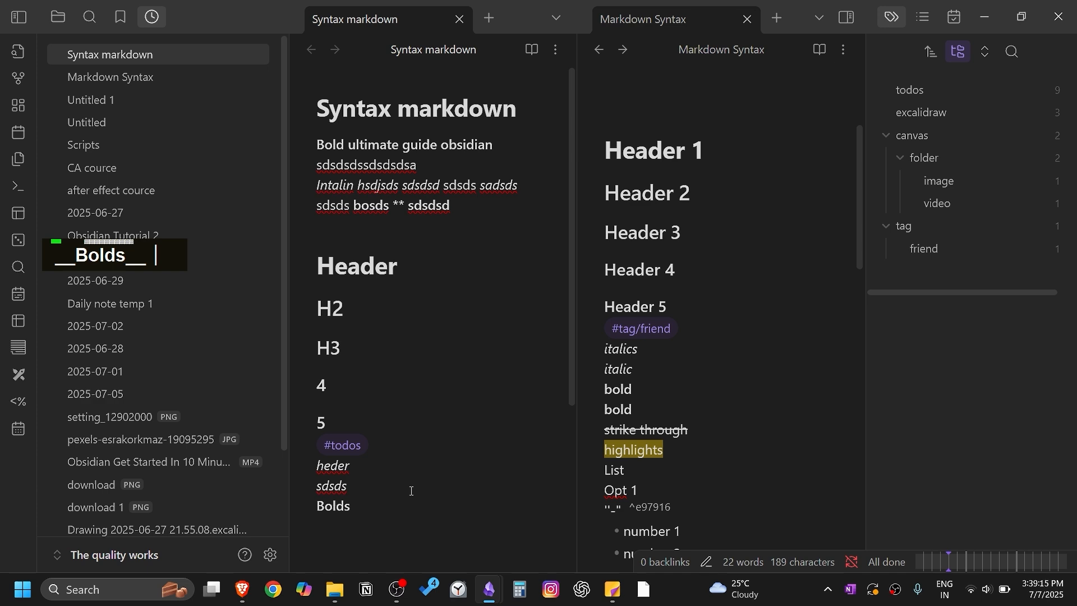
pyautogui.press('Return')
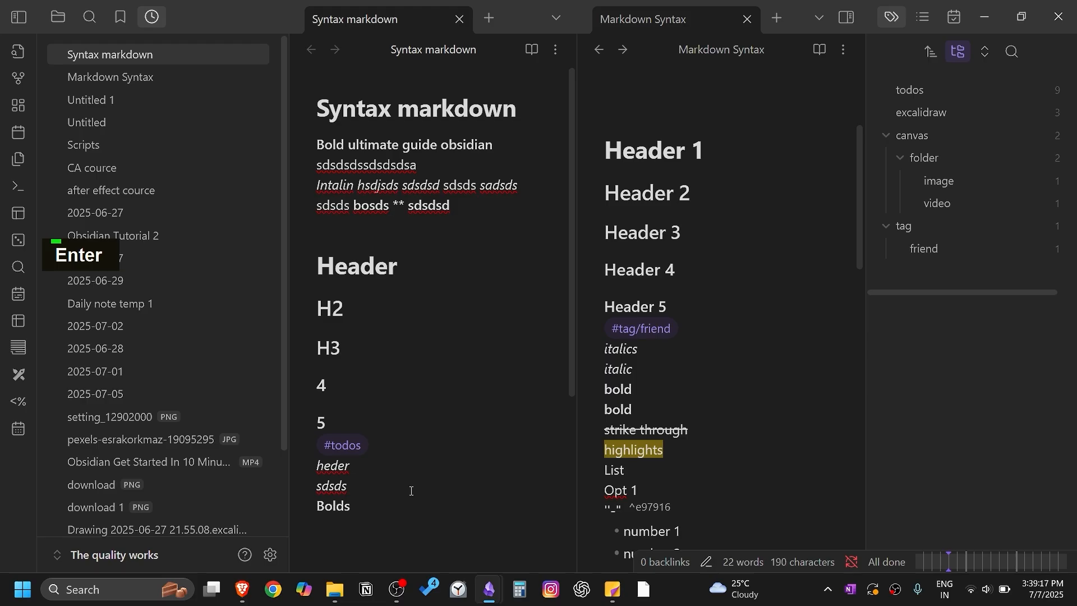
# Step: Write "Bold" in bold with double asterisk markers below "Bolds", followed directly by the plain text "dsdsdsd"
pyautogui.write('8')
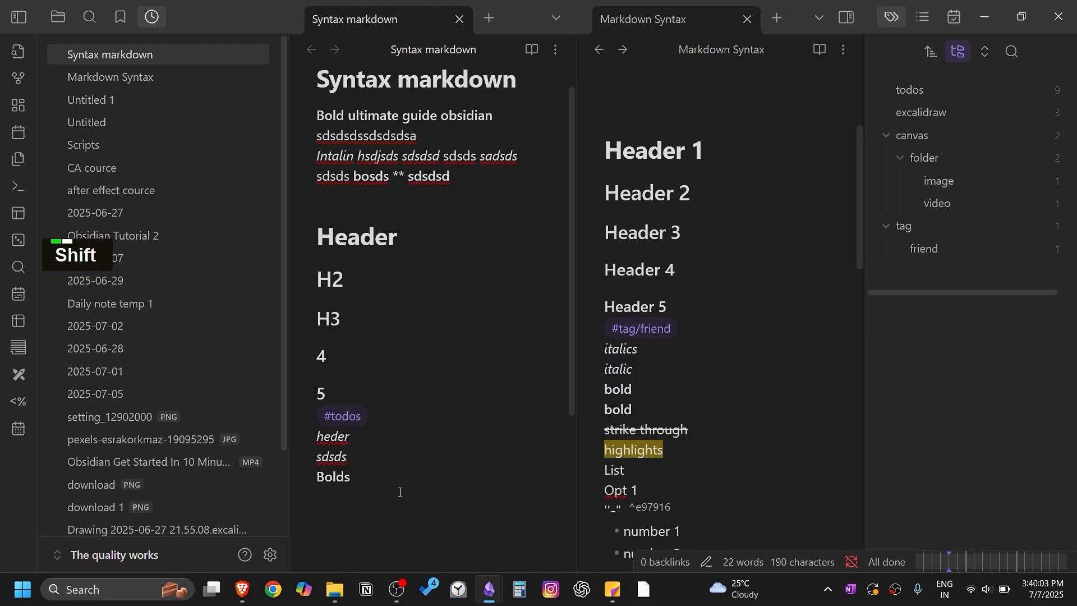
pyautogui.write('**')
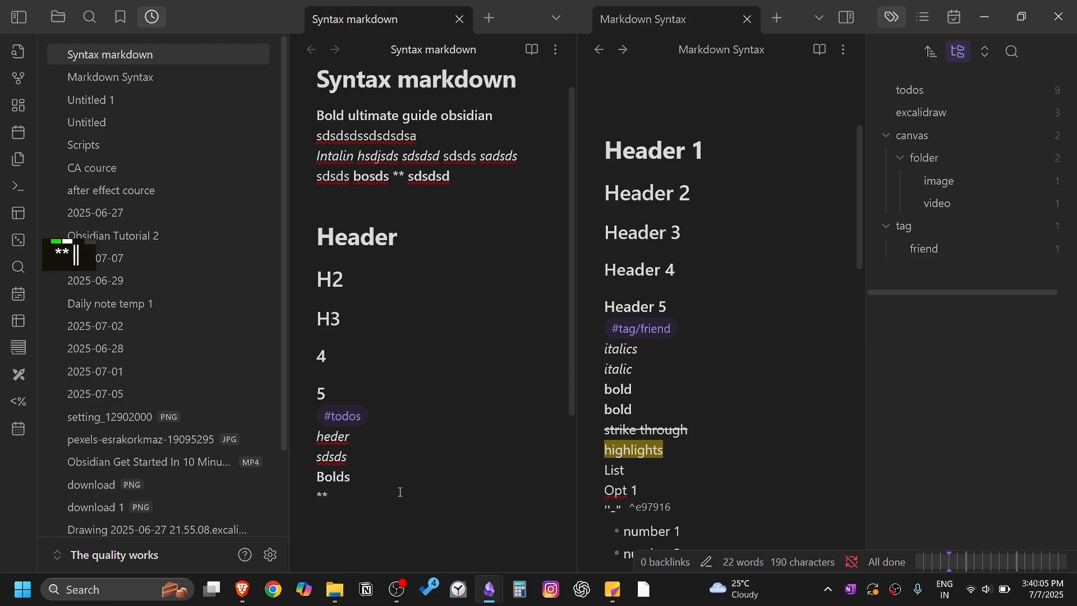
pyautogui.write('Bold')
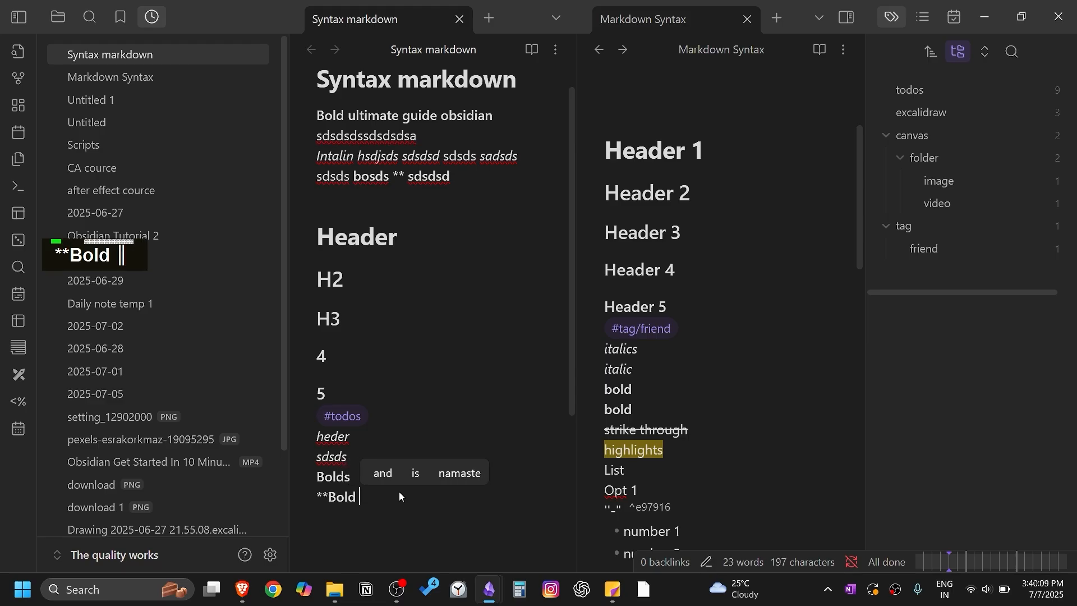
pyautogui.press('BackSpace')
pyautogui.write('**')
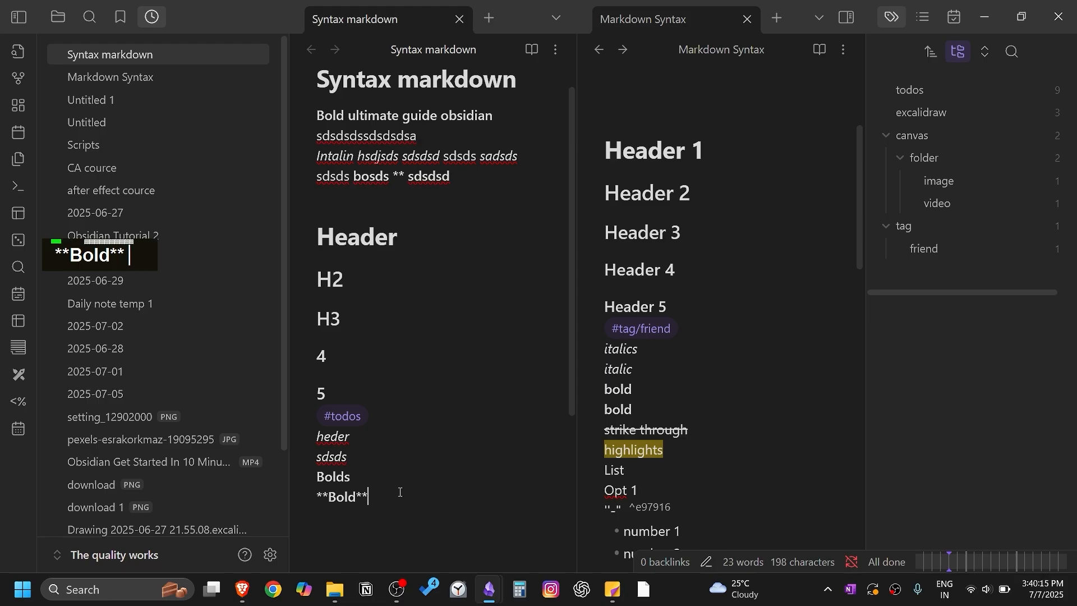
pyautogui.write('dsdsdsd')
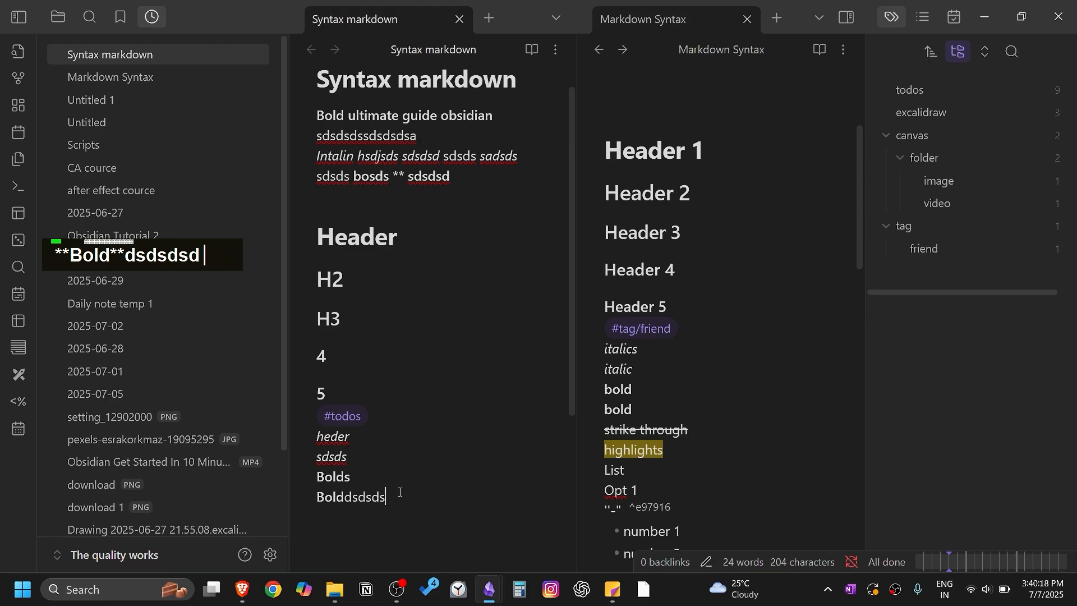
# Step: Insert a space between the bold word "Bold" and the plain text "dsdsdsd"
pyautogui.press('Left')
pyautogui.press('Left')
pyautogui.press('Left')
pyautogui.press('Left')
pyautogui.press('Left')
pyautogui.press('Left')
pyautogui.press('Left')
pyautogui.press('Left')
pyautogui.press('Left')
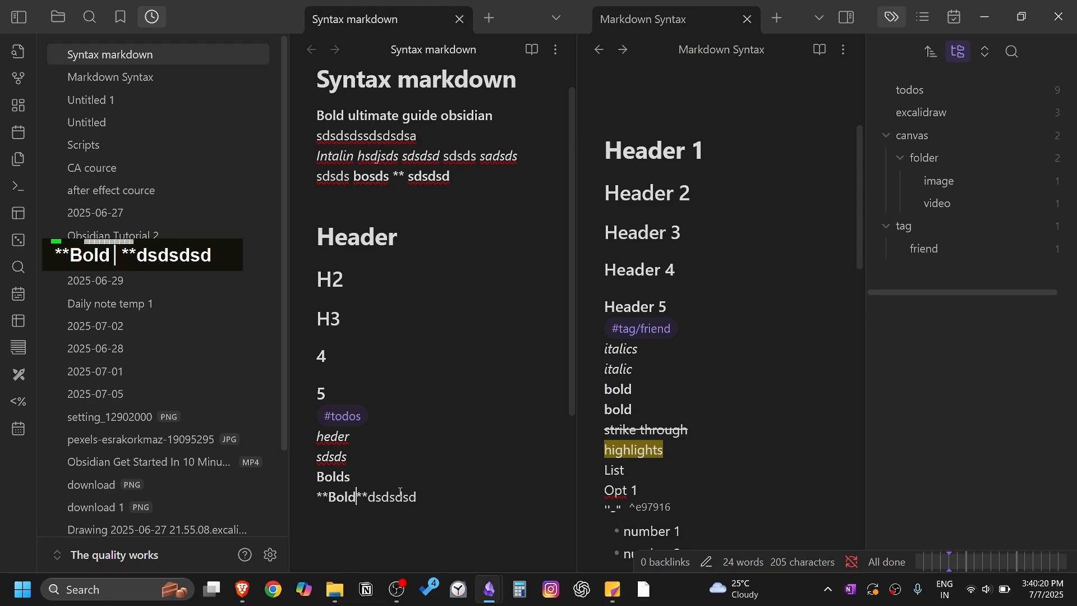
pyautogui.press('Right')
pyautogui.press('Right')
pyautogui.press('Right')
pyautogui.press('Right')
pyautogui.press('Right')
pyautogui.press('Right')
pyautogui.press('Right')
pyautogui.press('Right')
pyautogui.press('Right')
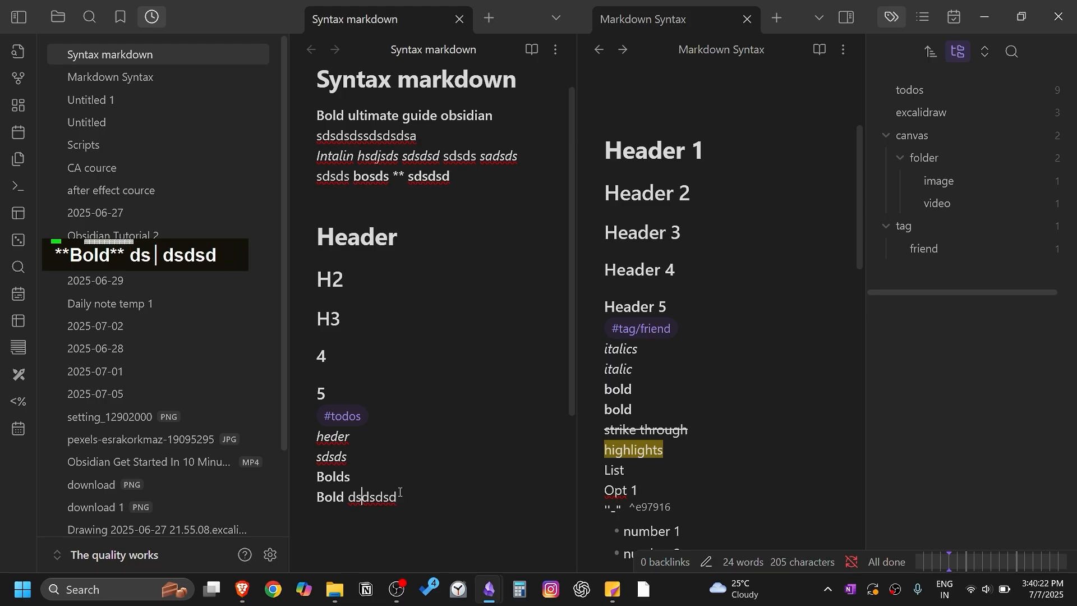
# Step: Following the reference note's strikethrough example, write "sdsdsdss" struck through with double tildes below the "Bold dsdsdsd" line, and start a new line
pyautogui.click(689, 430)
pyautogui.moveTo(688, 429); pyautogui.dragTo(604, 429)
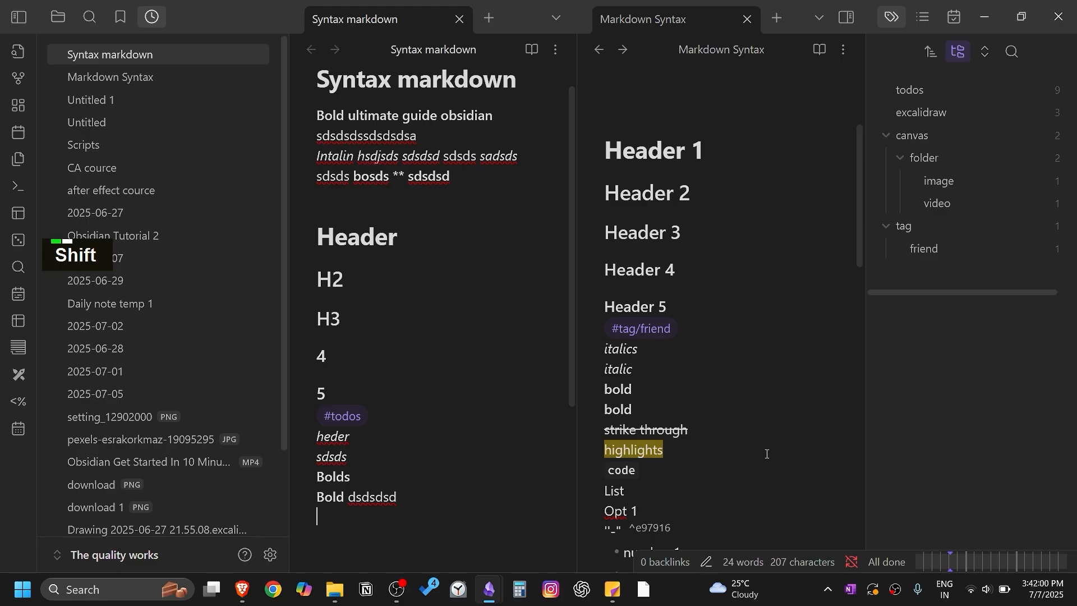
pyautogui.write('~')
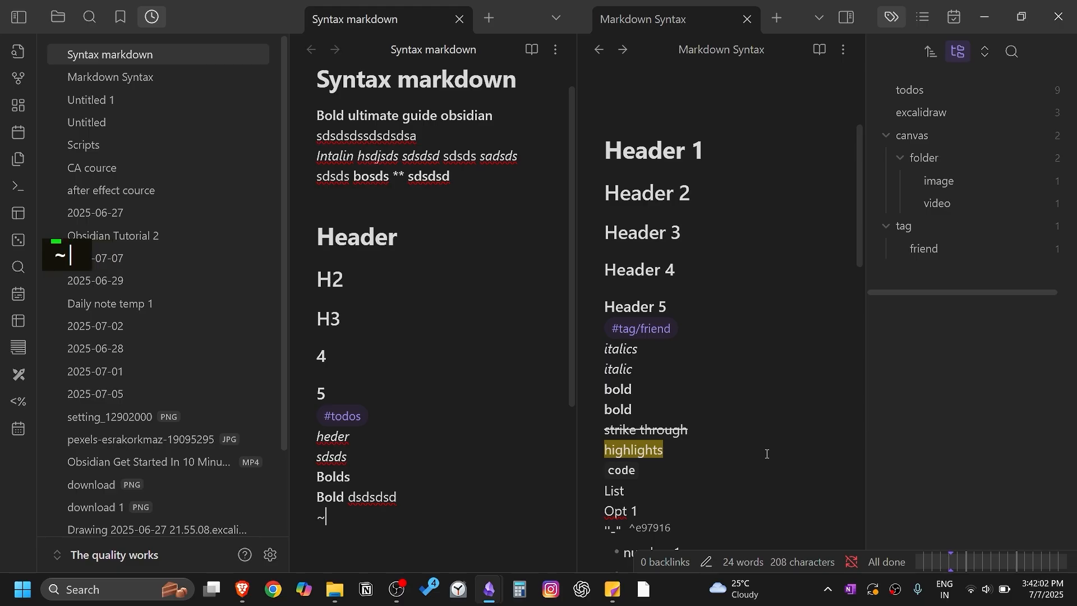
pyautogui.write('~')
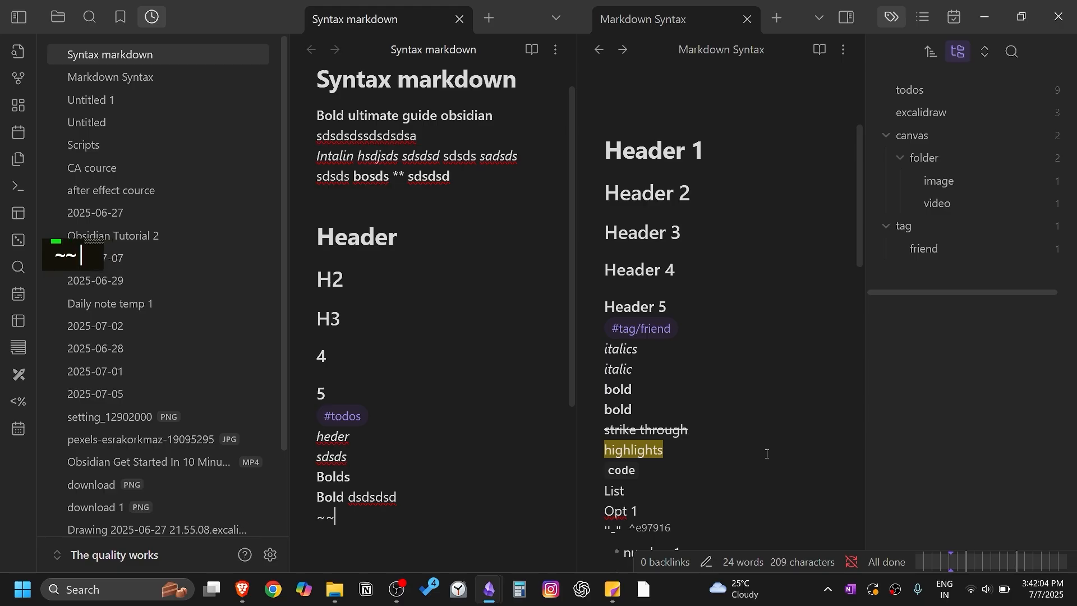
pyautogui.write('sdsdsdss')
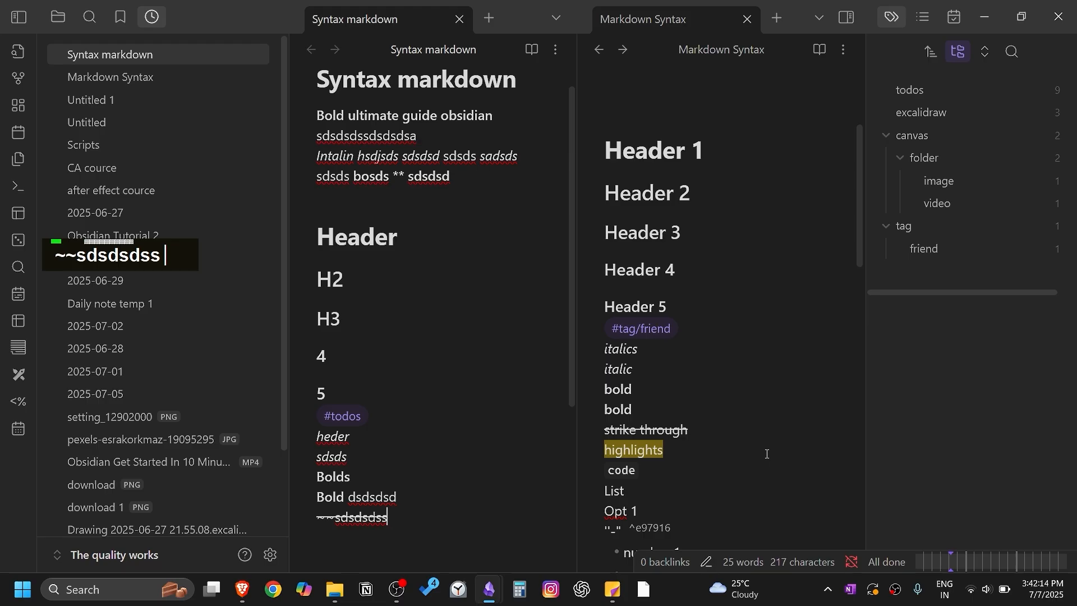
pyautogui.press('shift')
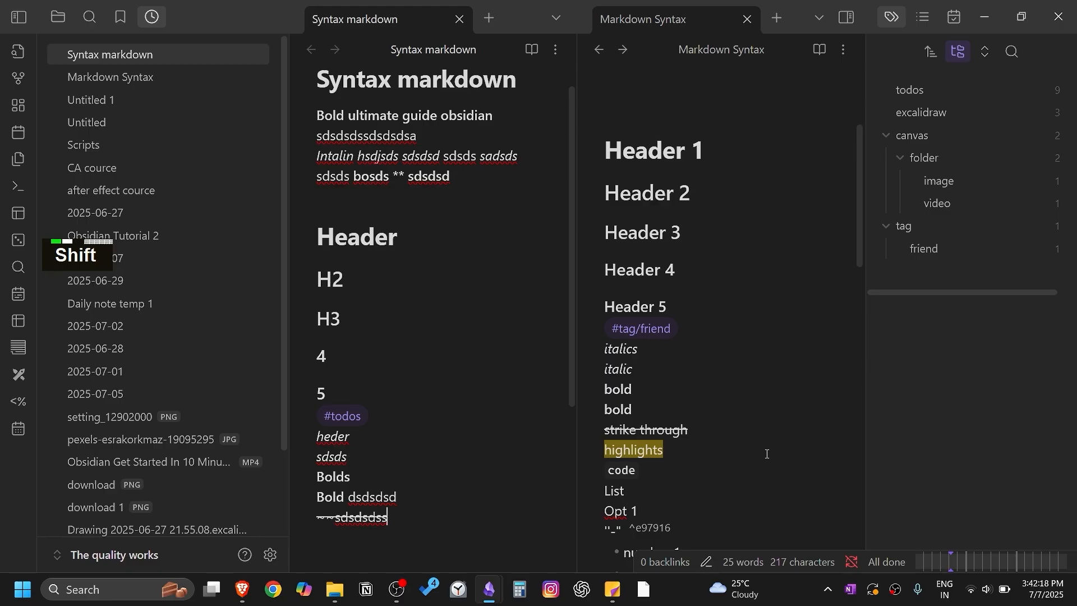
pyautogui.write('~~')
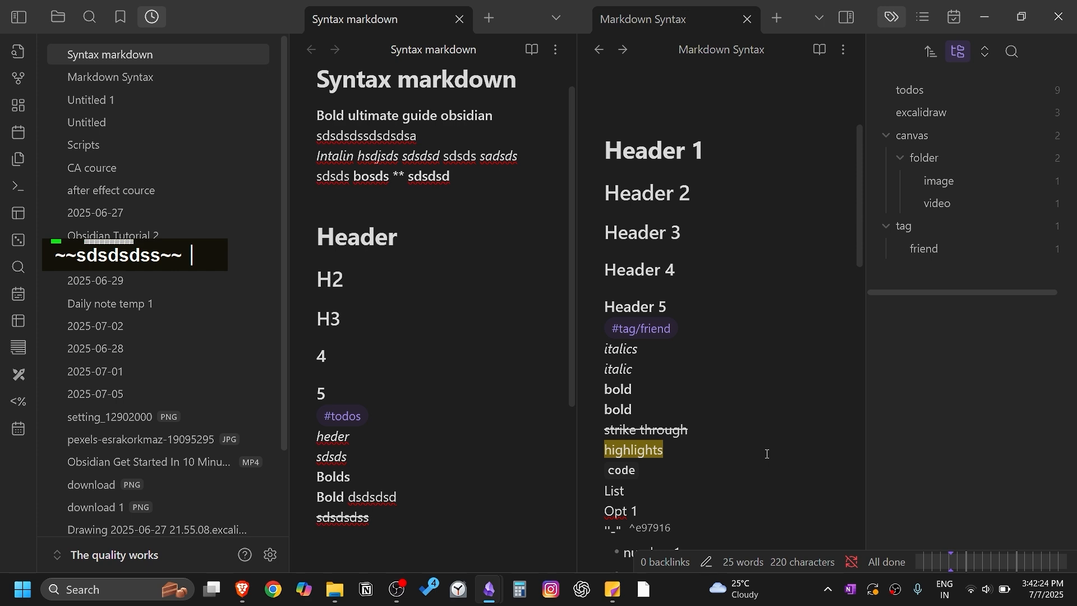
pyautogui.press('Return')
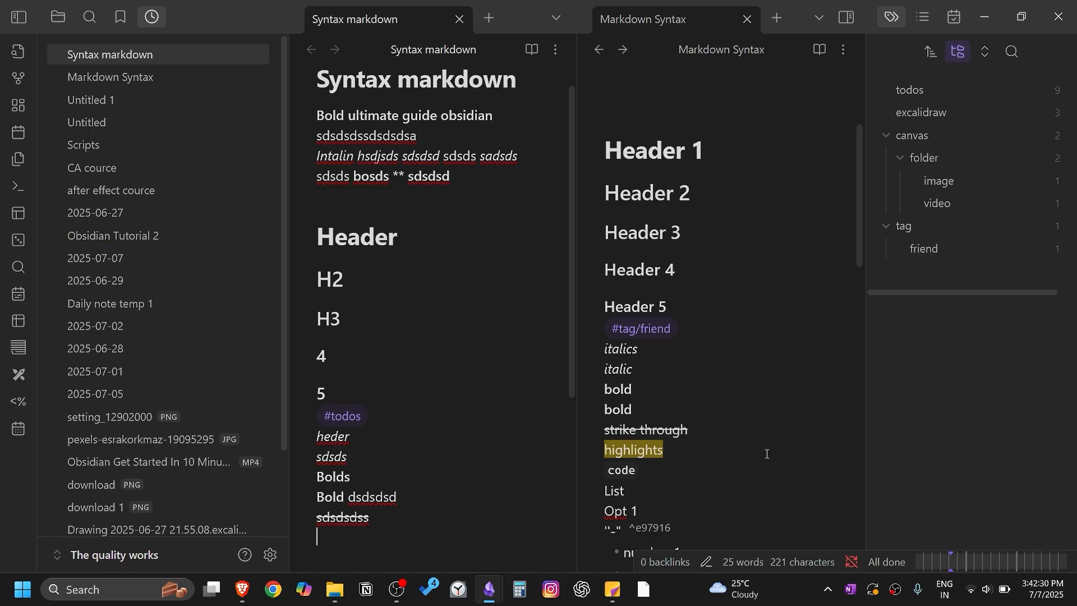
# Step: Write "sdsds" as inline code enclosed in double backticks below the strikethrough text
pyautogui.write('``')
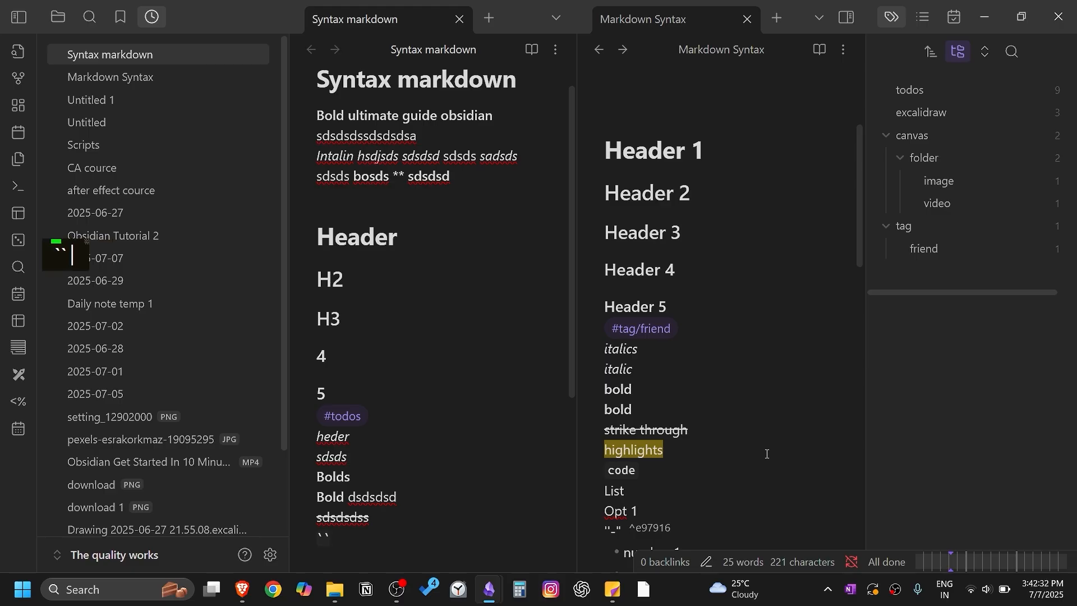
pyautogui.write('sdsds')
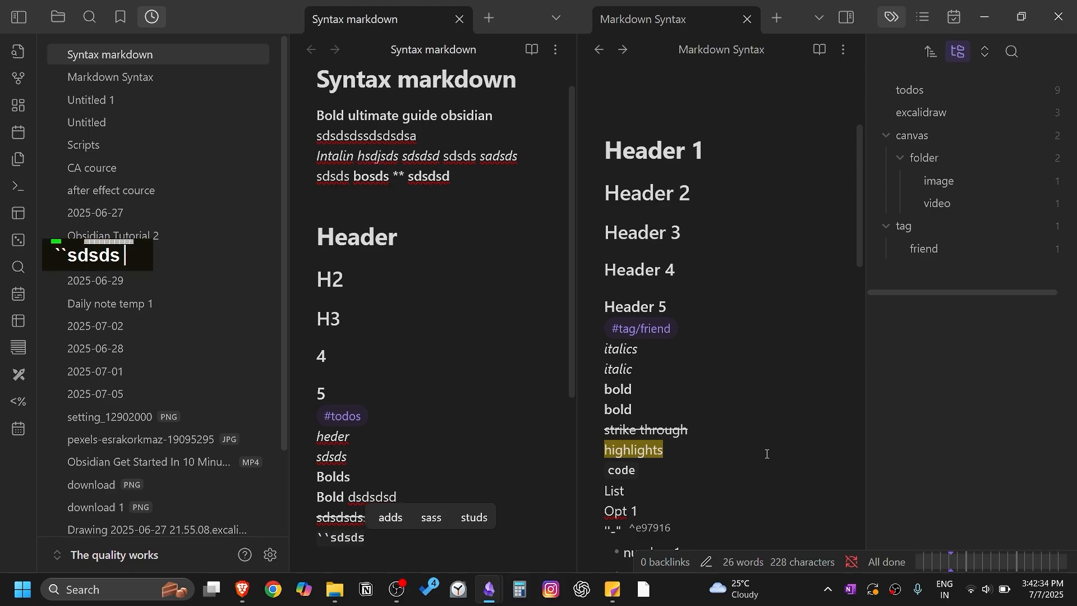
pyautogui.write('``')
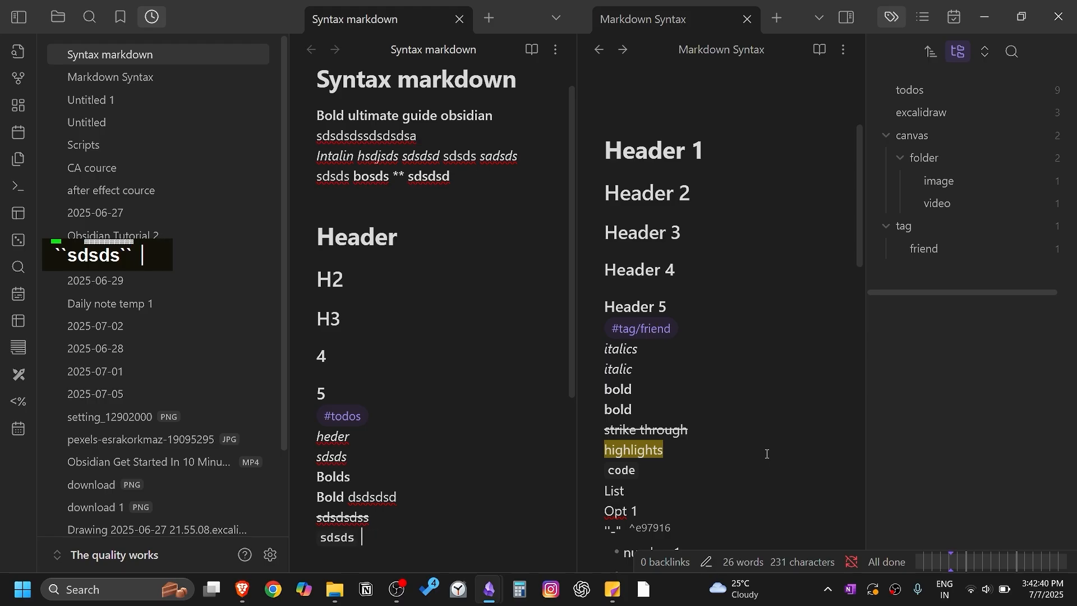
# Step: Following the reference note's list example, start a hyphen bulleted list below the inline code with "sddsds" as its first item
pyautogui.scroll(-3, 381, 348)
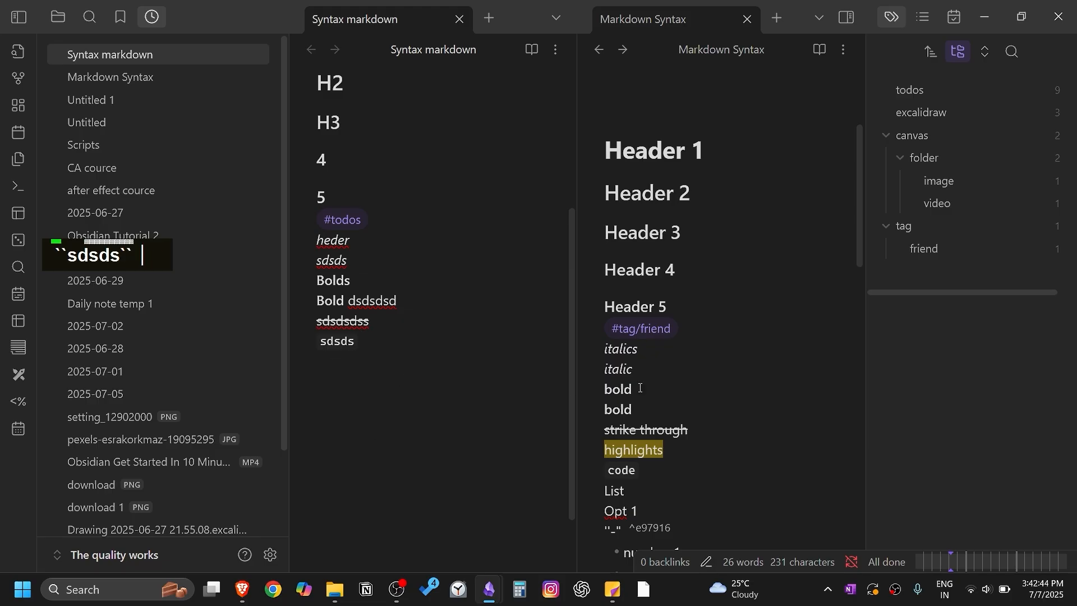
pyautogui.scroll(-3, 654, 386)
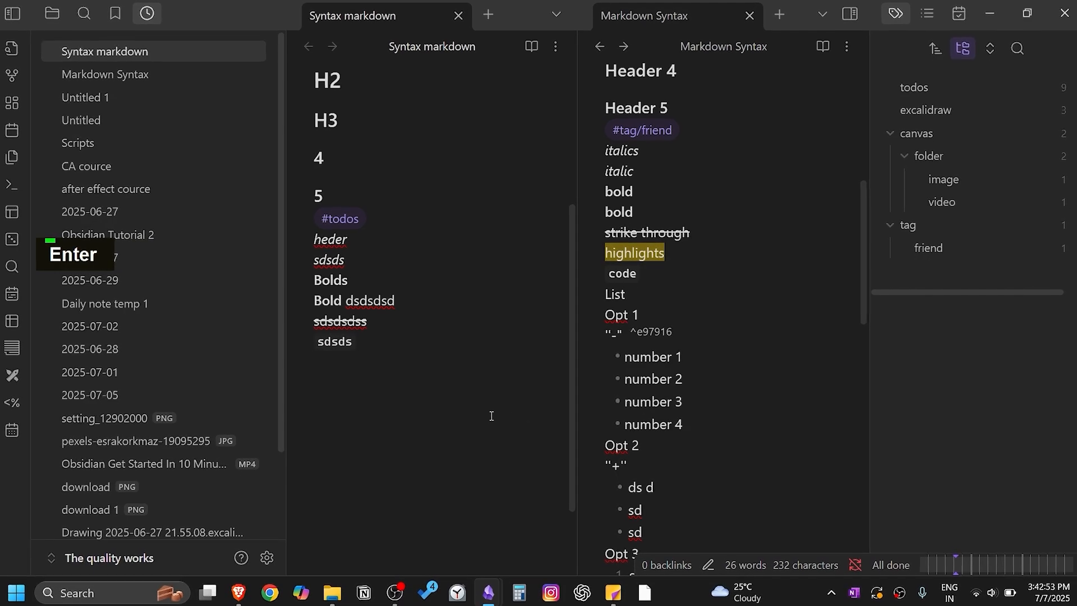
pyautogui.write('-')
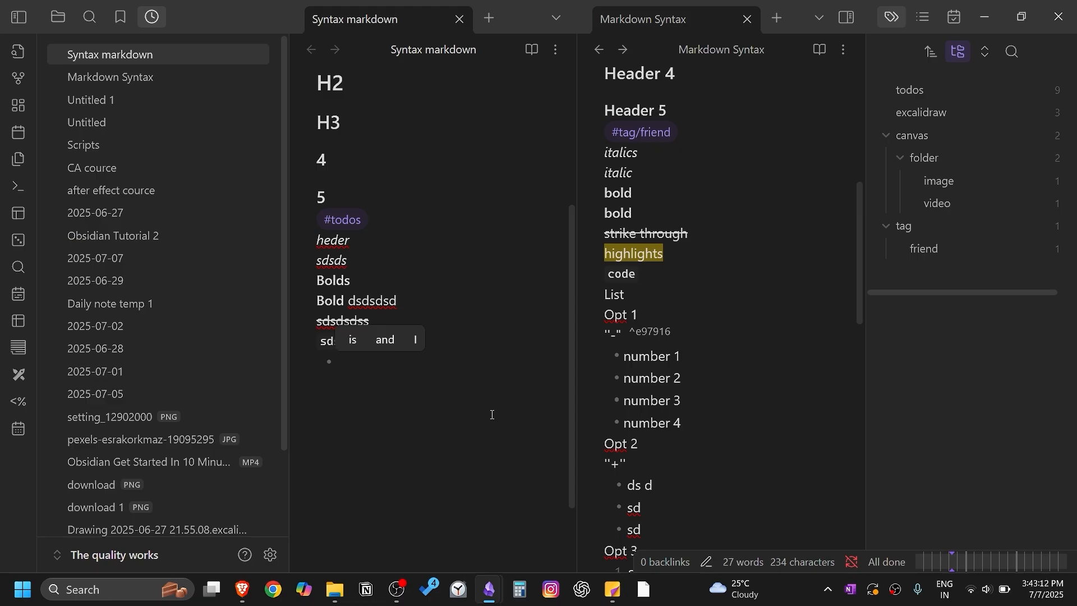
pyautogui.write('s')
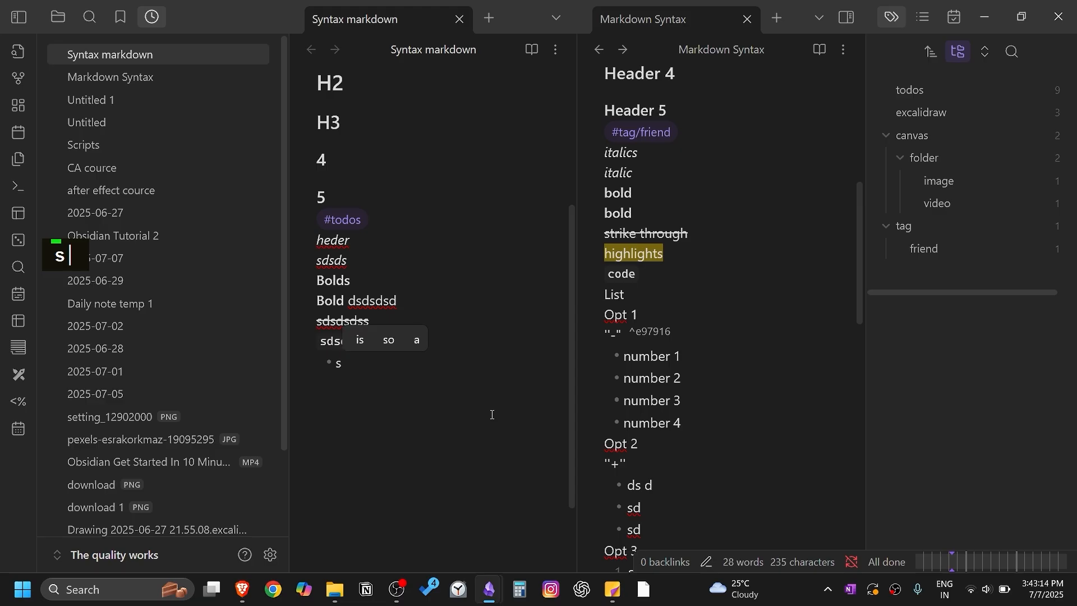
pyautogui.write('dsdsds')
pyautogui.press('Return')
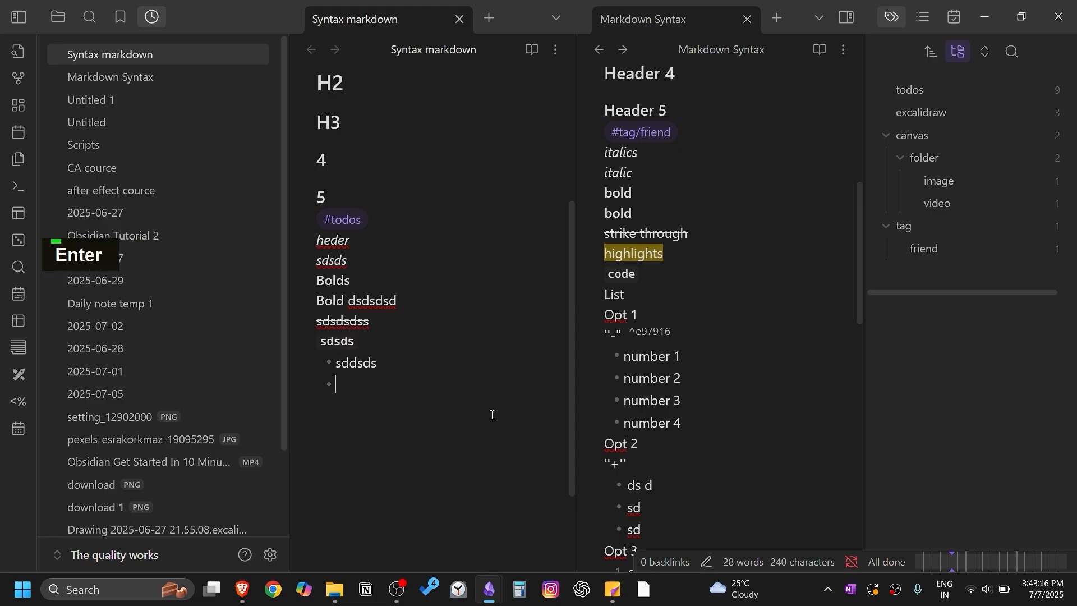
# Step: Add the items "point 2", "point 3" and "point 4" to the hyphen list
pyautogui.write('poi')
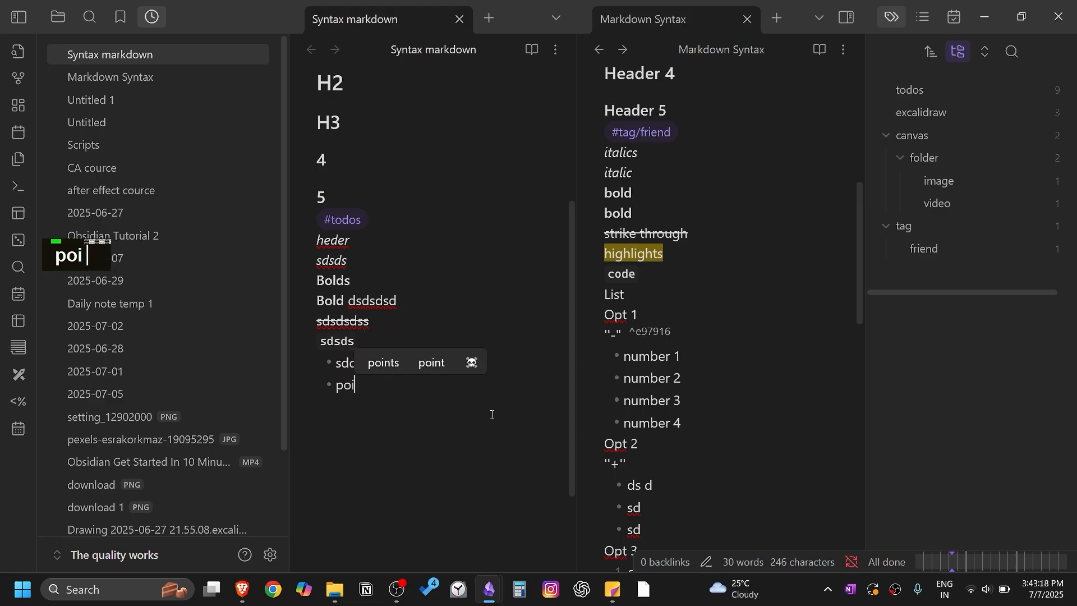
pyautogui.write('nt 2 p')
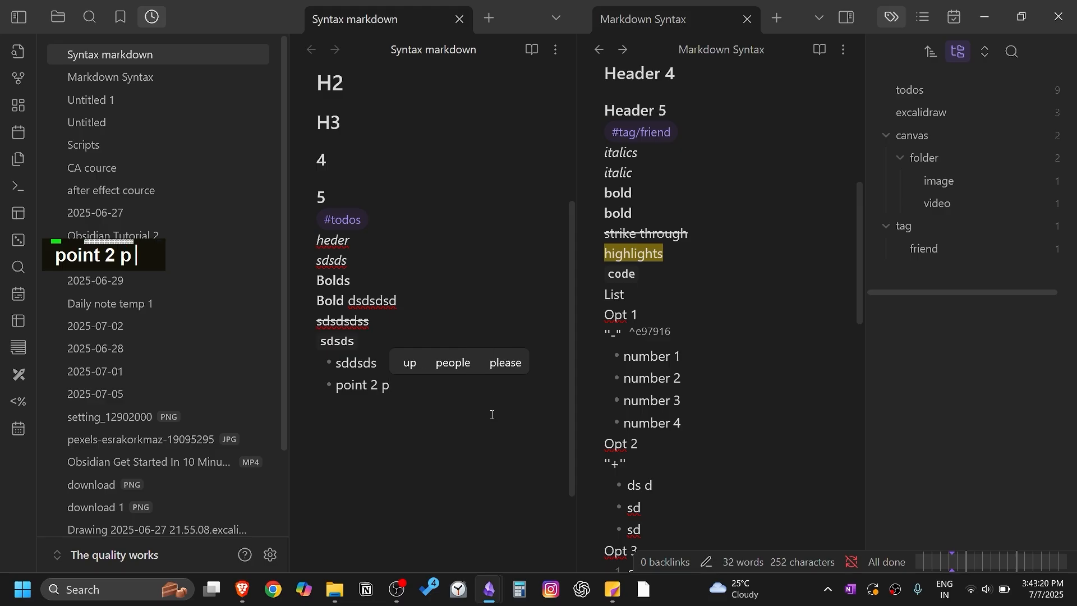
pyautogui.press('BackSpace')
pyautogui.press('Return')
pyautogui.write('poi')
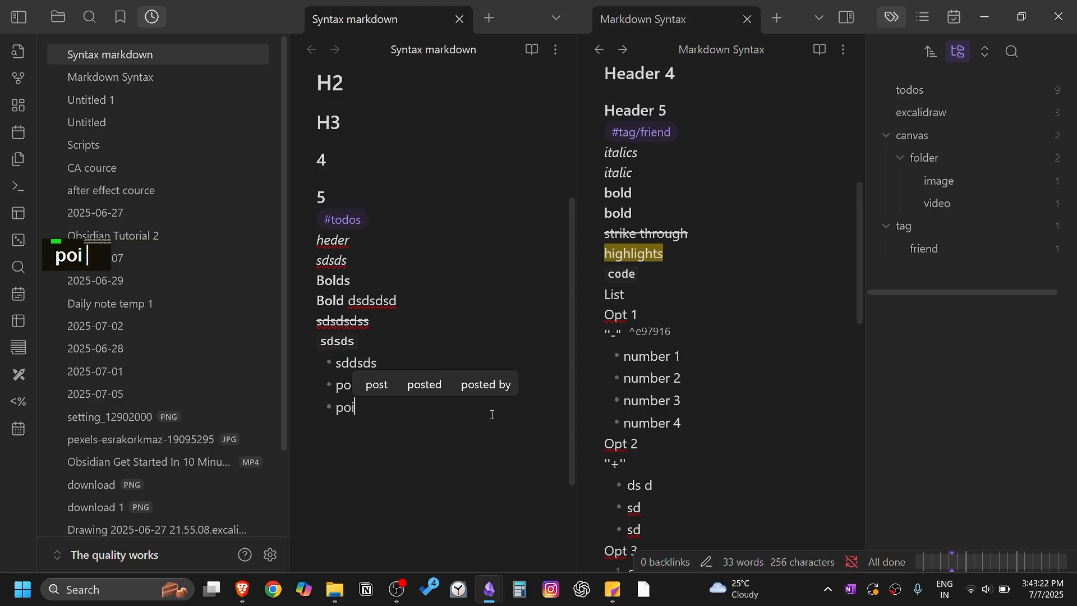
pyautogui.write('nt 4')
pyautogui.press('BackSpace')
pyautogui.write('3')
pyautogui.press('Return')
pyautogui.write('point ')
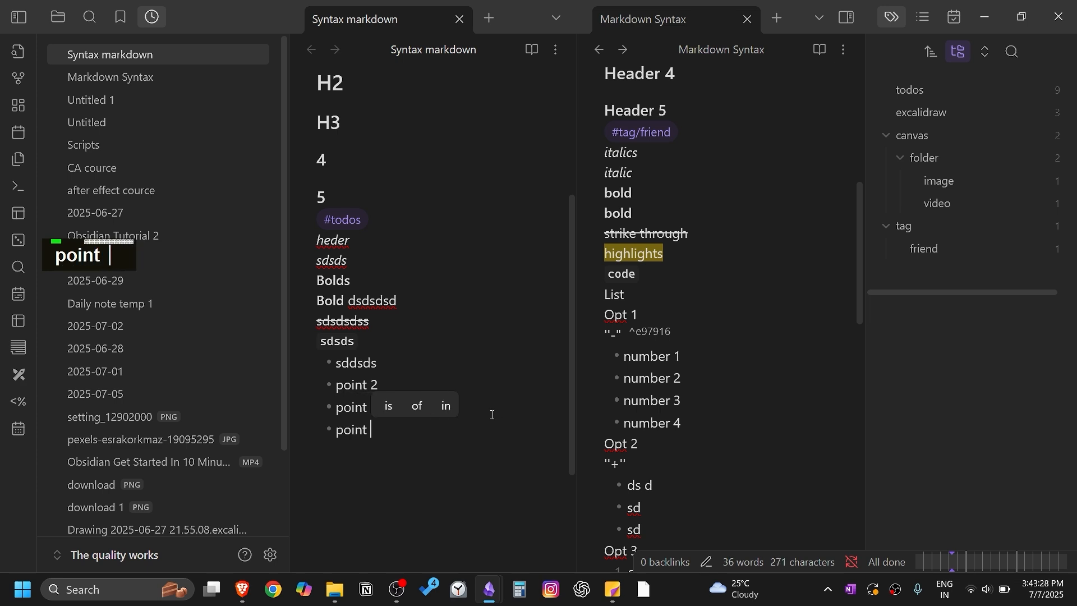
pyautogui.write('4')
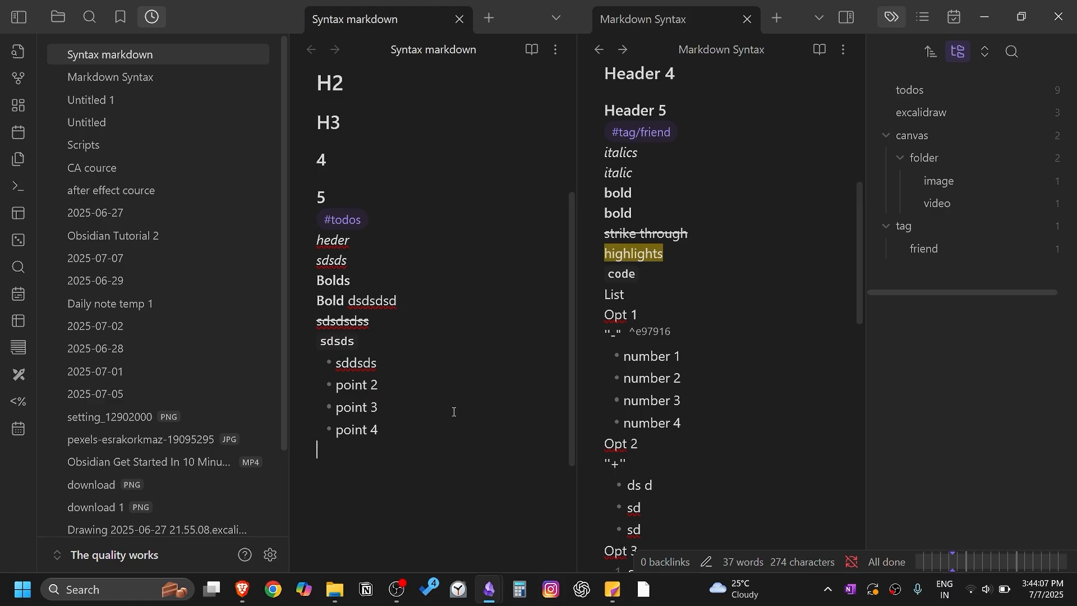
pyautogui.press('shift')
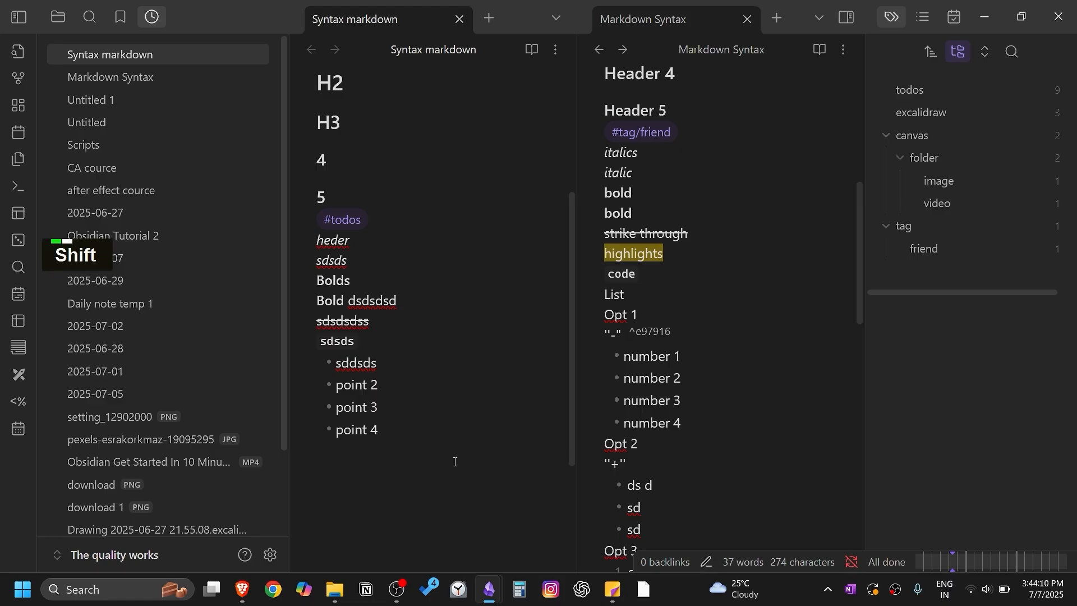
pyautogui.write('+')
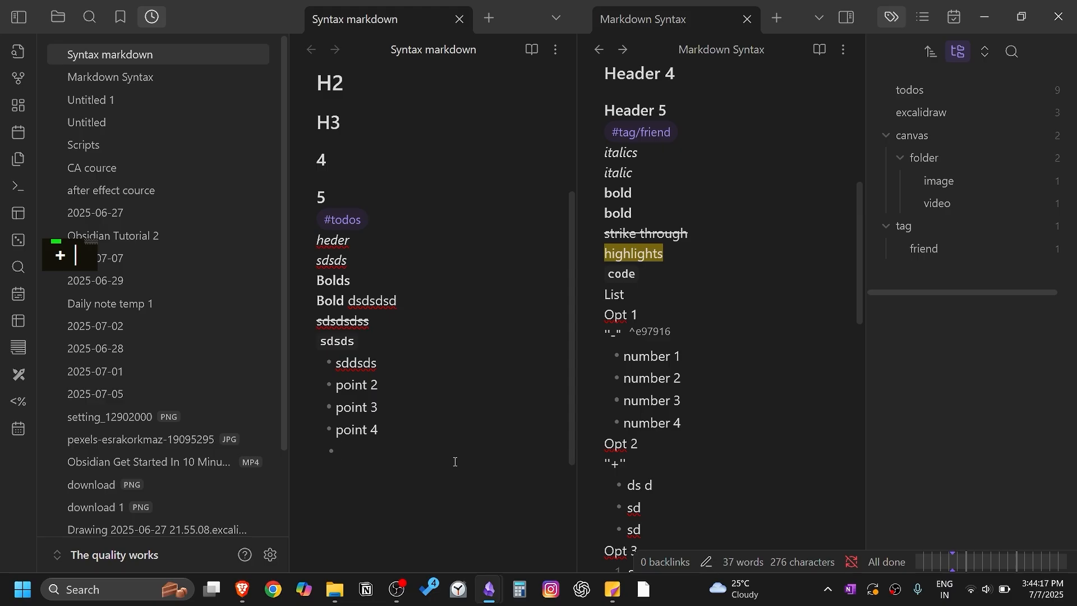
pyautogui.write(' sdsdsd')
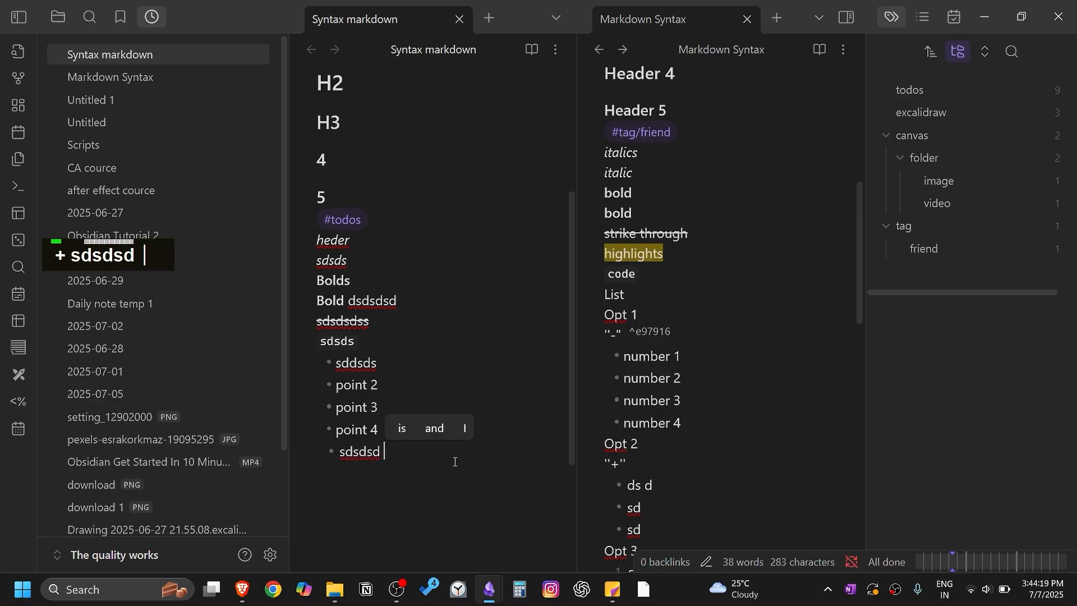
pyautogui.press('BackSpace')
pyautogui.press('BackSpace')
pyautogui.press('BackSpace')
pyautogui.press('BackSpace')
pyautogui.press('BackSpace')
pyautogui.press('BackSpace')
pyautogui.press('BackSpace')
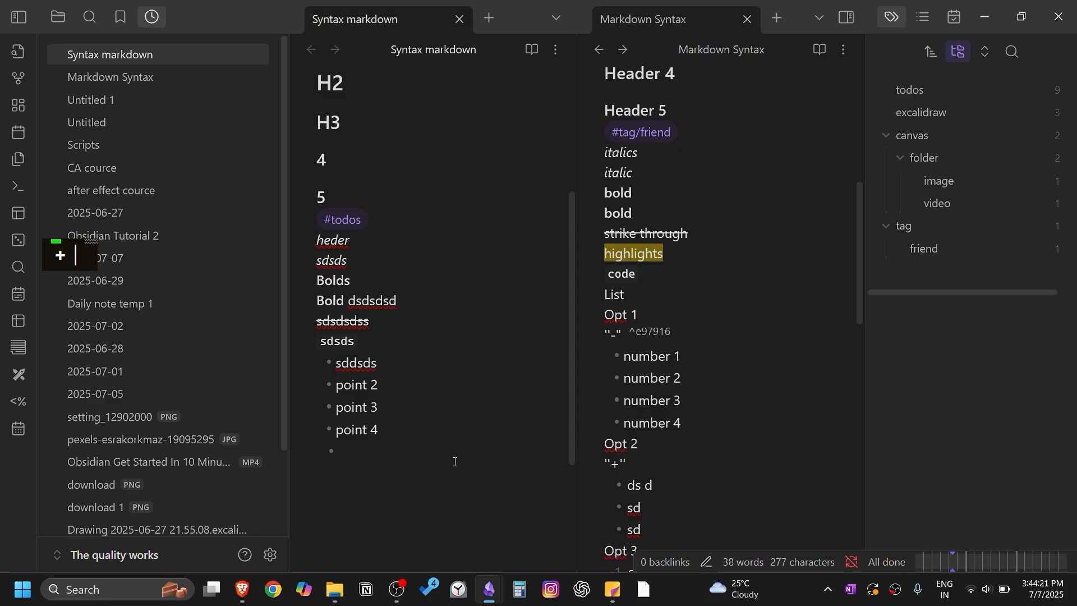
pyautogui.press('BackSpace')
pyautogui.press('BackSpace')
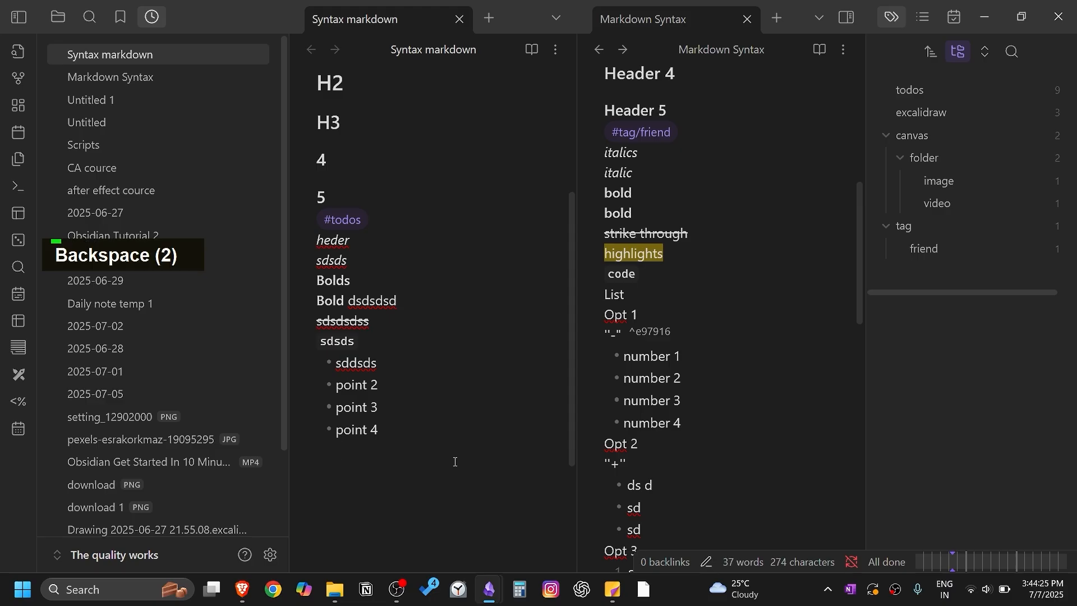
# Step: Add an unbulleted continuation line reading "sdsds" inside the "point 2" list item
pyautogui.press('Up')
pyautogui.press('Up')
pyautogui.press('Up')
pyautogui.press('Right')
pyautogui.press('Right')
pyautogui.press('Right')
pyautogui.press('Right')
pyautogui.press('Right')
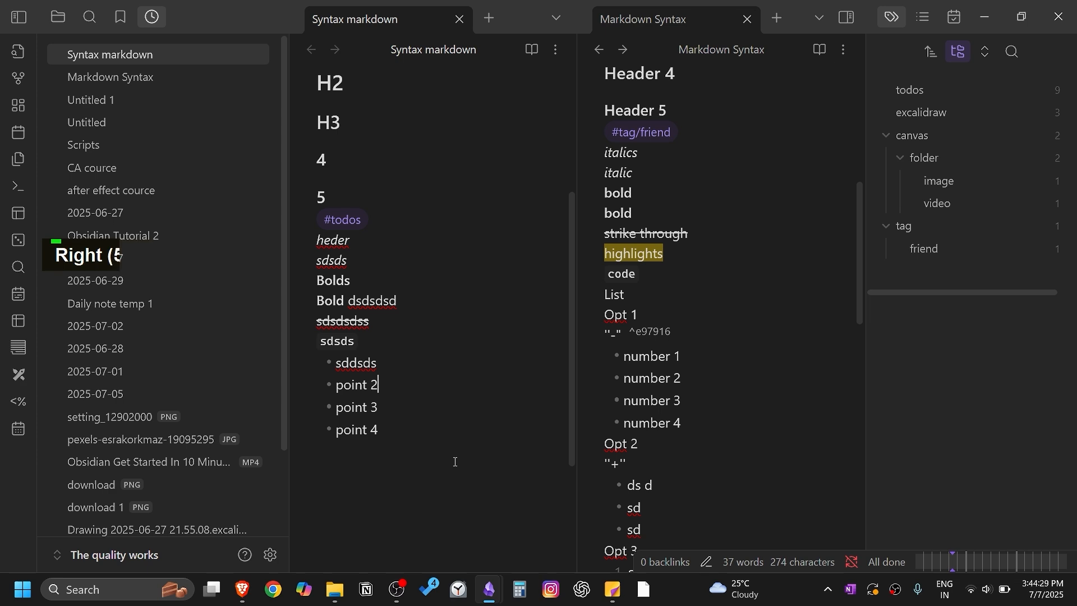
pyautogui.press('Return')
pyautogui.press('BackSpace')
pyautogui.hotkey('ctrl', 'z')
pyautogui.hotkey('ctrl', 'z')
pyautogui.hotkey('shift', 'Return')
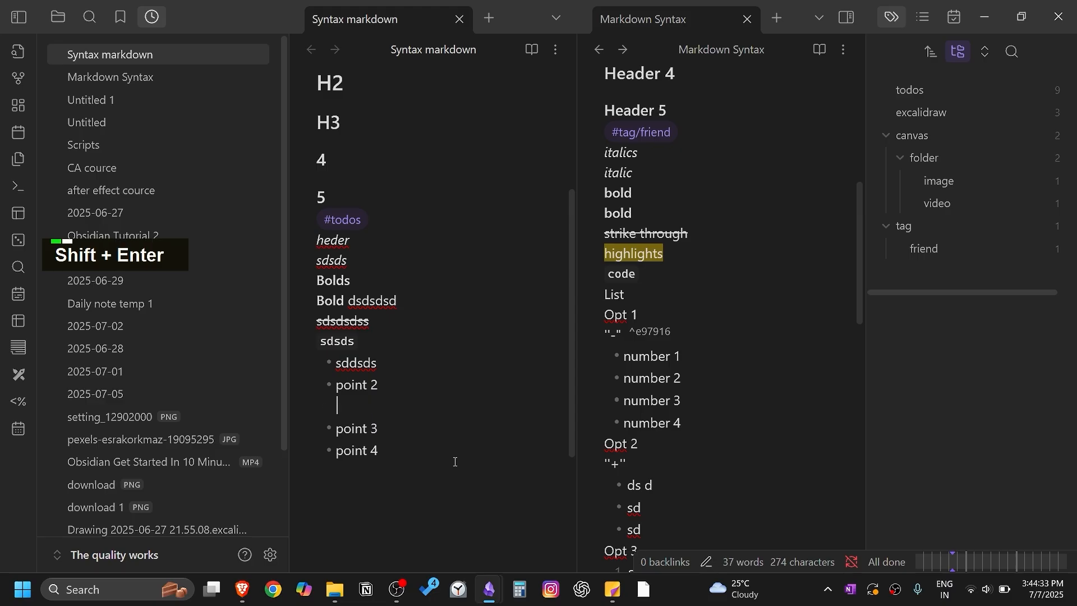
pyautogui.write('sdsds')
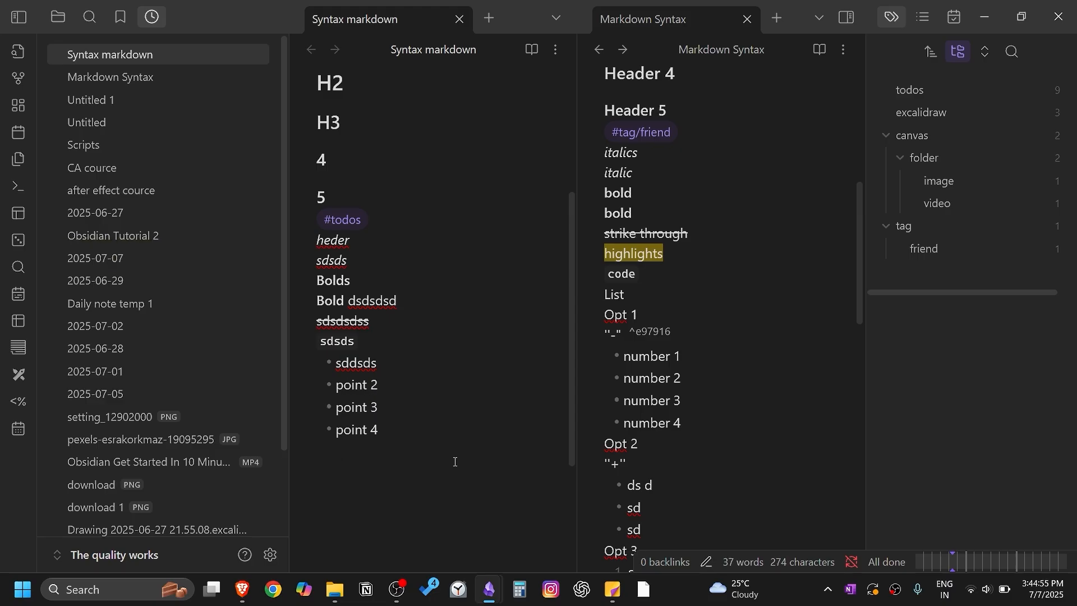
# Step: Start a plus-sign bulleted list below "point 4" with "redot" as its first item, and begin another item
pyautogui.press('Up')
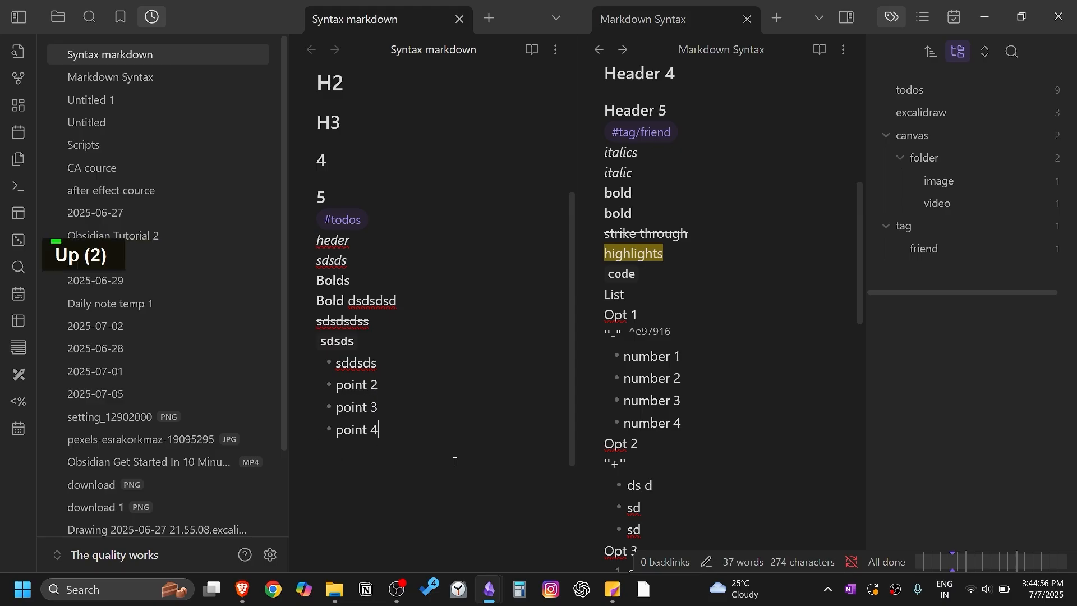
pyautogui.press('Up')
pyautogui.press('Down')
pyautogui.press('Down')
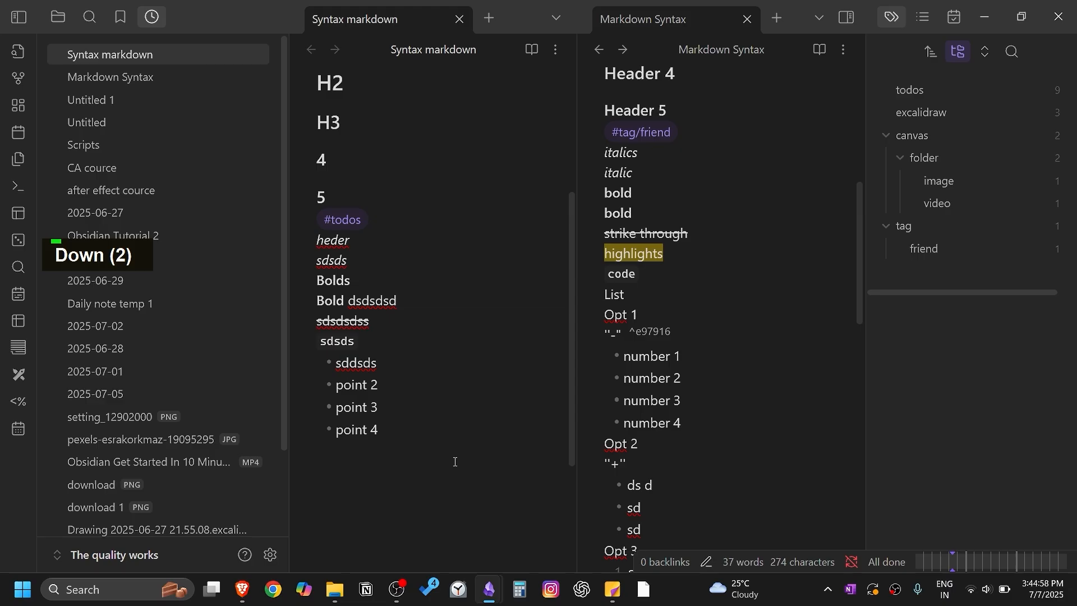
pyautogui.press('Return')
pyautogui.press('BackSpace')
pyautogui.press('BackSpace')
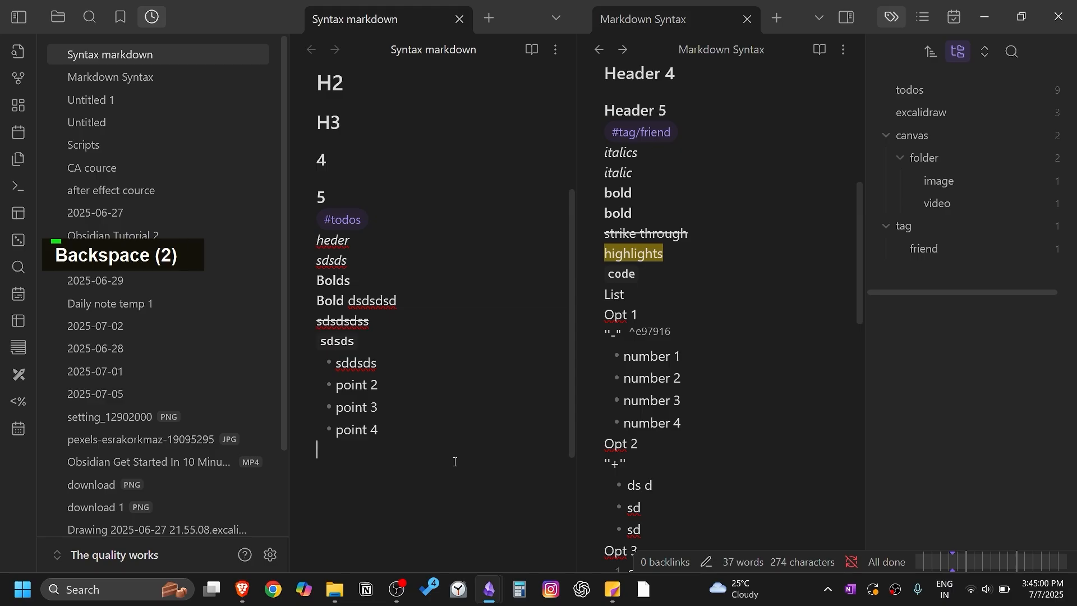
pyautogui.press('shift')
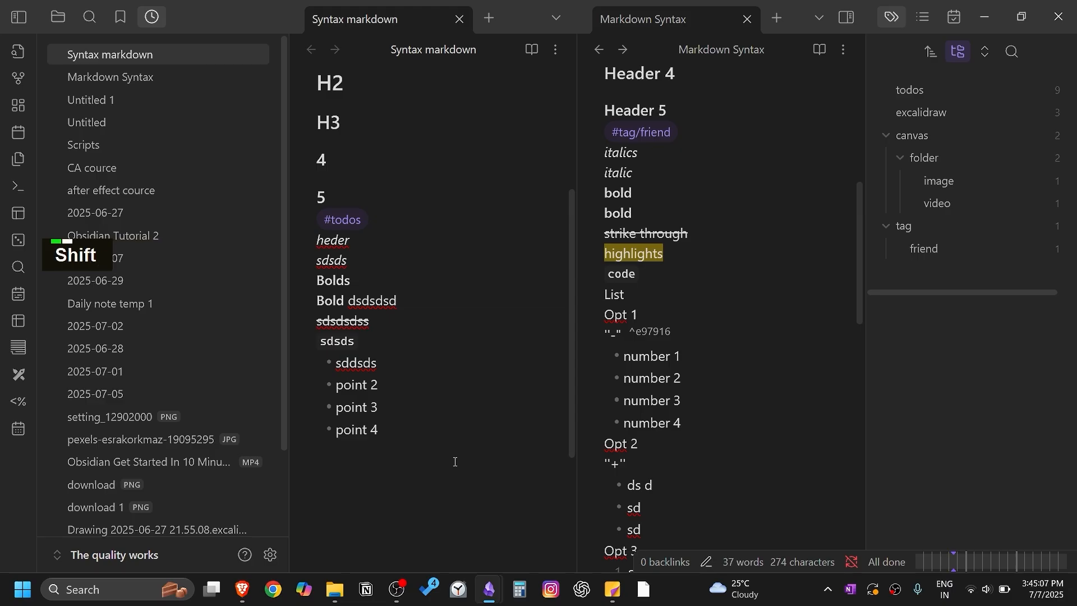
pyautogui.write('+')
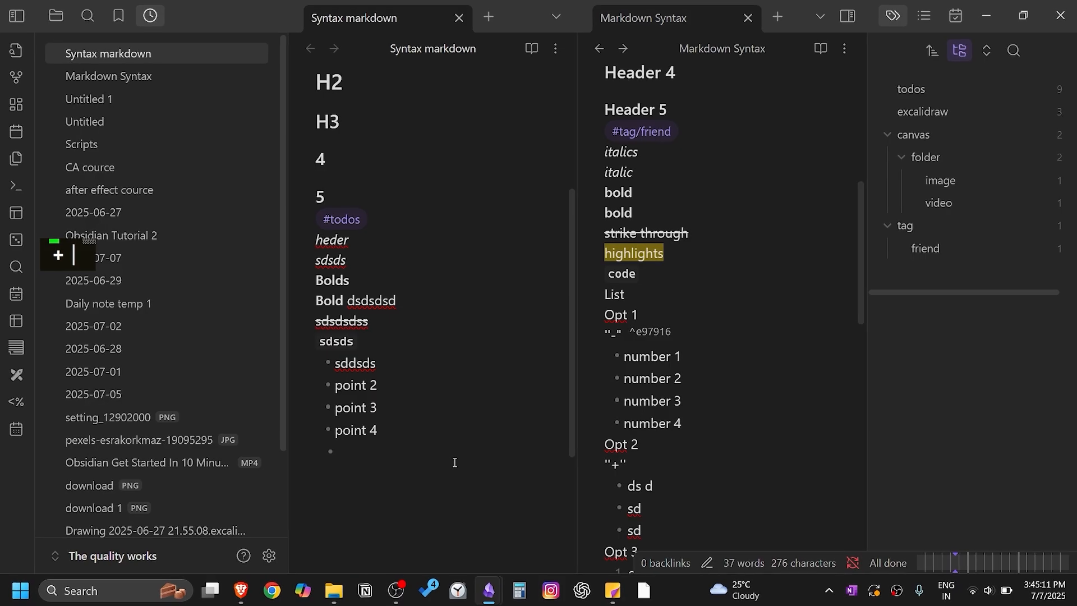
pyautogui.press('shift')
pyautogui.press('+')
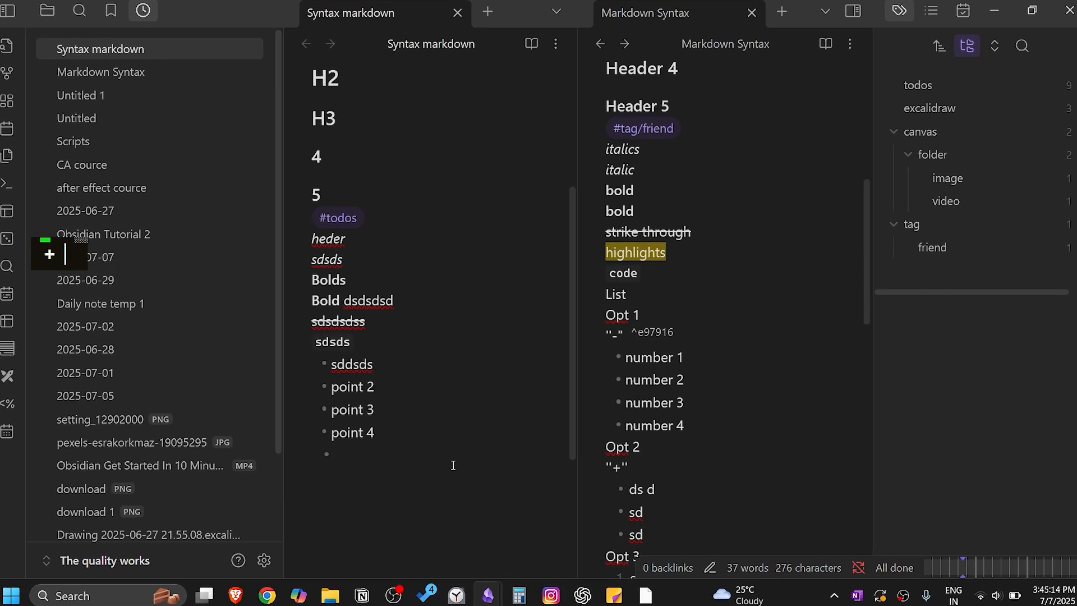
pyautogui.write('redot')
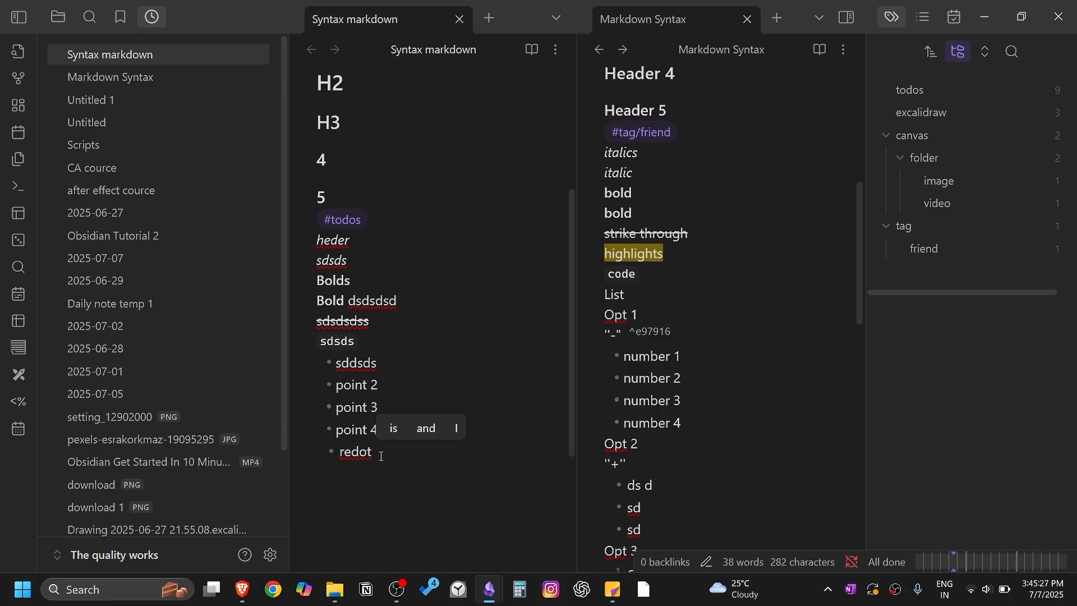
pyautogui.press('Return')
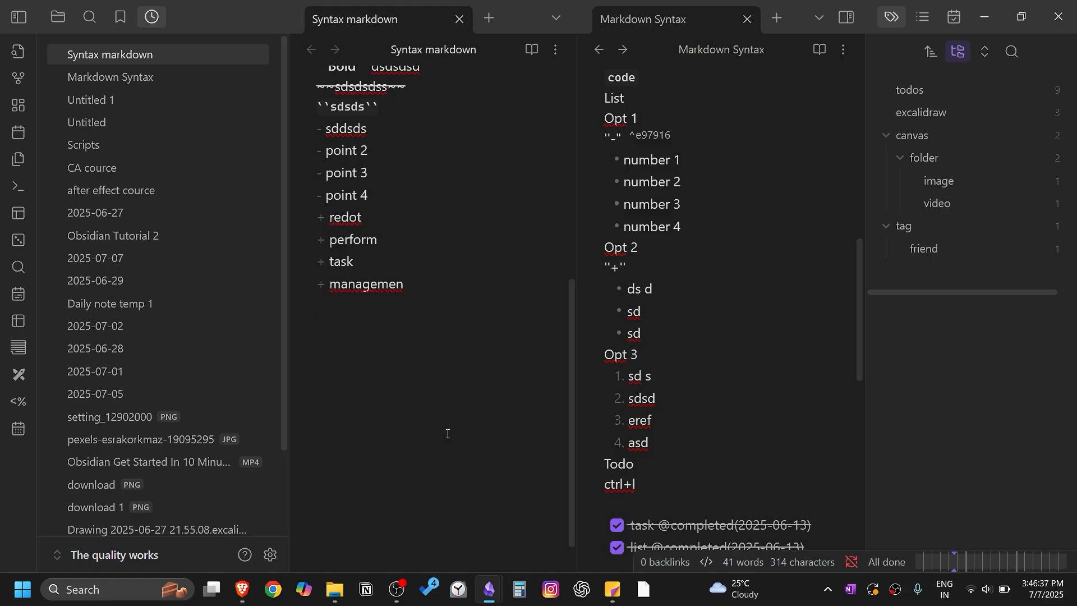
# Step: End the plus-sign list after "managemen" and write the plain text line "dsdsdsdsads" below it
pyautogui.press('Return')
pyautogui.press('Return')
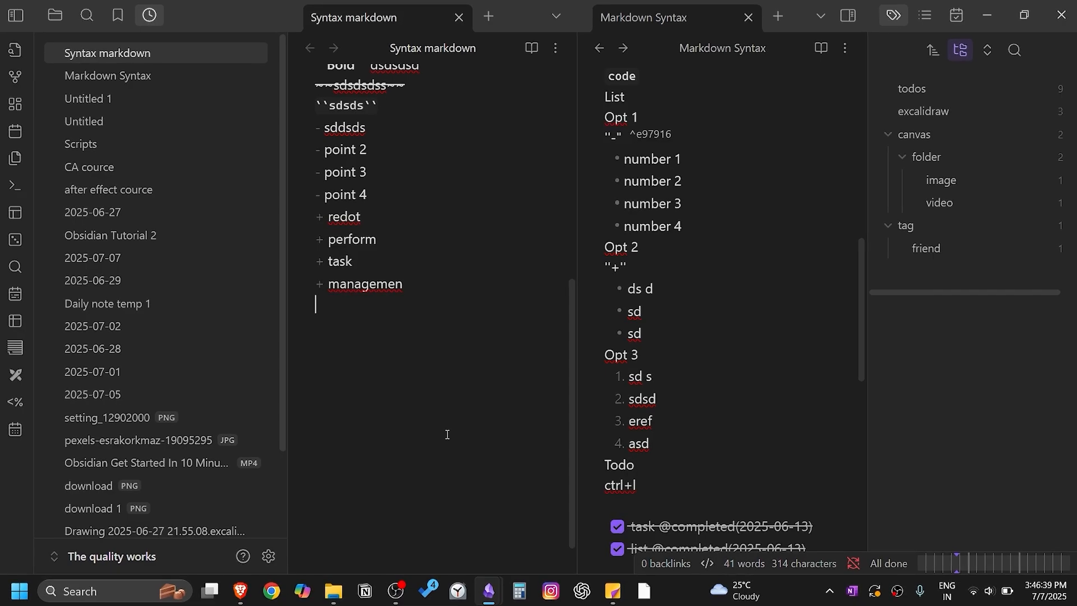
pyautogui.write('dsdsdsdsads')
pyautogui.press('Return')
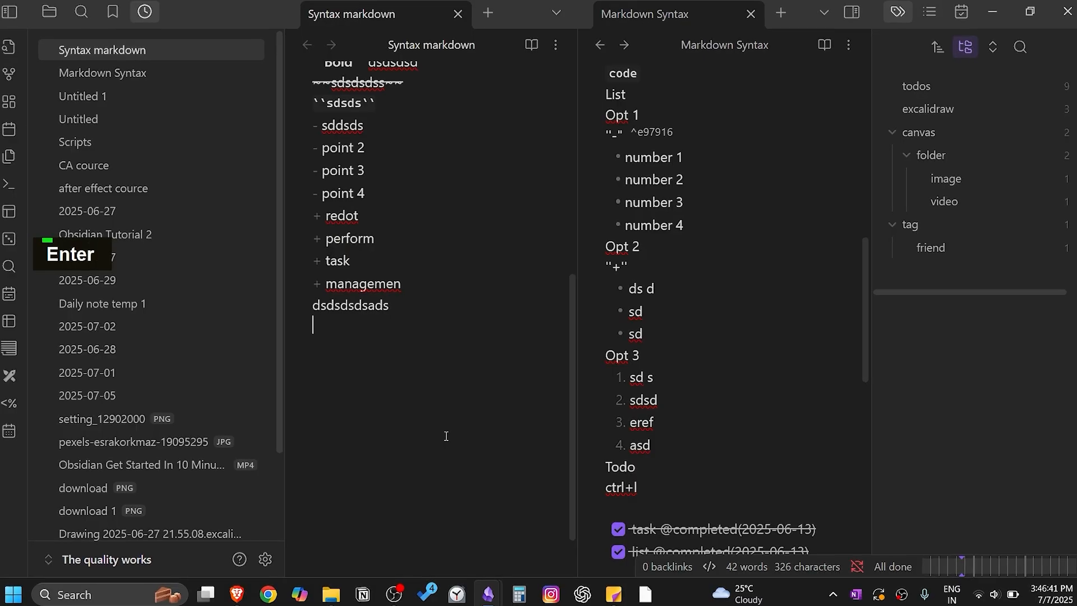
# Step: Create a hyphen list below "dsdsdsdsads" with the items "sdsdsds", "sdsdsdsd" and "sdsdsd"
pyautogui.write('- sdsd')
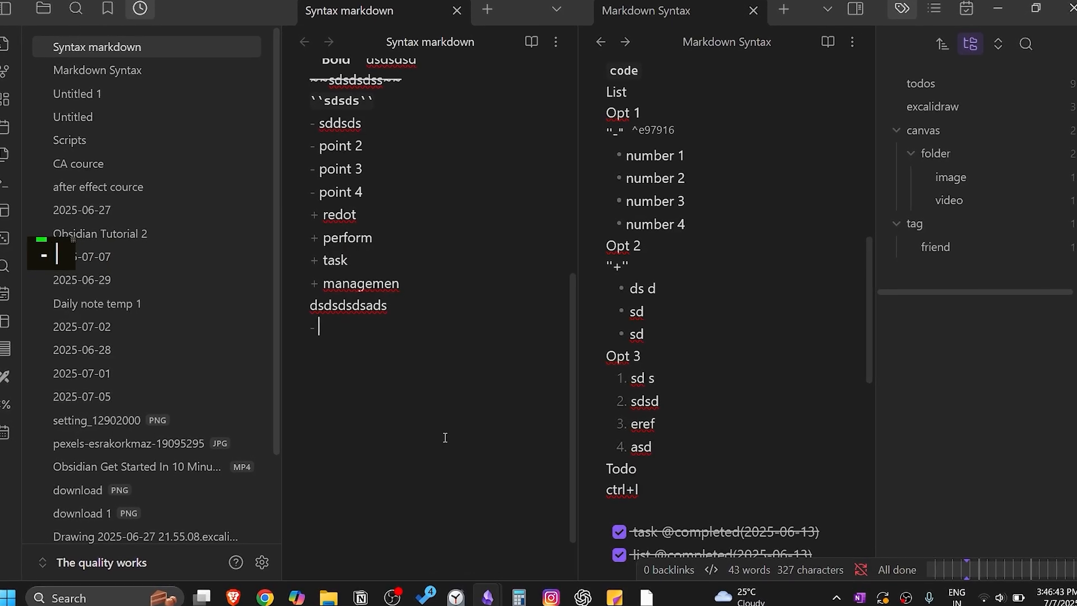
pyautogui.write('sds')
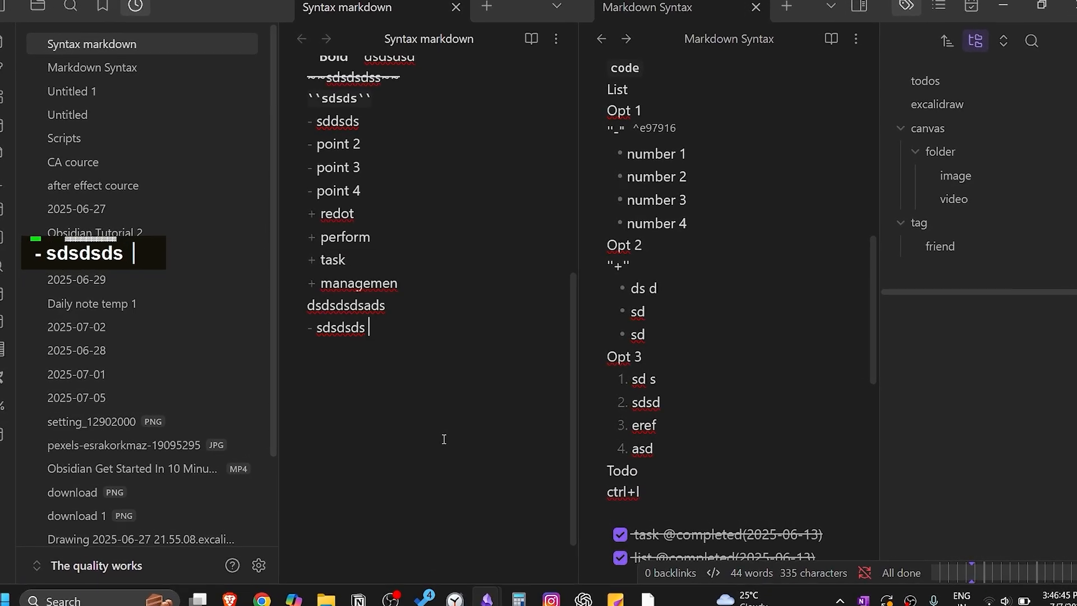
pyautogui.press('Return')
pyautogui.write('sdsdsdsd')
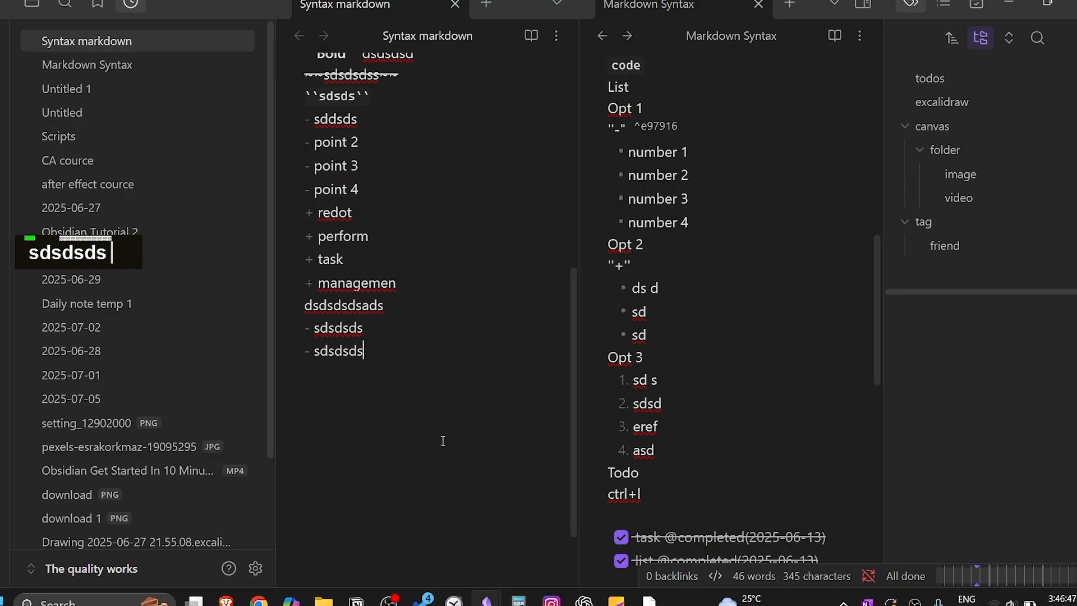
pyautogui.press('Return')
pyautogui.write('sdsdsd')
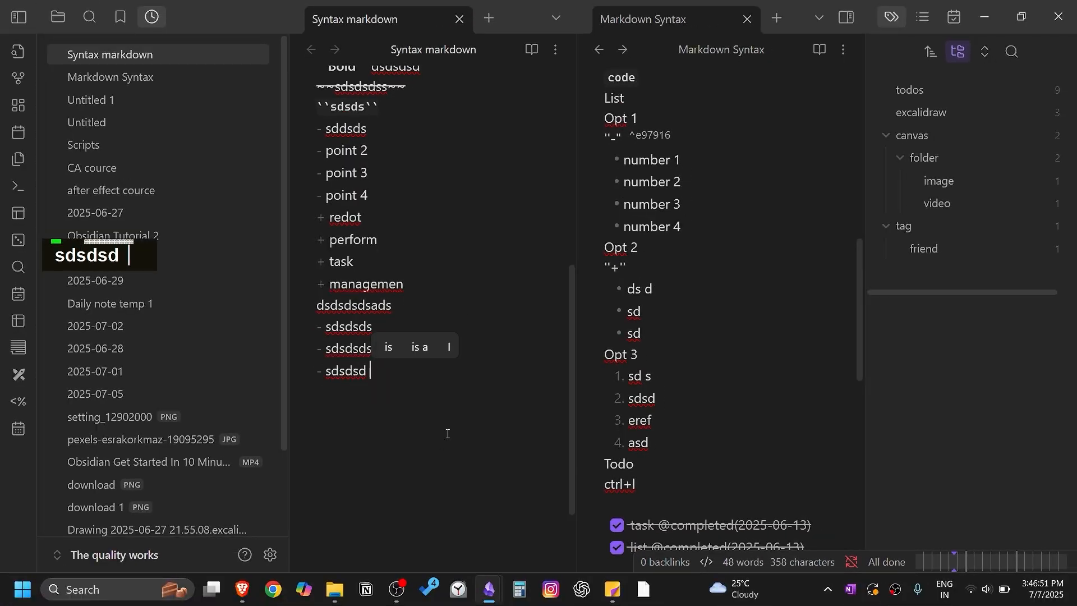
# Step: Add an unbulleted continuation line reading "sdsdsadsdsads" inside the "sdsdsds" item below "dsdsdsdsads"
pyautogui.press('Up')
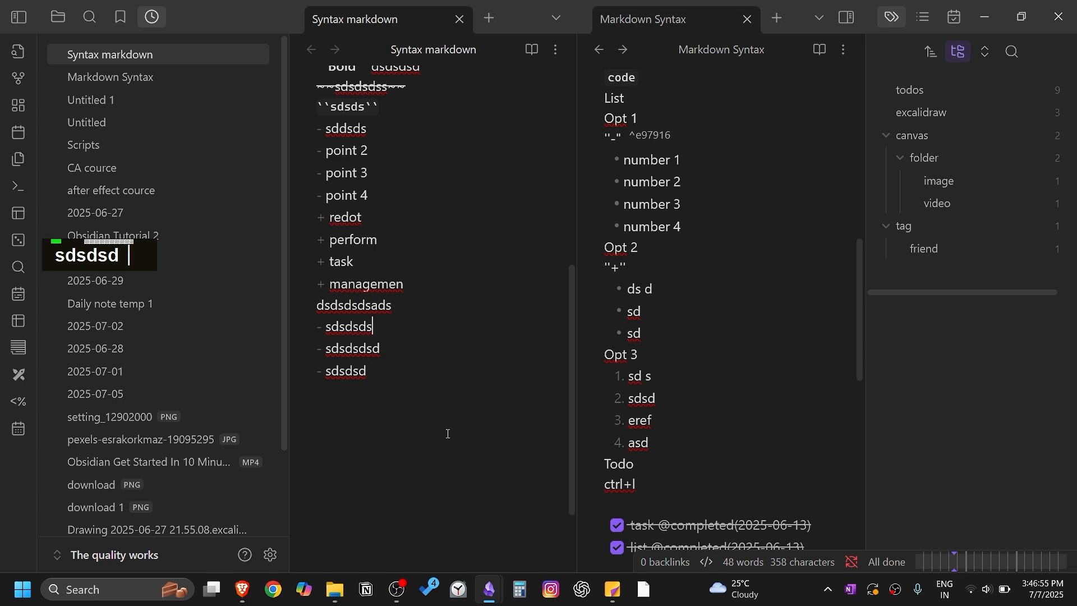
pyautogui.press('shift')
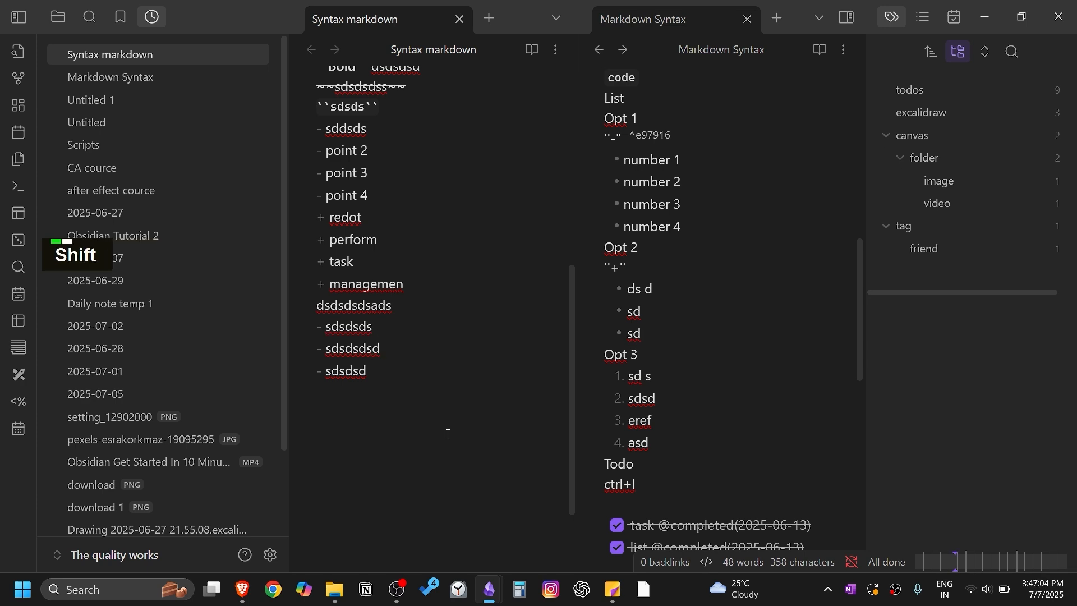
pyautogui.hotkey('shift', 'Return')
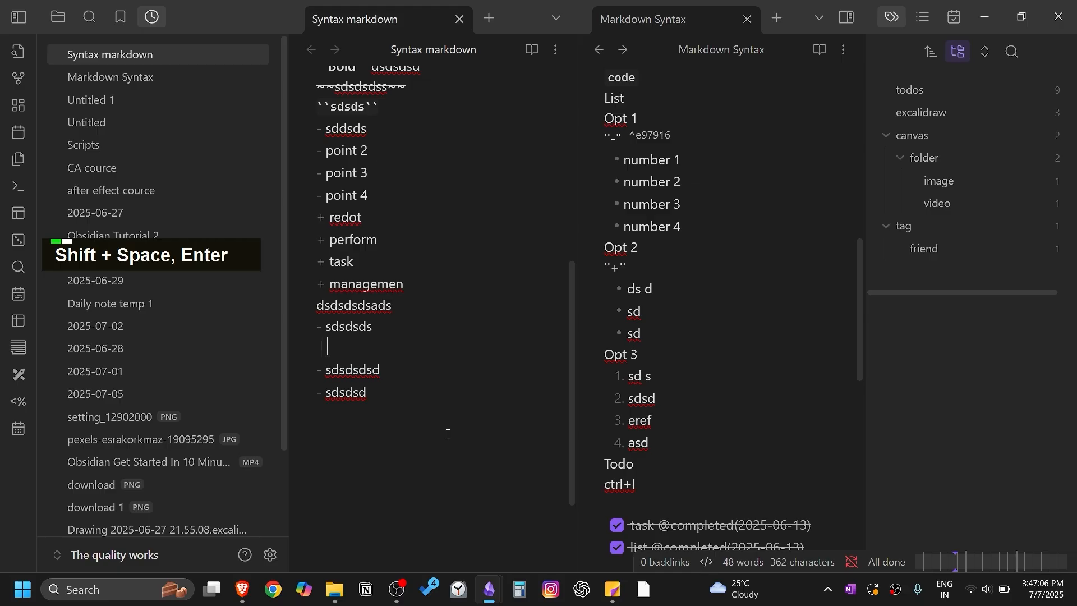
pyautogui.write('sdsdsadsdsads')
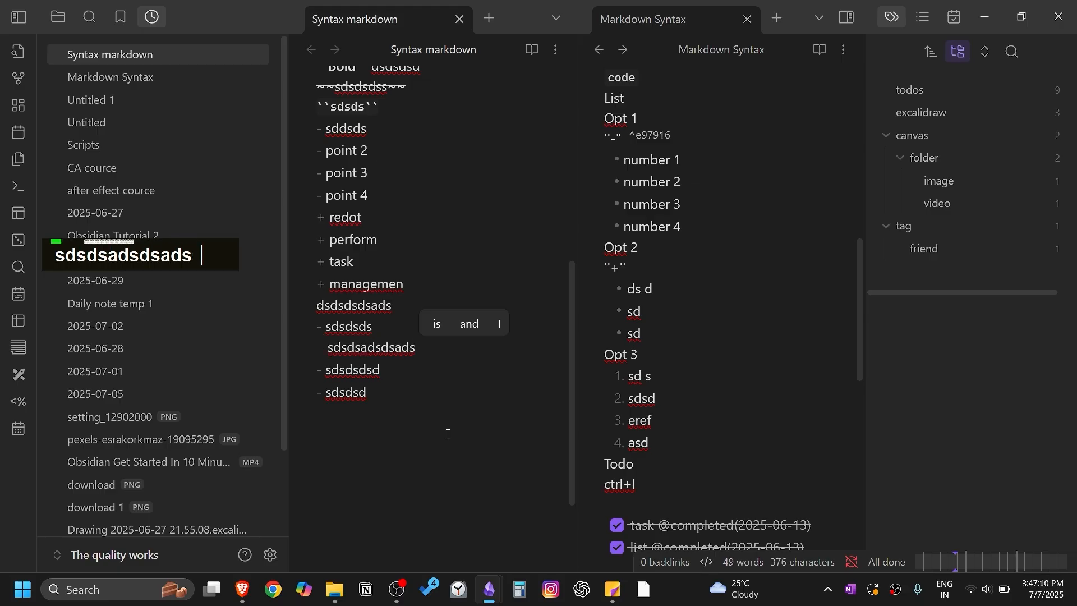
# Step: Nest a plus-sign list with the items "sdsdsdsds" and "sdsdsd" under "sdsdsadsdsads", and end it with a blank line
pyautogui.press('Return')
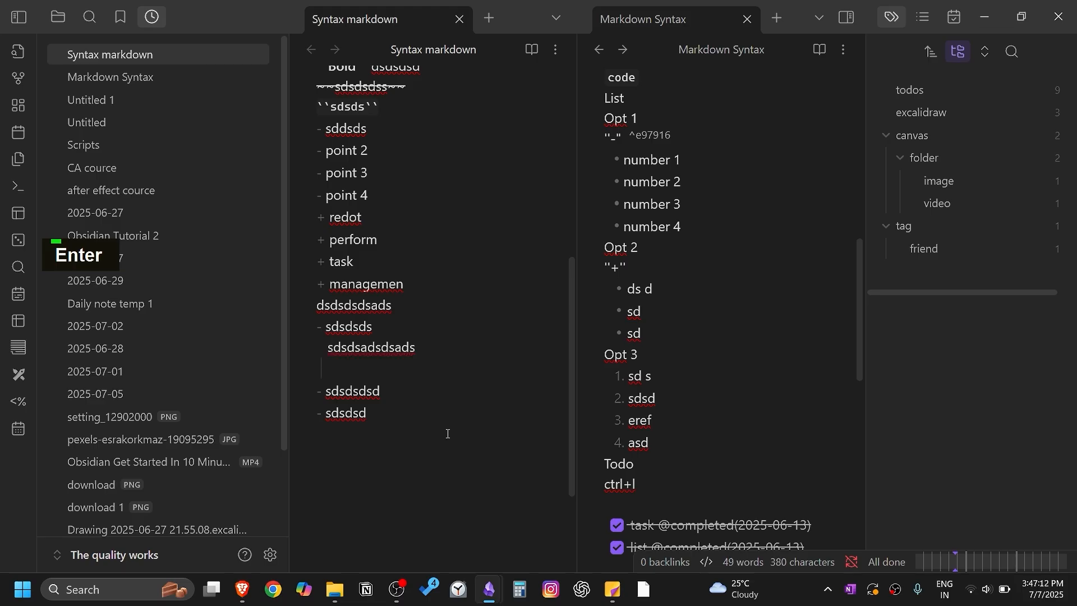
pyautogui.write('+ sdsds')
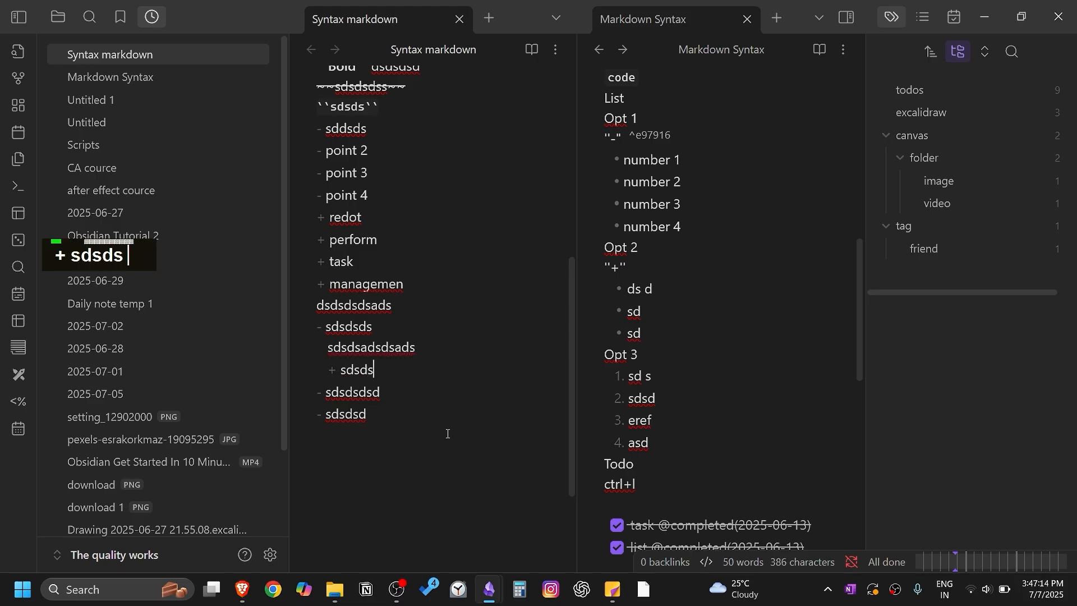
pyautogui.write('dsds')
pyautogui.press('Return')
pyautogui.write('sds')
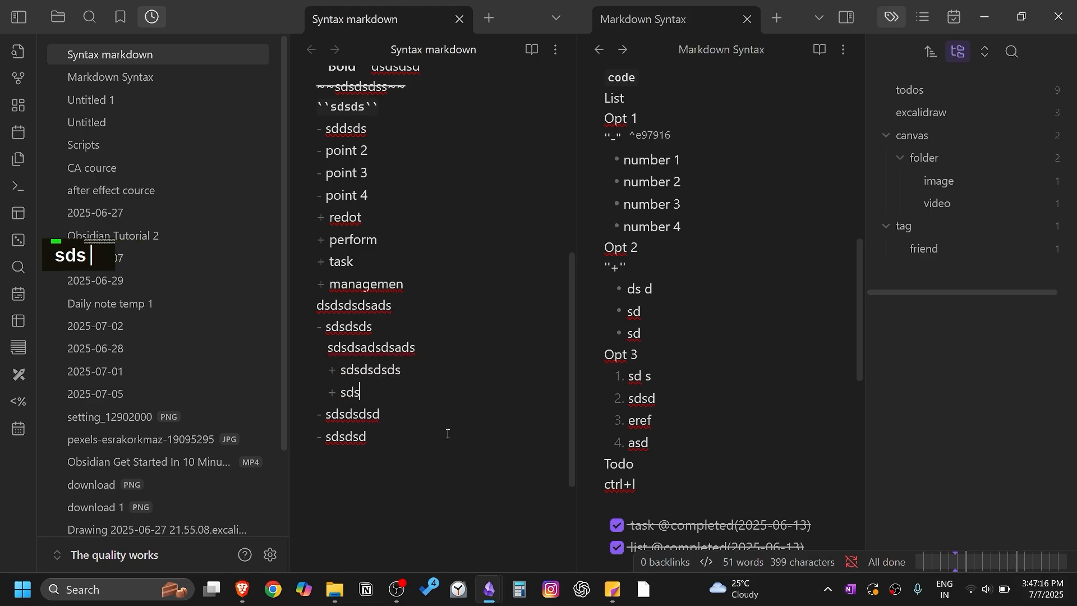
pyautogui.write('dsd')
pyautogui.press('Return')
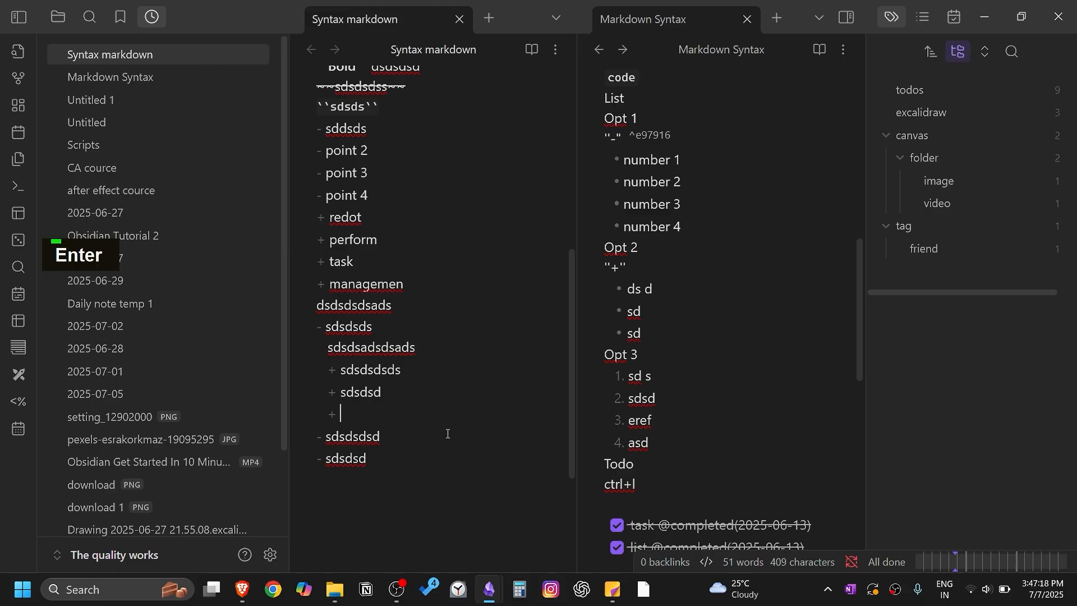
pyautogui.press('BackSpace')
pyautogui.press('BackSpace')
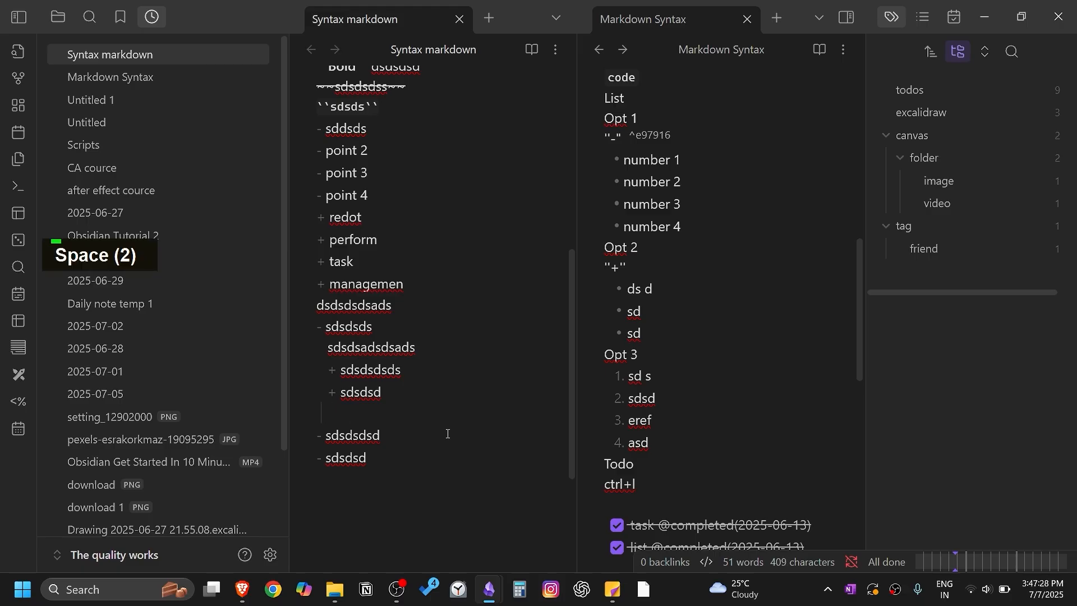
# Step: Switch the application's appearance to the light color scheme
pyautogui.click(271, 555)
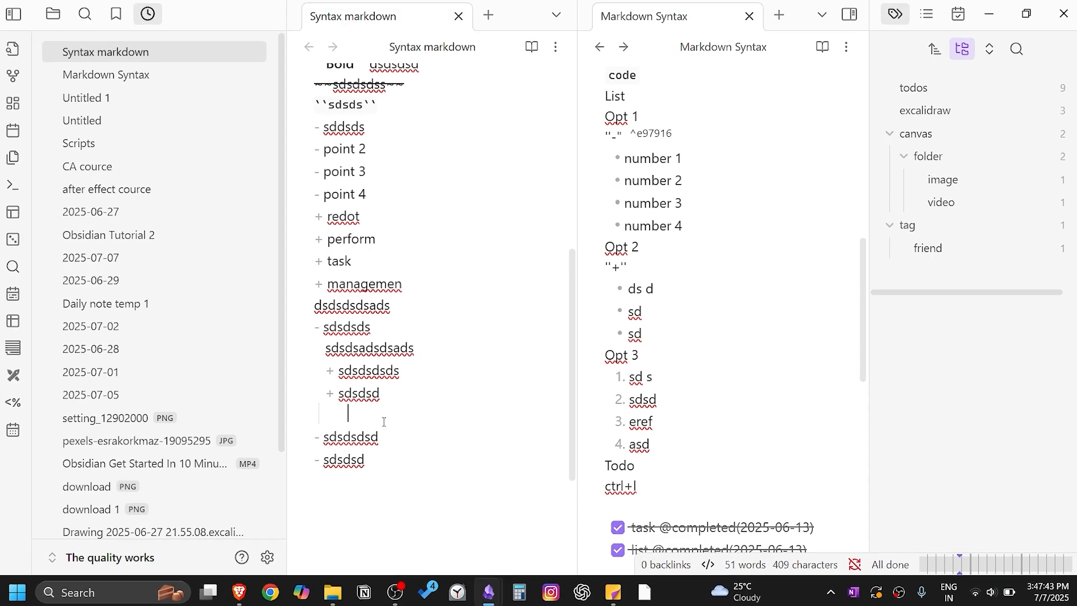
# Step: Write an indented continuation line "sdsdsd" under the second nested plus-sign item, testing the parent item's fold
pyautogui.click(332, 416)
pyautogui.press('Tab')
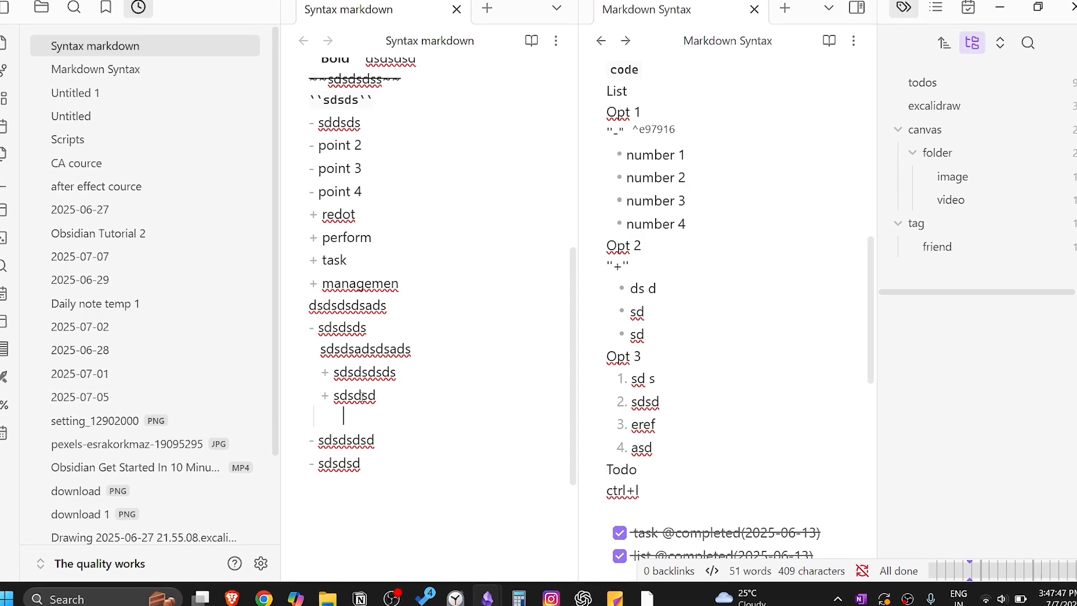
pyautogui.click(300, 327)
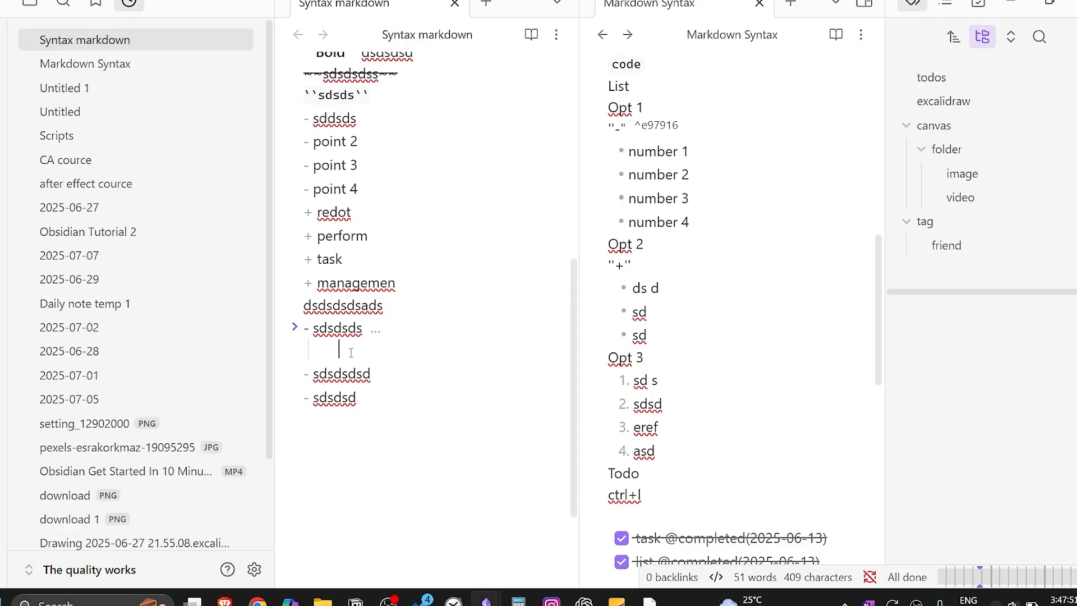
pyautogui.click(295, 327)
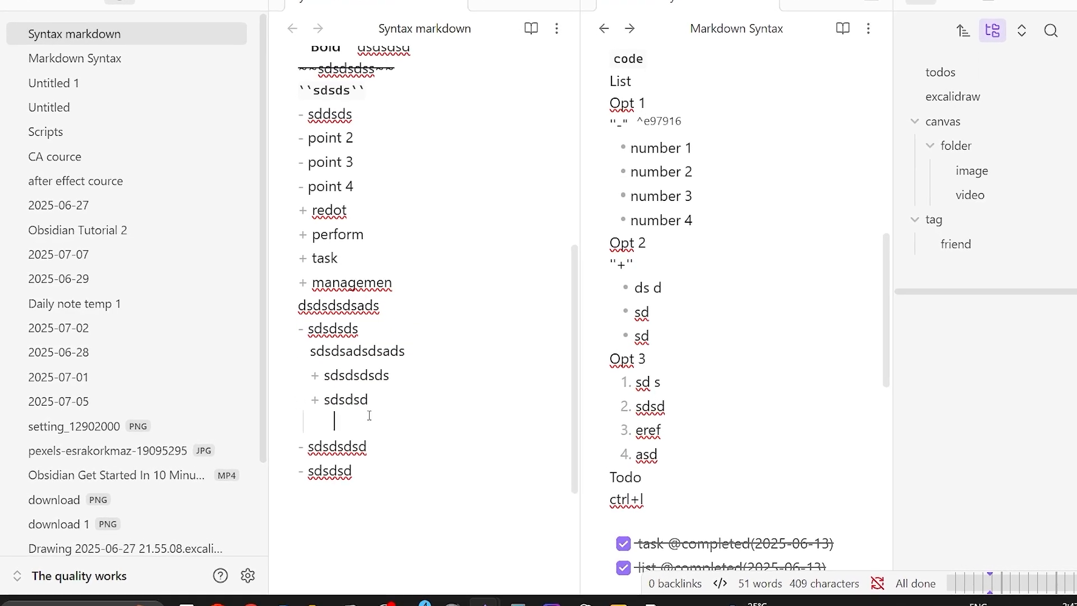
pyautogui.write('sdsdsd')
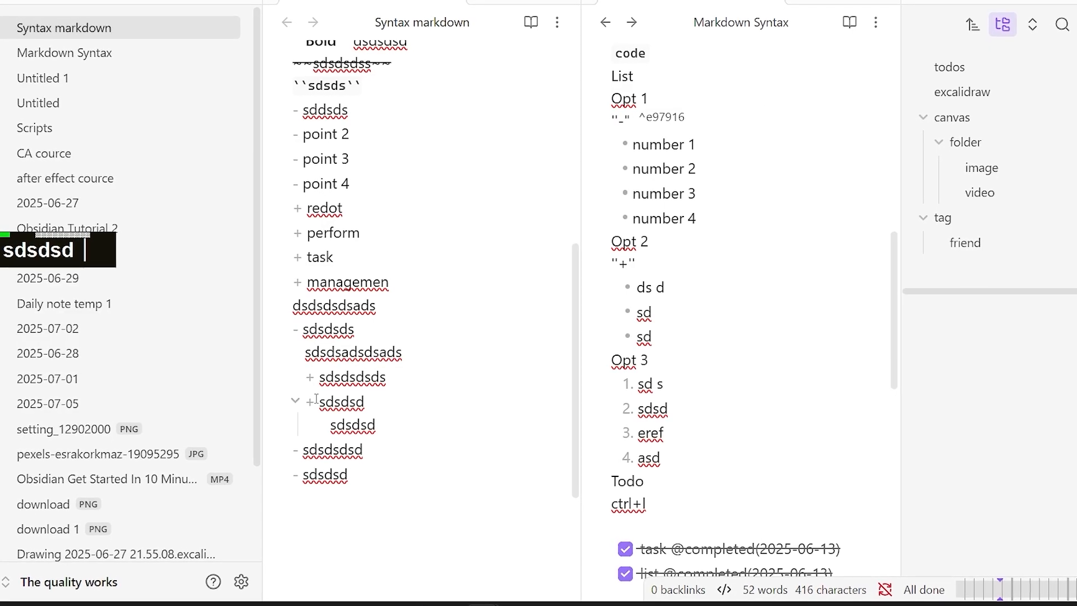
# Step: Put "1" before the second nested item's text, and collapse that item and its parent "sdsdsds" item
pyautogui.click(316, 400)
pyautogui.write('1')
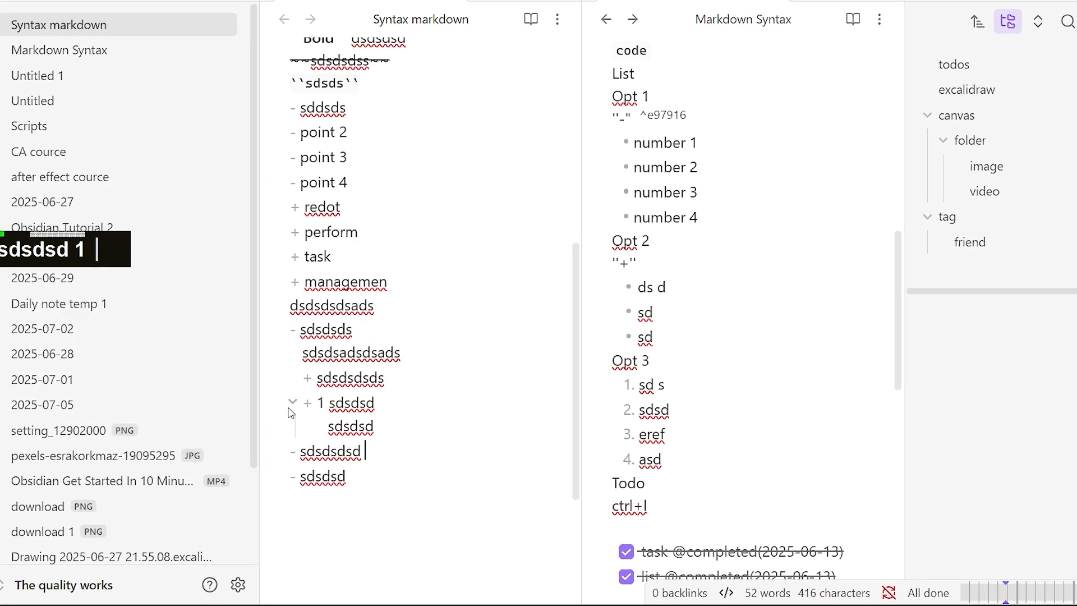
pyautogui.click(292, 401)
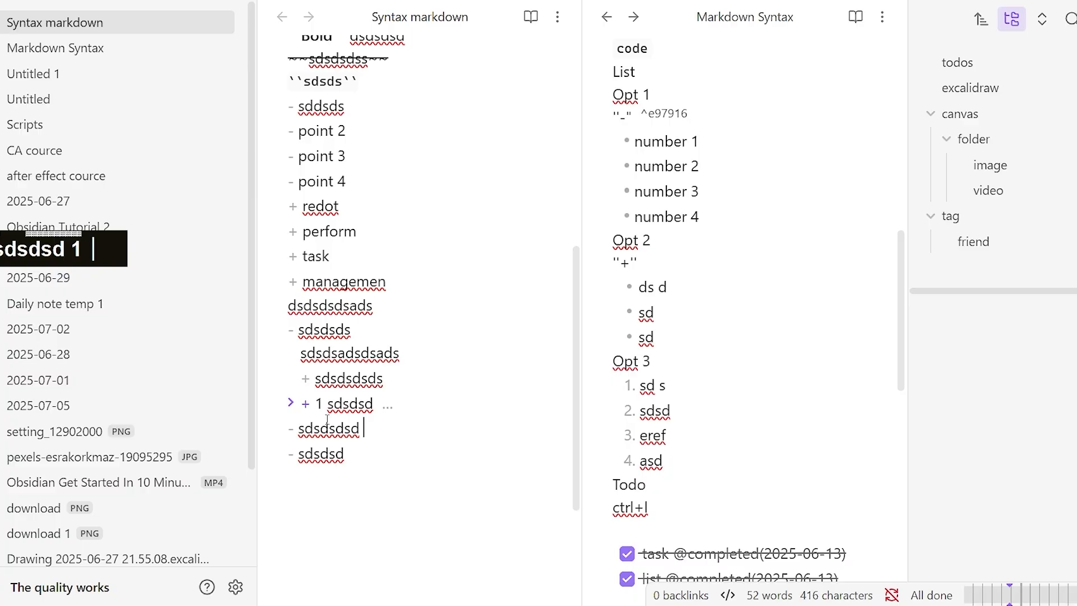
pyautogui.click(279, 330)
# Step: Create a numbered list below the last hyphen item, starting with "number list" followed by six personal names
pyautogui.scroll(4, 376, 409)
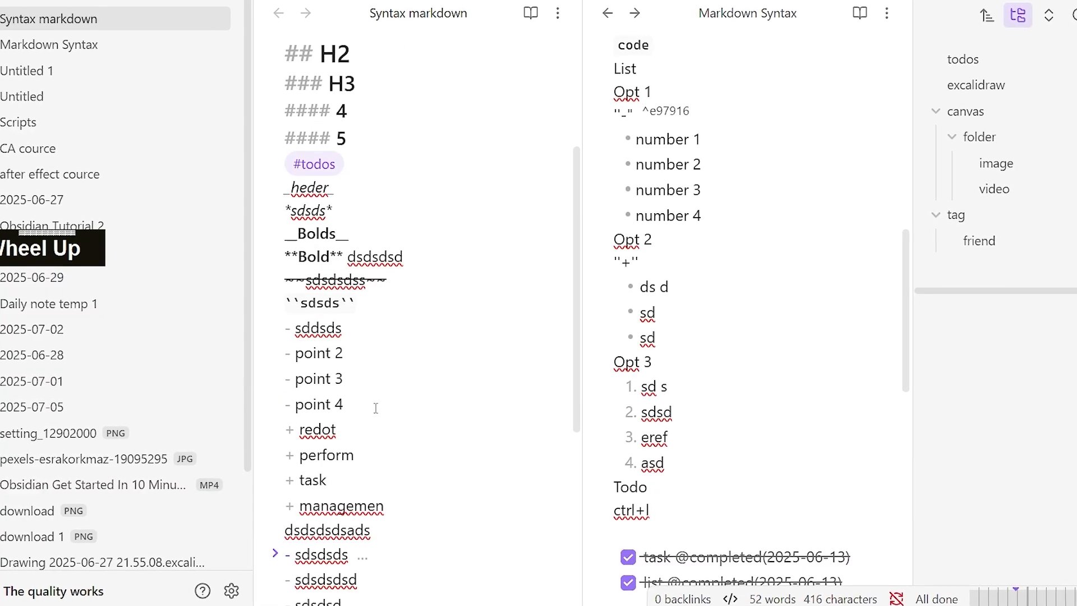
pyautogui.scroll(4, 376, 409)
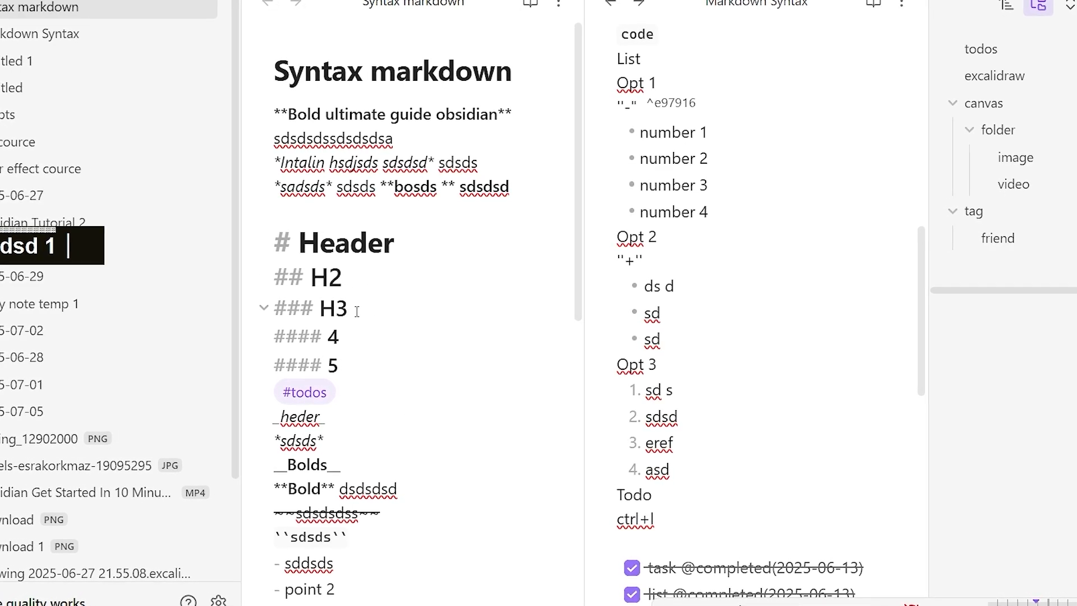
pyautogui.scroll(-4, 373, 490)
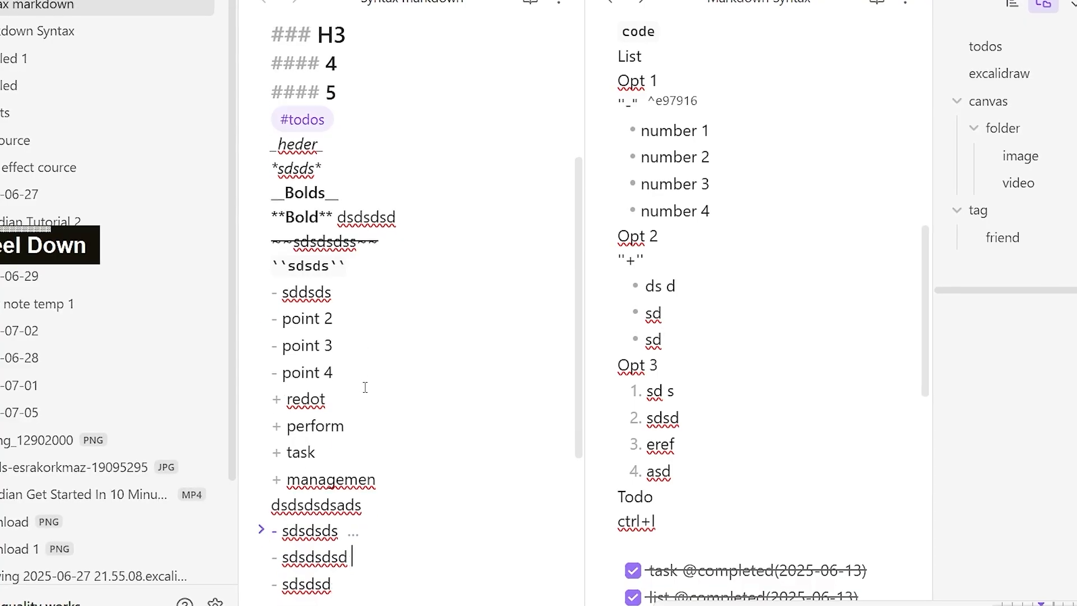
pyautogui.click(380, 368)
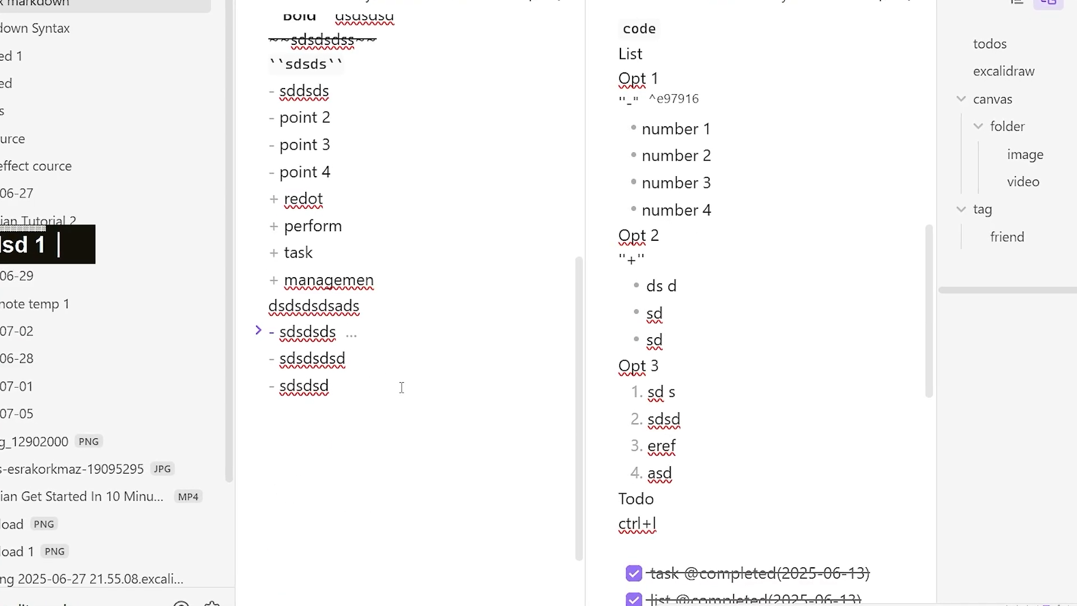
pyautogui.click(364, 386)
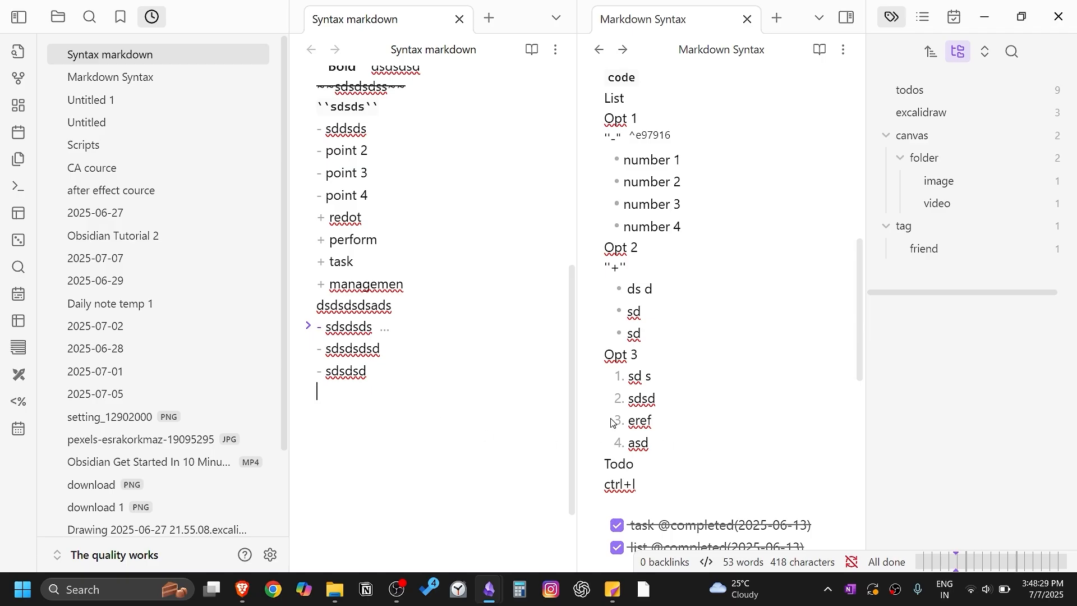
pyautogui.scroll(-3, 691, 413)
pyautogui.scroll(3, 721, 373)
pyautogui.write('1. number list')
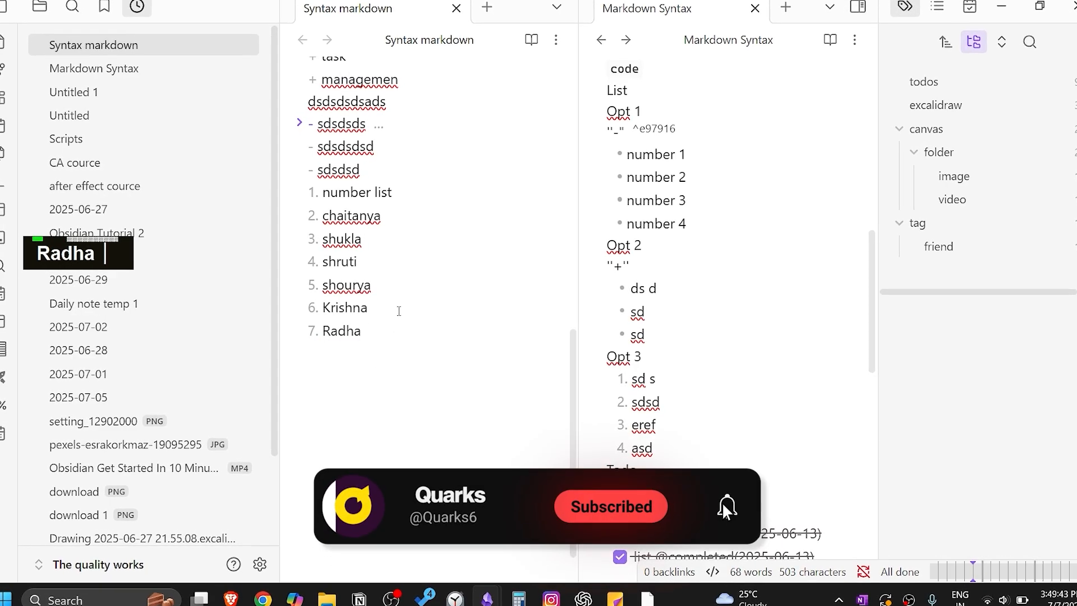
pyautogui.click(395, 191)
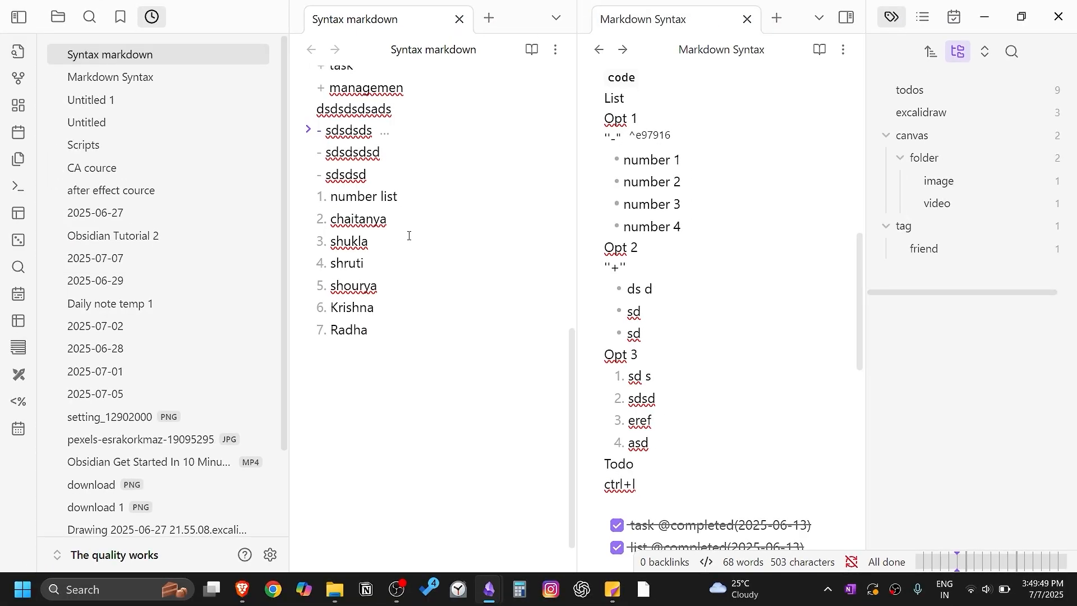
pyautogui.press('Return')
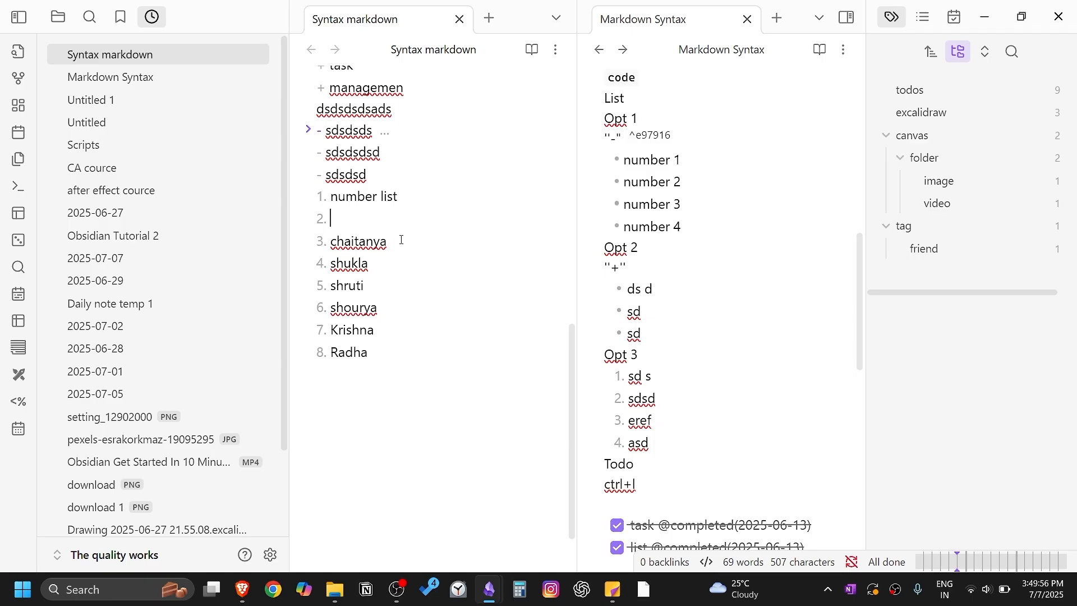
pyautogui.press('BackSpace')
pyautogui.press('BackSpace')
pyautogui.press('BackSpace')
pyautogui.press('BackSpace')
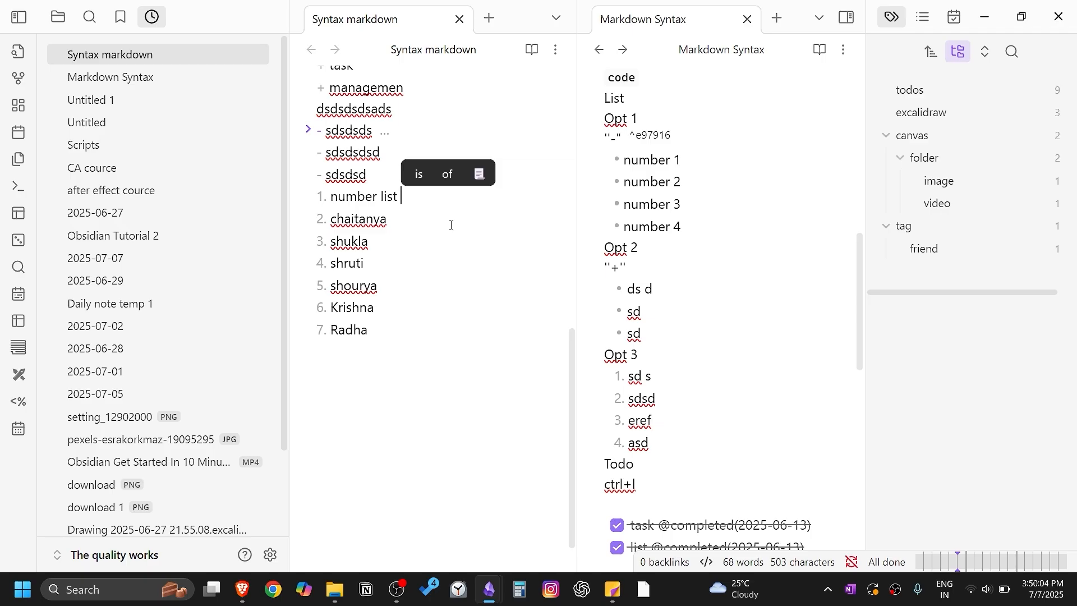
# Step: Add an indented continuation line "sdsdsdsds sdsds" inside the "number list" item and collapse the item
pyautogui.hotkey('shift', 'Return')
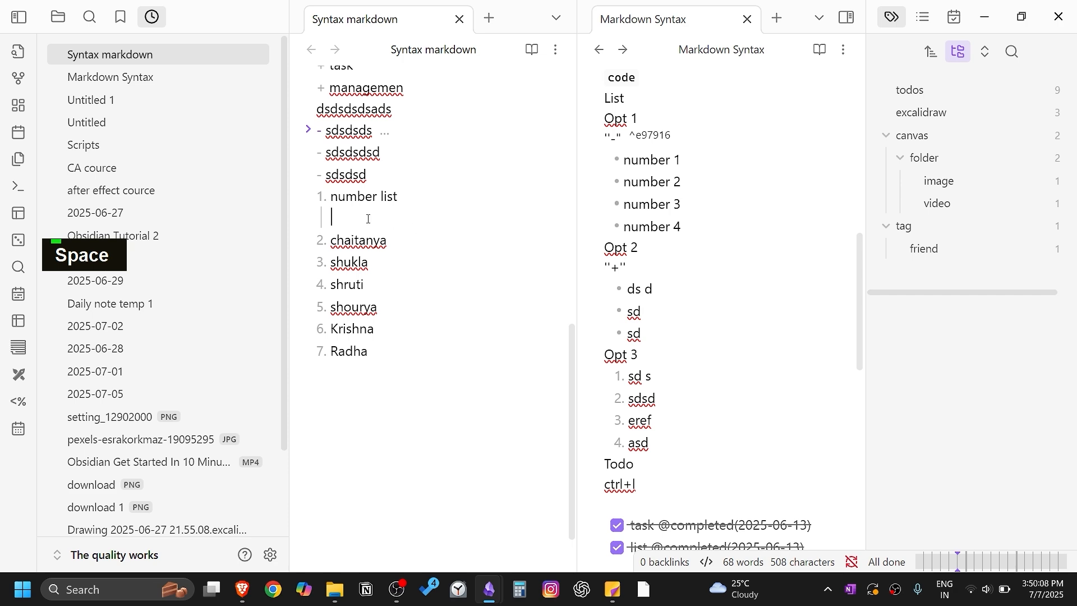
pyautogui.write('sdsd')
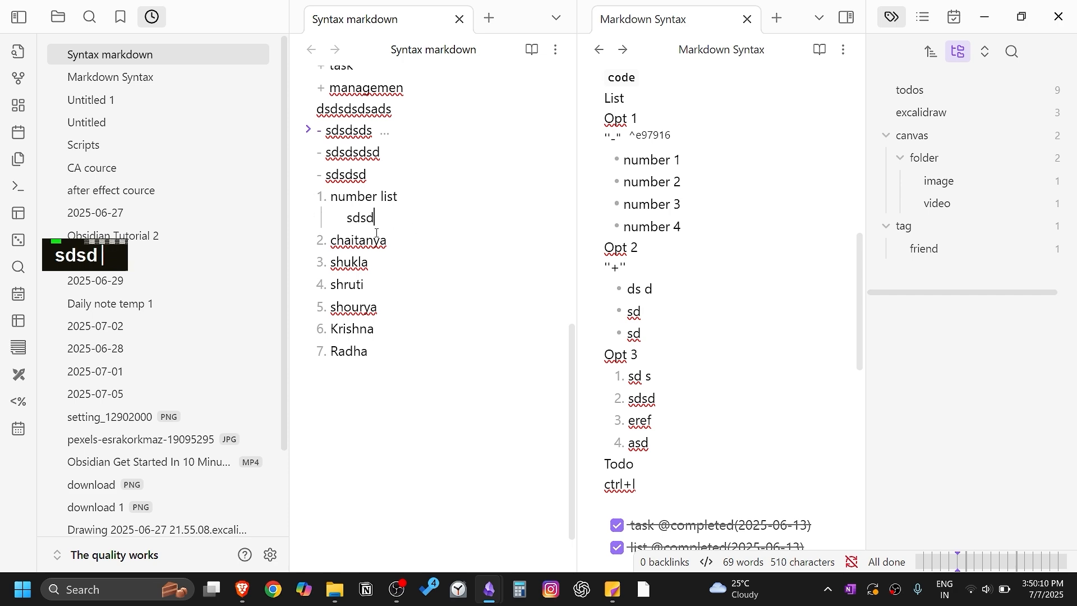
pyautogui.write('sdsds sdsds')
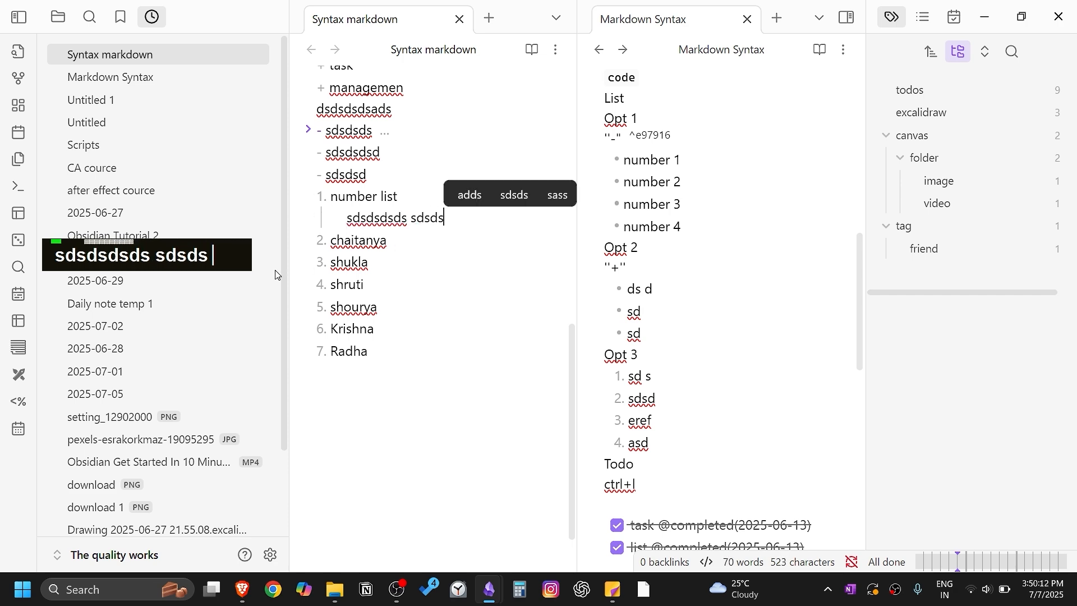
pyautogui.click(309, 196)
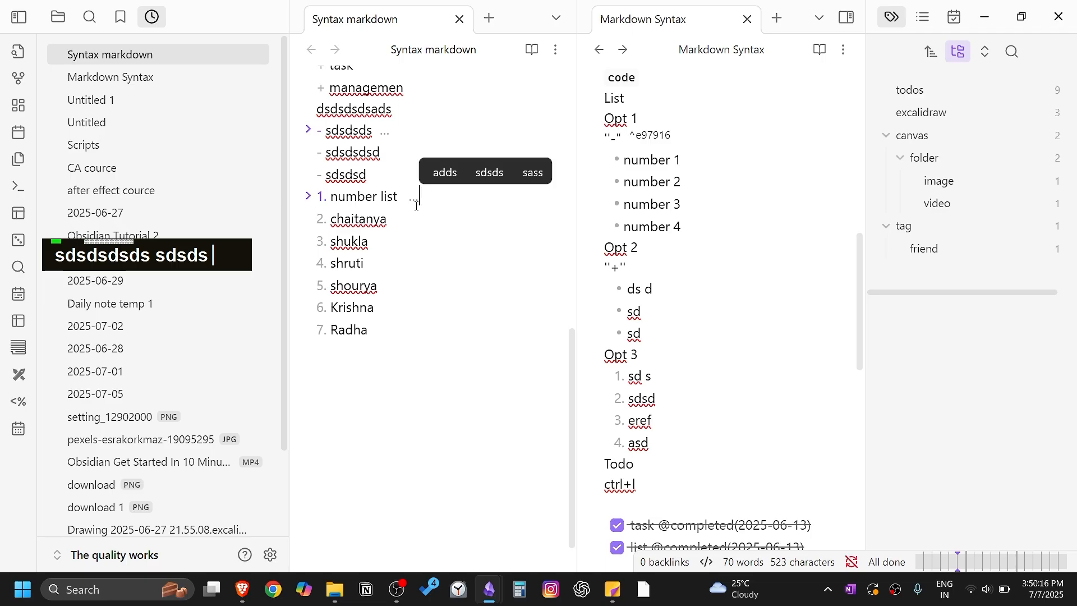
pyautogui.click(307, 200)
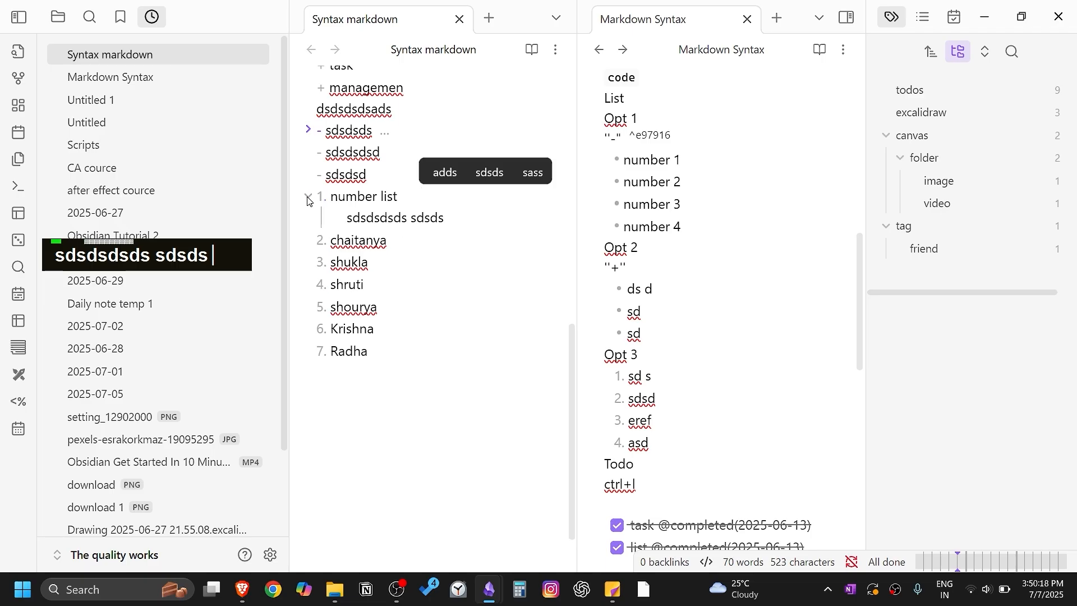
pyautogui.click(308, 198)
# Step: Add an unnumbered continuation line reading "ioosdsks" inside the second numbered item
pyautogui.click(410, 236)
pyautogui.press('Up')
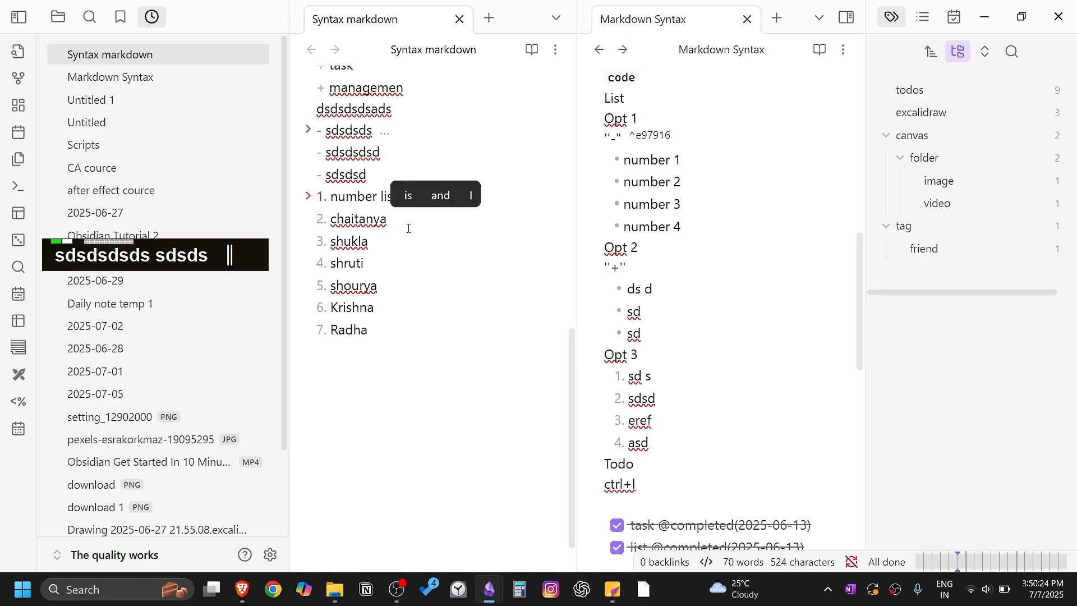
pyautogui.hotkey('shift', 'Return')
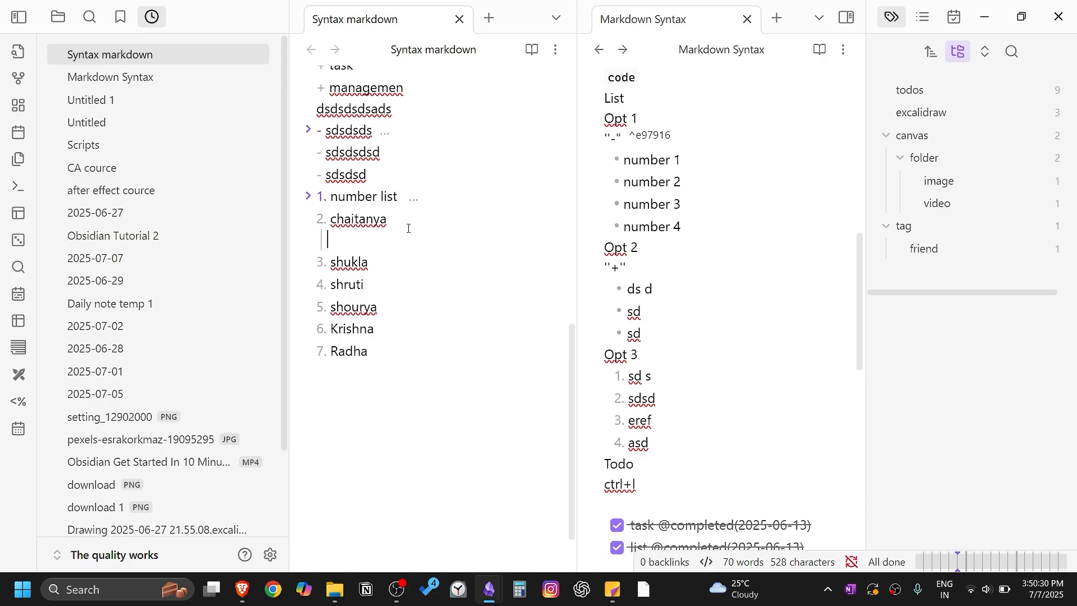
pyautogui.write('ioosdsks')
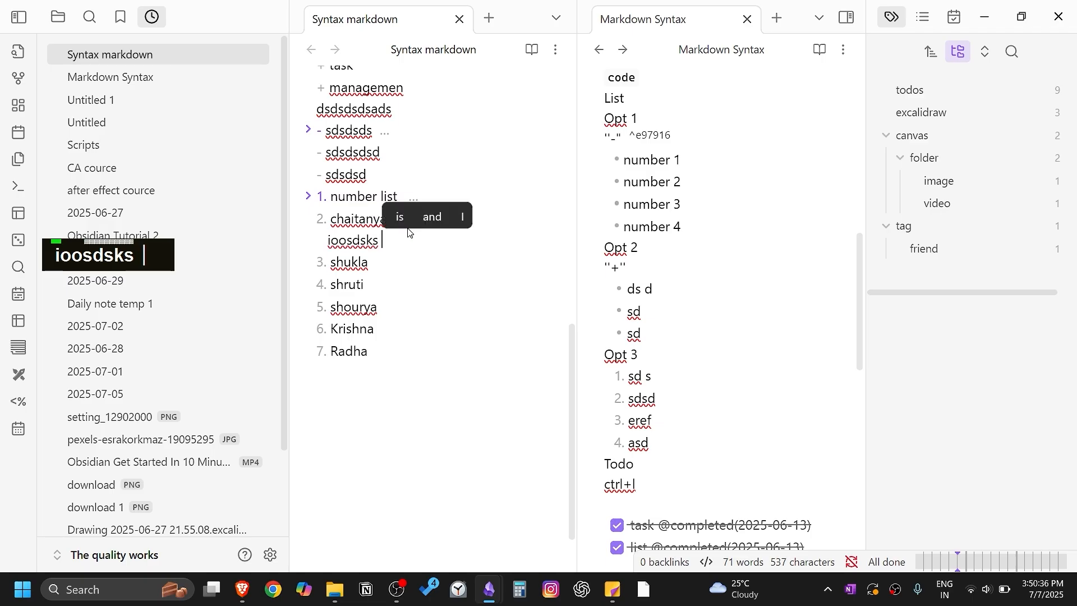
pyautogui.press('shift')
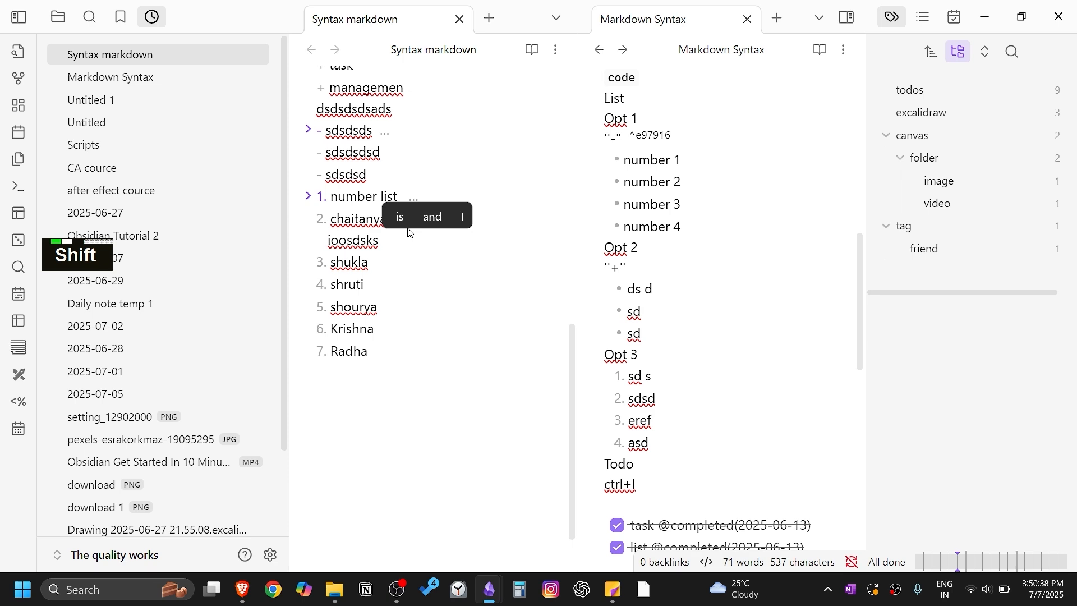
pyautogui.hotkey('shift', 'Return')
pyautogui.hotkey('ctrl', 'z')
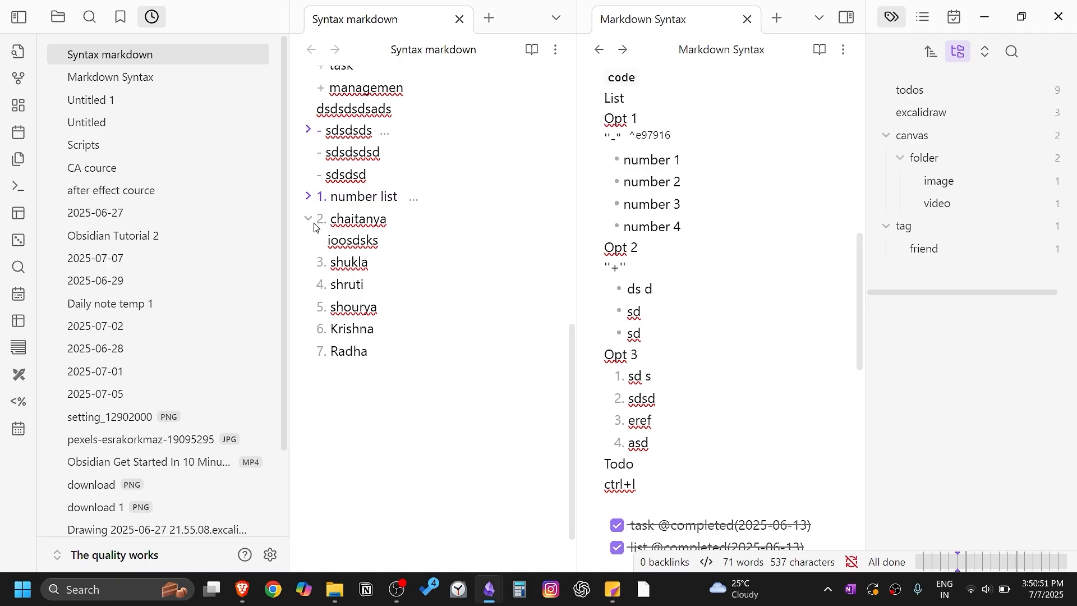
# Step: Collapse the second numbered item and start an unnumbered line below the last item of the numbered list
pyautogui.click(308, 219)
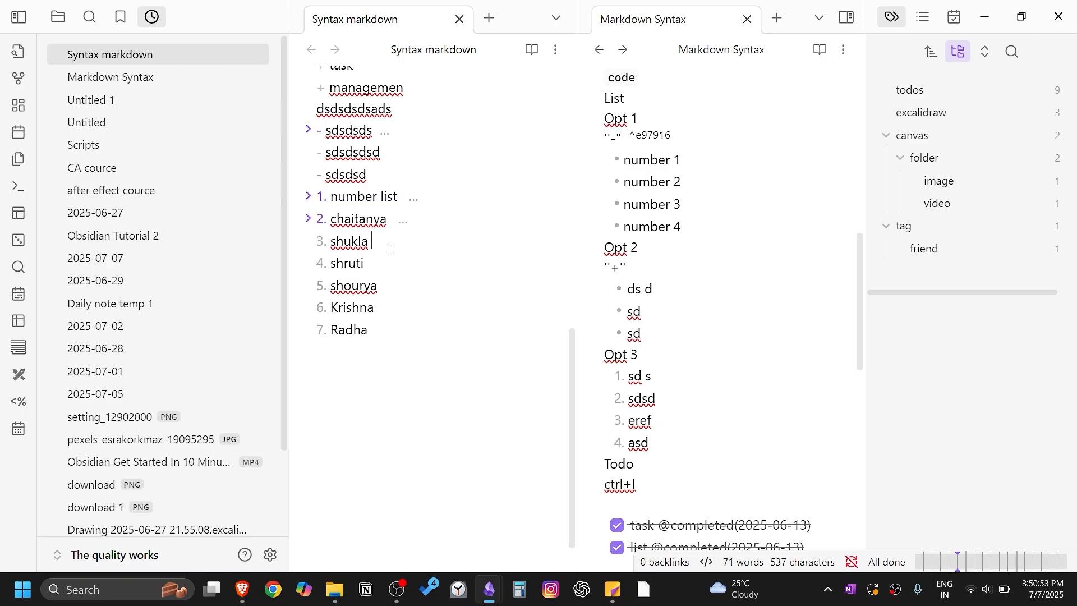
pyautogui.doubleClick(404, 307)
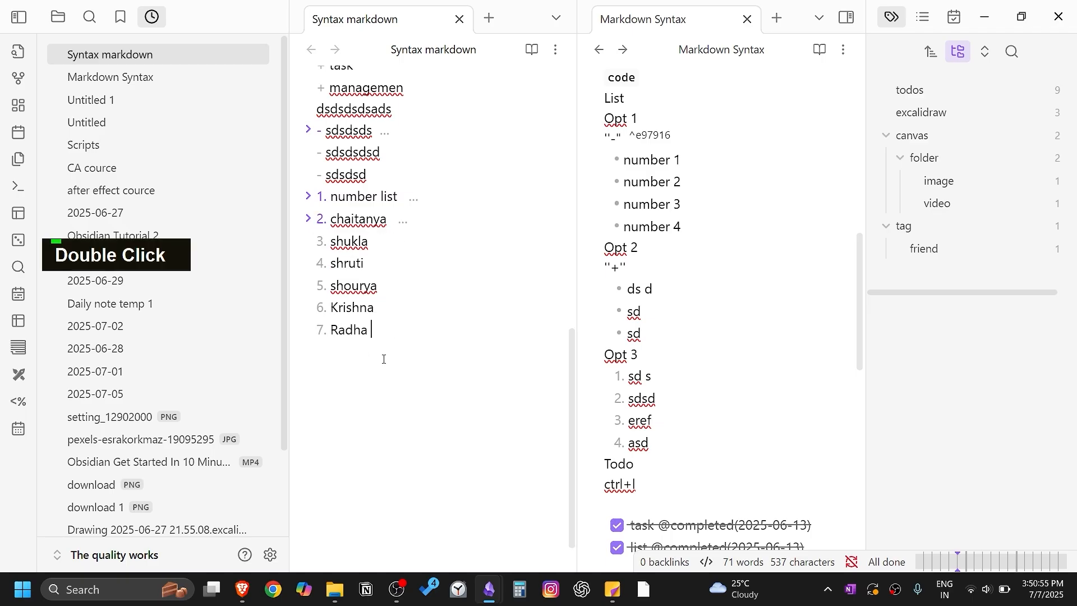
pyautogui.press('Return')
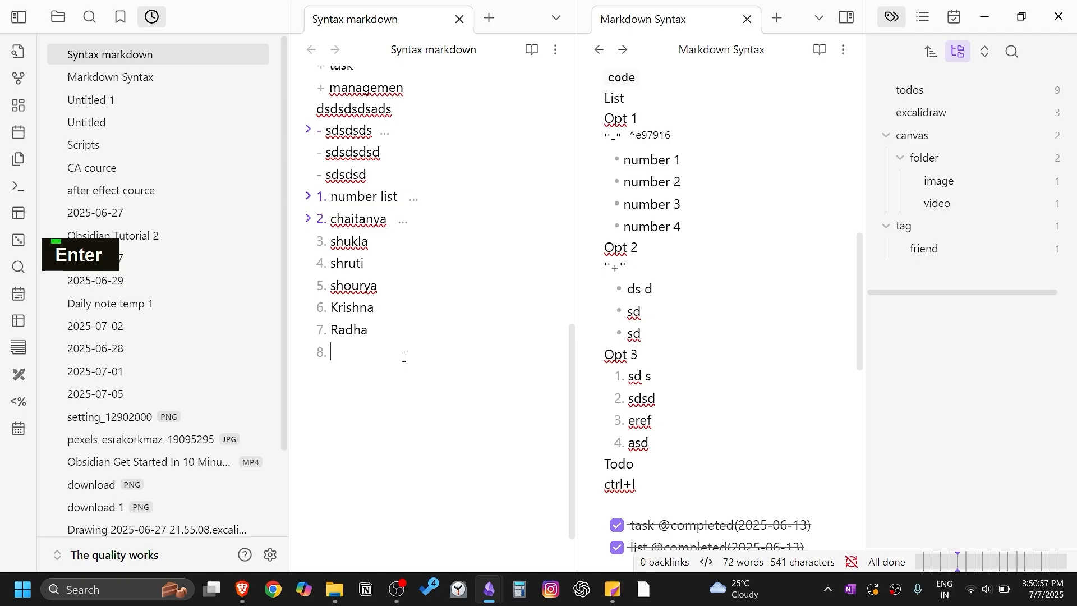
pyautogui.press('BackSpace')
pyautogui.press('BackSpace')
pyautogui.press('BackSpace')
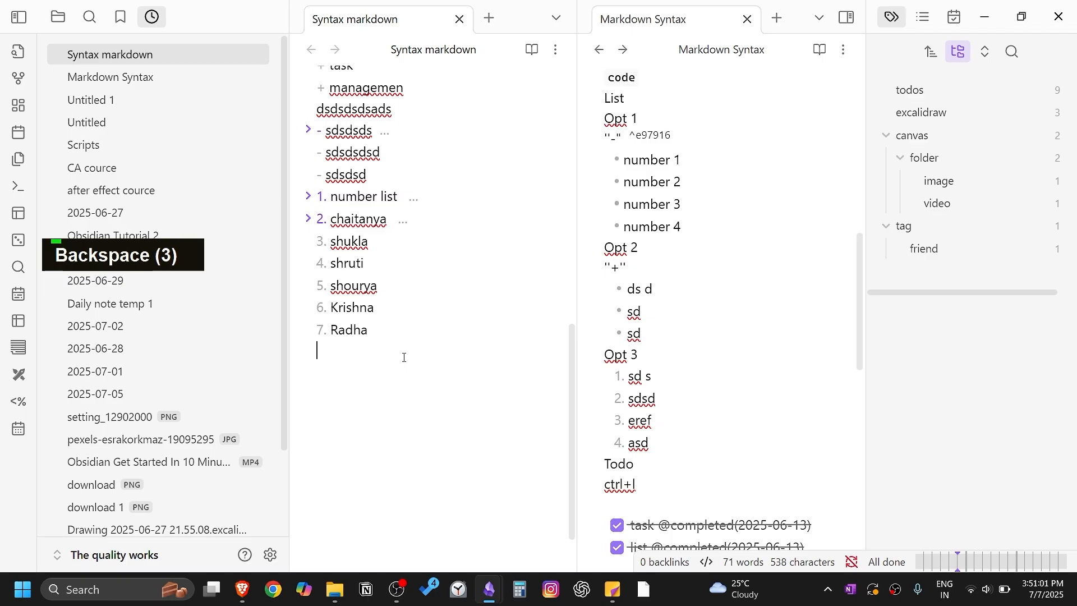
# Step: Add the highlighted text "==highlights ==" on the line below the numbered list
pyautogui.write('==')
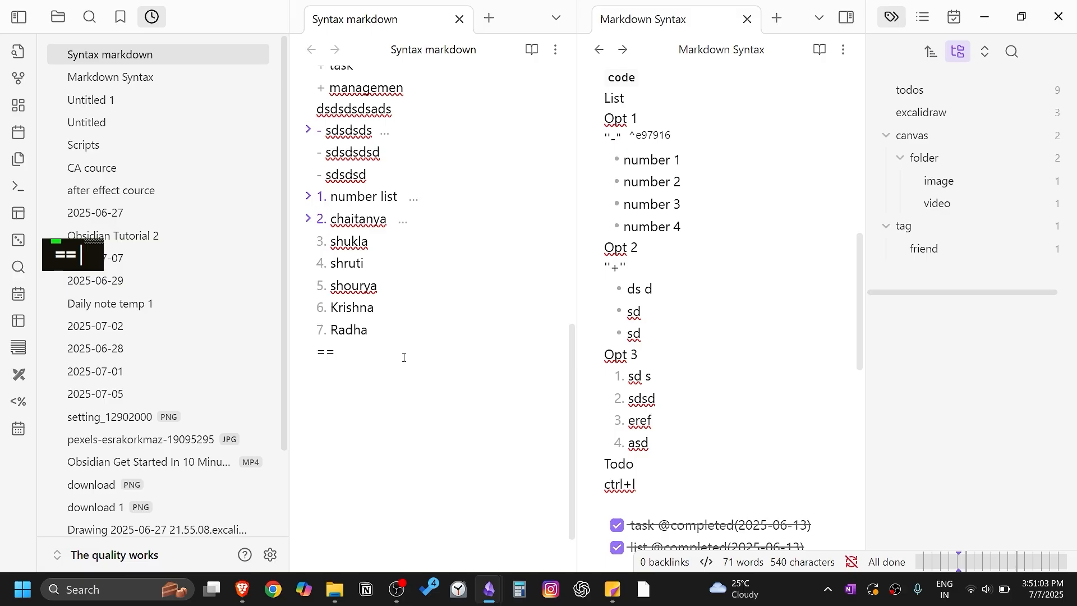
pyautogui.write('hif')
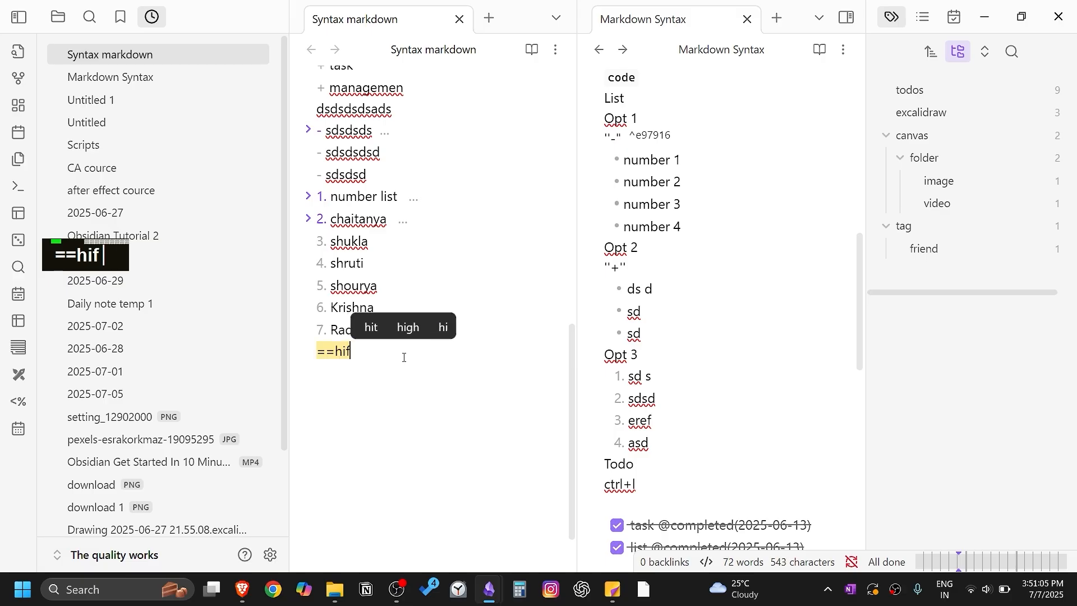
pyautogui.press('BackSpace')
pyautogui.write('gh')
pyautogui.press('Return')
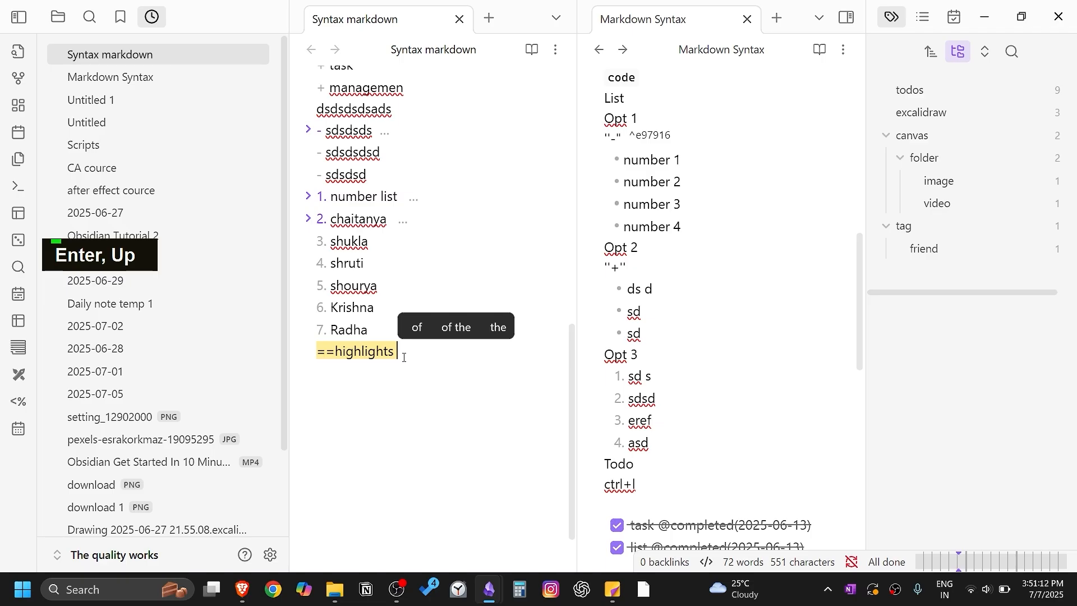
pyautogui.write('==')
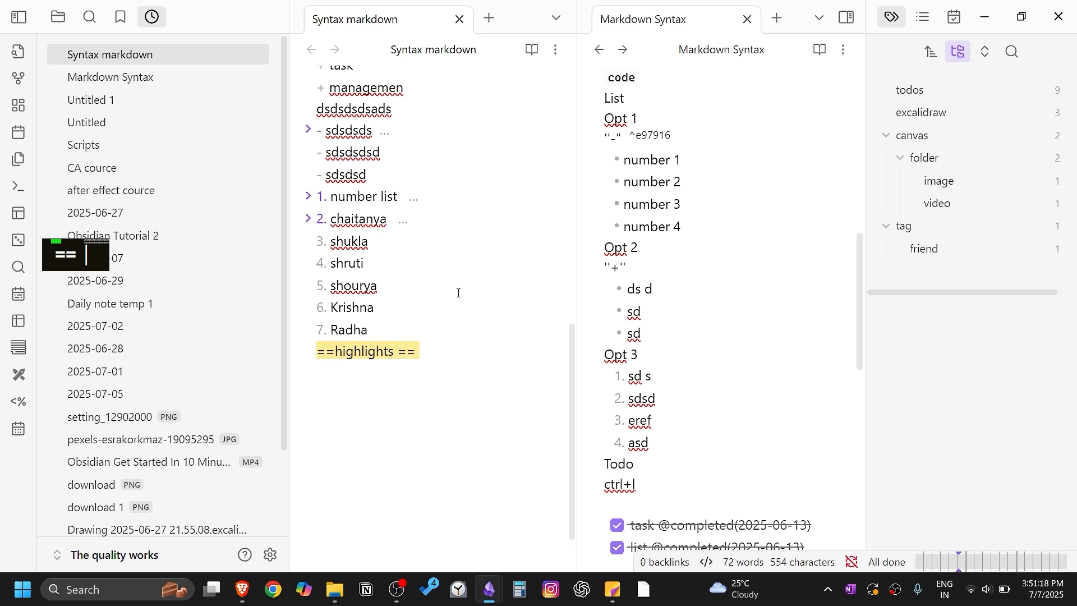
# Step: Turn off Source mode for the note and remove the space before the highlight's closing equals signs
pyautogui.click(556, 49)
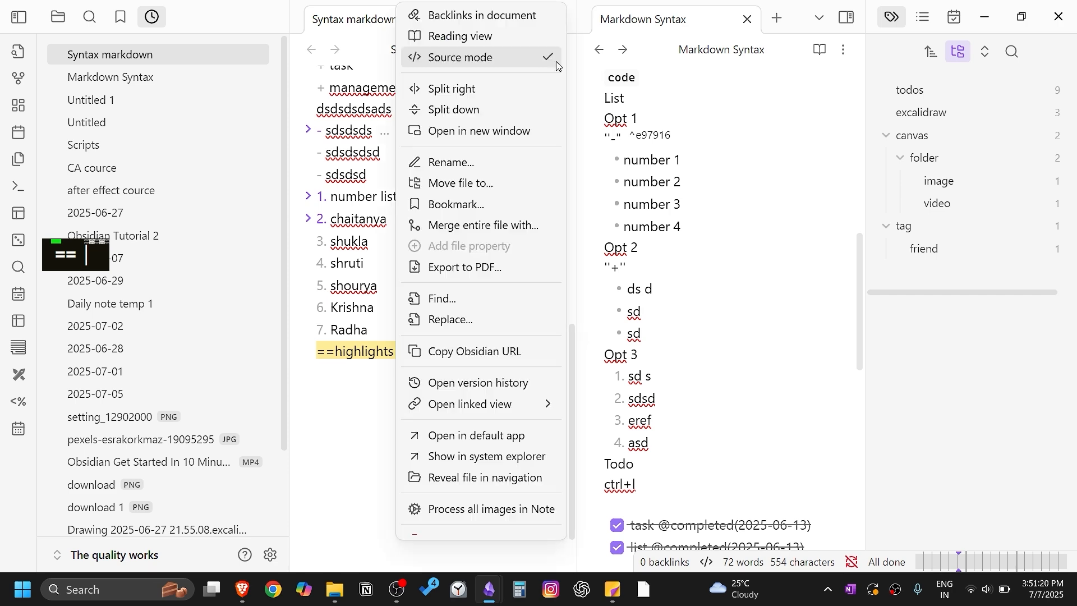
pyautogui.click(544, 54)
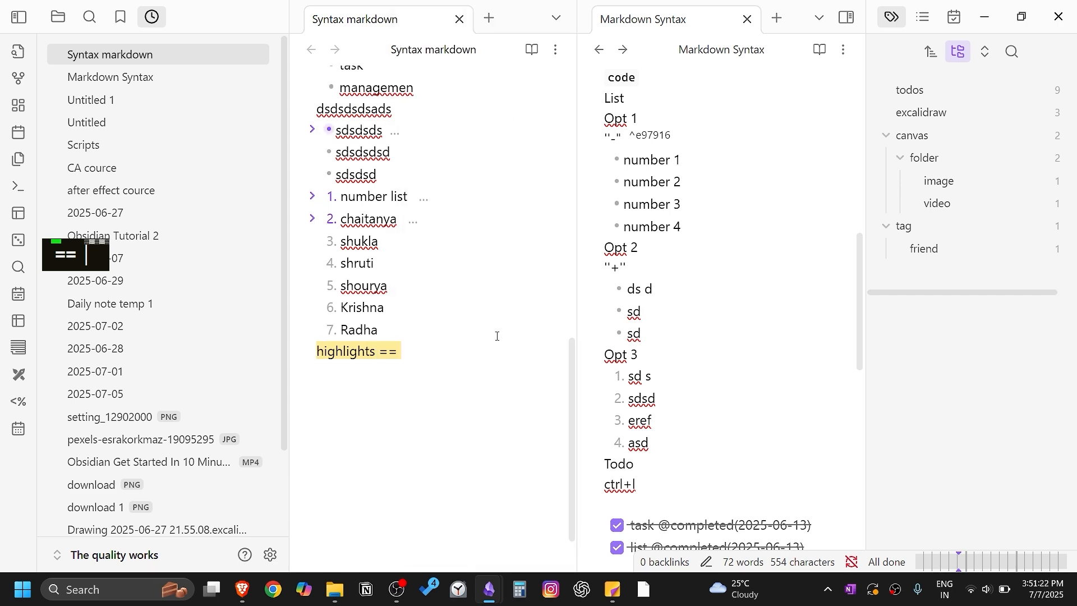
pyautogui.press('Home')
pyautogui.write('==')
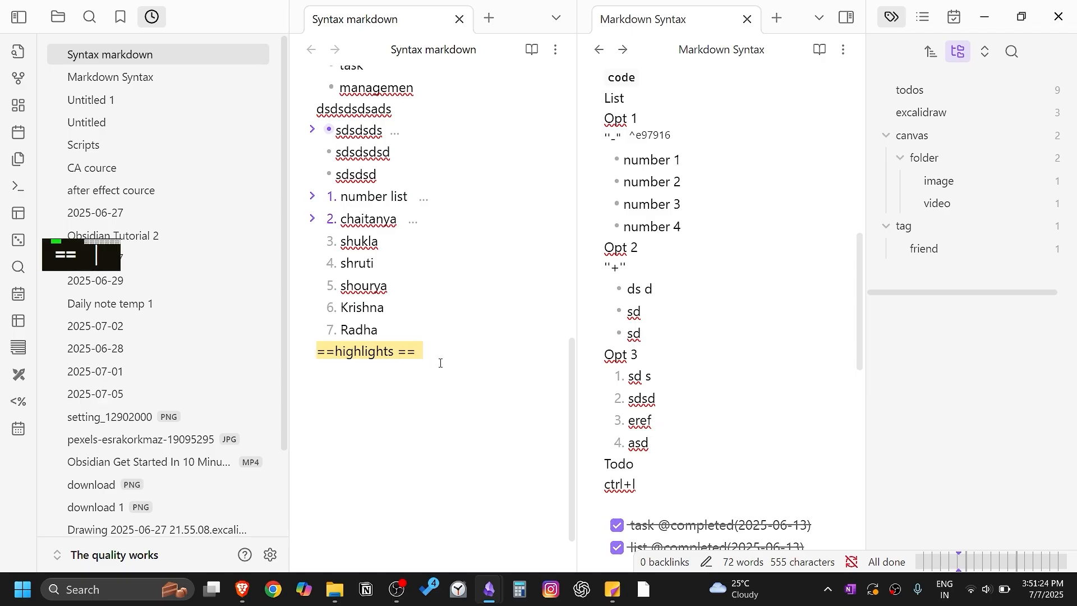
pyautogui.press('Return')
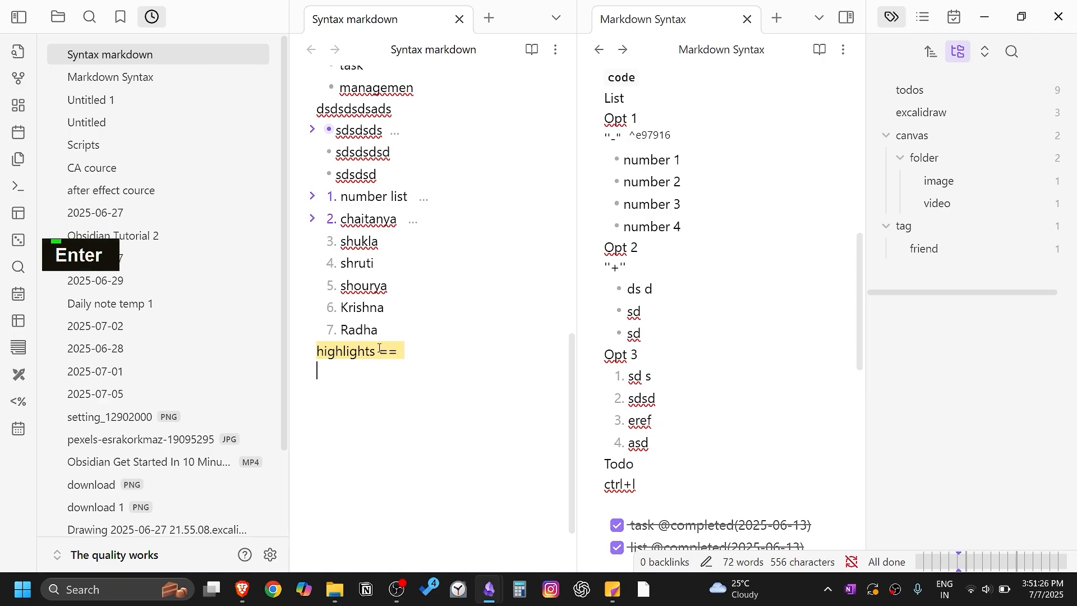
pyautogui.press('BackSpace')
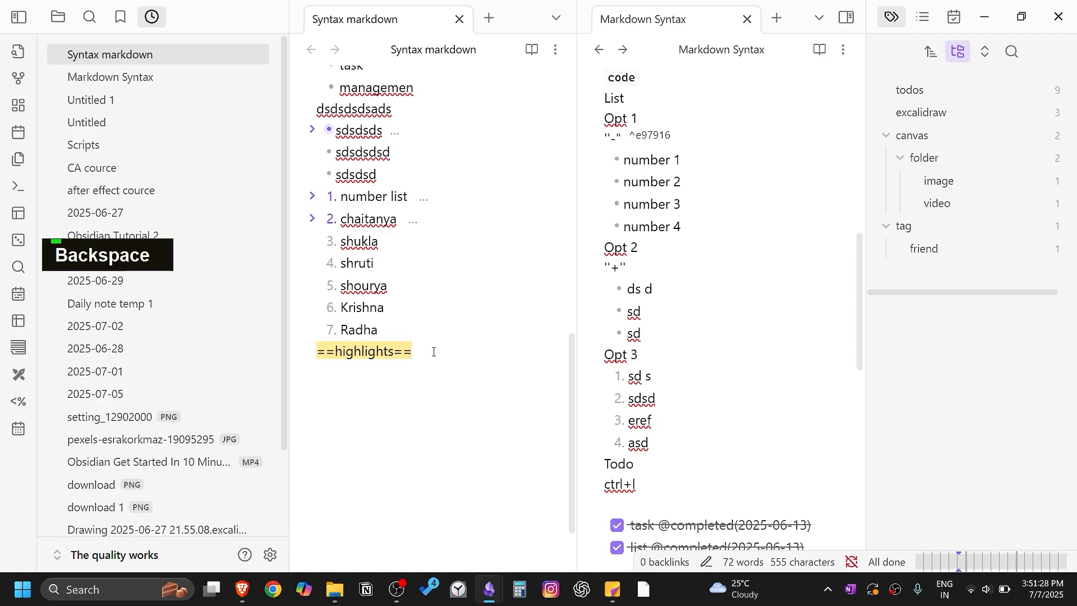
# Step: Restore the space after "highlights" inside the equals signs, remove any space behind the closing signs, and start a new line below
pyautogui.doubleClick(378, 349)
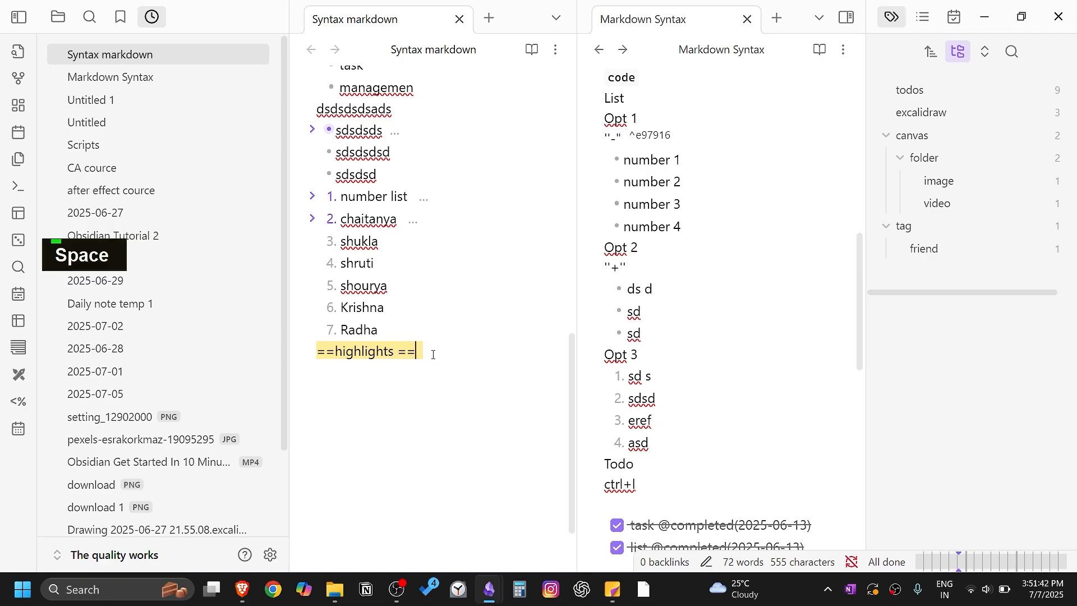
pyautogui.press('Return')
pyautogui.click(394, 353)
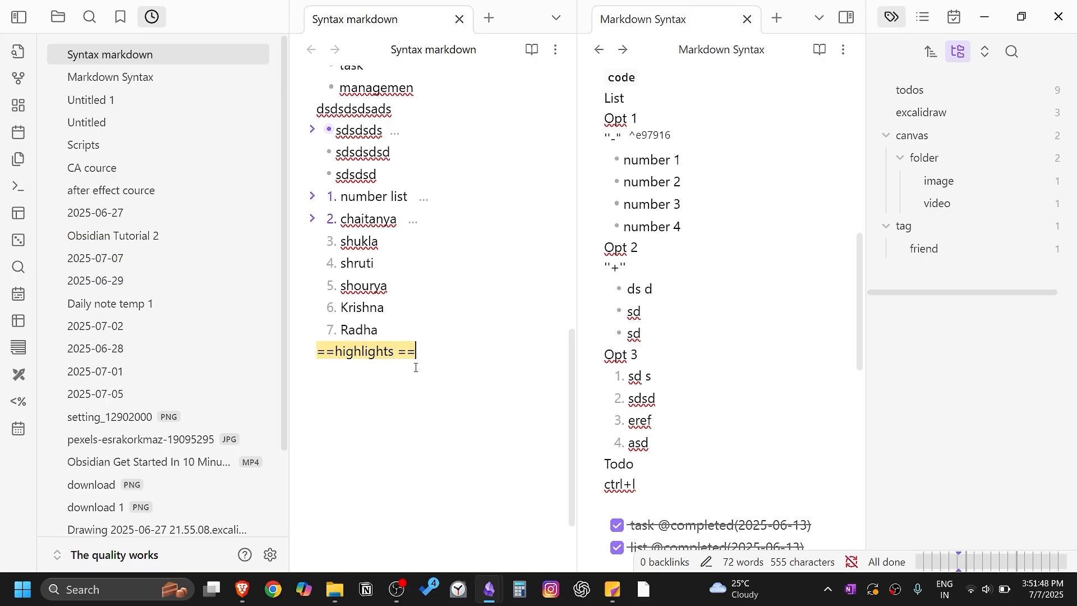
pyautogui.click(394, 351)
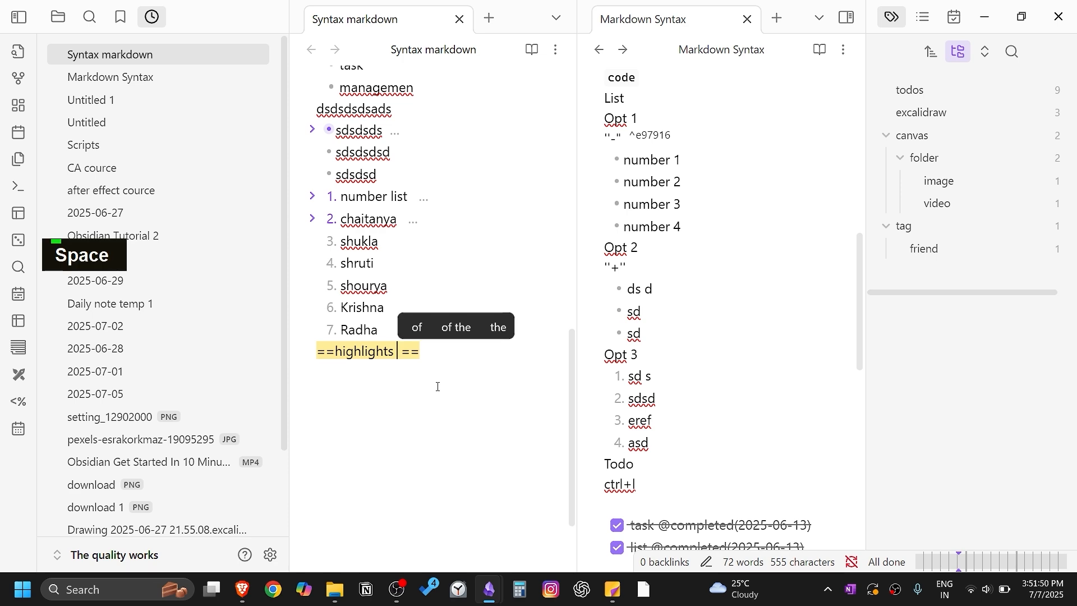
pyautogui.press('Return')
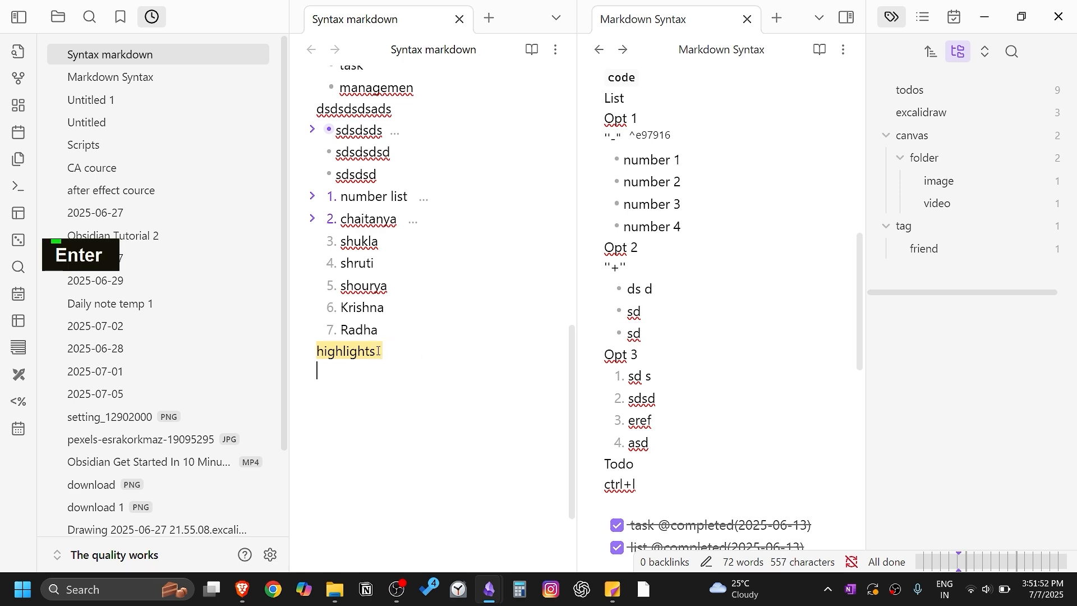
pyautogui.click(378, 351)
pyautogui.click(453, 364)
# Step: Add a checkbox task reading "todo" below the highlighted text
pyautogui.scroll(-4, 751, 327)
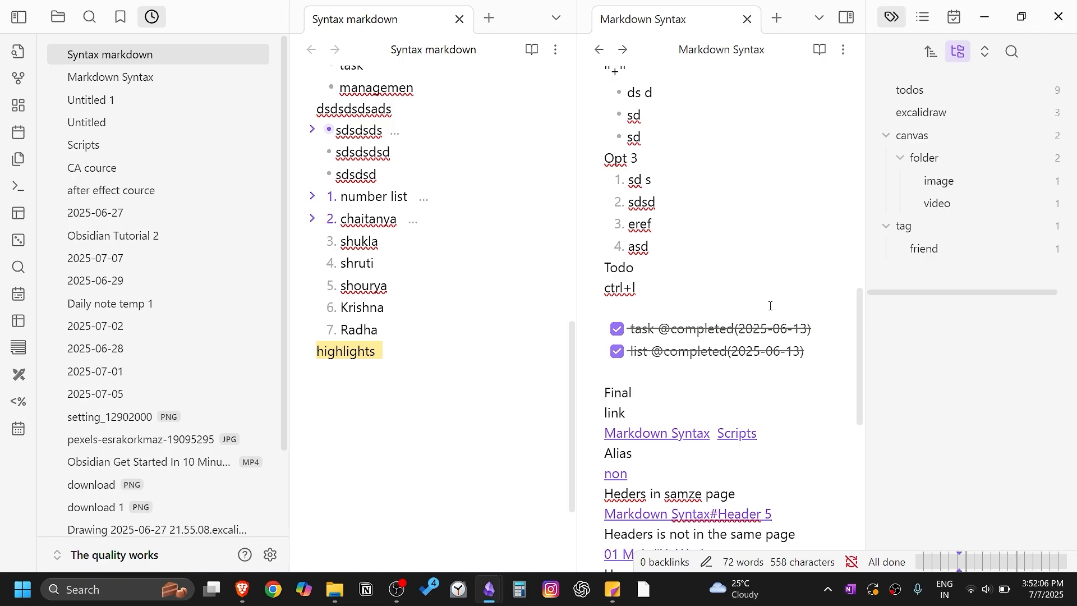
pyautogui.hotkey('ctrl', 'l')
pyautogui.write('to')
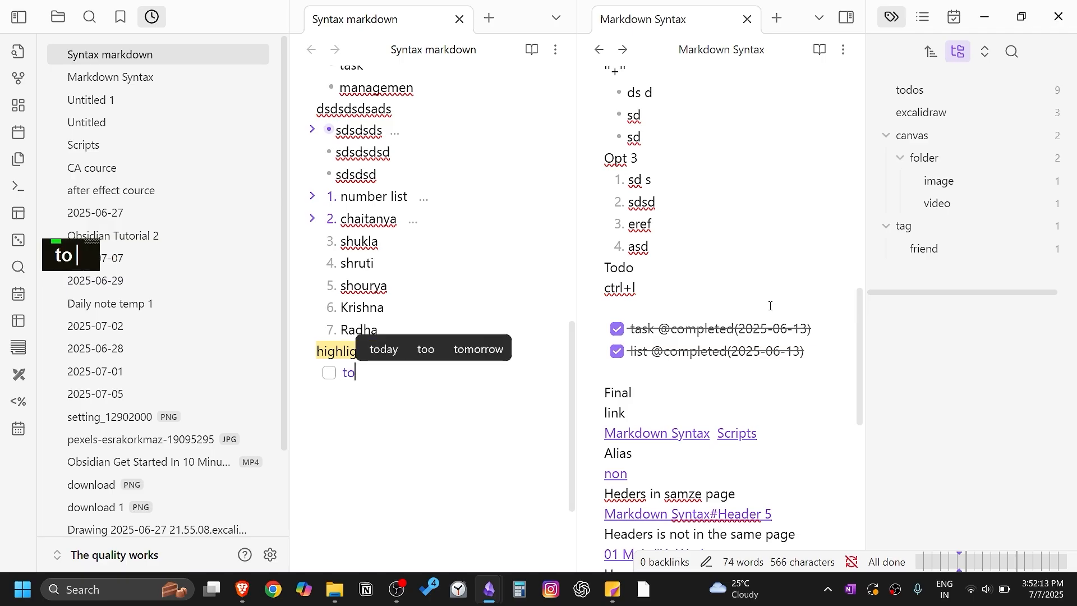
pyautogui.write('do')
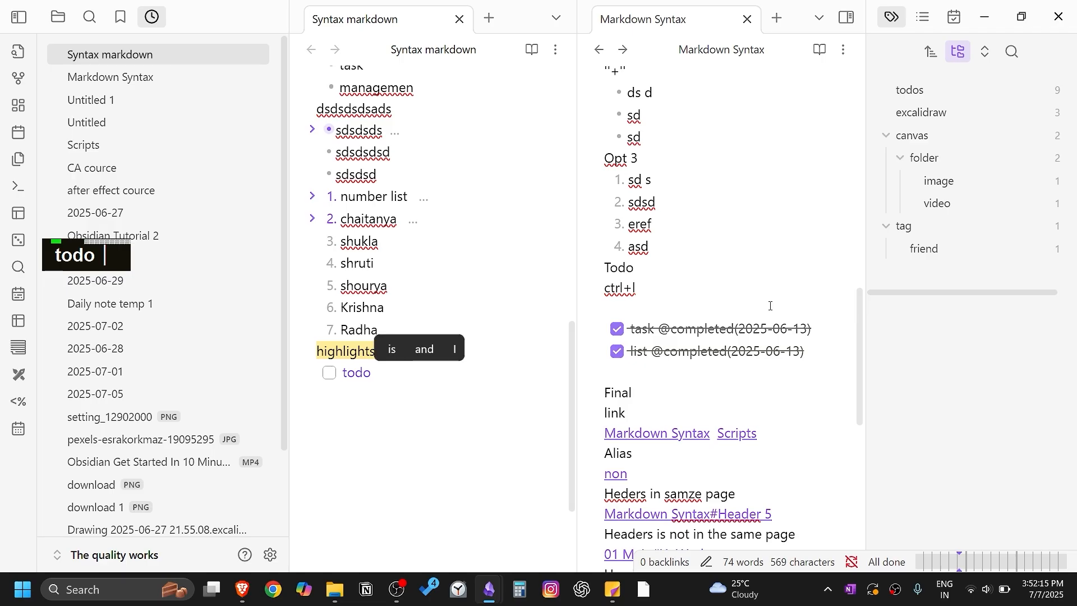
# Step: Open the vault's task list in the sidebar and look through its due and full lists for the "todo" task
pyautogui.click(955, 18)
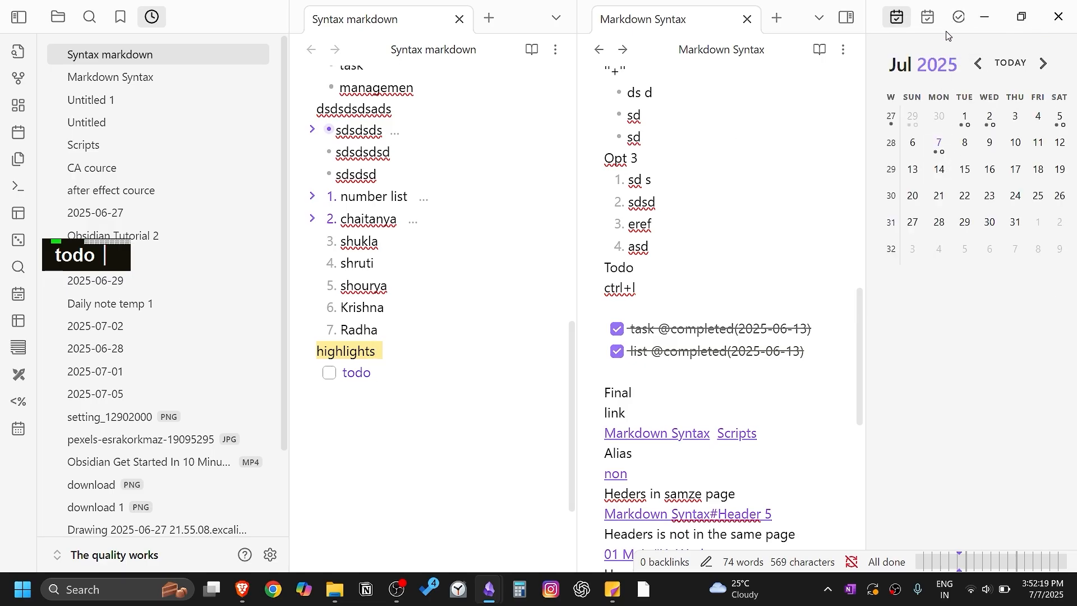
pyautogui.click(956, 20)
pyautogui.scroll(-2, 976, 292)
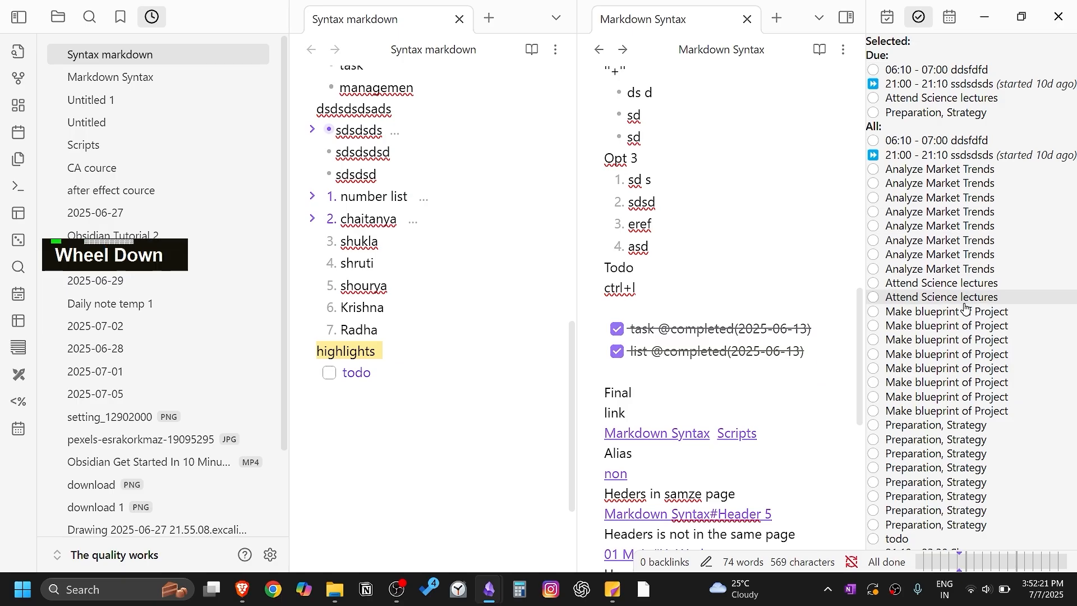
pyautogui.scroll(3, 987, 336)
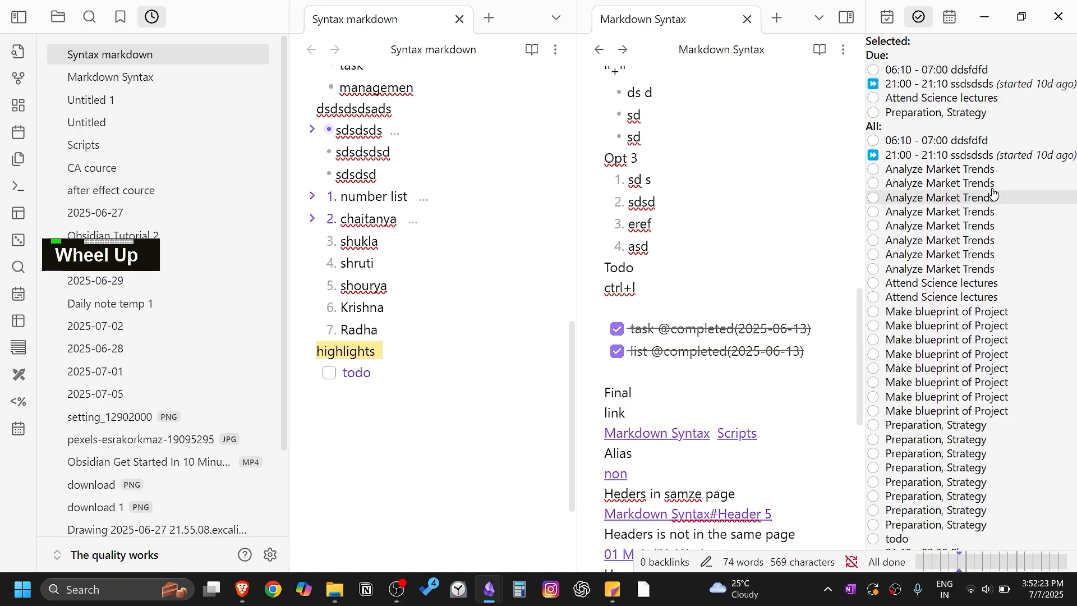
pyautogui.write('todo')
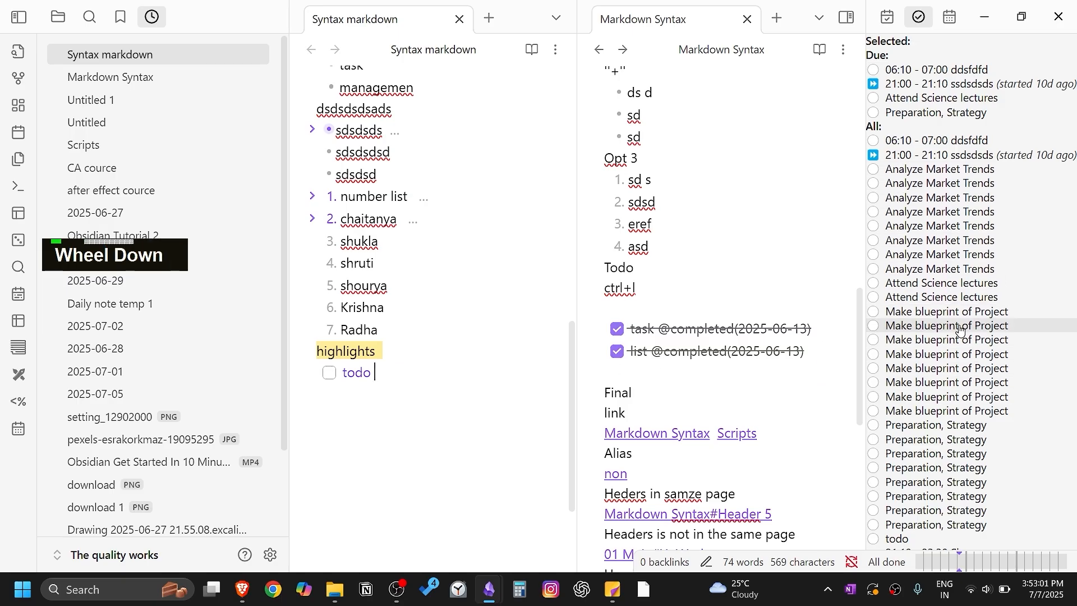
pyautogui.scroll(2, 1034, 343)
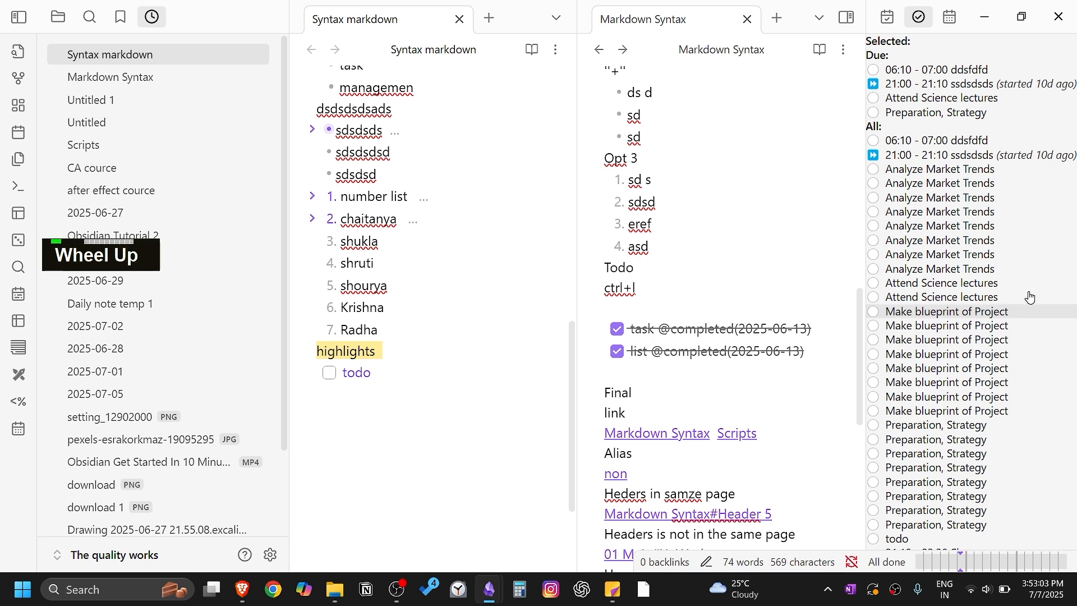
# Step: Open the Today task board in the sidebar and examine its Done, Backlog and Past sections for the "todo" task
pyautogui.click(956, 15)
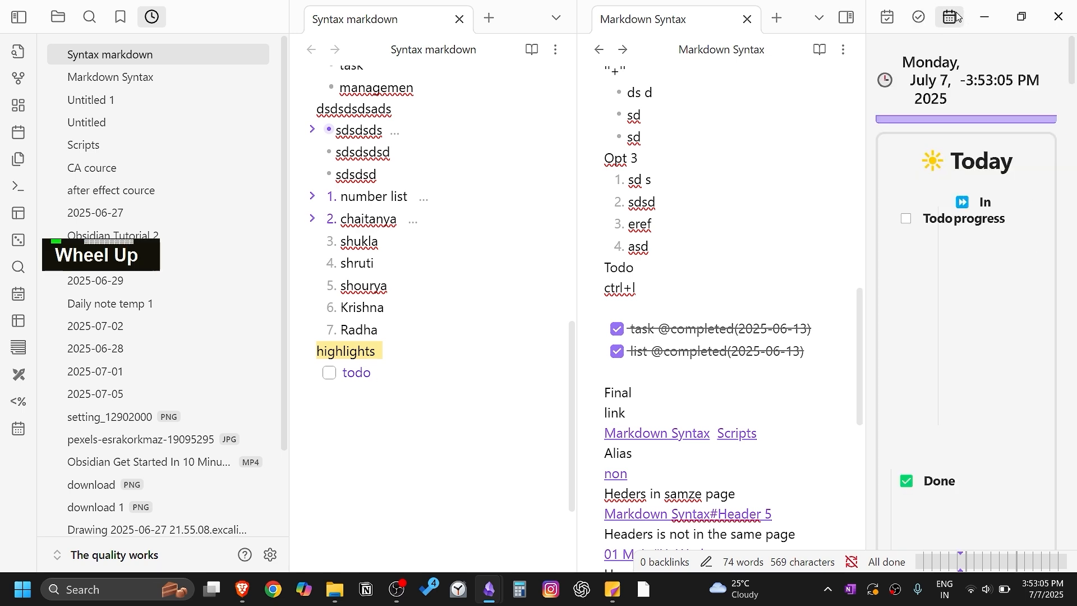
pyautogui.scroll(-8, 990, 314)
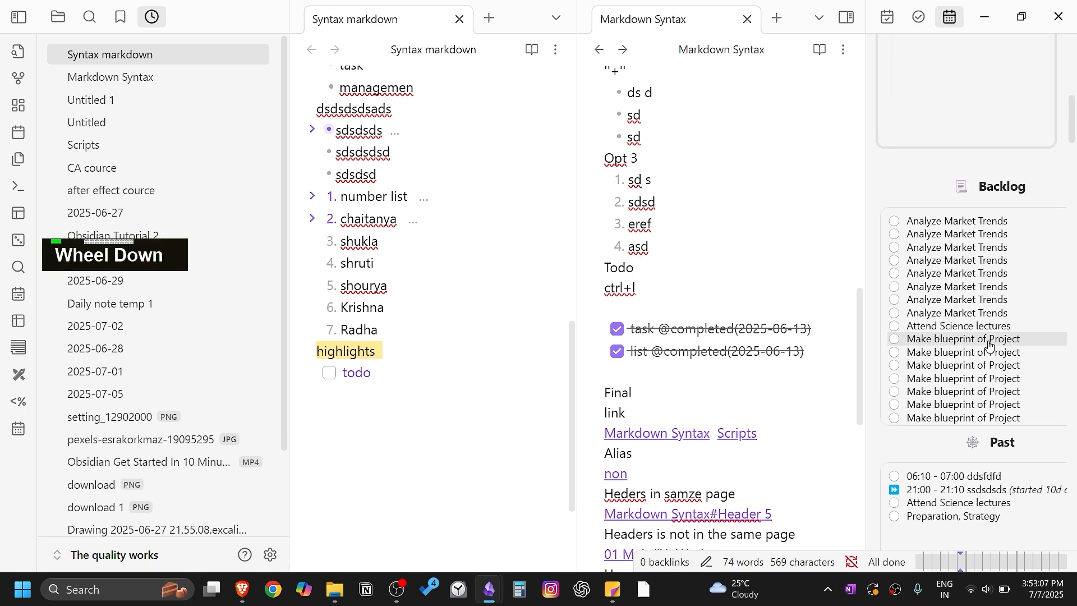
pyautogui.scroll(5, 982, 348)
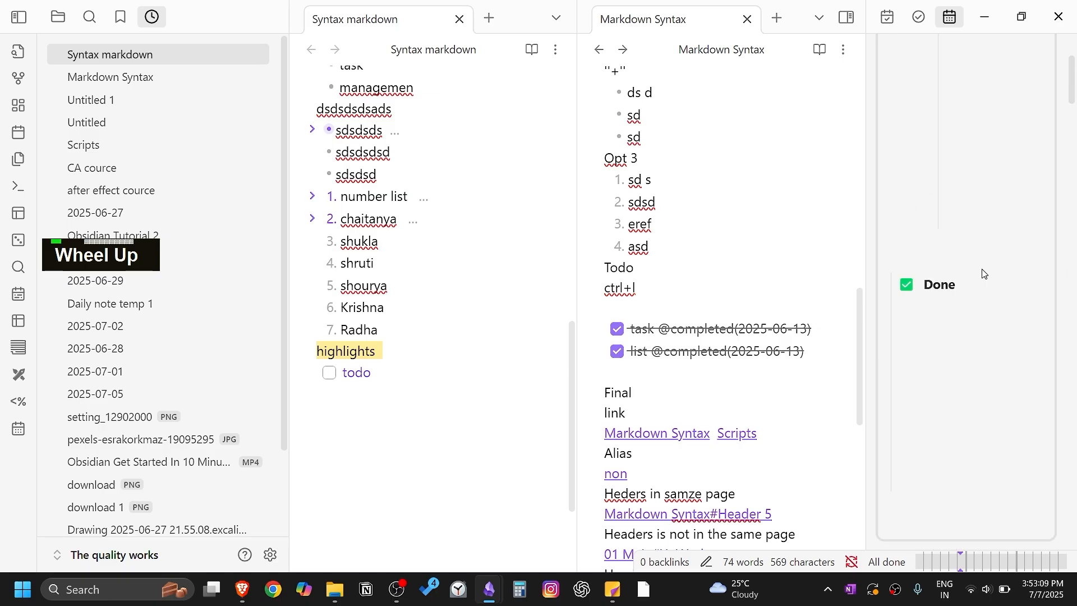
pyautogui.scroll(-4, 987, 336)
pyautogui.scroll(-5, 987, 359)
pyautogui.scroll(5, 987, 360)
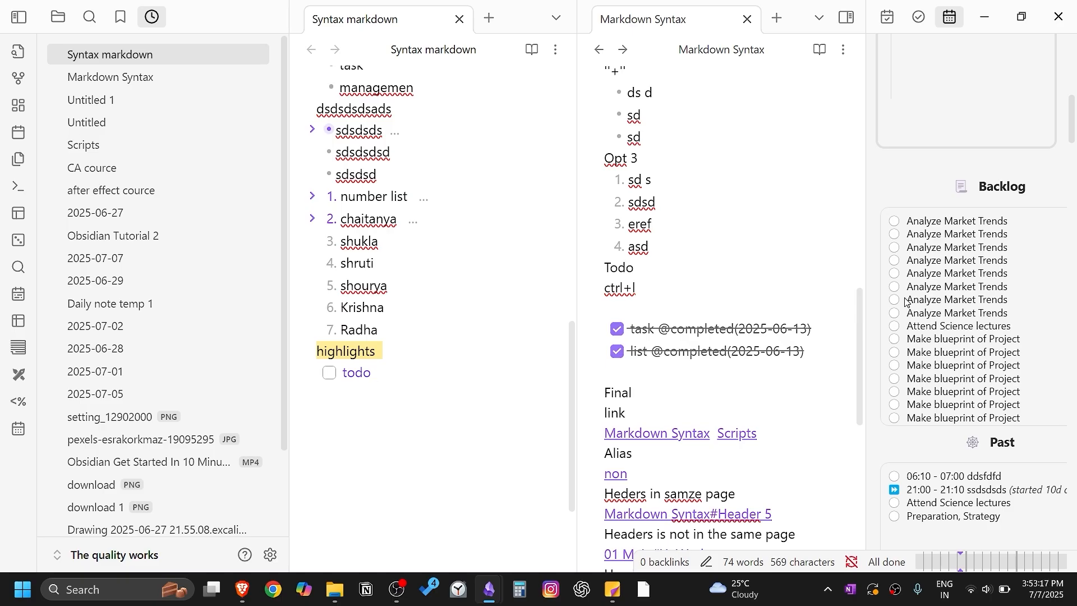
pyautogui.scroll(5, 953, 280)
pyautogui.scroll(-8, 972, 336)
pyautogui.scroll(4, 972, 345)
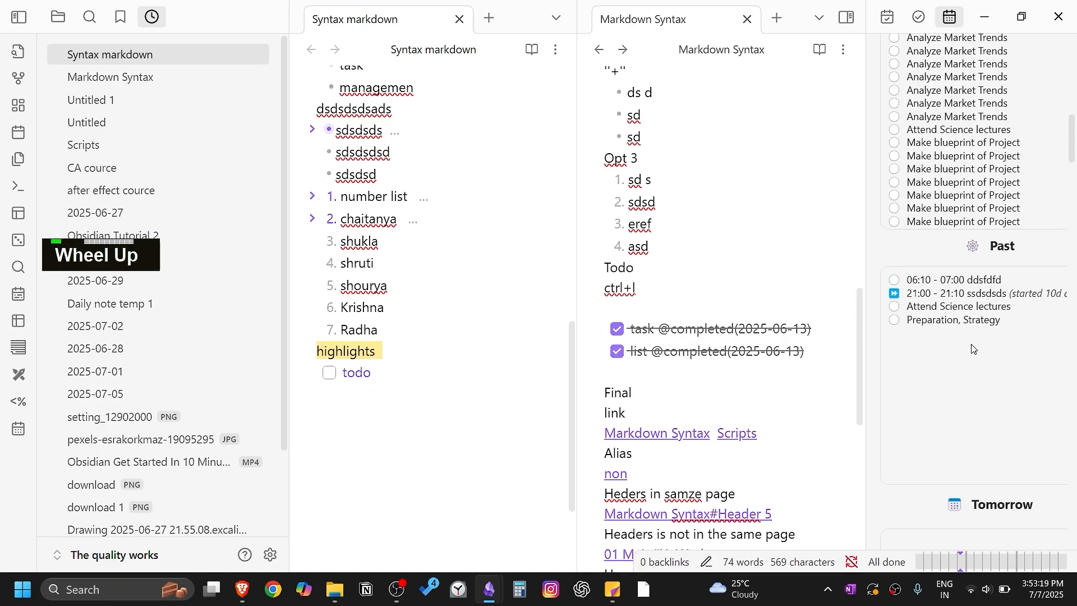
pyautogui.scroll(3, 972, 348)
pyautogui.scroll(-3, 976, 353)
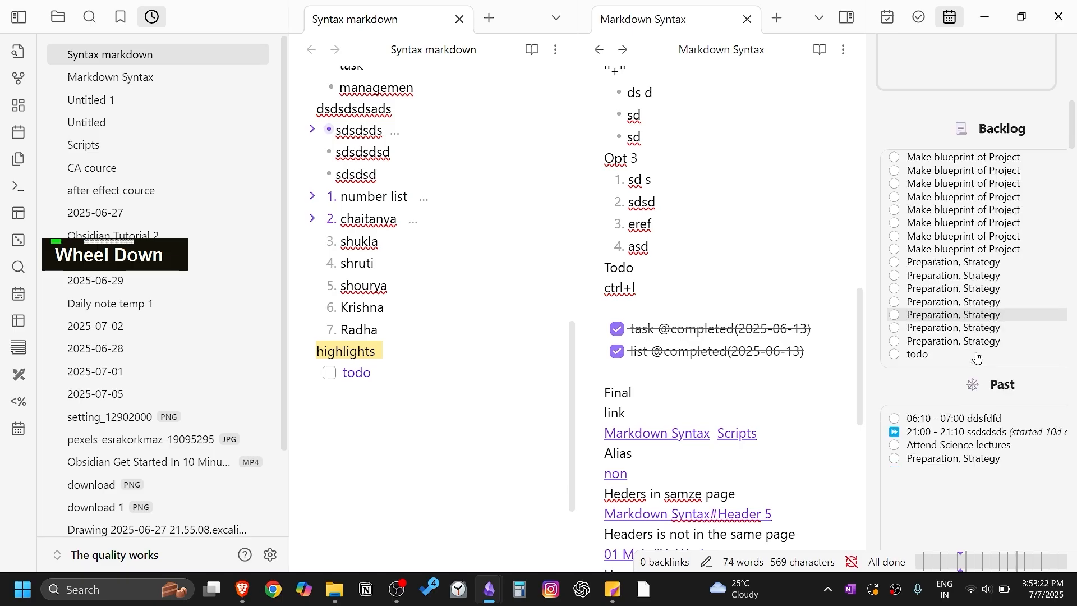
pyautogui.scroll(1, 976, 357)
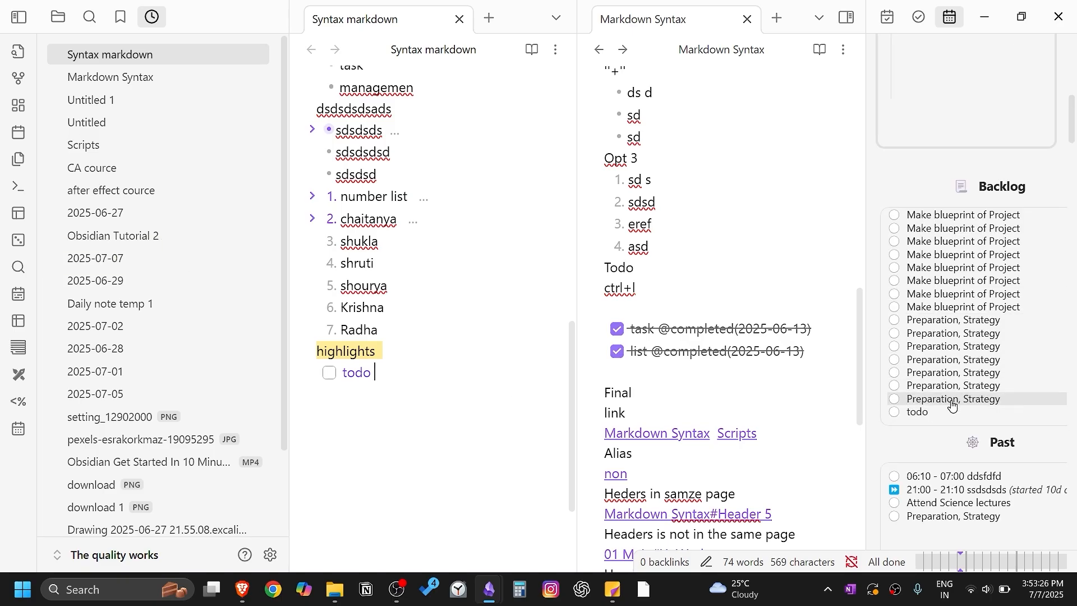
# Step: Move the "todo" task from Backlog to Today's Done section, change it to In progress, and jump to it in the note
pyautogui.moveTo(934, 413); pyautogui.dragTo(921, 81)
pyautogui.scroll(3, 909, 331)
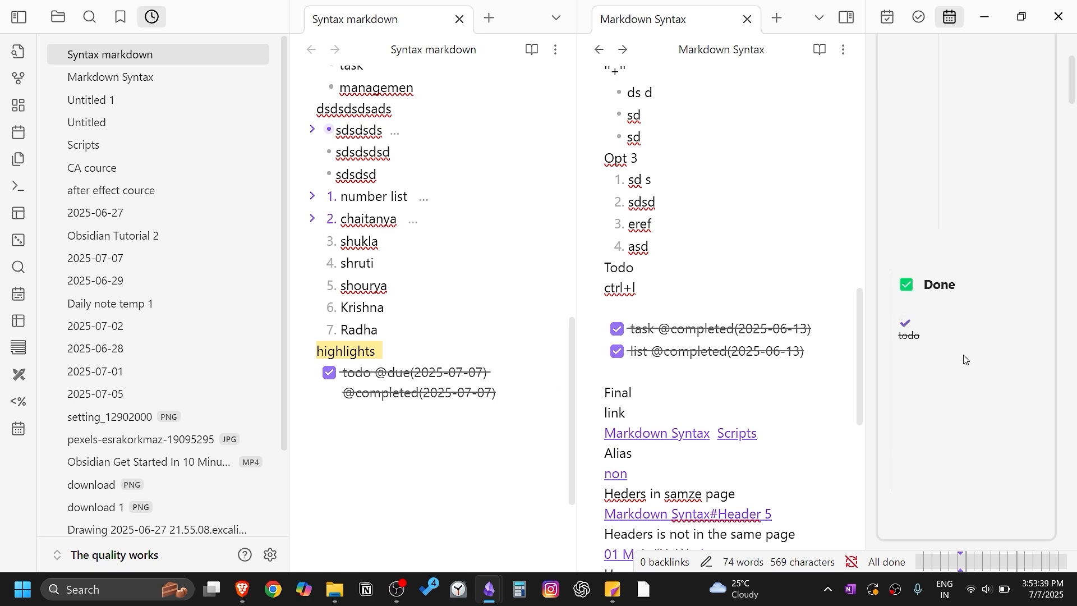
pyautogui.scroll(3, 961, 359)
pyautogui.moveTo(919, 522); pyautogui.dragTo(988, 324)
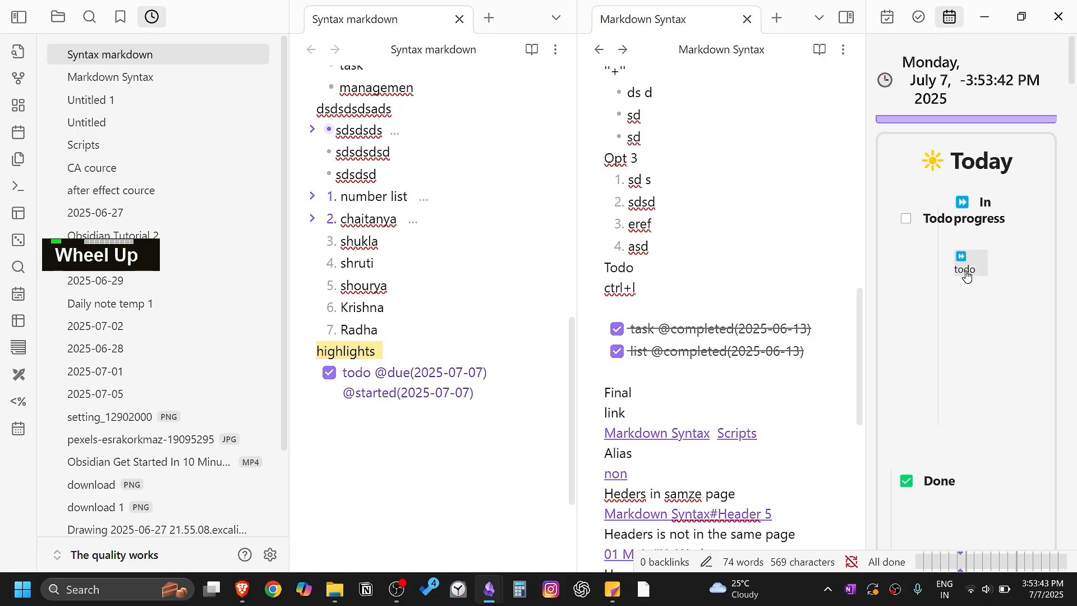
pyautogui.click(964, 269)
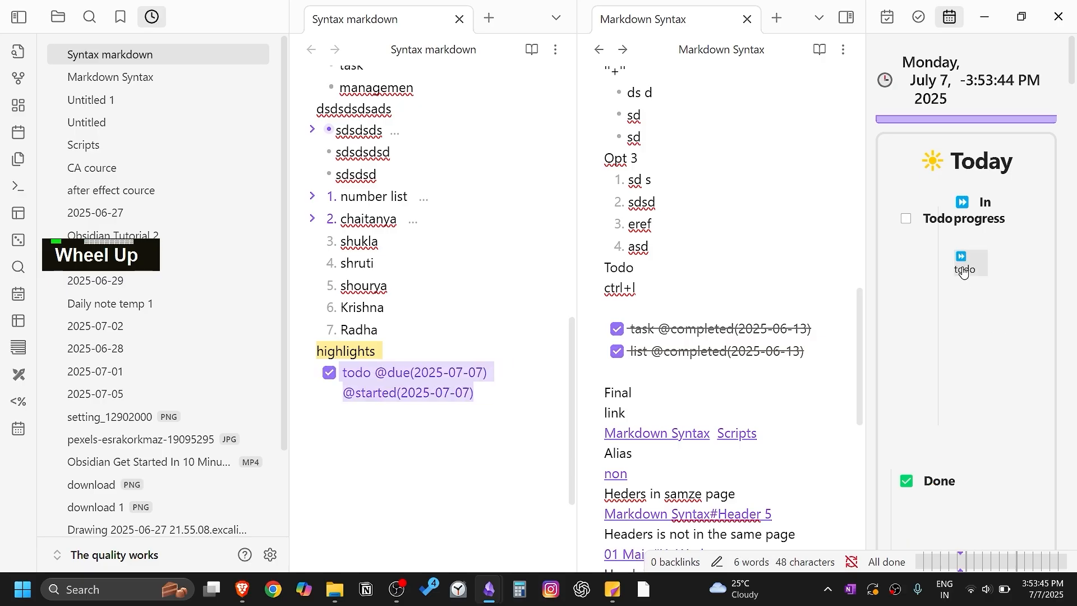
# Step: Move the "todo" task from In progress to Done on the Today task board
pyautogui.scroll(-3, 964, 271)
pyautogui.scroll(3, 964, 271)
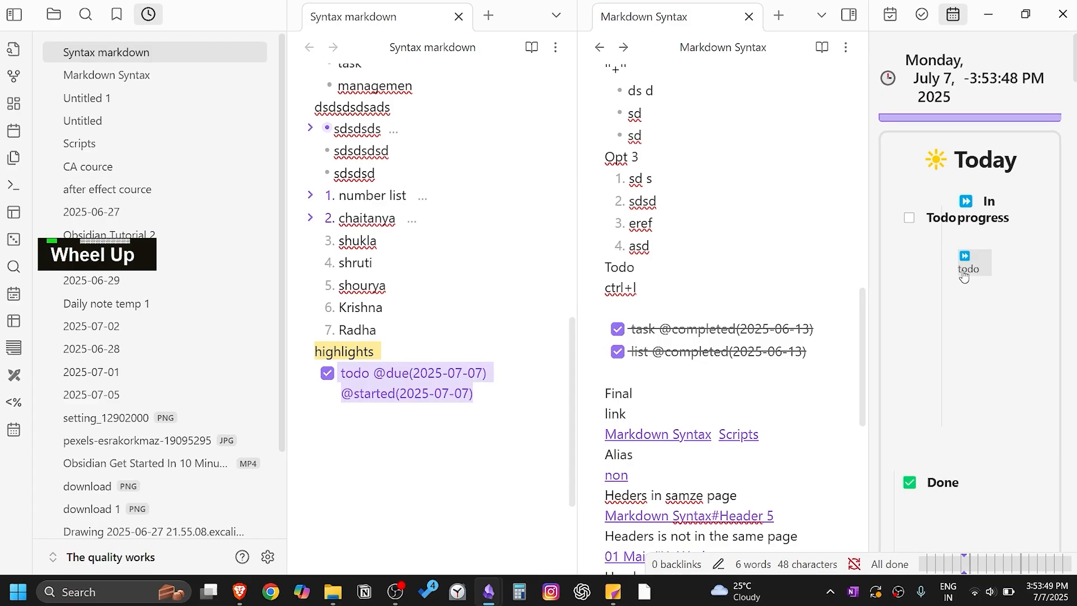
pyautogui.moveTo(964, 274); pyautogui.dragTo(917, 520)
pyautogui.scroll(-2, 949, 461)
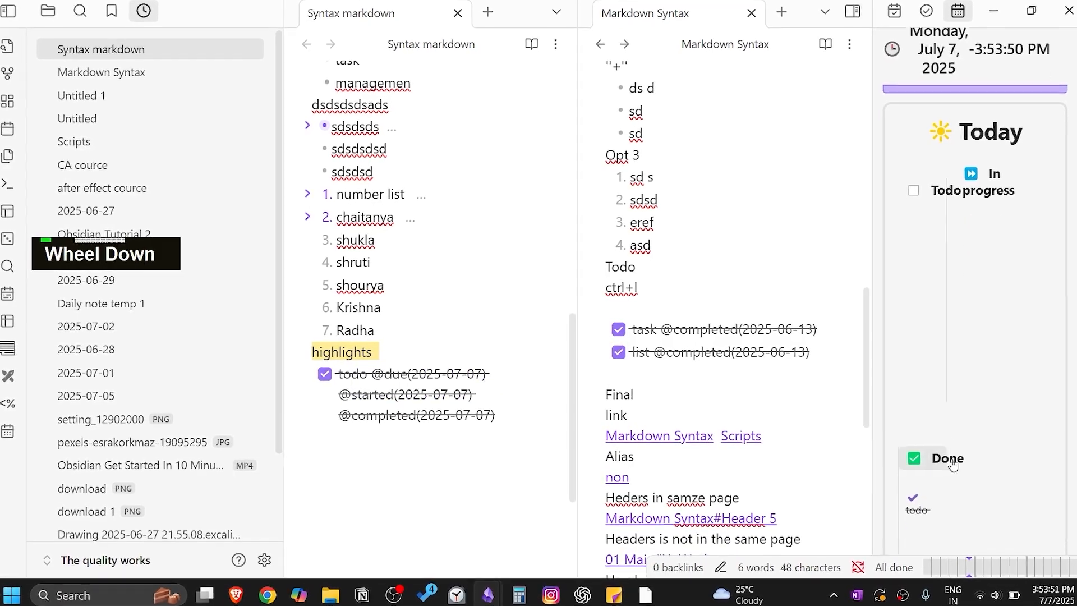
# Step: Look through the board's Backlog and Past sections, and open the vault's full task list to examine its open tasks
pyautogui.scroll(-8, 952, 463)
pyautogui.scroll(4, 970, 377)
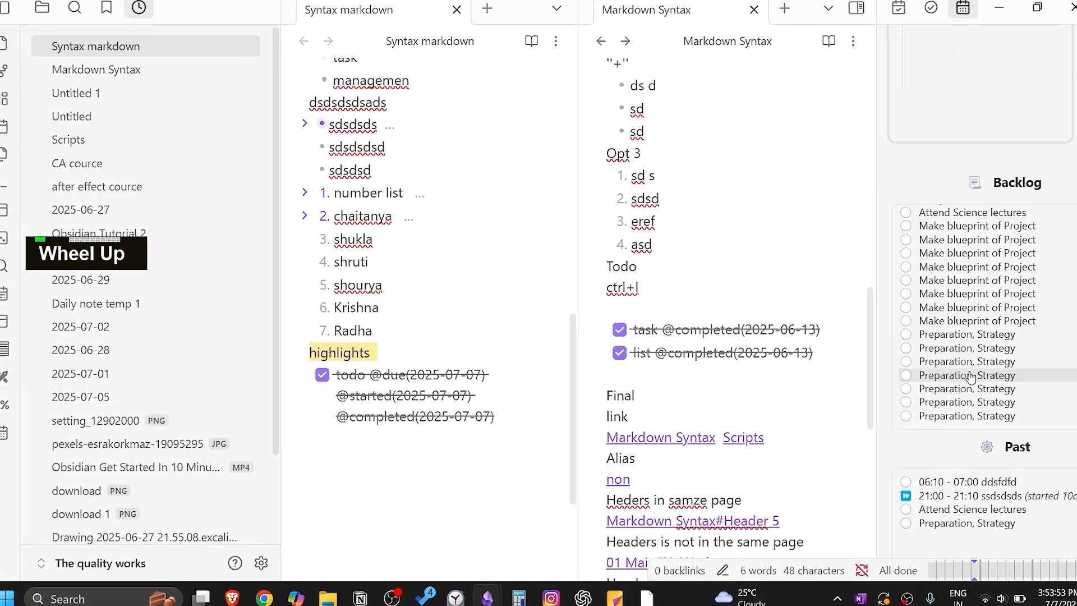
pyautogui.scroll(5, 970, 377)
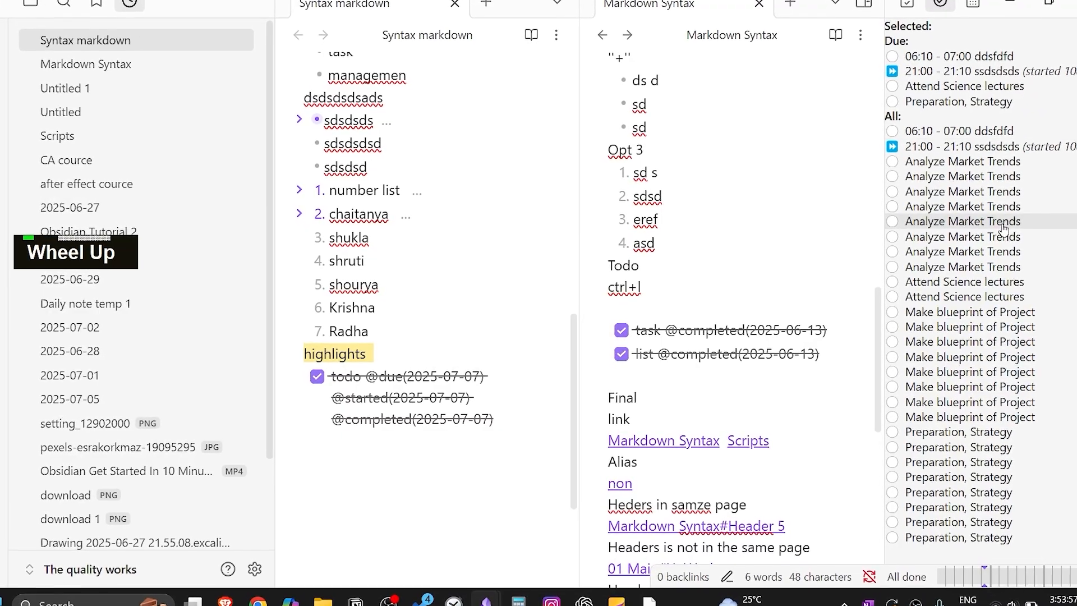
pyautogui.scroll(-2, 998, 226)
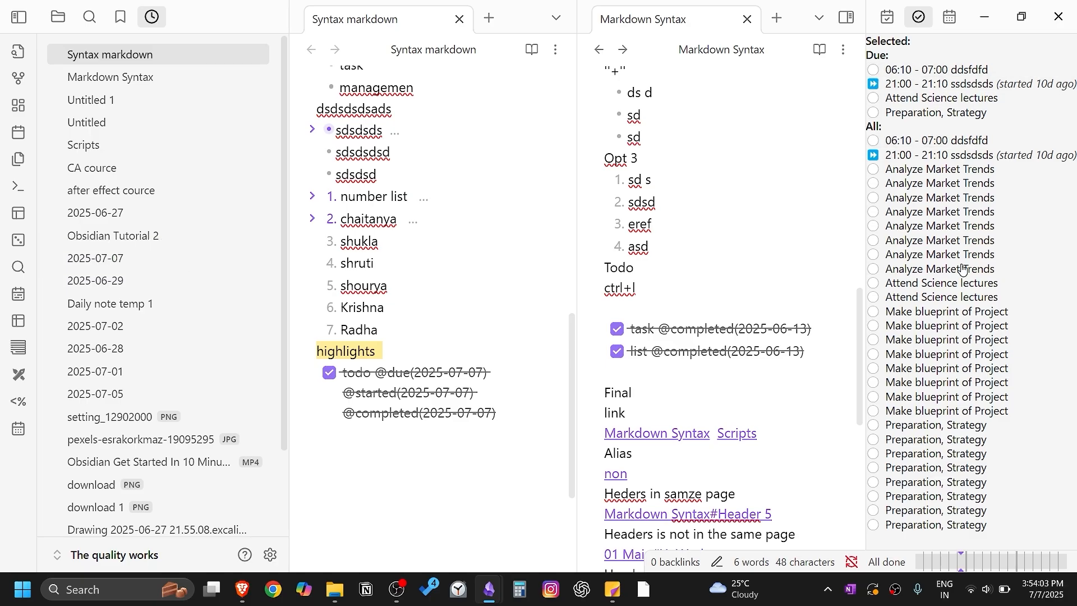
pyautogui.scroll(-1, 948, 401)
pyautogui.scroll(1, 947, 437)
pyautogui.scroll(-1, 951, 440)
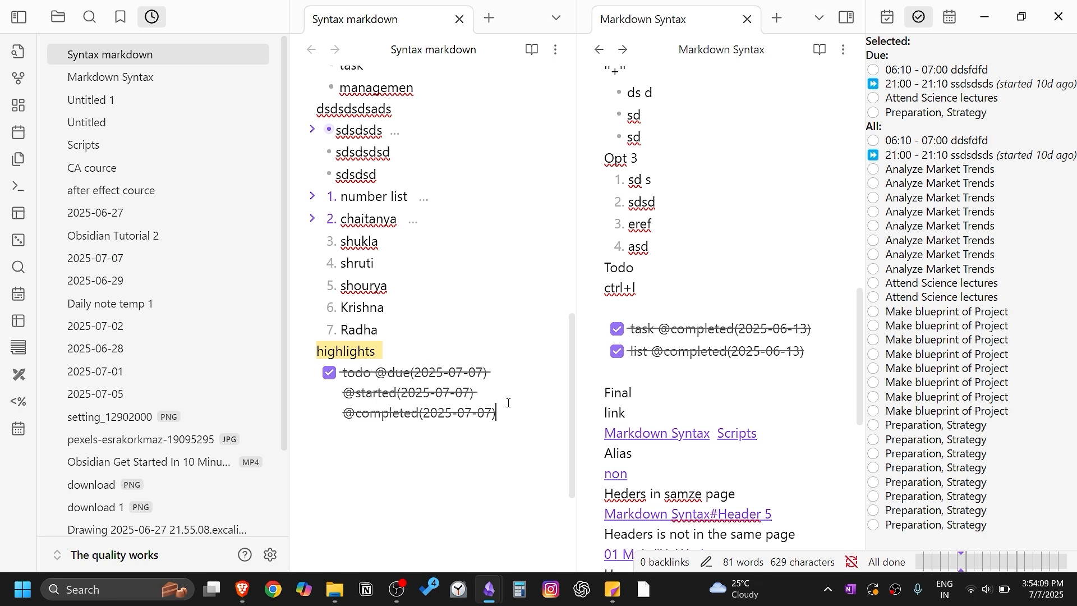
# Step: Add a new checkbox task reading "attached" below the completed "todo" task
pyautogui.press('Return')
pyautogui.press('Return')
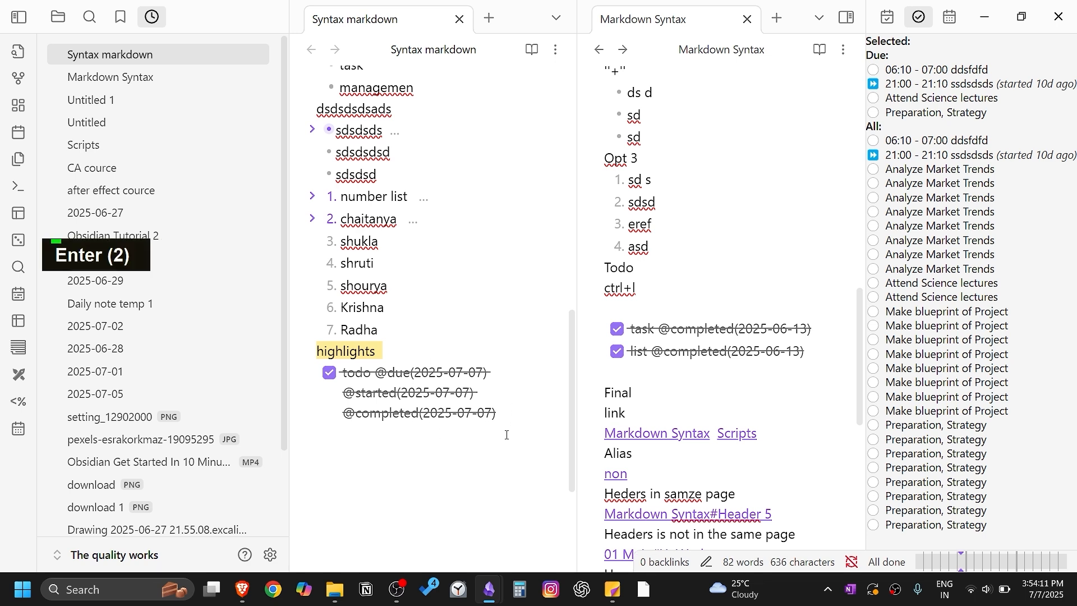
pyautogui.hotkey('ctrl', 'z')
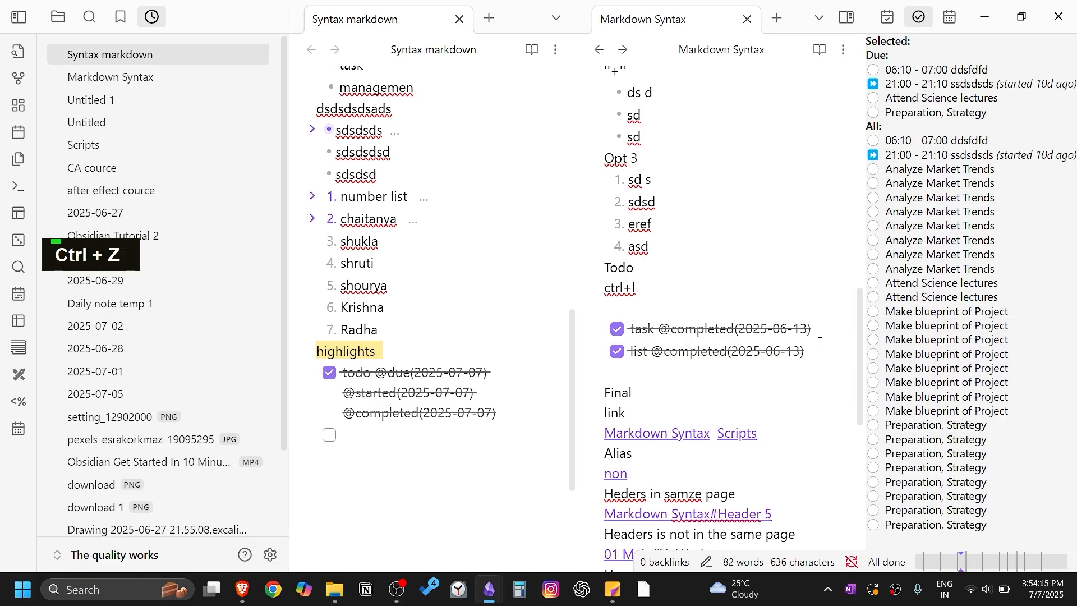
pyautogui.write('atta')
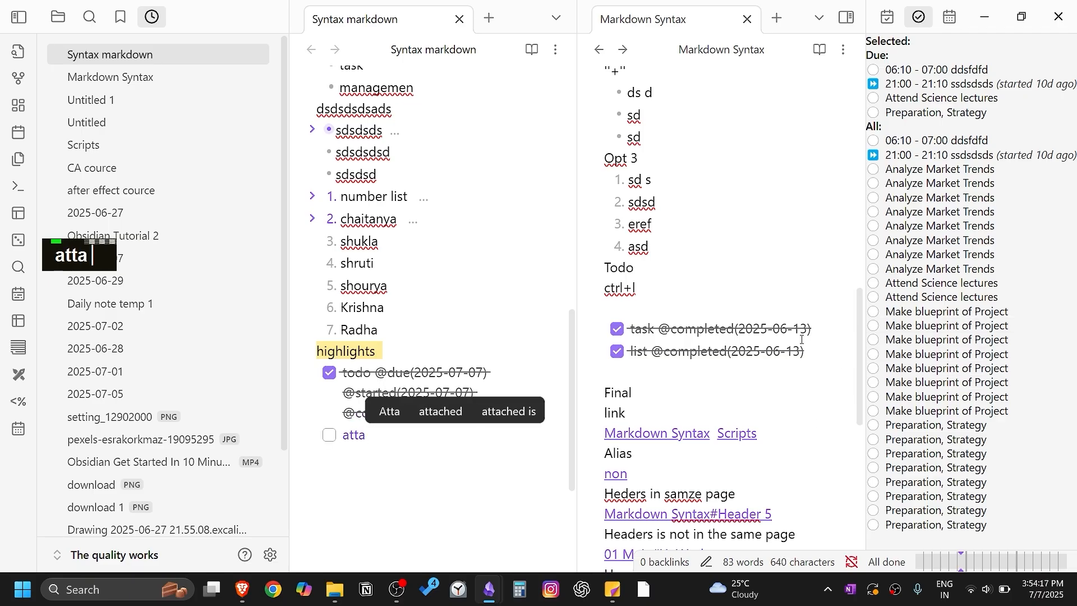
pyautogui.click(440, 411)
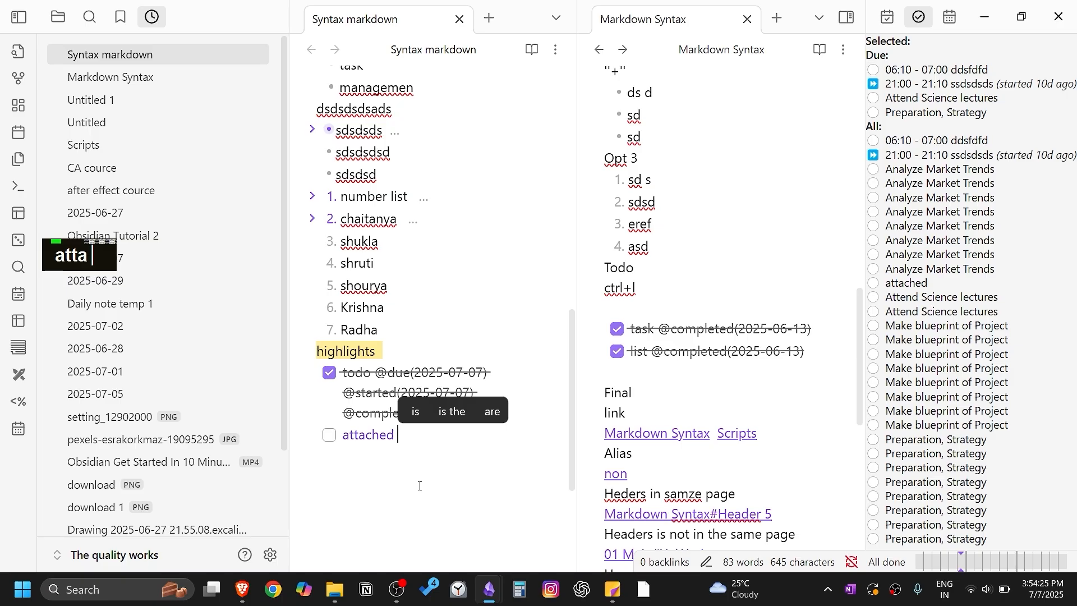
# Step: Look through the vault's full task list for the new "attached" task
pyautogui.scroll(-1, 1003, 437)
pyautogui.write('atta')
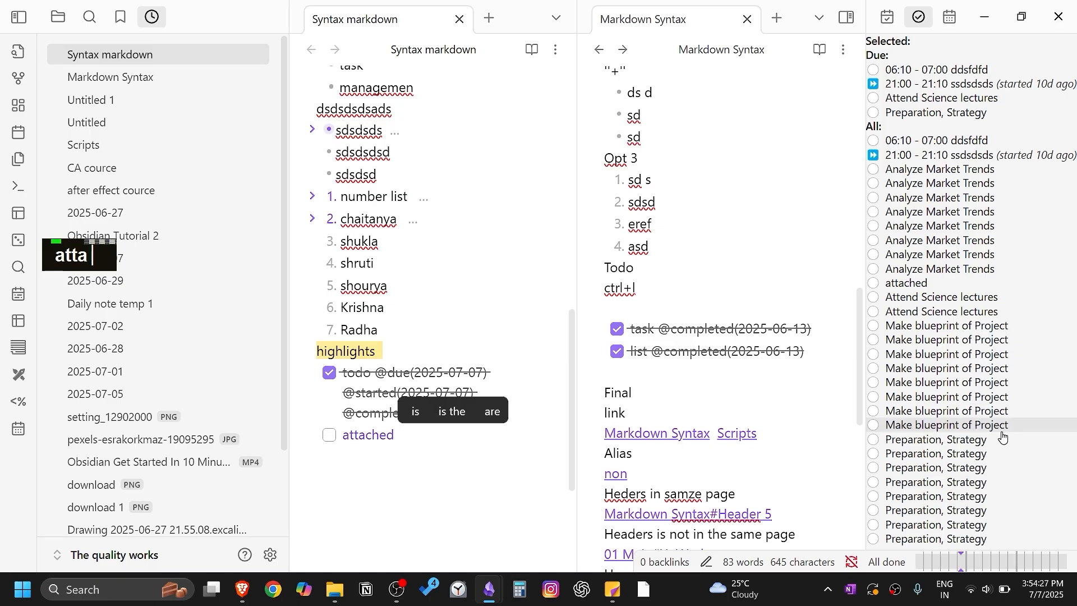
pyautogui.scroll(-1, 974, 440)
pyautogui.scroll(1, 969, 443)
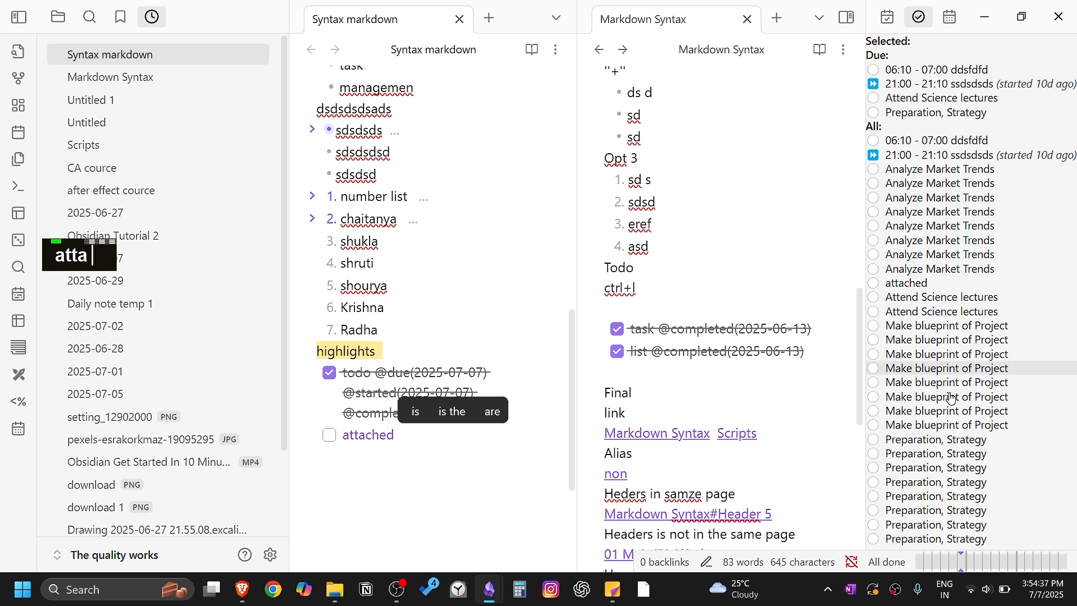
pyautogui.scroll(-1, 948, 497)
pyautogui.scroll(1, 129, 193)
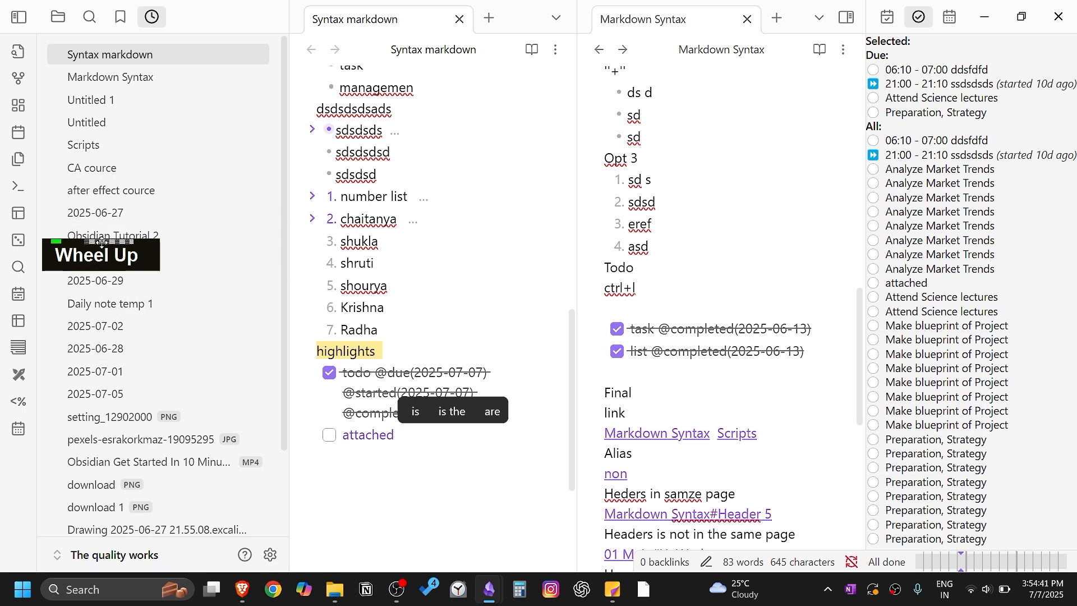
pyautogui.scroll(2, 136, 347)
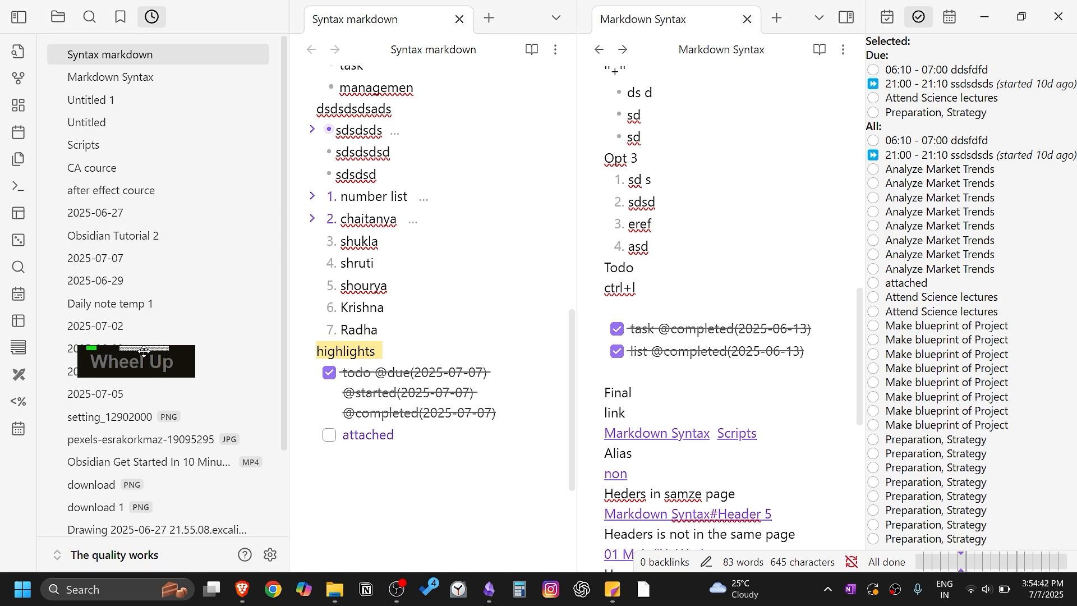
# Step: Open the 2025-06-27 daily note and look through its Basic works and Day planner tasks
pyautogui.click(129, 213)
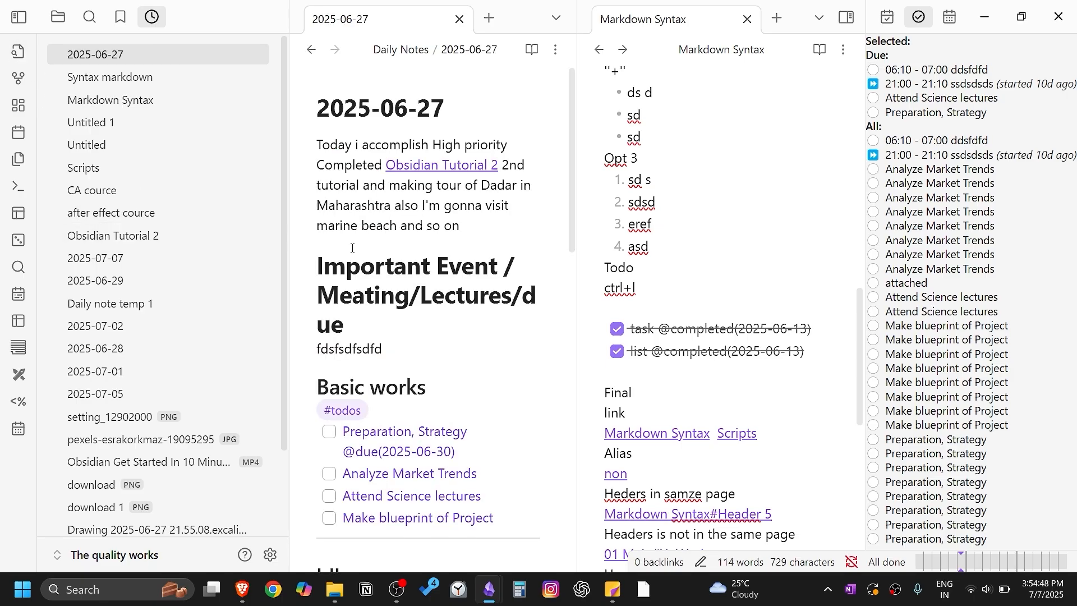
pyautogui.scroll(-5, 415, 251)
pyautogui.scroll(5, 422, 255)
pyautogui.scroll(-8, 493, 266)
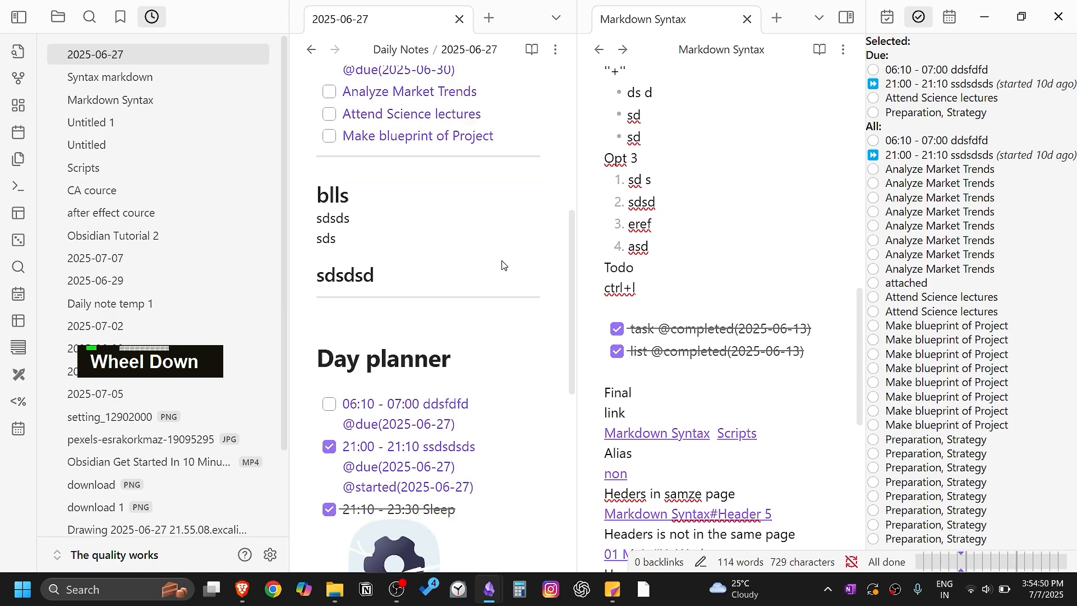
pyautogui.scroll(8, 494, 283)
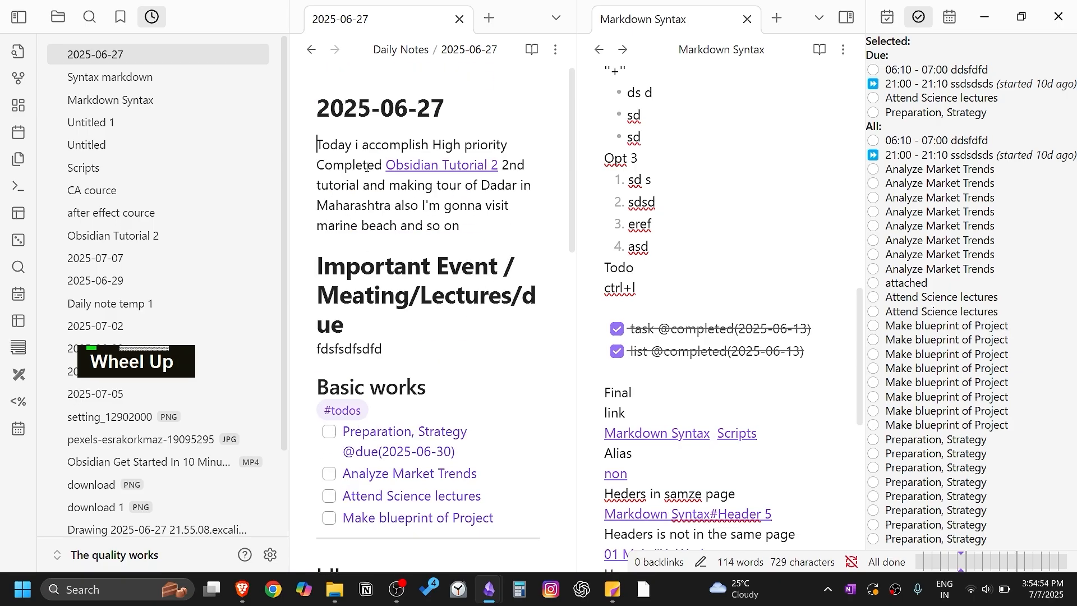
pyautogui.moveTo(571, 169); pyautogui.dragTo(571, 271)
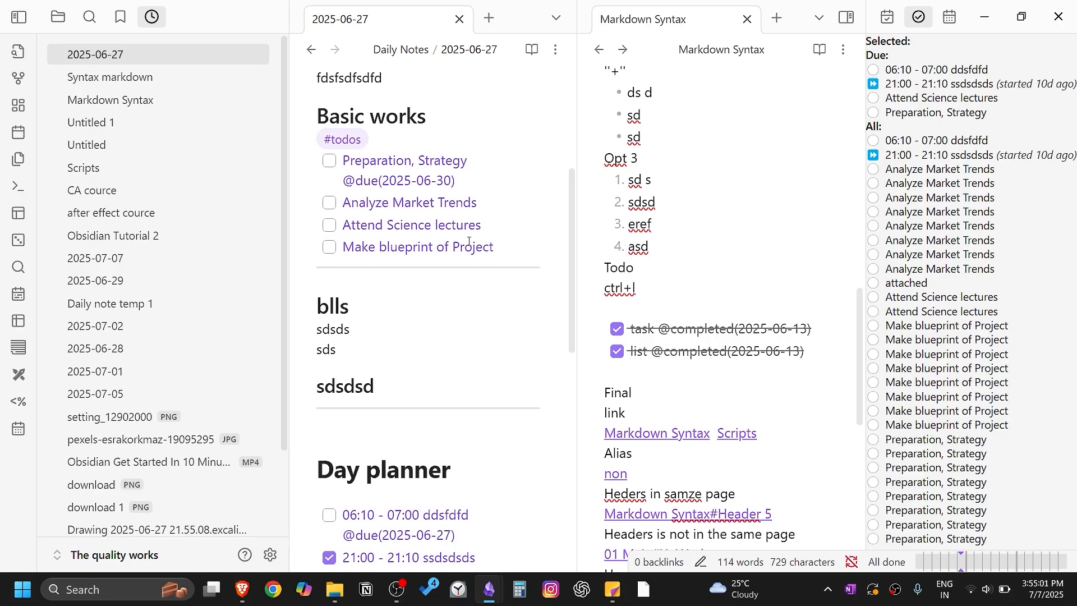
pyautogui.scroll(-7, 499, 289)
pyautogui.scroll(10, 501, 290)
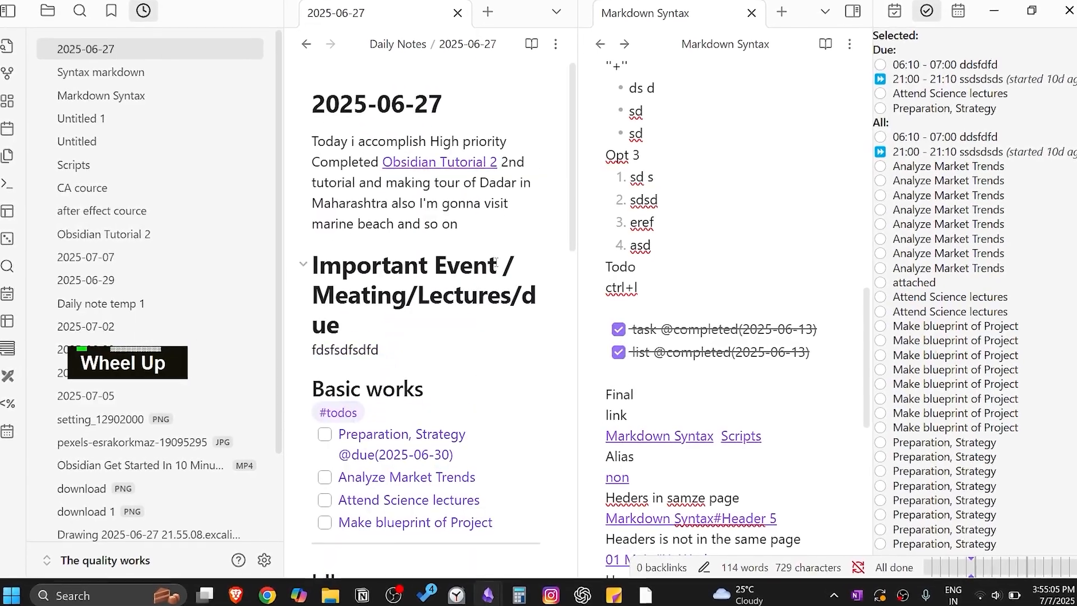
pyautogui.scroll(-6, 495, 262)
pyautogui.scroll(3, 356, 211)
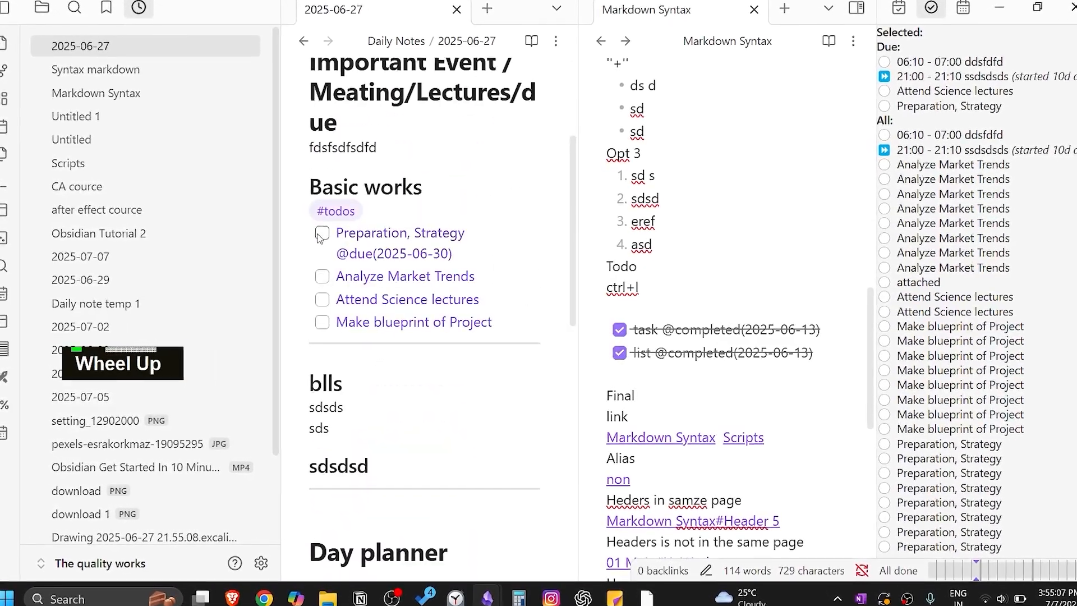
# Step: Check off all four Basic works tasks in the daily note, from "Preparation, Strategy" to "Make blueprint of Project"
pyautogui.click(322, 233)
pyautogui.click(322, 276)
pyautogui.click(322, 299)
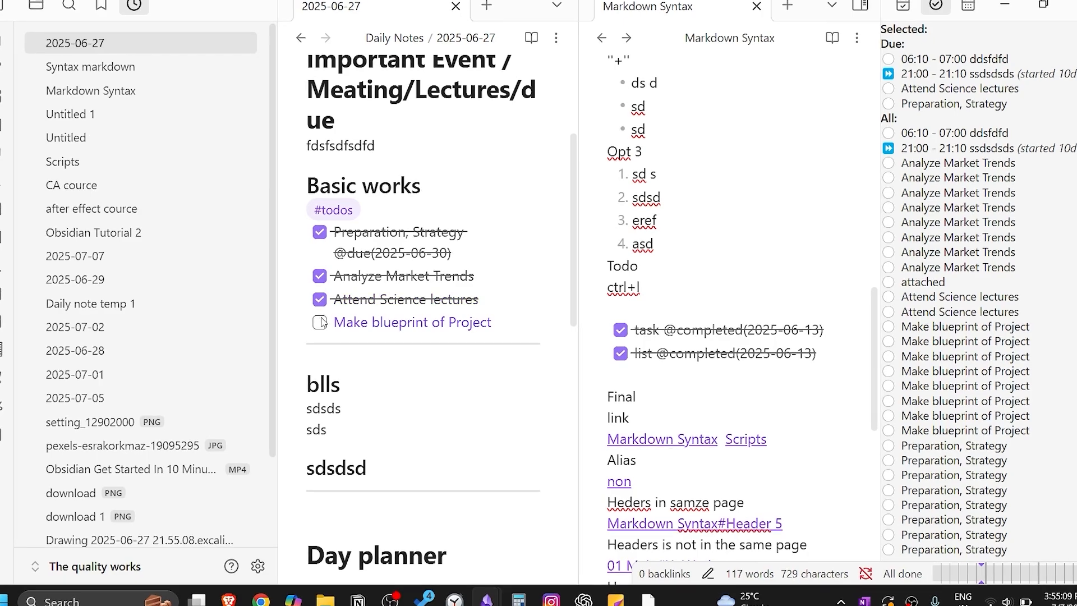
pyautogui.click(321, 322)
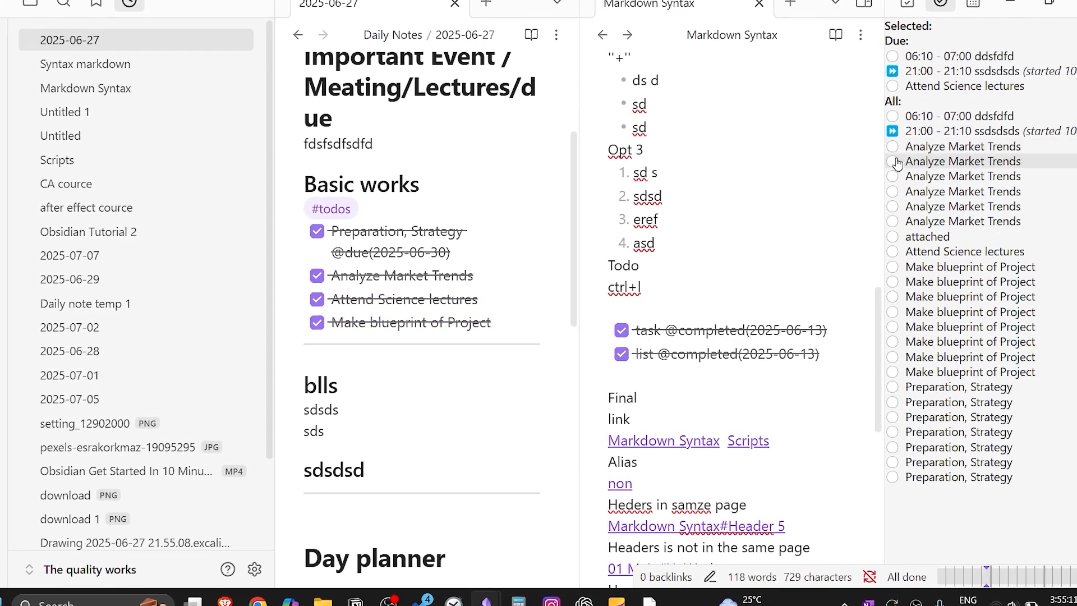
# Step: Complete every remaining open task in the vault's task list except the already started "21:00 - 21:10 ssdsdsds"
pyautogui.doubleClick(897, 162)
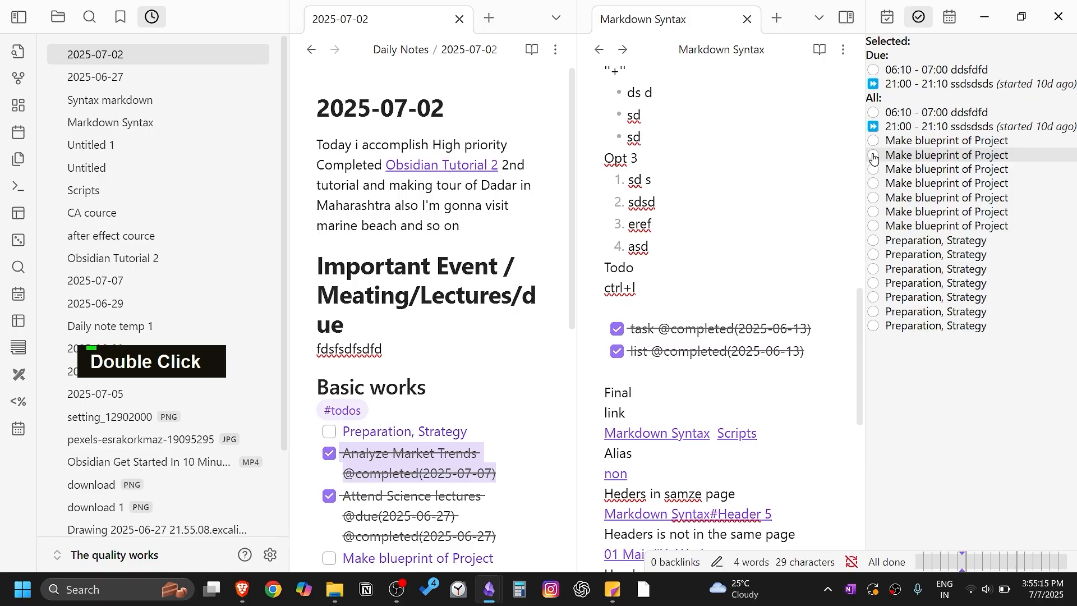
pyautogui.click(873, 156)
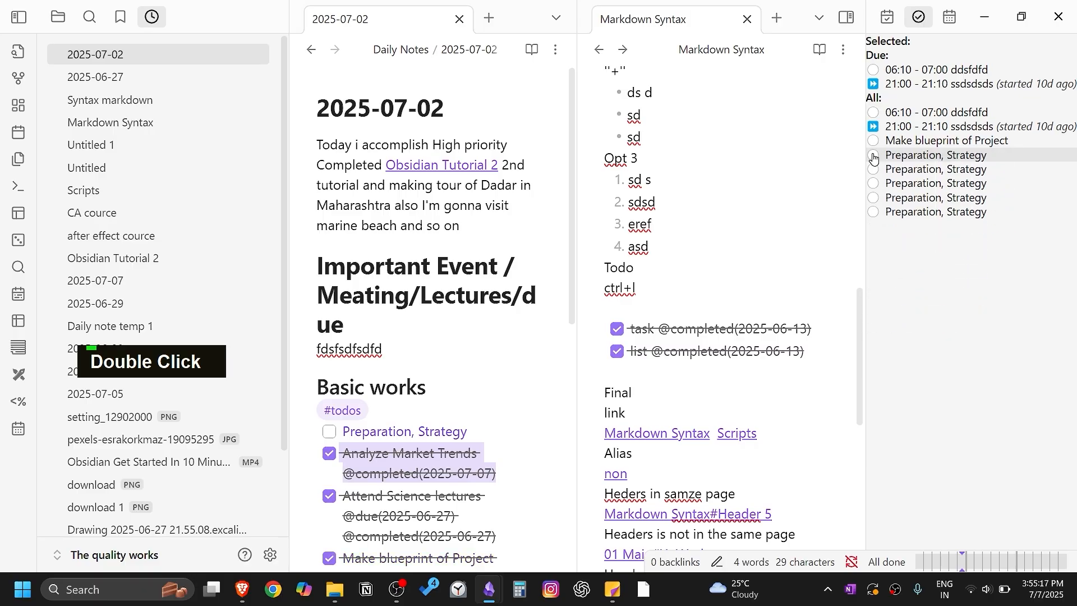
pyautogui.click(874, 156)
pyautogui.scroll(-3, 452, 321)
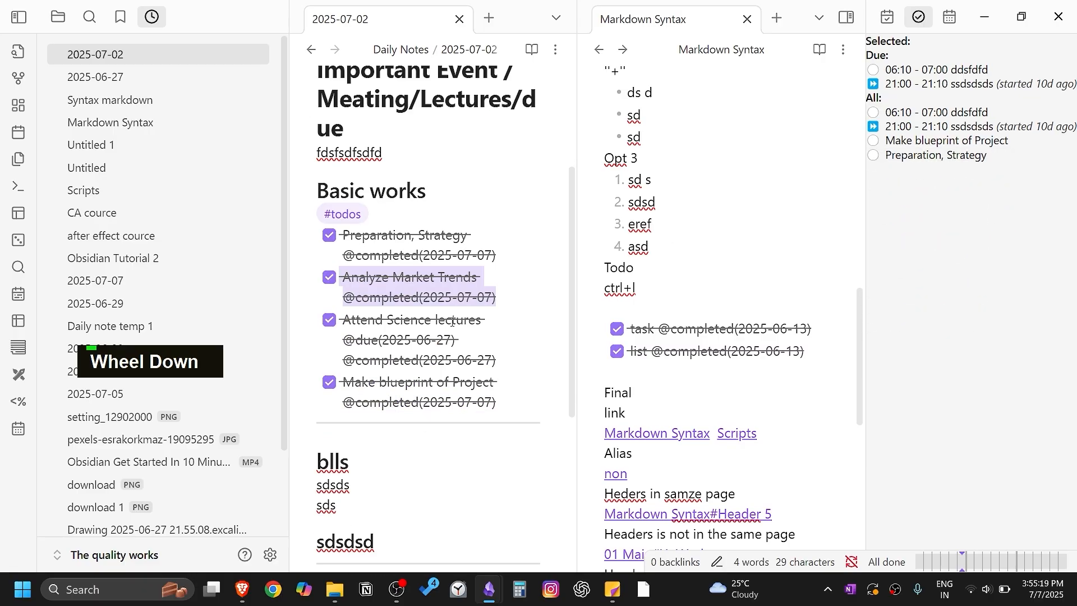
pyautogui.scroll(3, 451, 321)
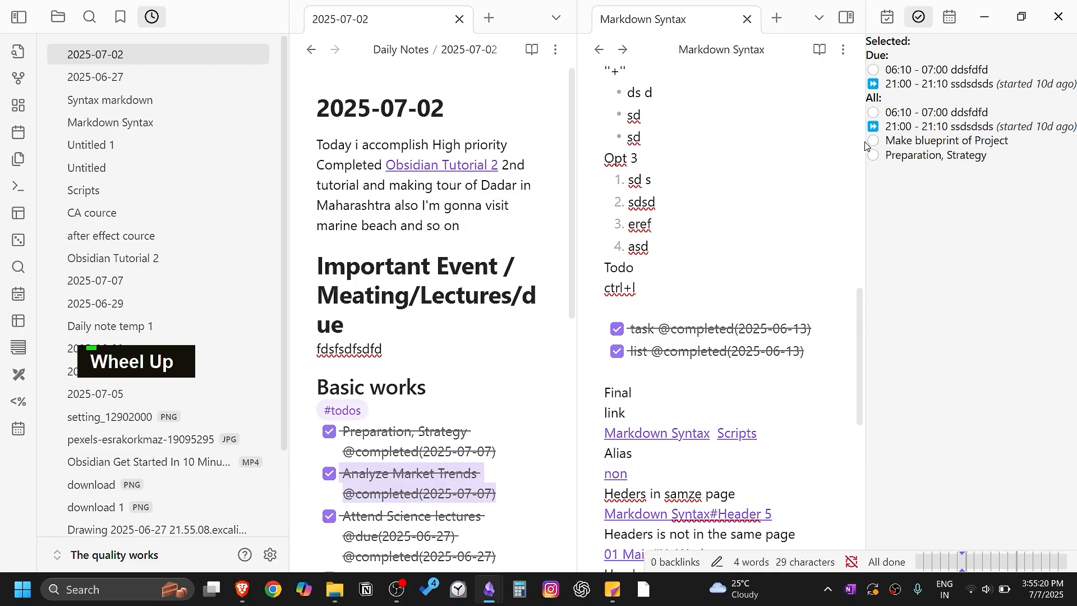
pyautogui.click(873, 113)
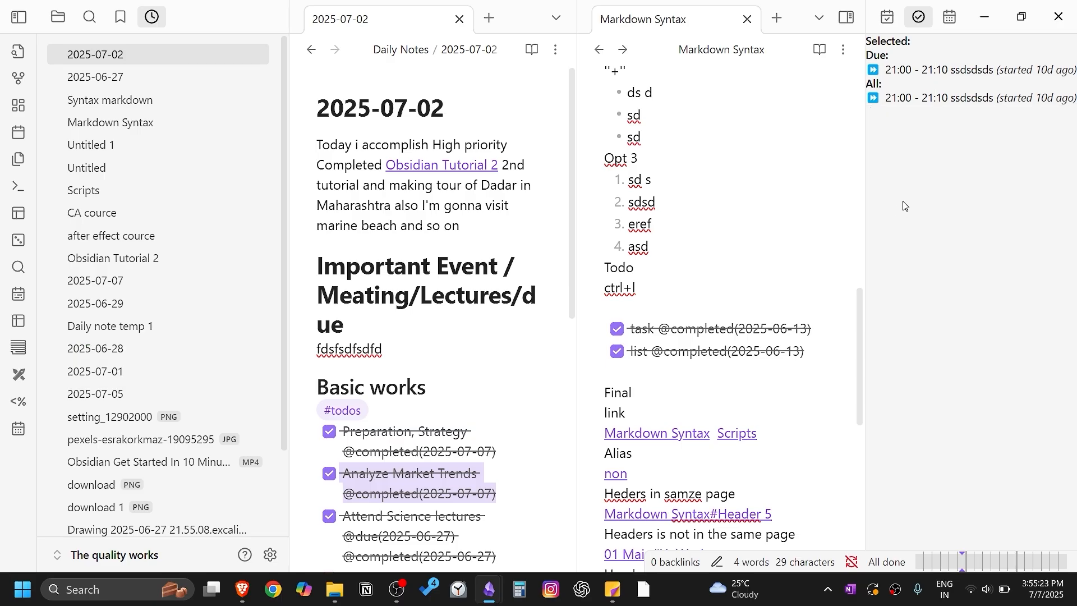
# Step: Open the Today task board again and look through its sections
pyautogui.click(943, 20)
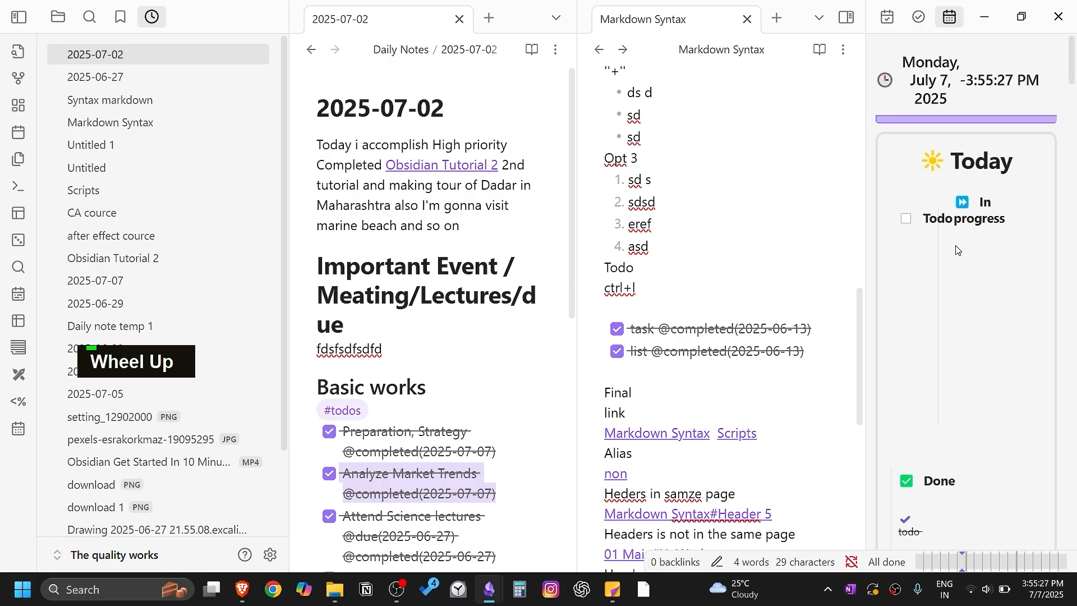
pyautogui.scroll(-5, 404, 300)
pyautogui.scroll(5, 439, 252)
# Step: Reopen the Syntax markdown note and place the cursor on the empty line below the "attached" task
pyautogui.click(252, 101)
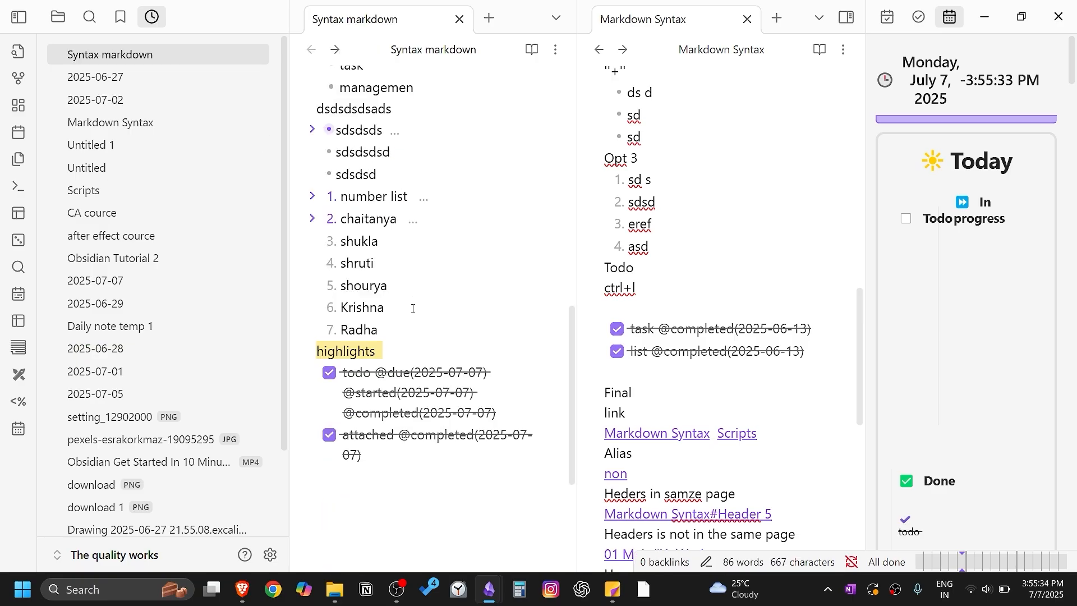
pyautogui.scroll(-3, 396, 284)
pyautogui.scroll(-3, 641, 354)
pyautogui.click(555, 324)
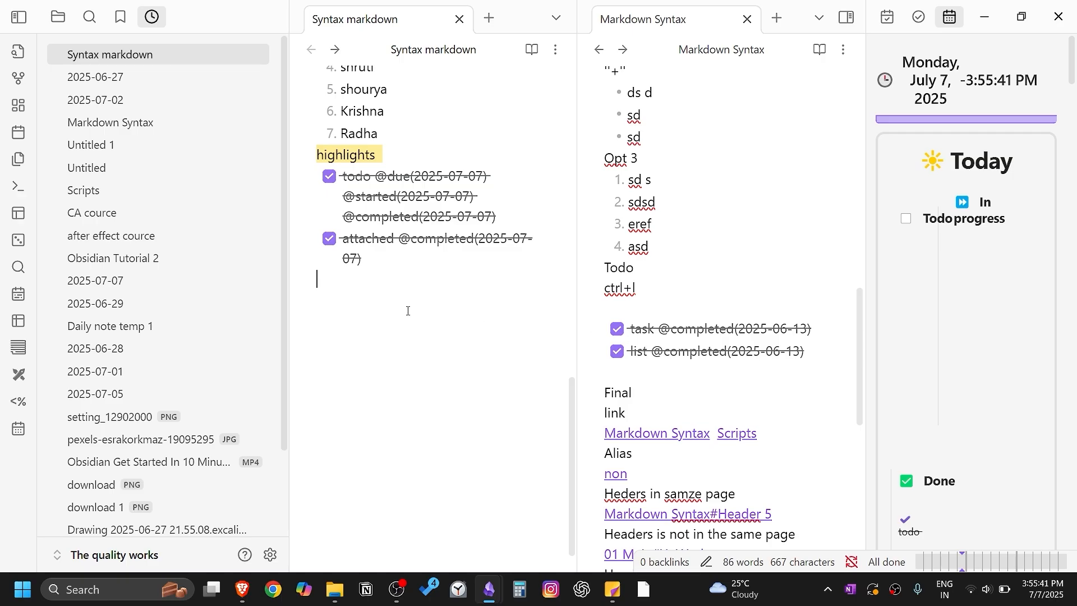
# Step: Apply Bold formatting to the empty line below the "attached" task and inspect the inserted markers
pyautogui.rightClick(339, 284)
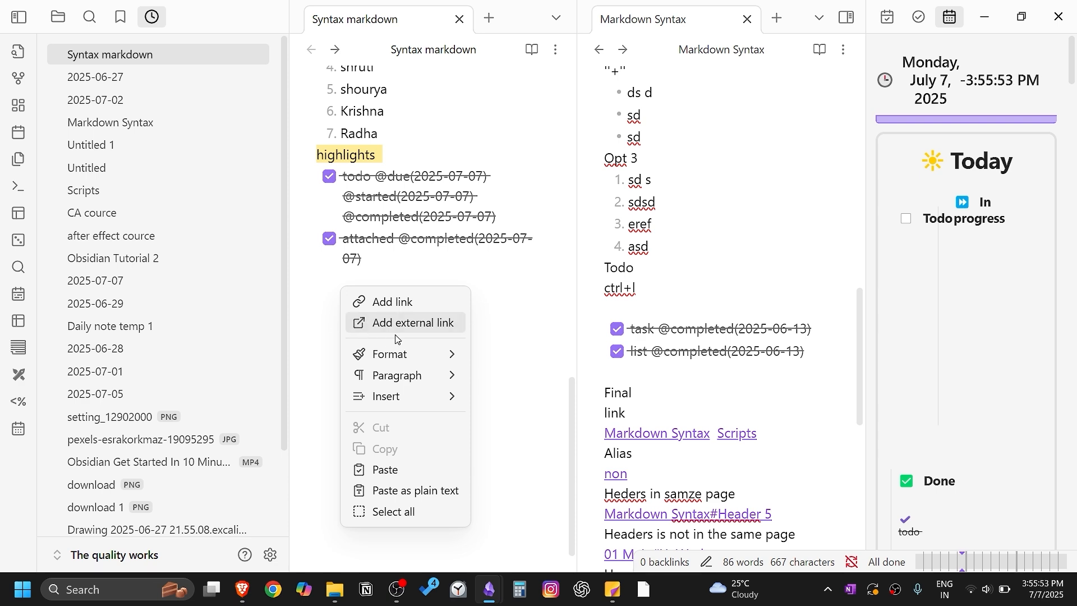
pyautogui.moveTo(423, 363)
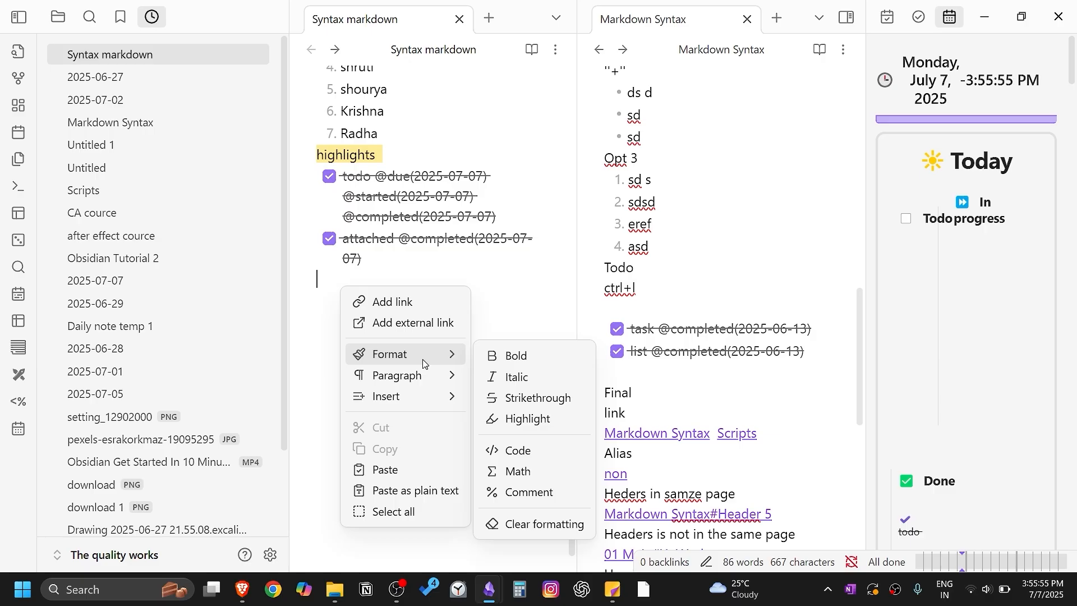
pyautogui.click(510, 356)
pyautogui.click(402, 299)
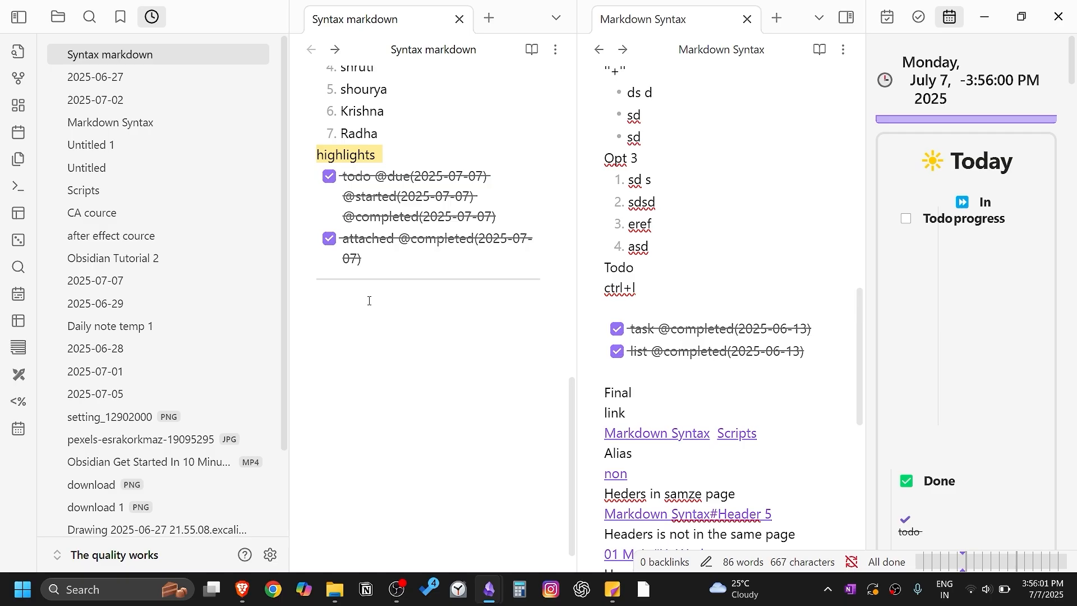
pyautogui.rightClick(370, 301)
pyautogui.moveTo(474, 366)
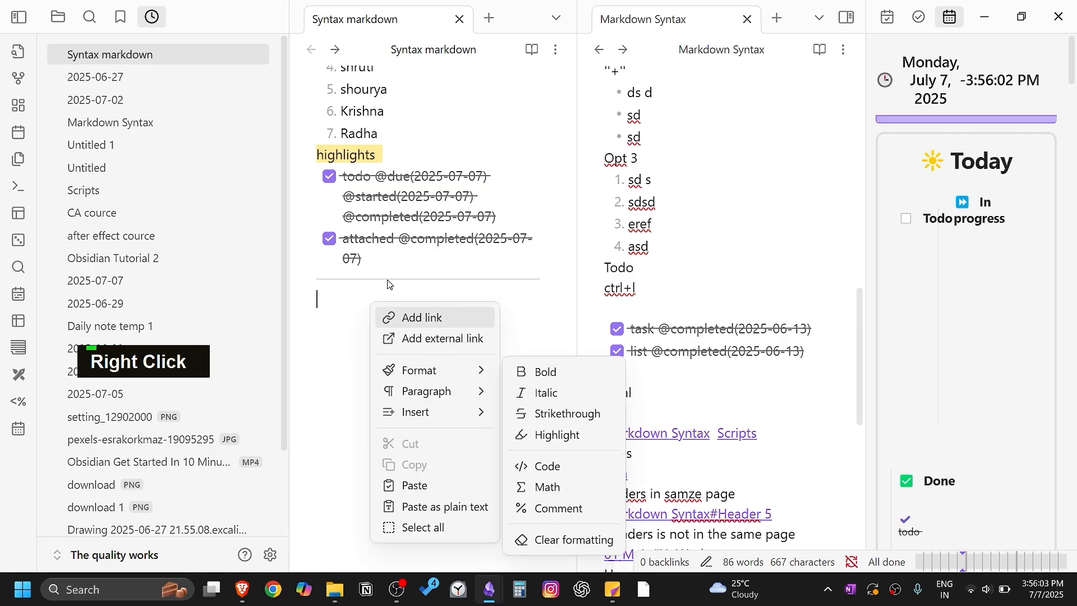
pyautogui.click(539, 371)
pyautogui.click(377, 279)
pyautogui.click(366, 309)
pyautogui.doubleClick(381, 284)
pyautogui.click(375, 300)
# Step: Insert empty Italic markers on a line below the divider and start a new line under them
pyautogui.rightClick(330, 321)
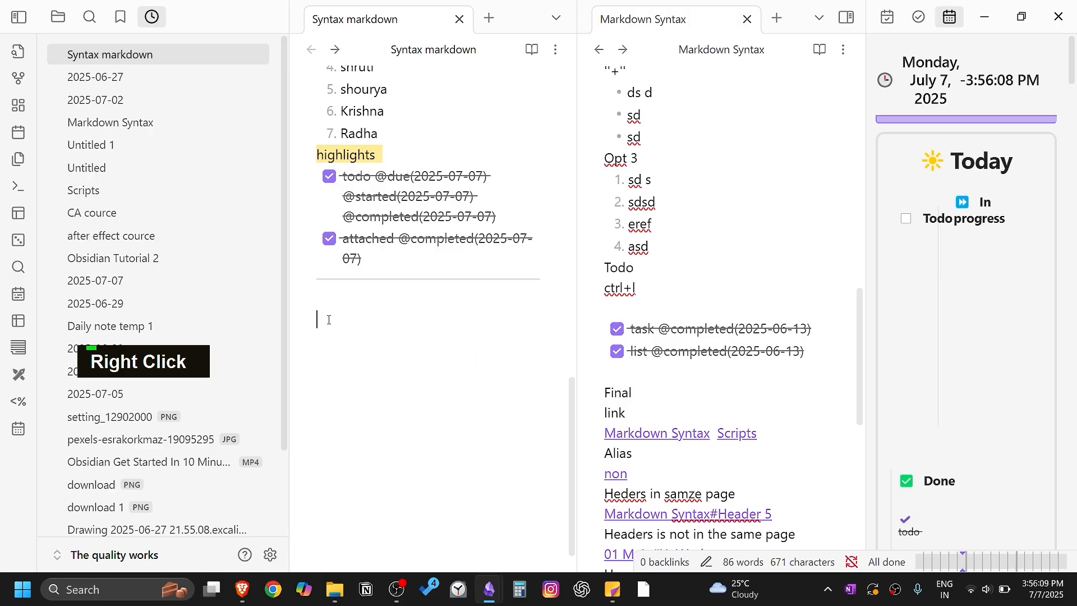
pyautogui.moveTo(444, 387)
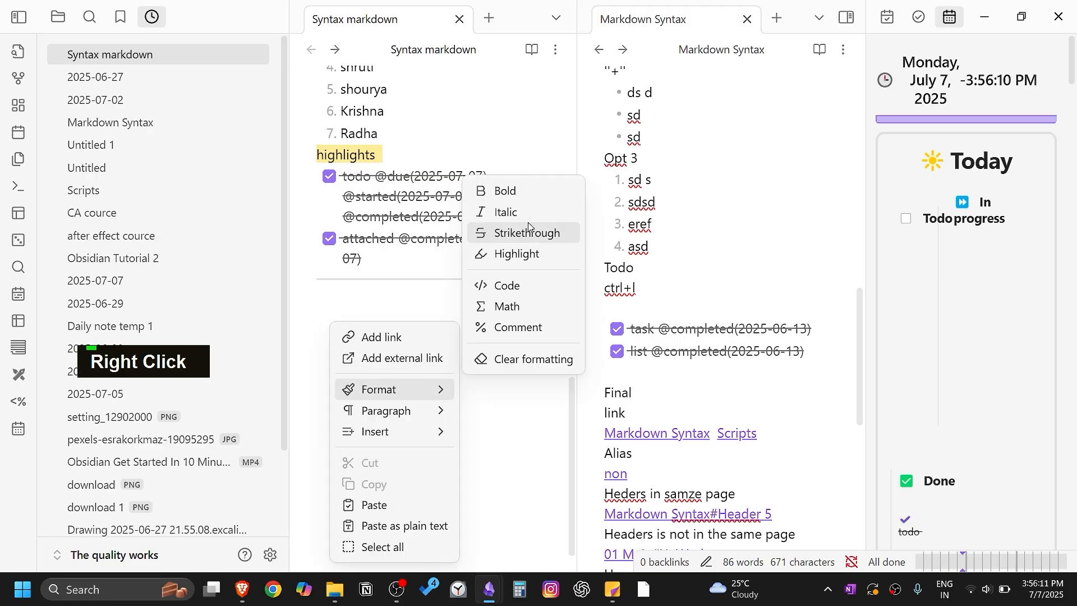
pyautogui.click(493, 212)
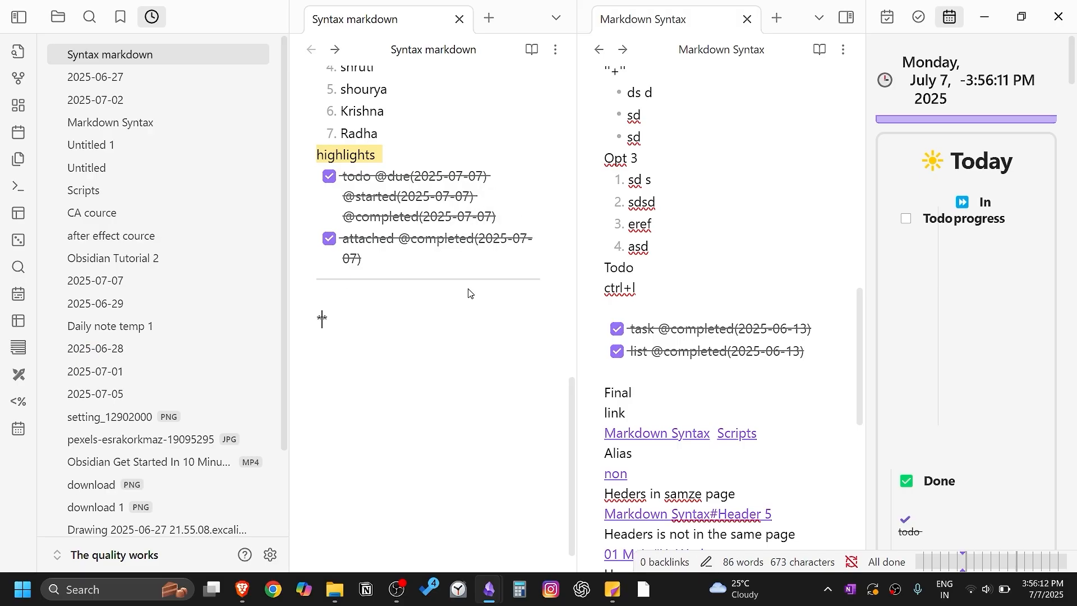
pyautogui.press('Return')
# Step: Insert empty Math markers on the line below the italic markers
pyautogui.rightClick(344, 355)
pyautogui.moveTo(443, 168)
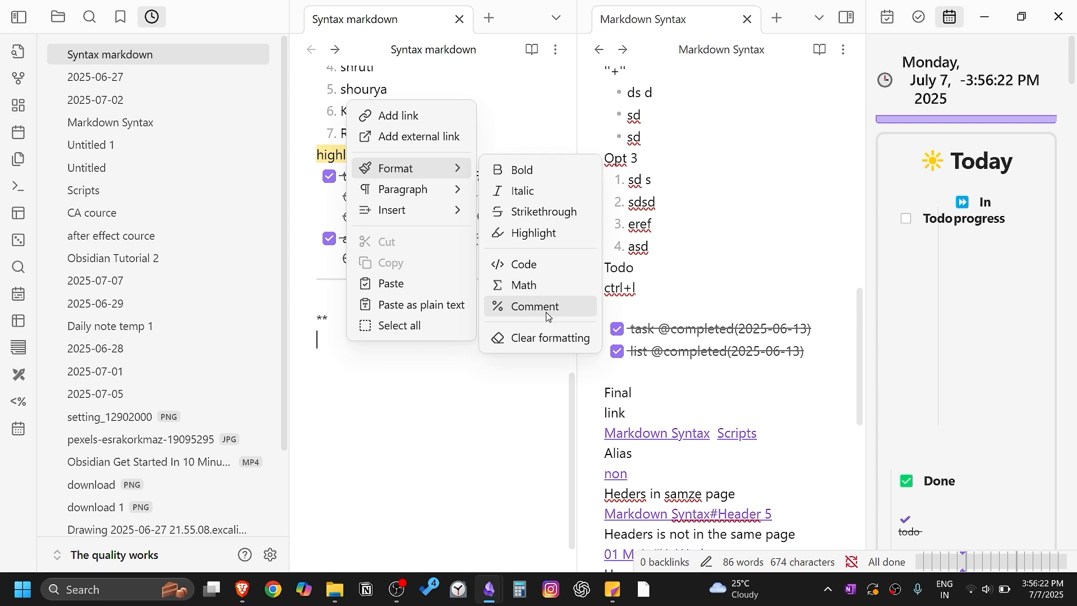
pyautogui.click(521, 285)
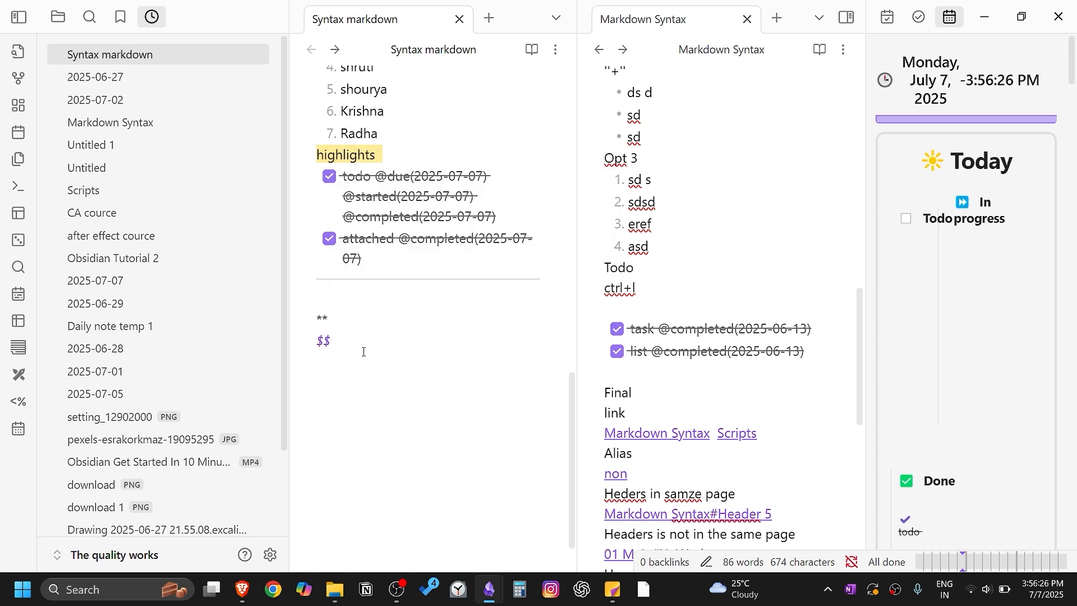
# Step: Add a second horizontal rule made of seven hyphens directly below the asterisk rule in the Syntax markdown note
pyautogui.press('Return')
pyautogui.scroll(-5, 749, 367)
pyautogui.scroll(5, 748, 367)
pyautogui.click(387, 292)
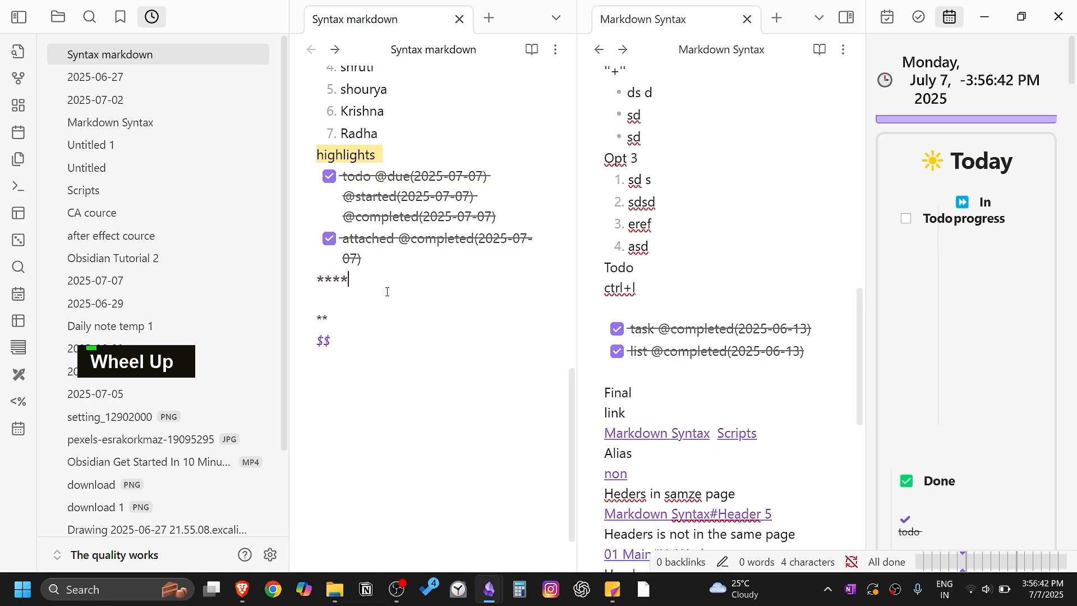
pyautogui.press('Return')
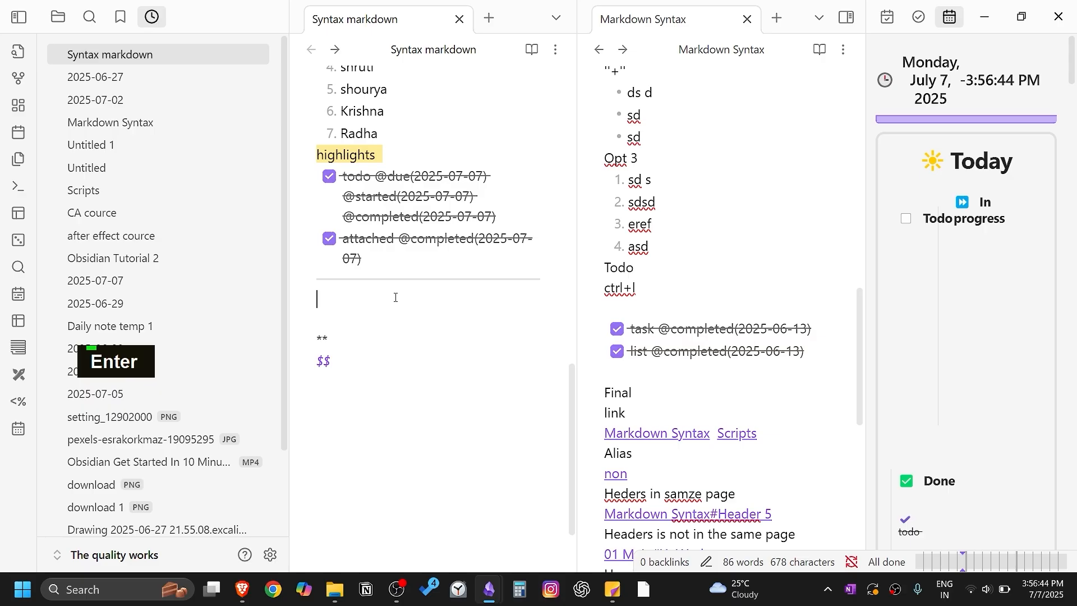
pyautogui.write('-------')
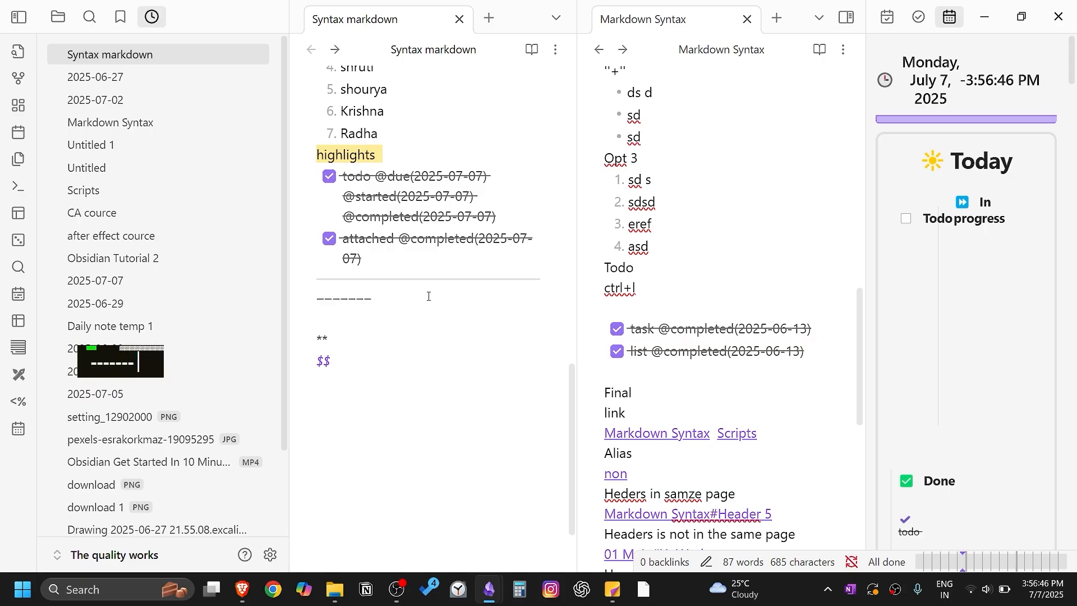
pyautogui.press('Return')
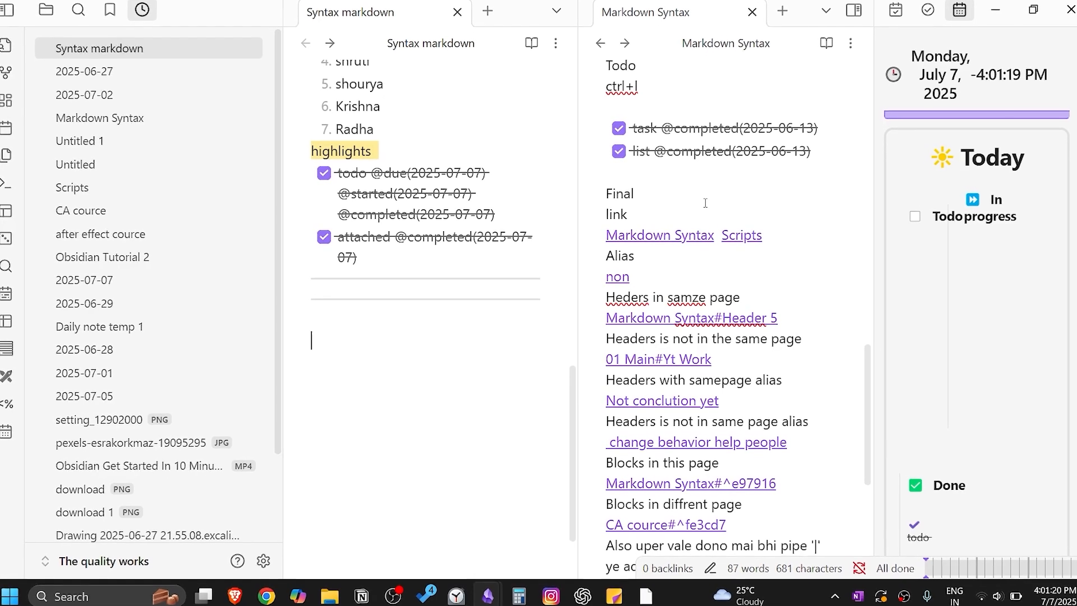
# Step: Open the local graph of the Syntax markdown note and dock it in the right sidebar
pyautogui.hotkey('ctrl', 'p')
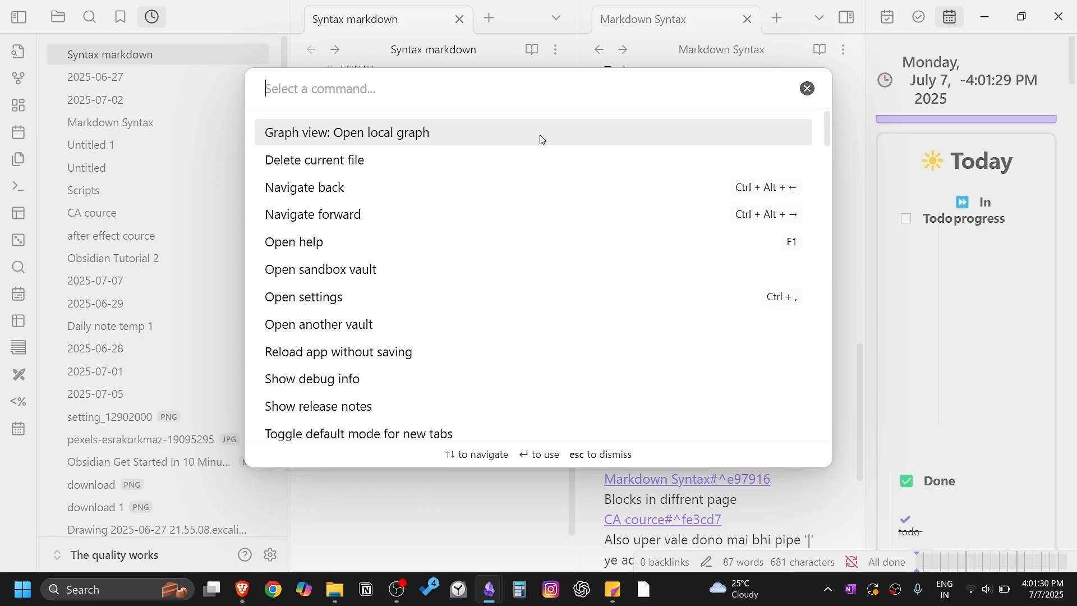
pyautogui.write('gra')
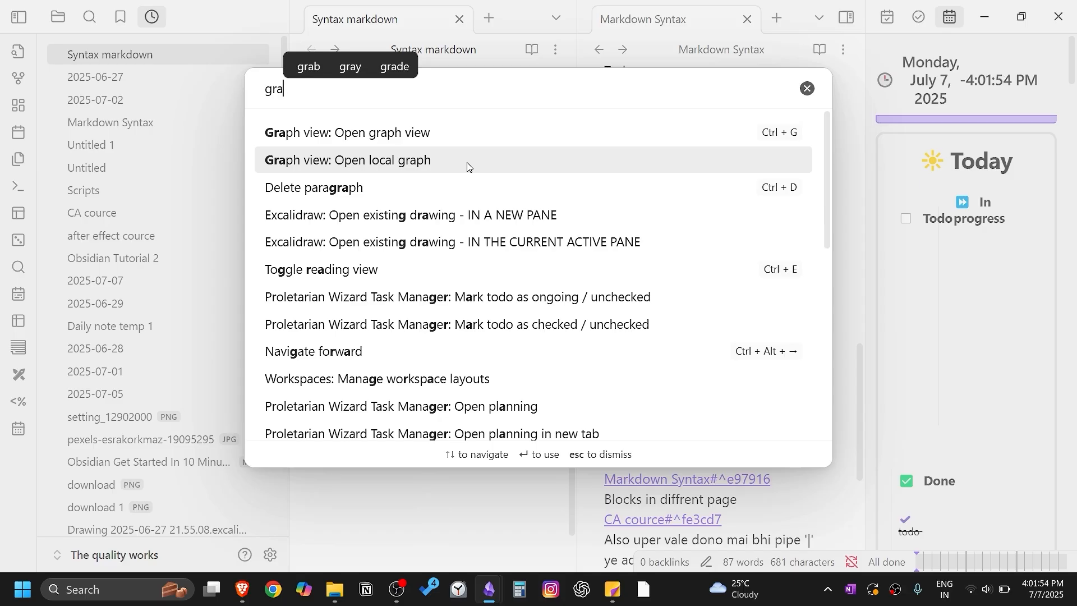
pyautogui.click(467, 163)
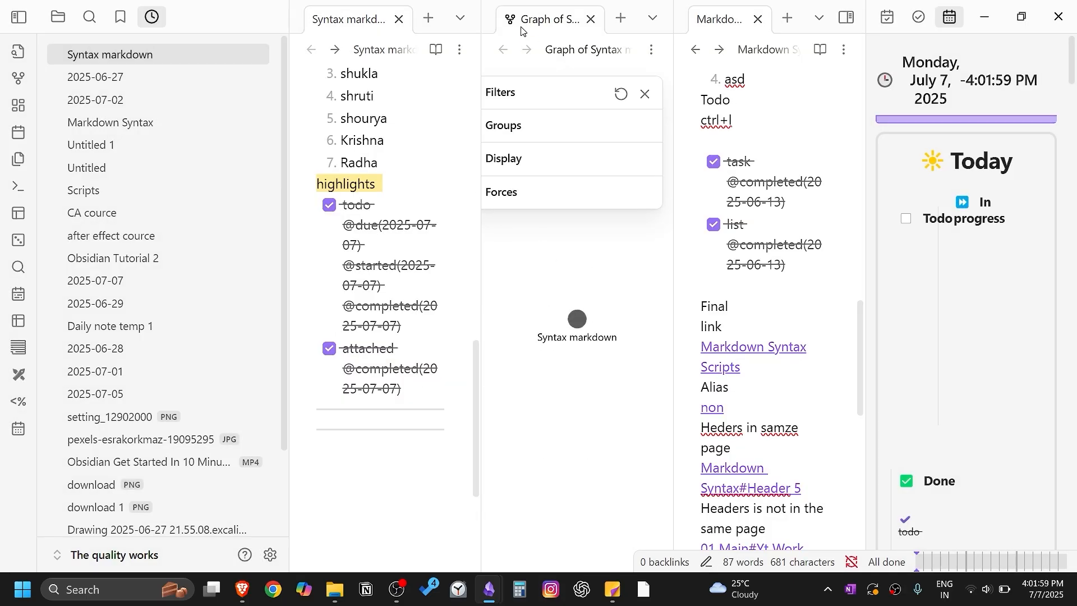
pyautogui.moveTo(550, 19); pyautogui.dragTo(874, 28)
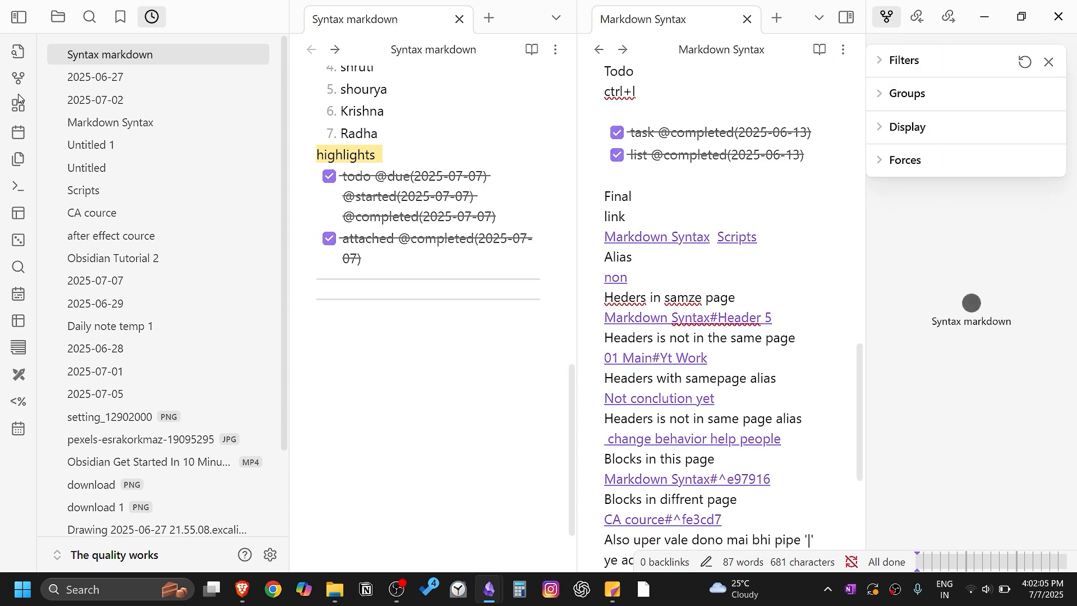
# Step: Open the graph view of the whole vault and examine how its notes are linked
pyautogui.click(19, 78)
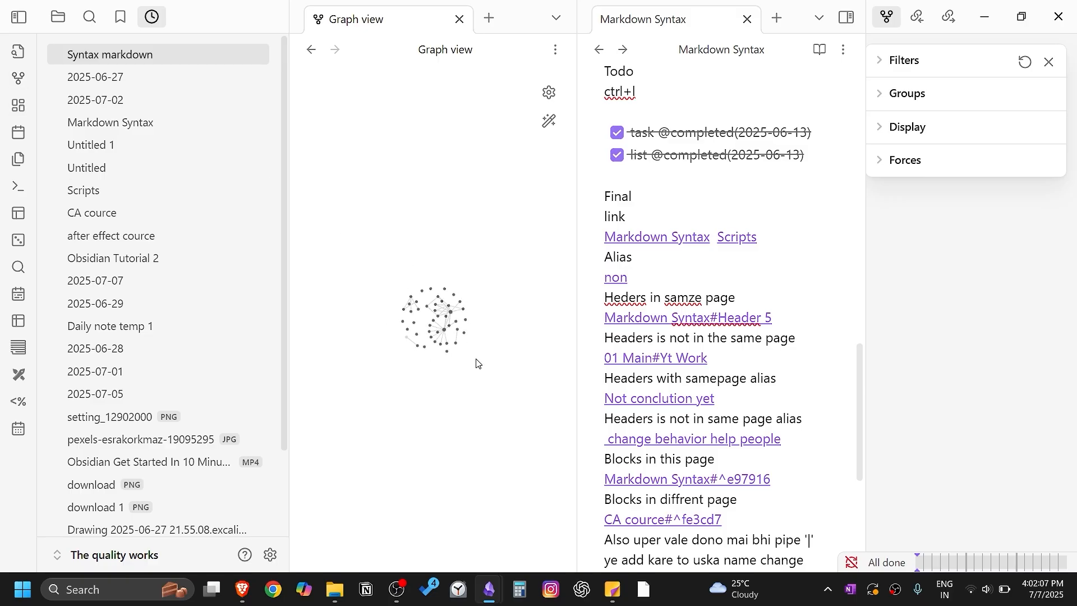
pyautogui.scroll(5, 481, 361)
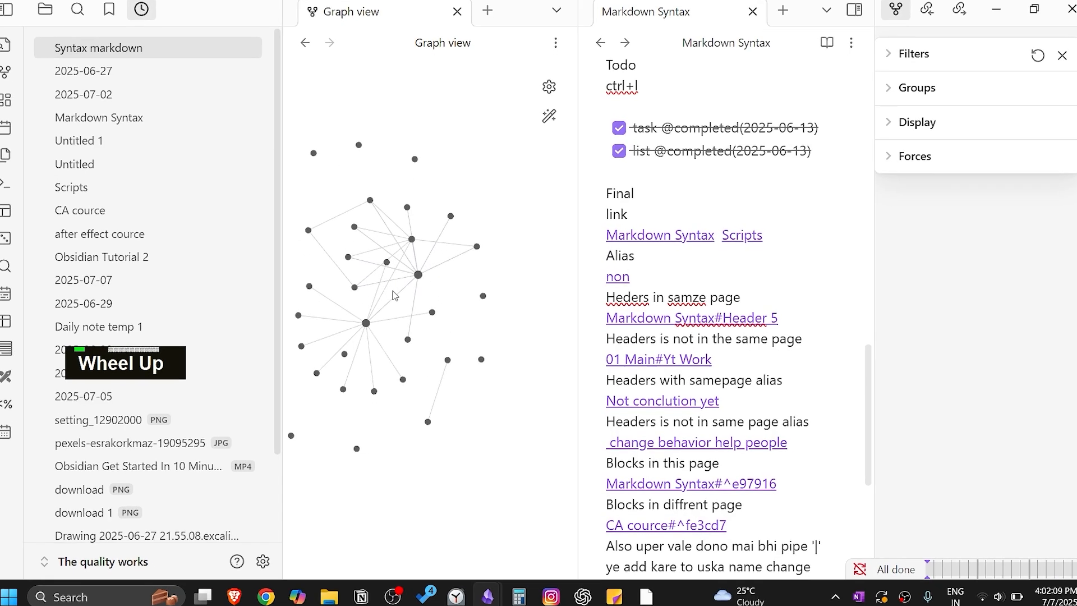
pyautogui.middleClick(395, 295)
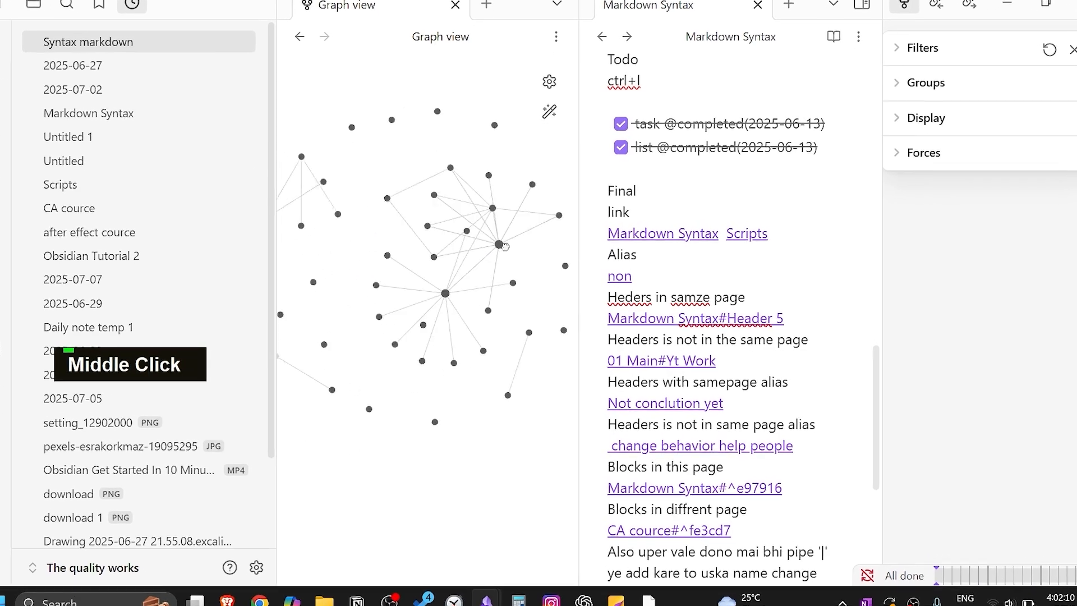
pyautogui.scroll(-2, 431, 214)
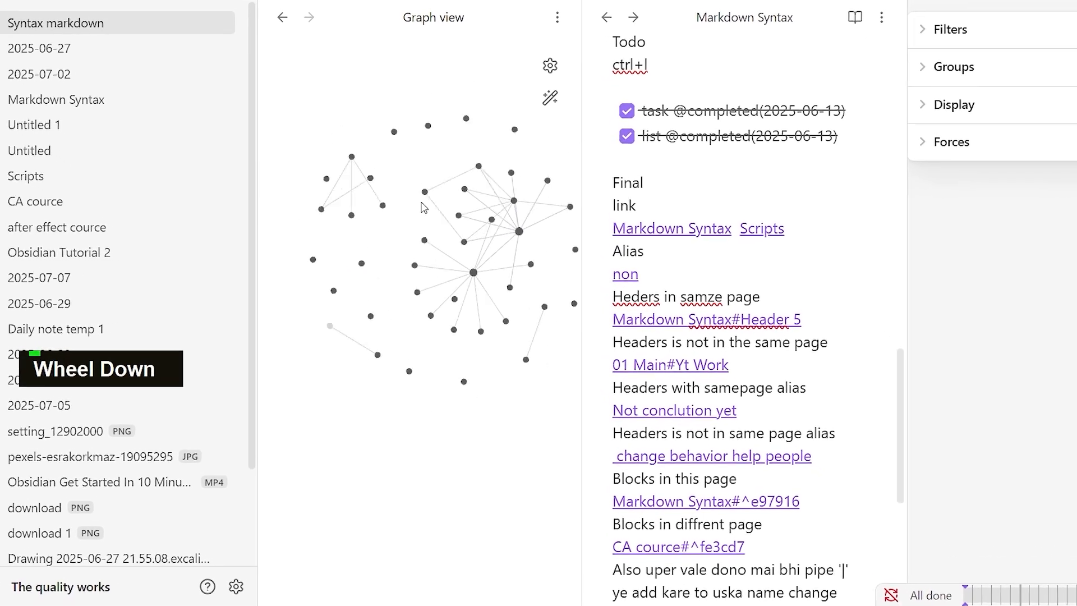
pyautogui.scroll(-3, 423, 207)
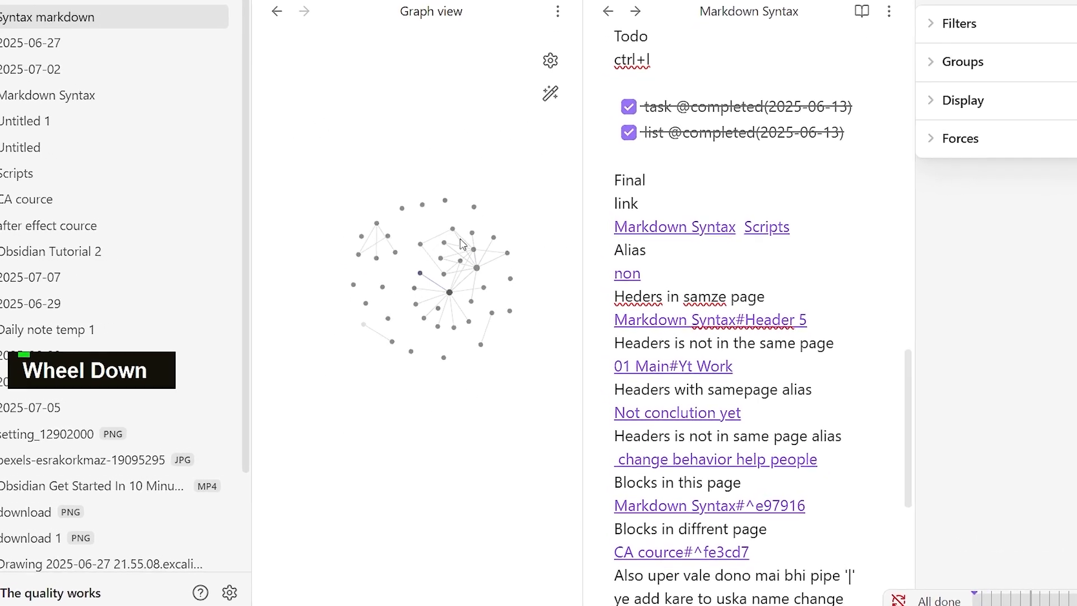
pyautogui.scroll(3, 465, 311)
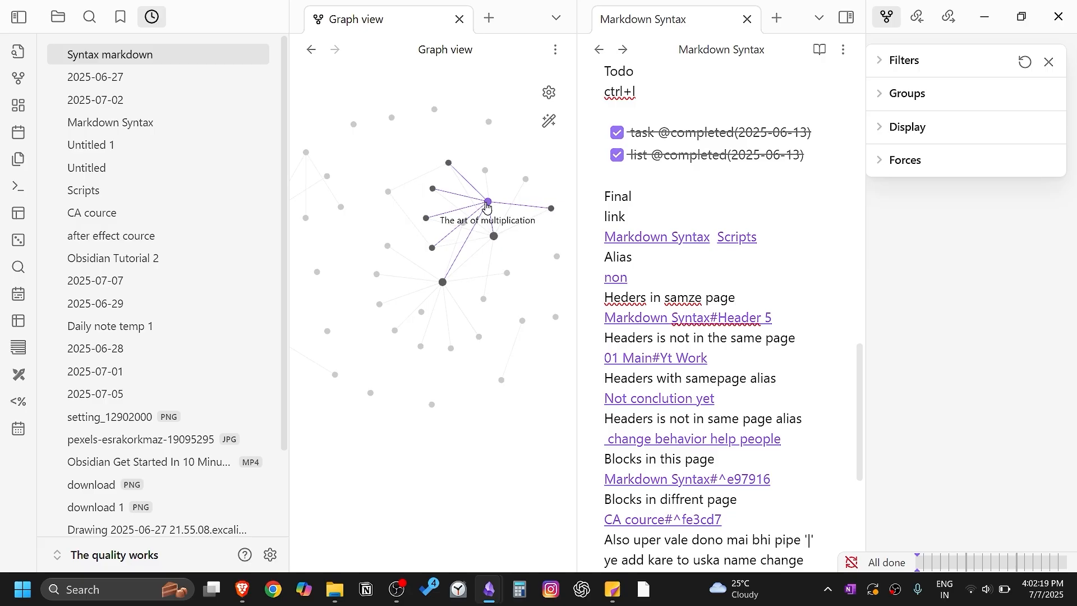
pyautogui.middleClick(392, 237)
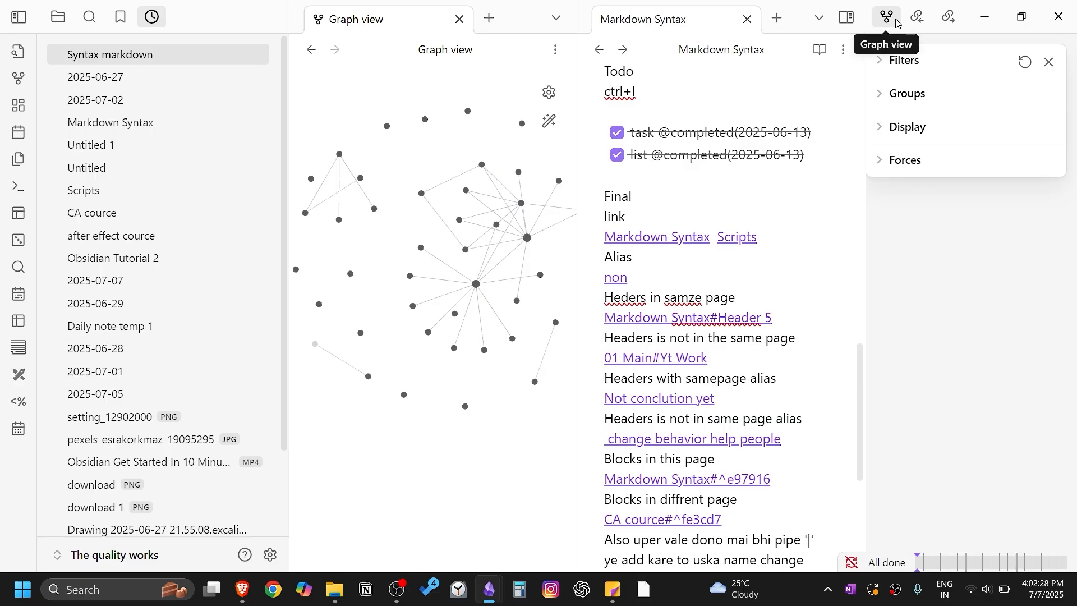
# Step: Close the settings panel of the docked local graph
pyautogui.click(1047, 63)
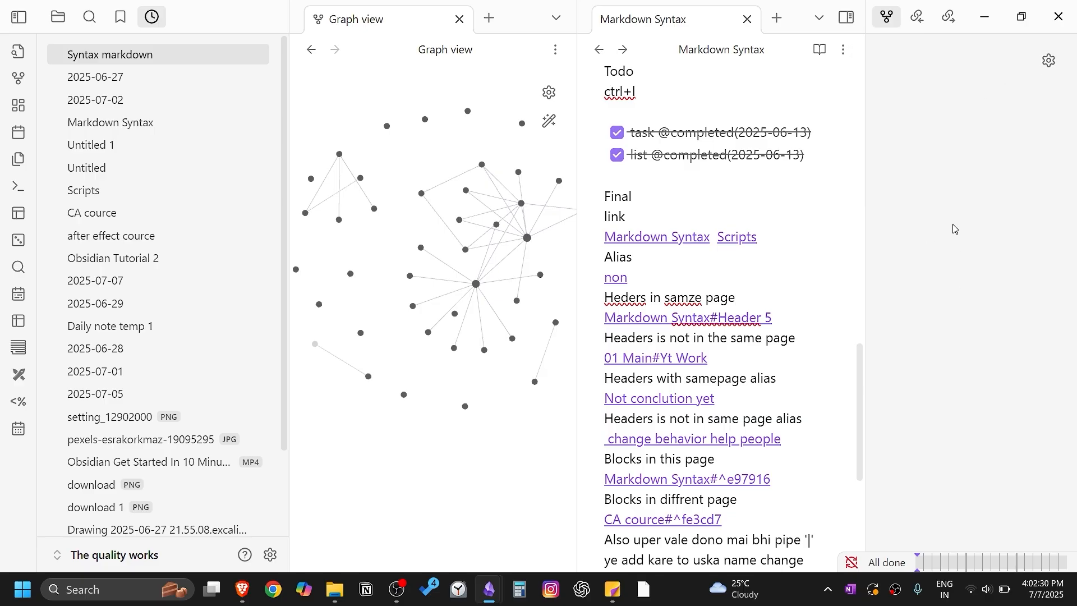
pyautogui.scroll(-1, 954, 228)
pyautogui.scroll(1, 963, 228)
pyautogui.scroll(-1, 962, 228)
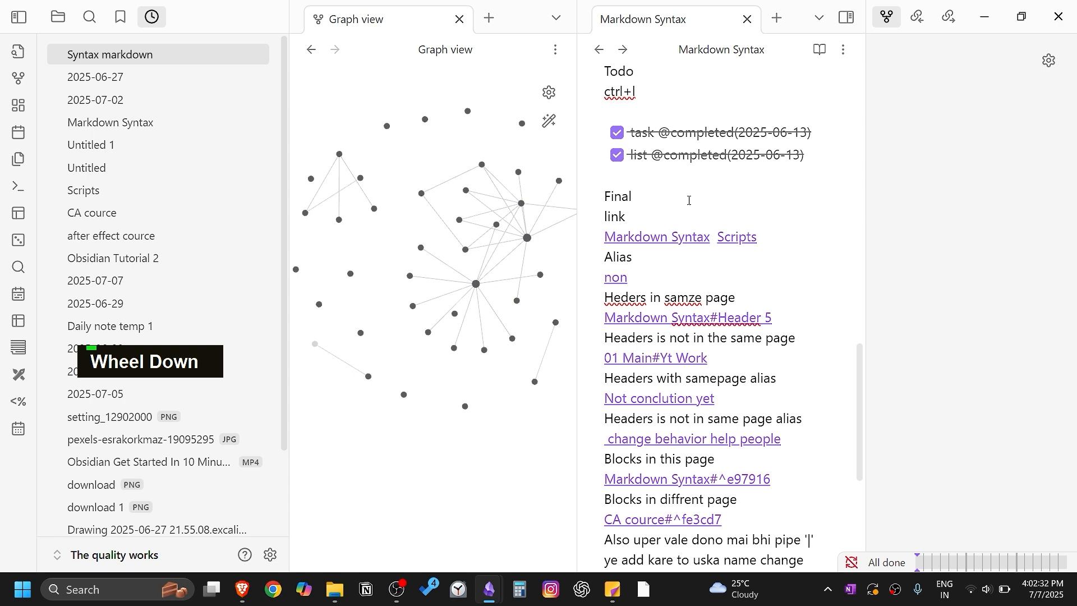
# Step: Go back from the vault graph to the Syntax markdown note and look over its lists and tasks
pyautogui.click(311, 49)
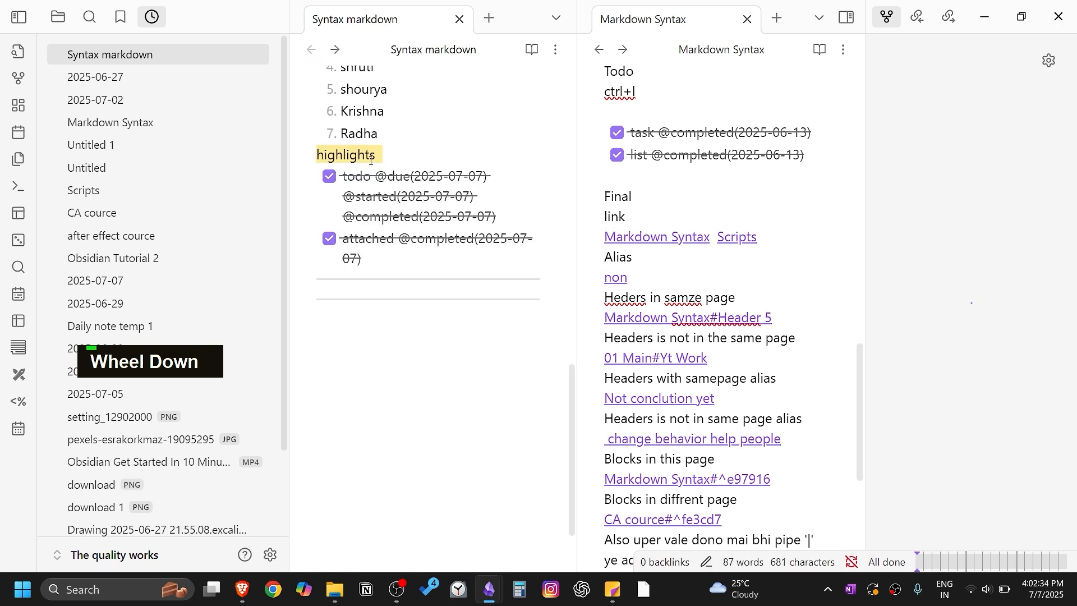
pyautogui.scroll(3, 436, 295)
pyautogui.scroll(-6, 436, 295)
pyautogui.scroll(4, 405, 132)
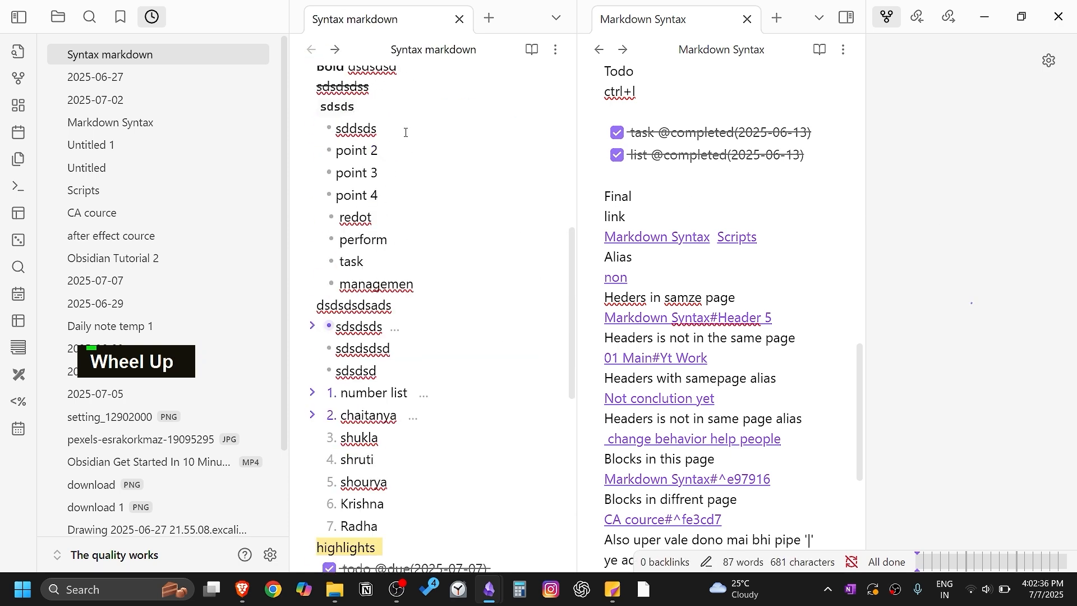
pyautogui.scroll(-1, 954, 179)
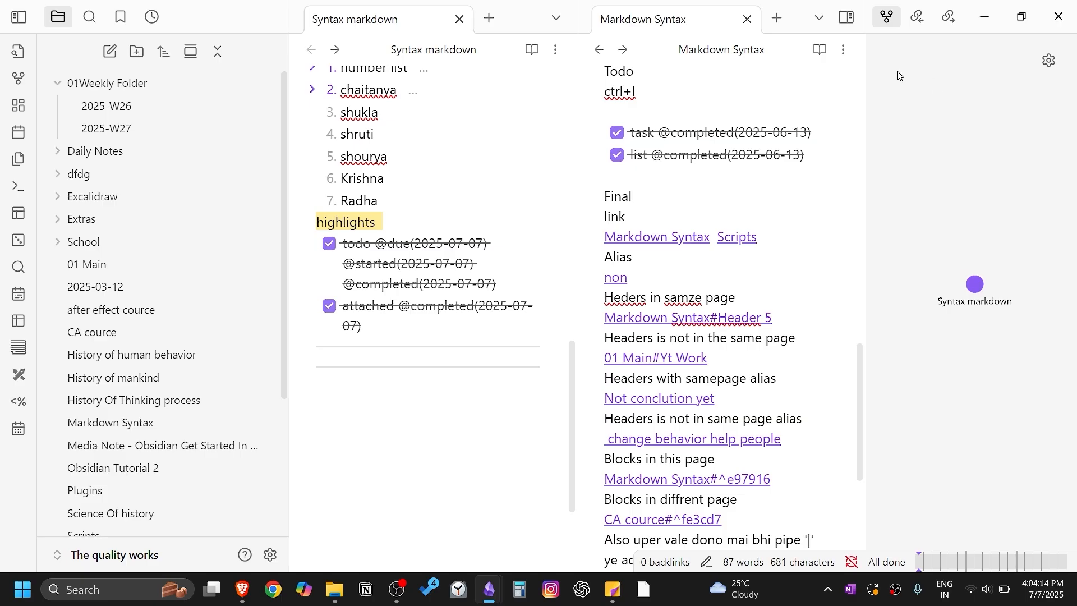
# Step: Examine the Syntax markdown node in the docked local graph at different zoom levels and bring it back into view
pyautogui.scroll(-3, 981, 295)
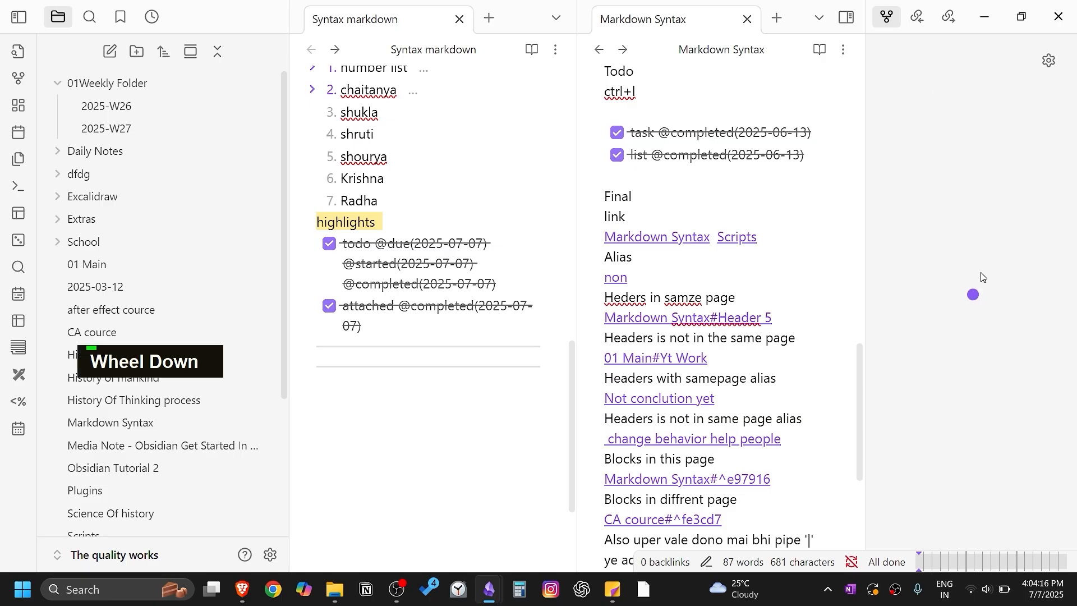
pyautogui.scroll(1, 983, 335)
pyautogui.scroll(-1, 986, 338)
pyautogui.scroll(1, 987, 337)
pyautogui.scroll(-1, 983, 339)
pyautogui.scroll(1, 980, 350)
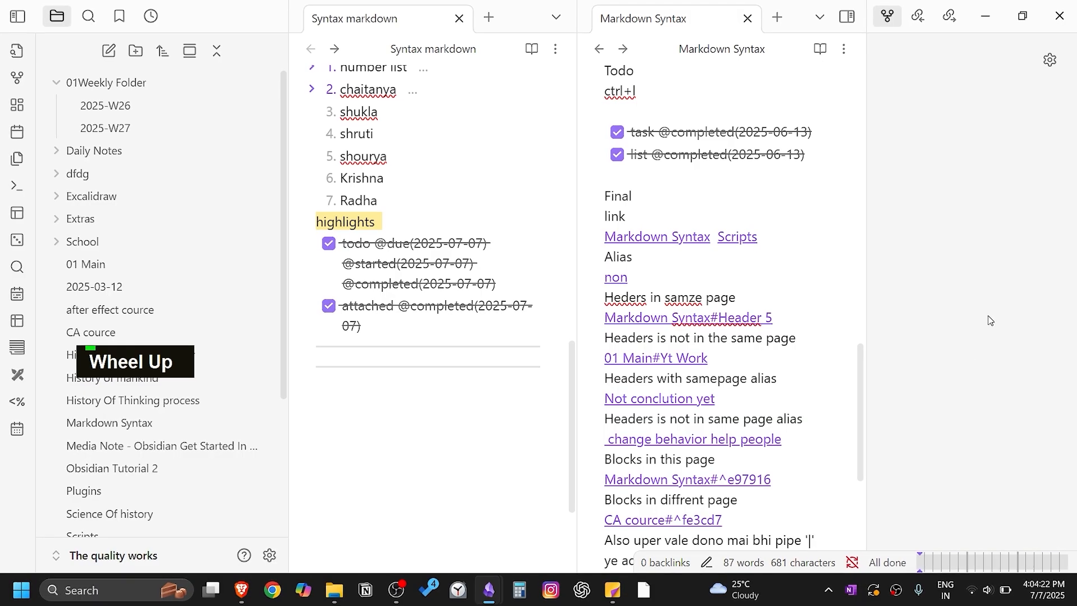
pyautogui.scroll(-1, 982, 339)
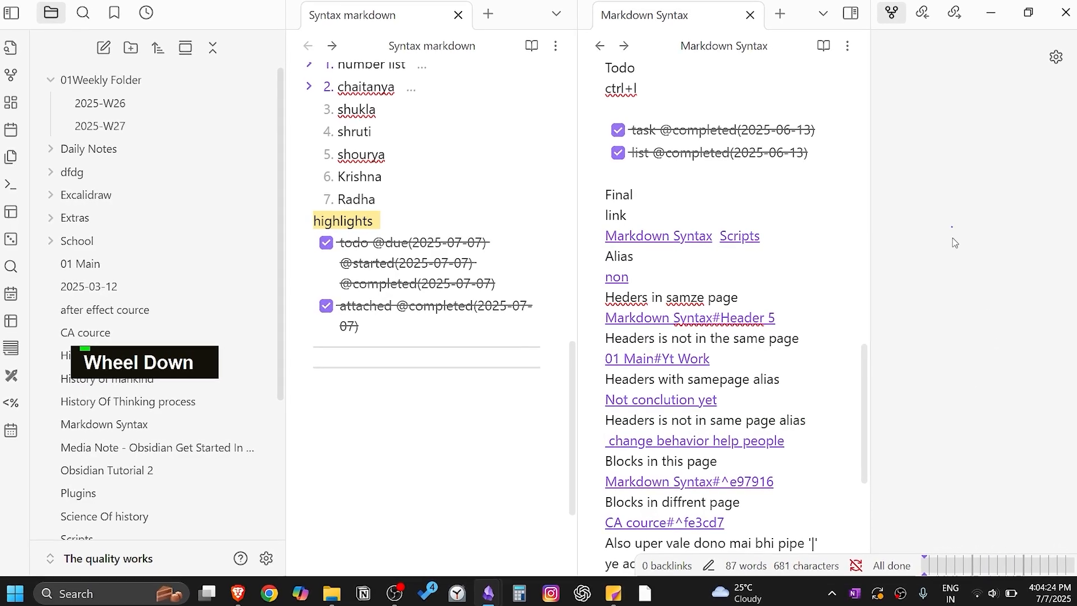
pyautogui.rightClick(968, 261)
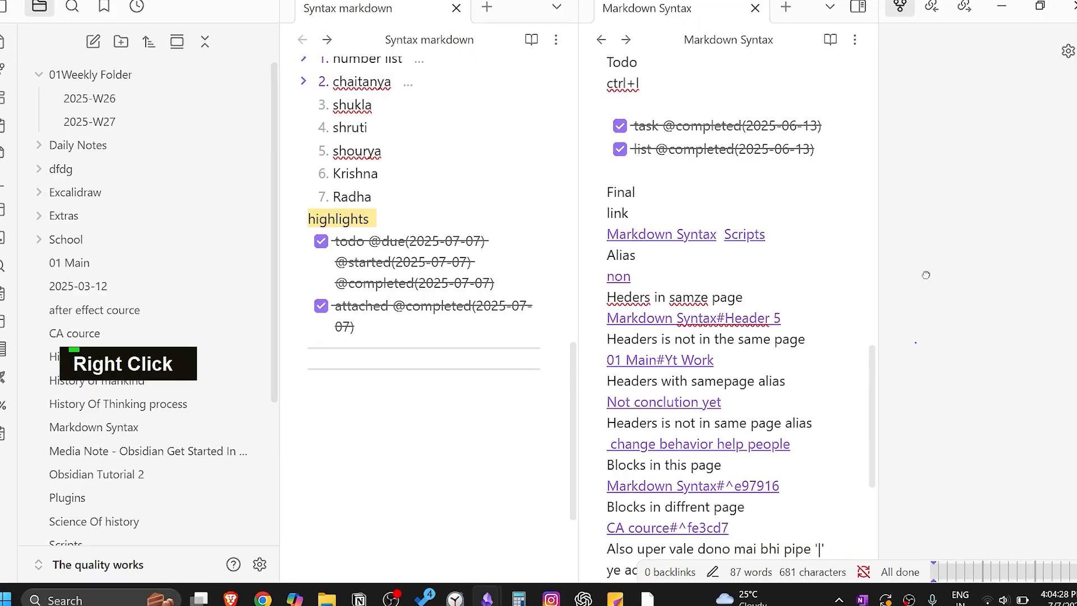
pyautogui.scroll(1, 988, 287)
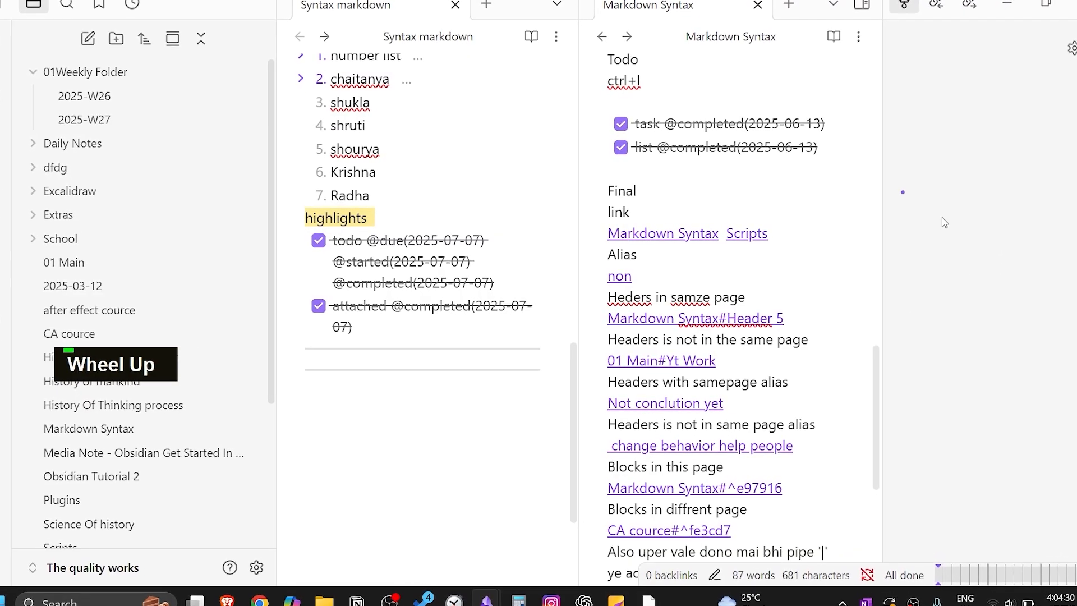
pyautogui.middleClick(1038, 260)
pyautogui.scroll(2, 1043, 259)
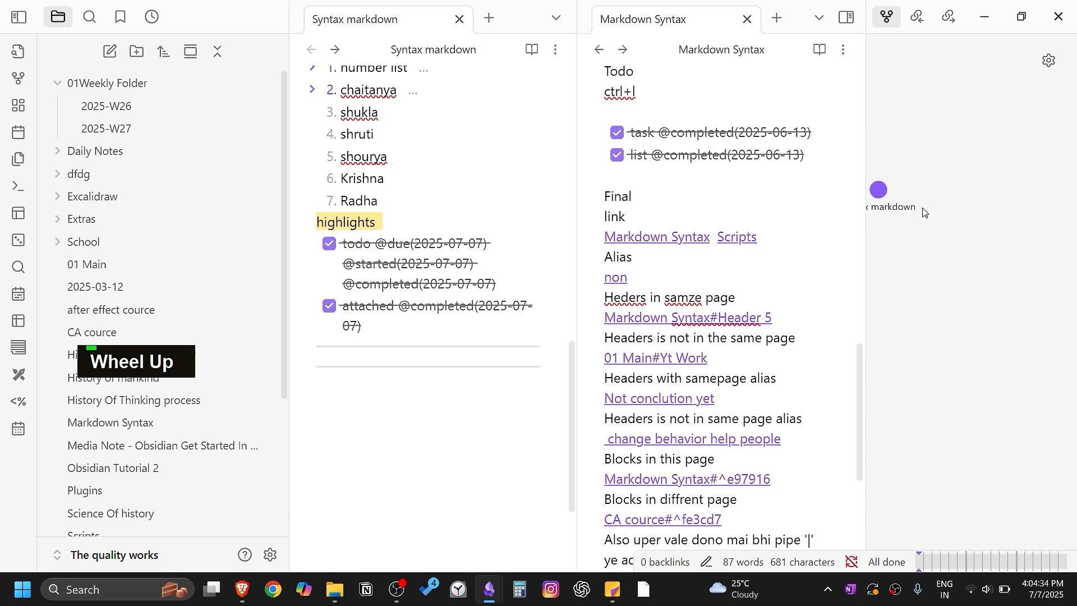
pyautogui.middleClick(981, 230)
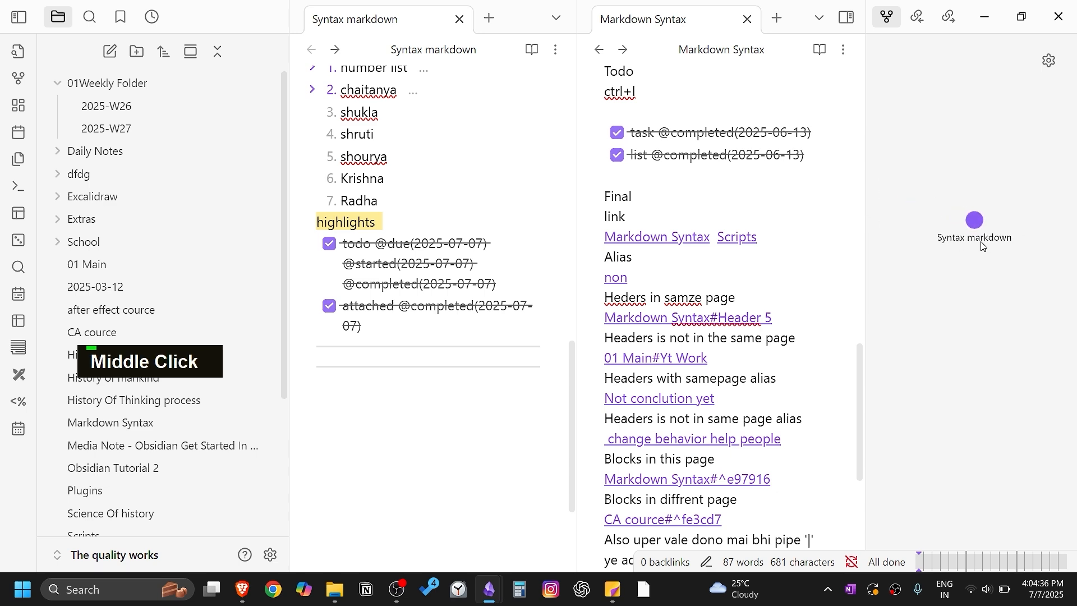
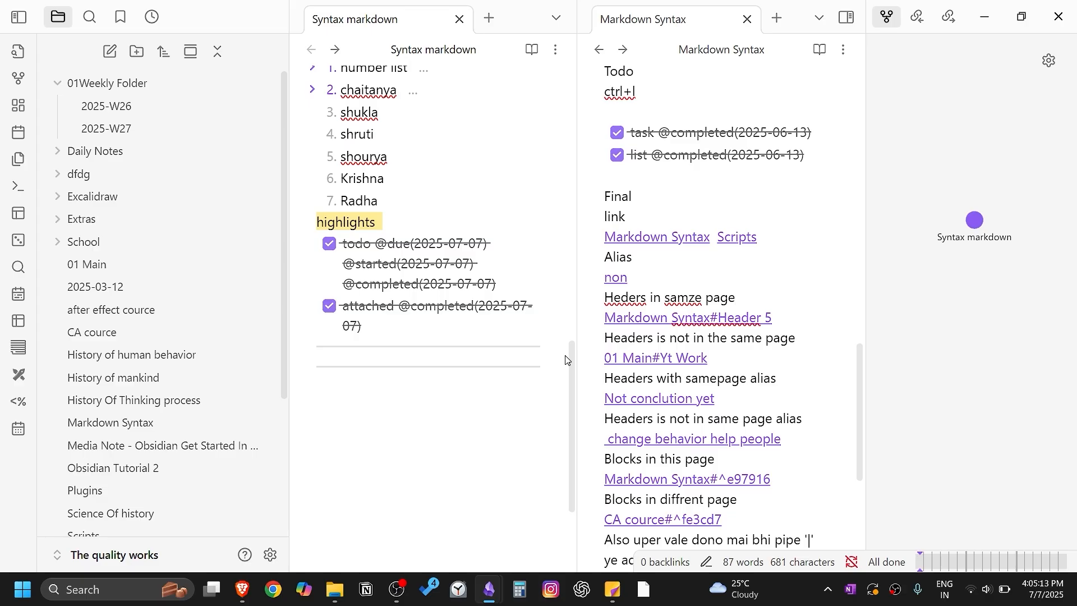
# Step: Pin the local graph in the sidebar
pyautogui.write('[[')
pyautogui.rightClick(888, 21)
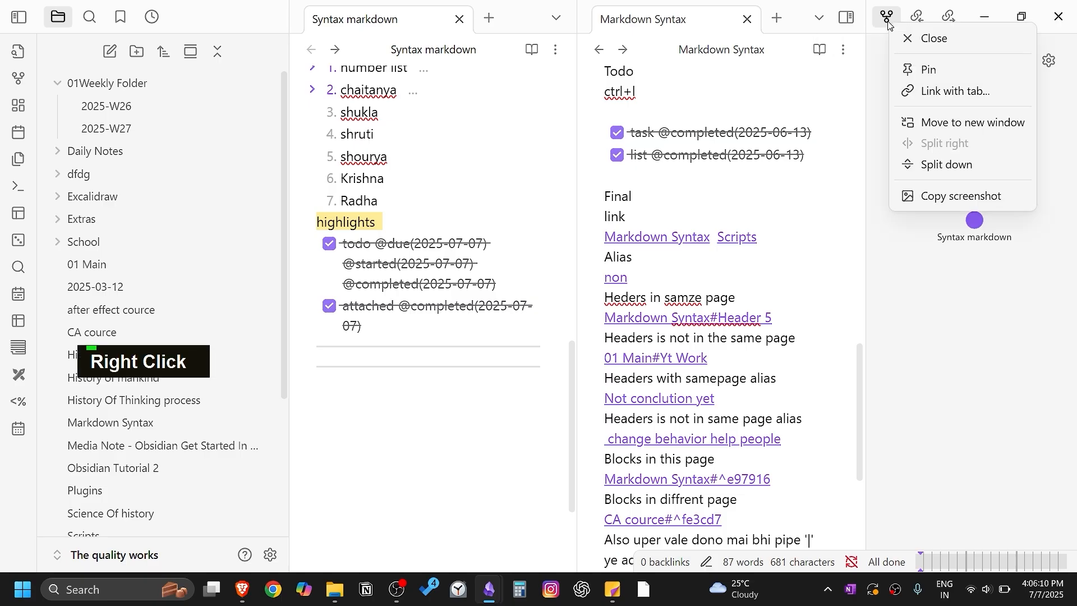
pyautogui.click(940, 71)
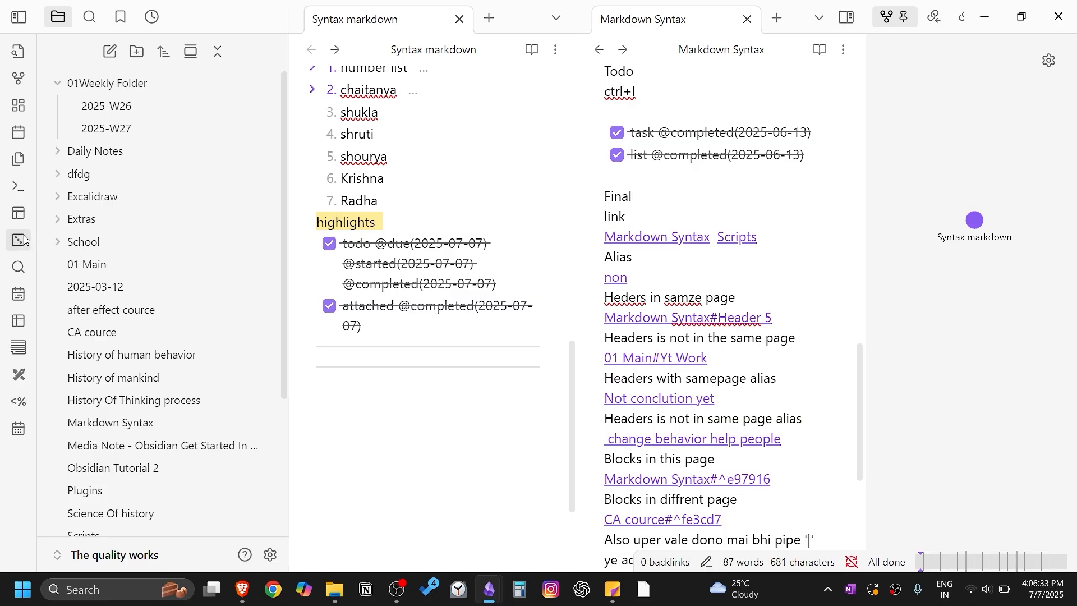
# Step: Delete the saved workspace layout Sdsdsd and save the current workspace layout as New
pyautogui.click(20, 213)
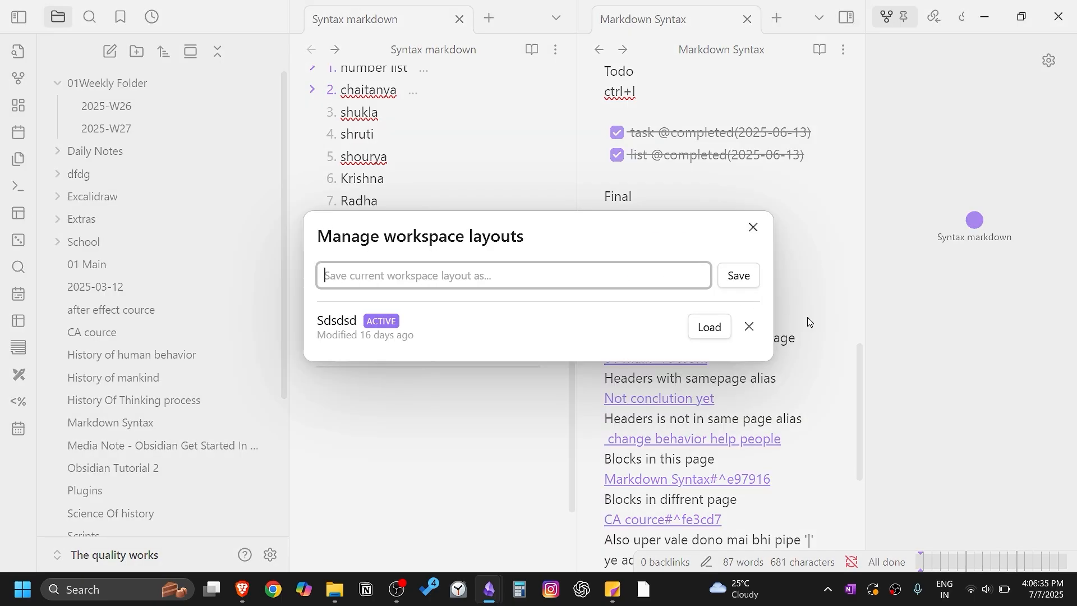
pyautogui.click(622, 327)
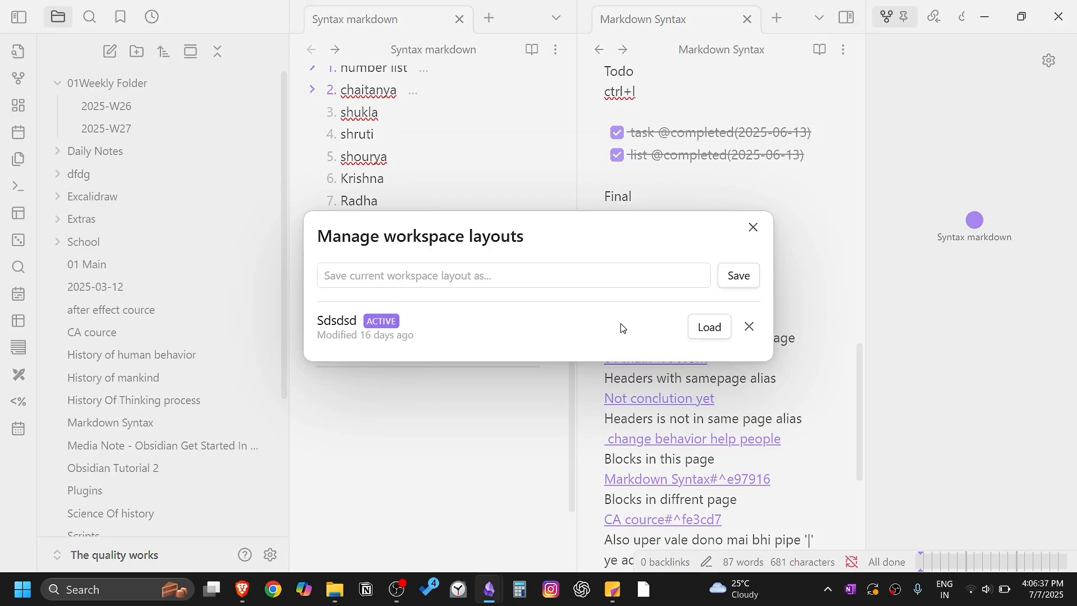
pyautogui.click(760, 327)
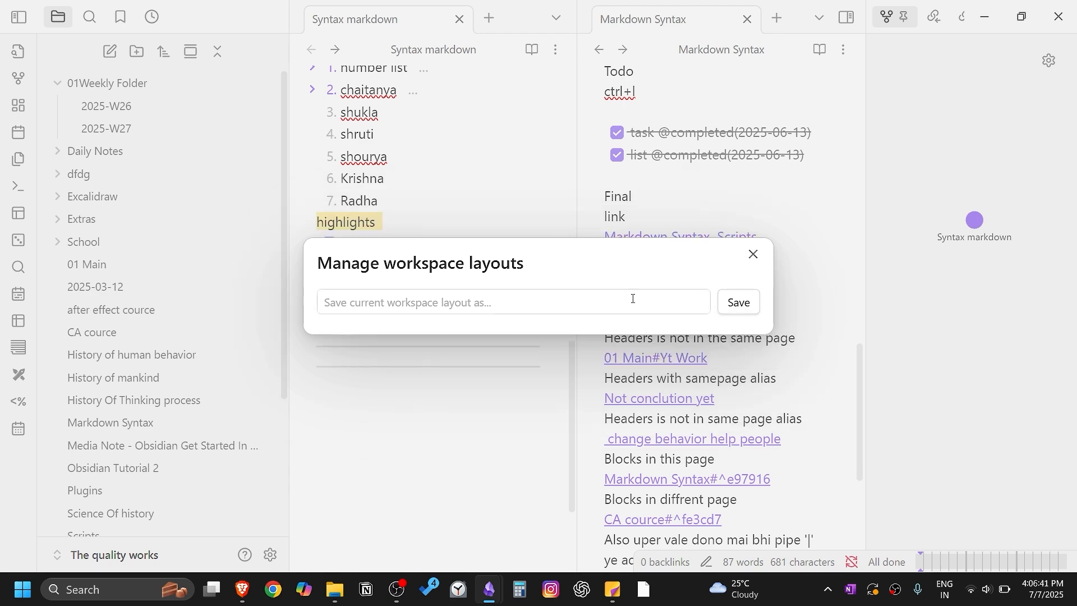
pyautogui.write('New')
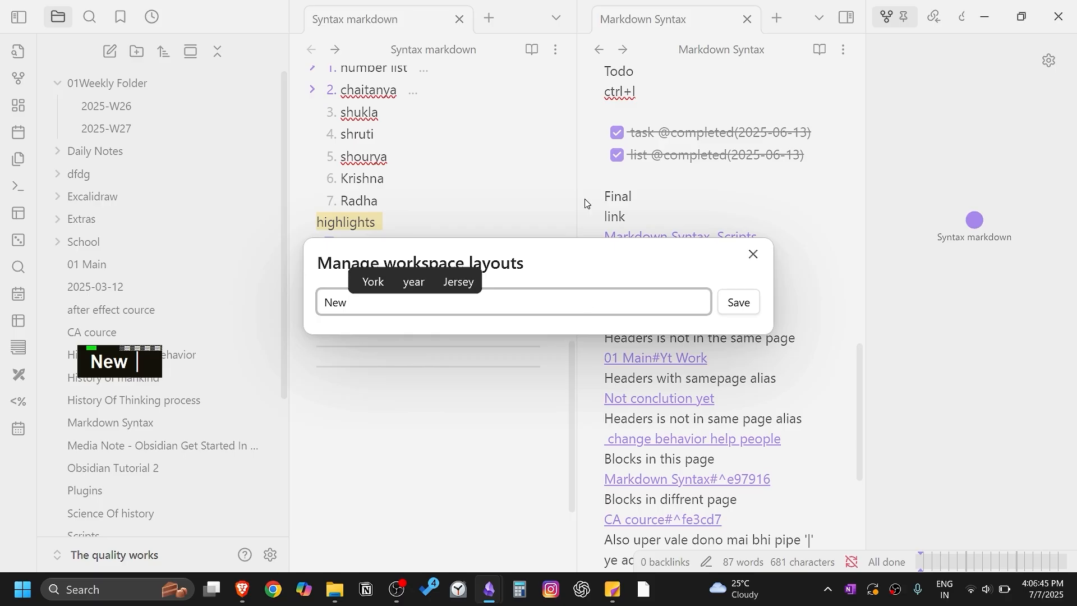
pyautogui.click(738, 303)
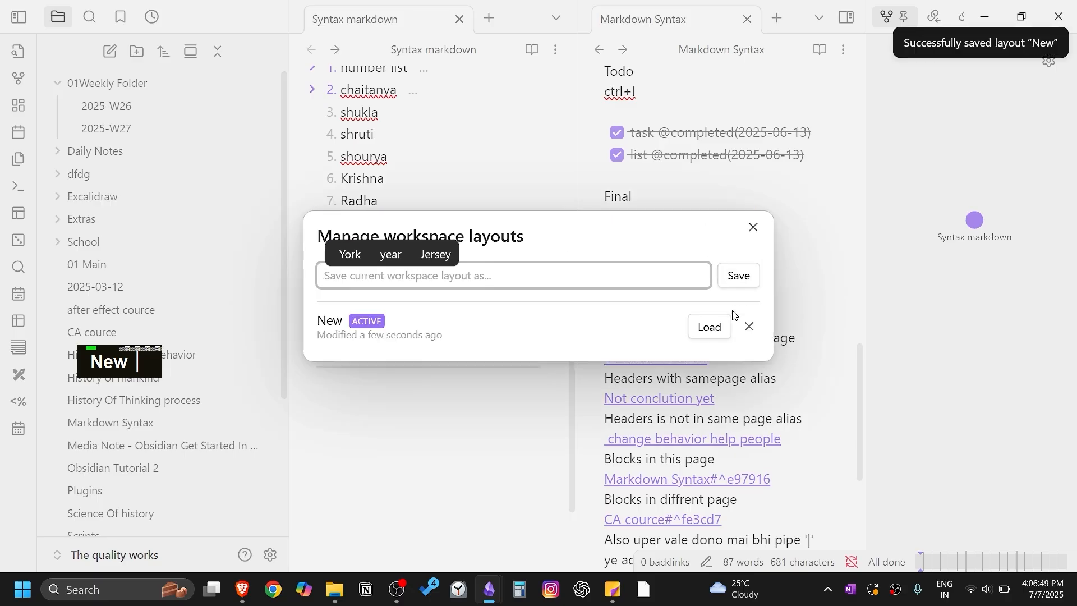
# Step: Load the saved workspace layout New and look over the lists, tasks and link examples in both notes
pyautogui.click(707, 326)
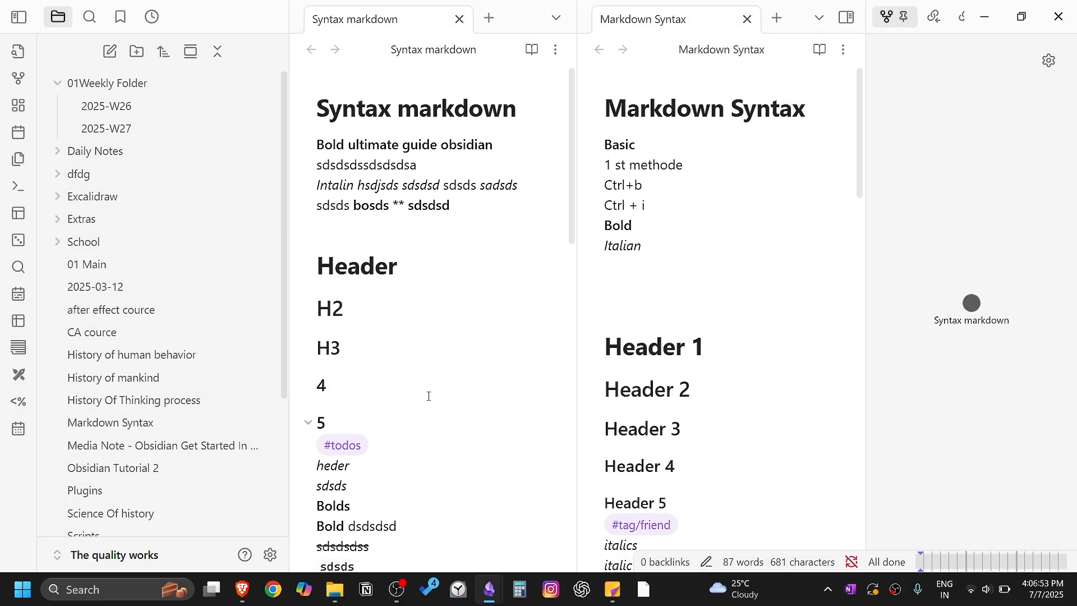
pyautogui.scroll(-12, 428, 396)
pyautogui.scroll(12, 467, 442)
pyautogui.scroll(-12, 454, 315)
pyautogui.click(445, 296)
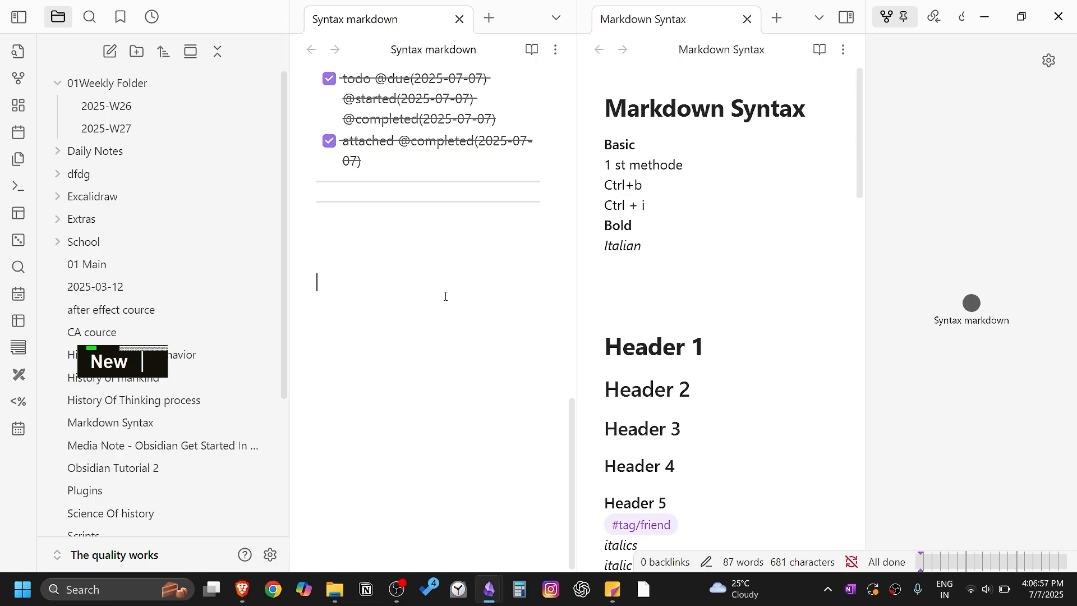
pyautogui.scroll(-10, 678, 423)
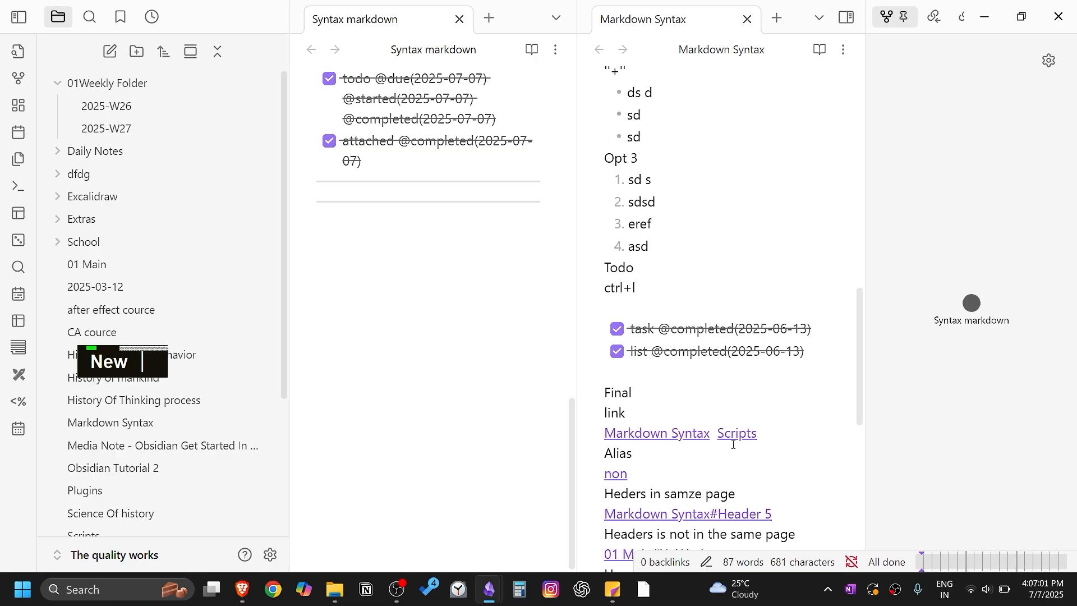
pyautogui.scroll(-3, 732, 444)
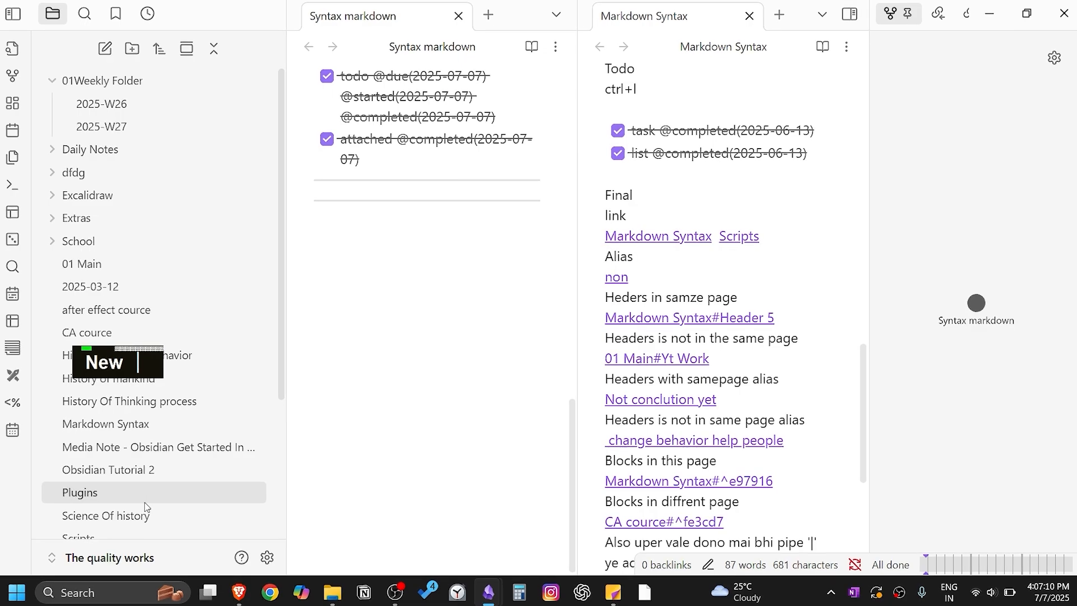
pyautogui.scroll(6, 482, 141)
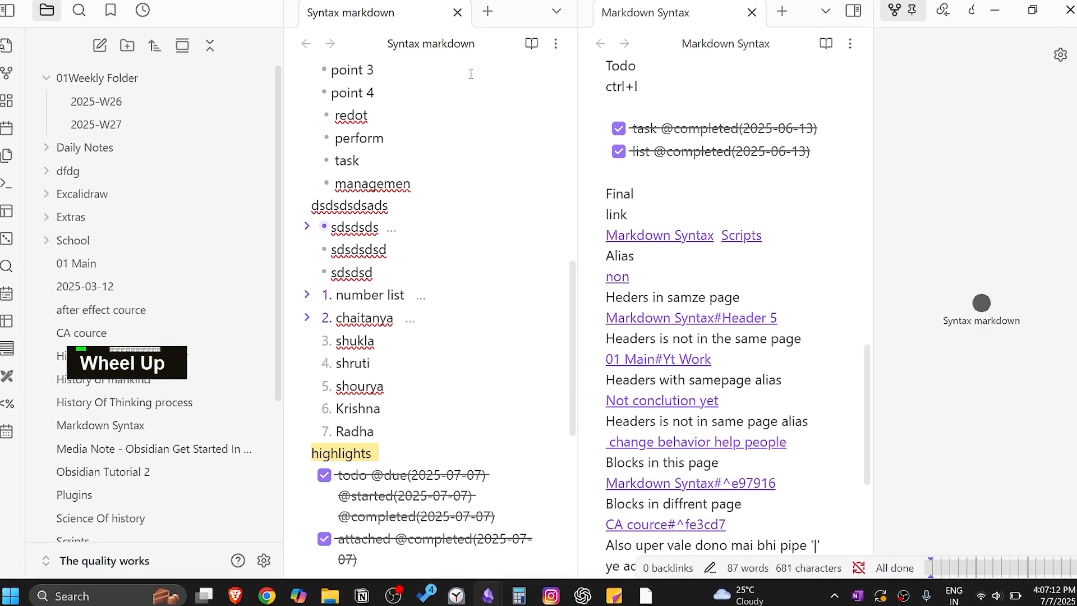
pyautogui.scroll(-4, 479, 138)
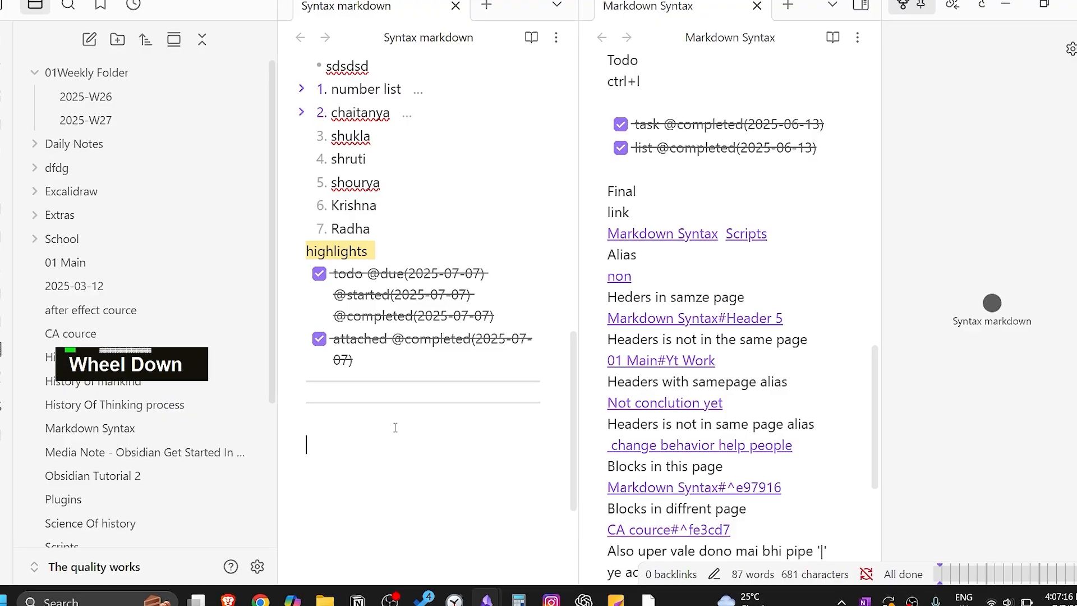
# Step: Insert an internal link to the Syntax markdown note itself below that note's horizontal rules
pyautogui.click(392, 420)
pyautogui.write('[[')
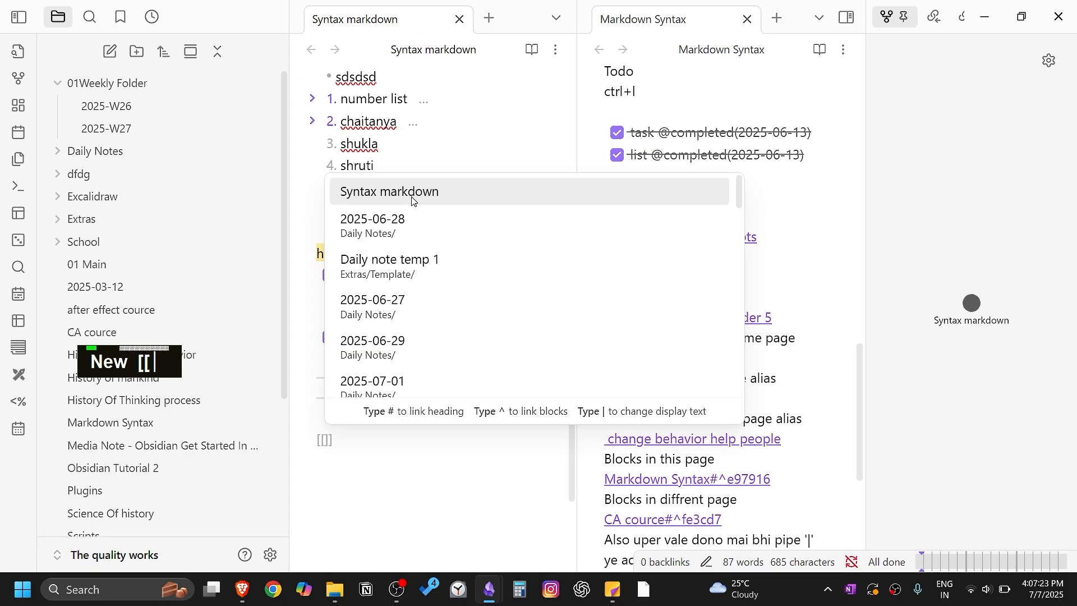
pyautogui.click(412, 197)
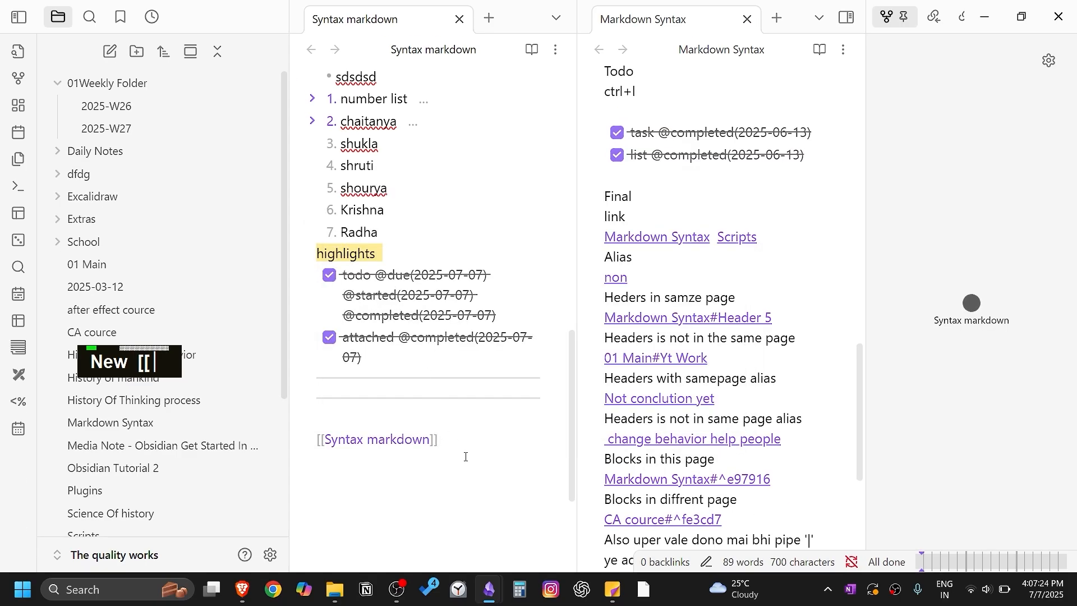
pyautogui.click(388, 441)
pyautogui.click(503, 456)
pyautogui.click(414, 440)
pyautogui.click(449, 435)
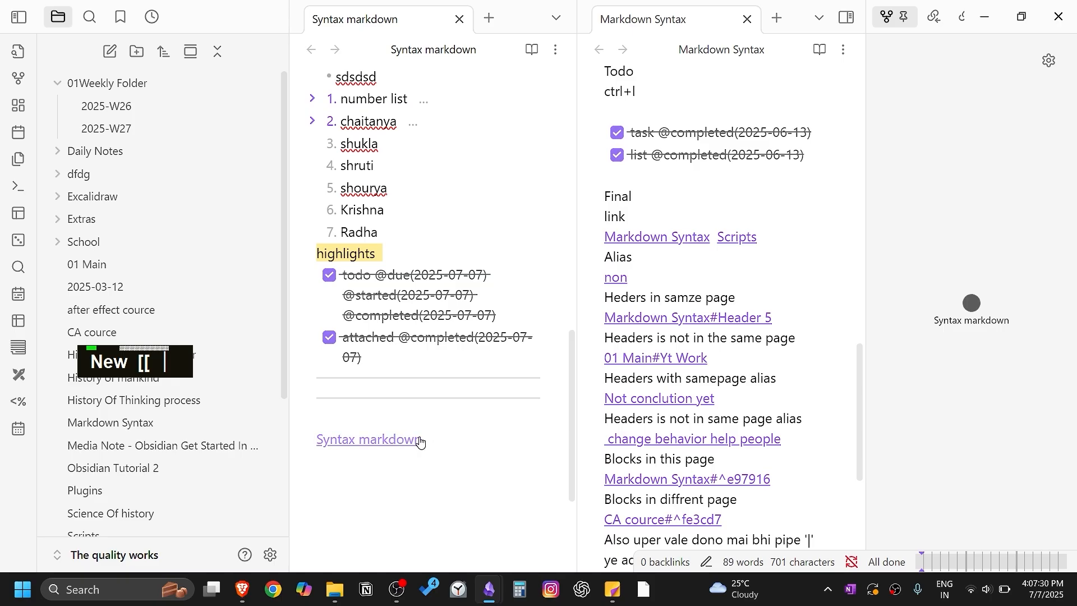
# Step: Replace the Syntax markdown link below the horizontal rules with an internal link to a new note named 01Sub
pyautogui.moveTo(430, 441); pyautogui.dragTo(333, 438)
pyautogui.press('BackSpace')
pyautogui.press('BackSpace')
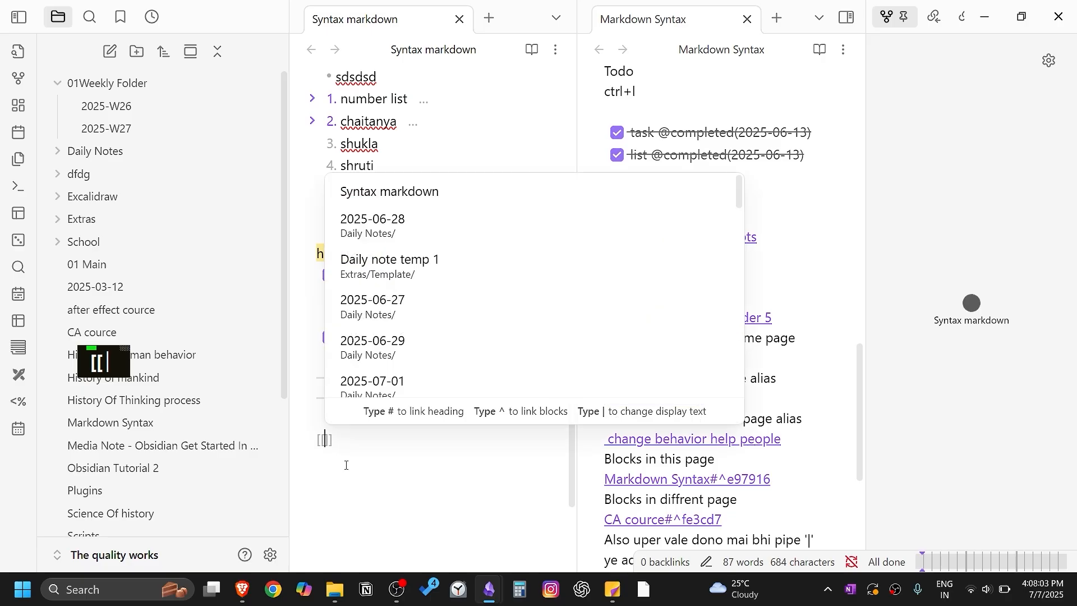
pyautogui.write('01')
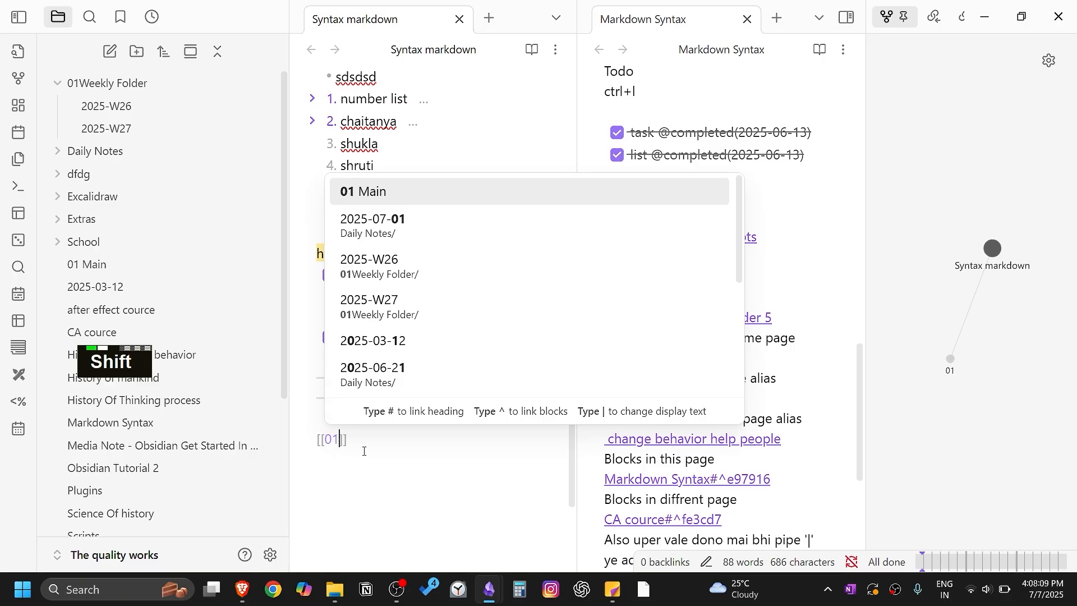
pyautogui.write('Su')
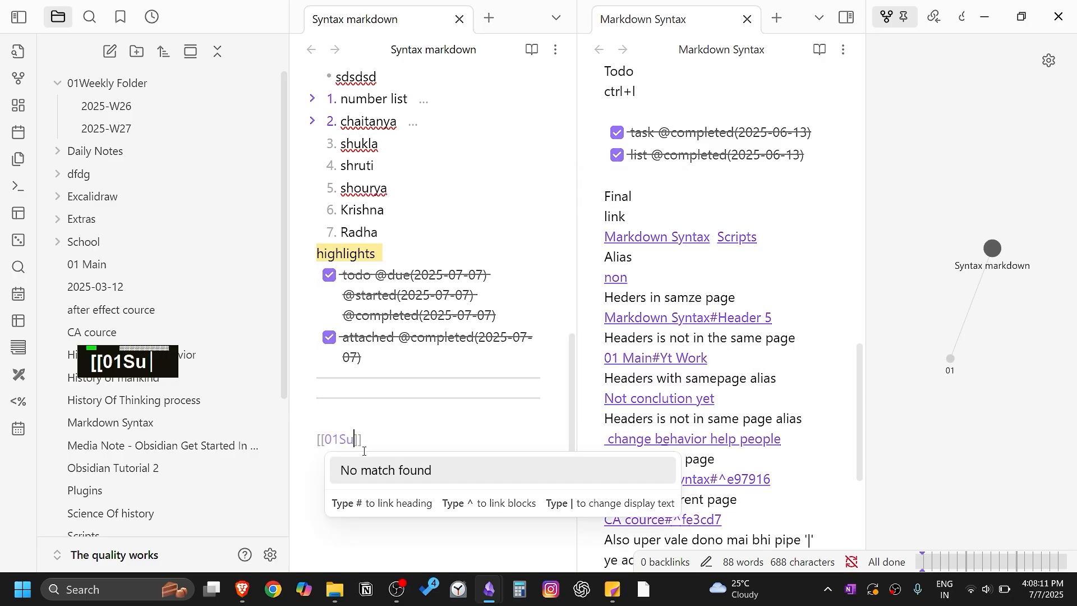
pyautogui.write('b')
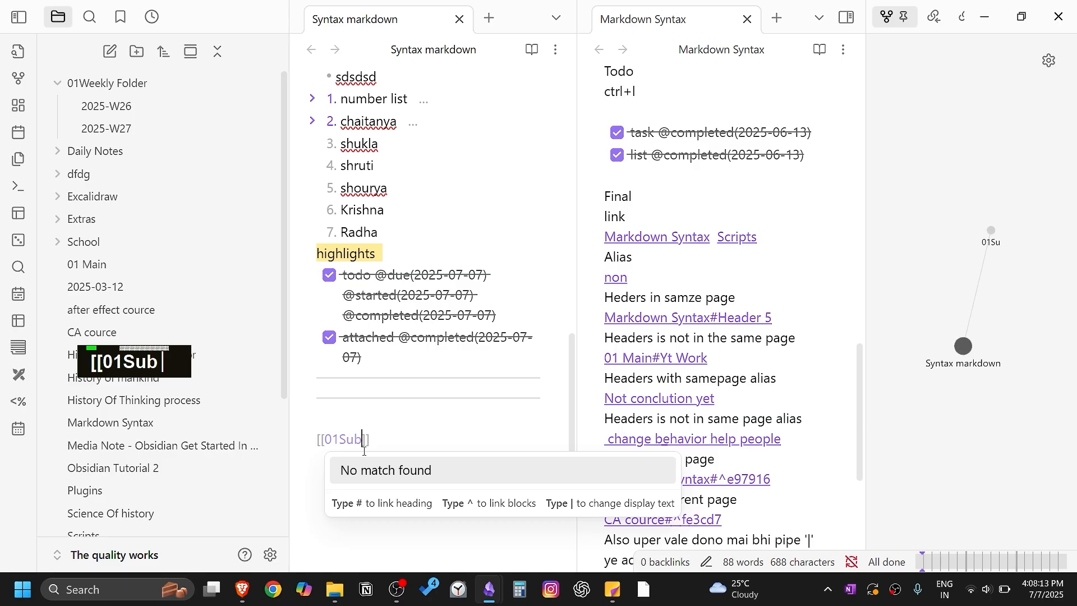
pyautogui.click(379, 433)
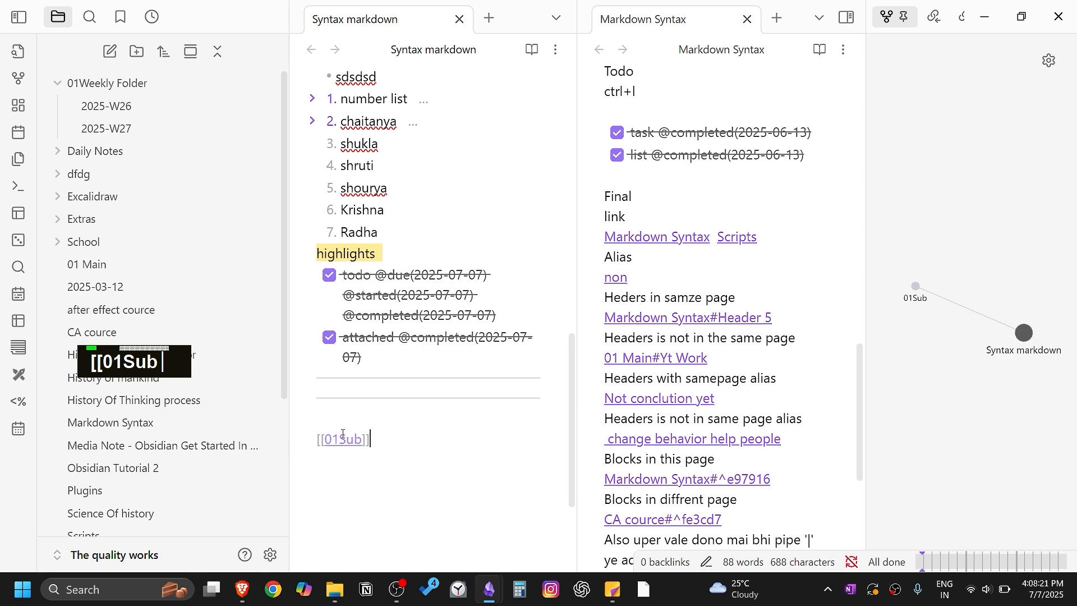
pyautogui.write('s')
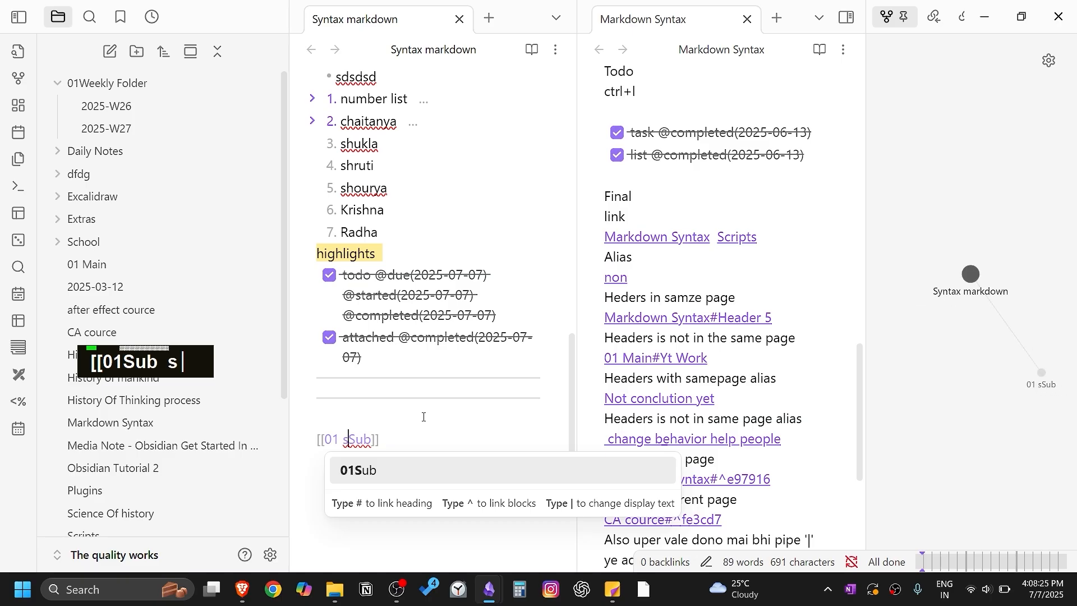
pyautogui.write('y')
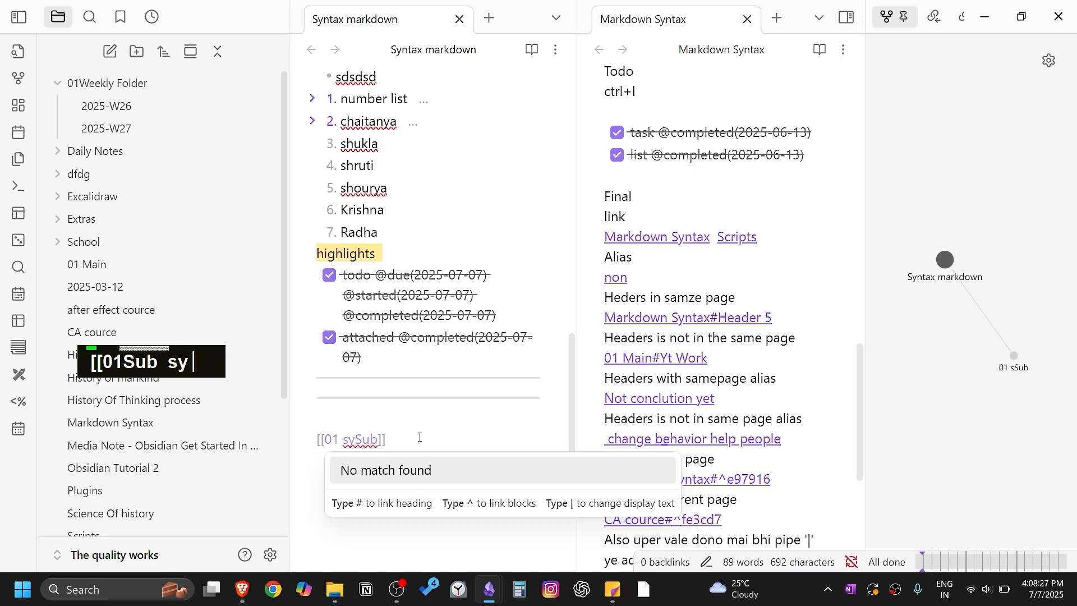
pyautogui.press('BackSpace')
pyautogui.press('BackSpace')
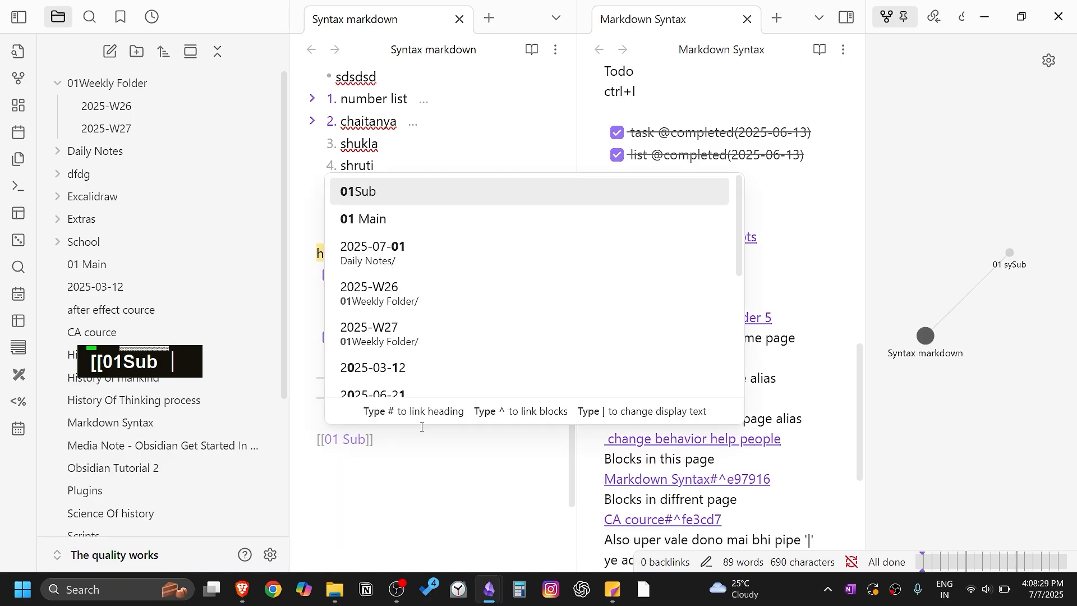
pyautogui.press('Return')
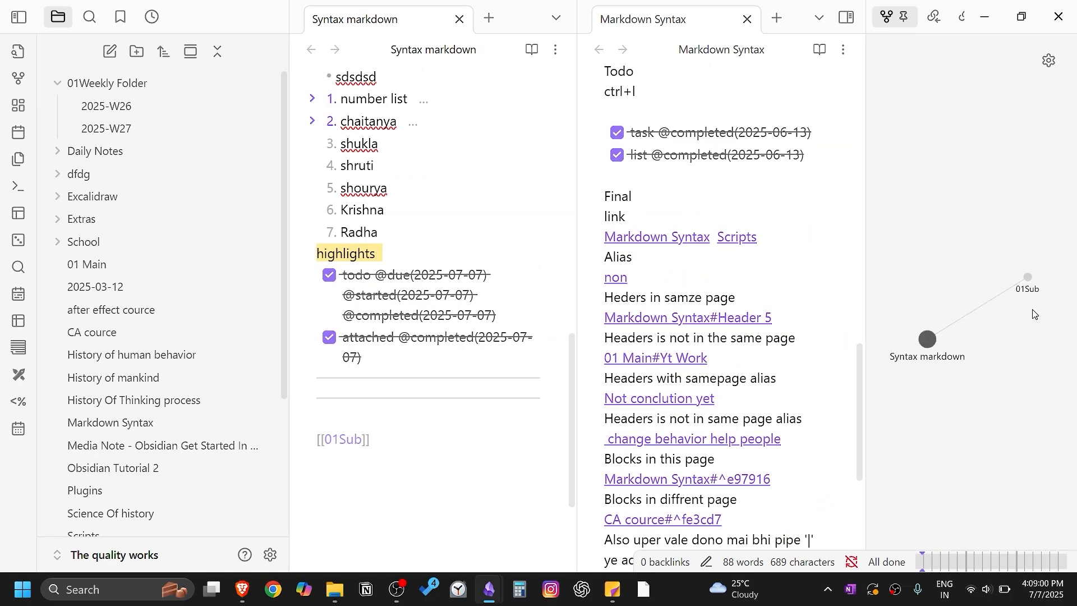
# Step: Create the 01Sub note by following its link in the Syntax markdown note
pyautogui.click(416, 458)
pyautogui.click(351, 455)
pyautogui.press('Return')
pyautogui.click(339, 441)
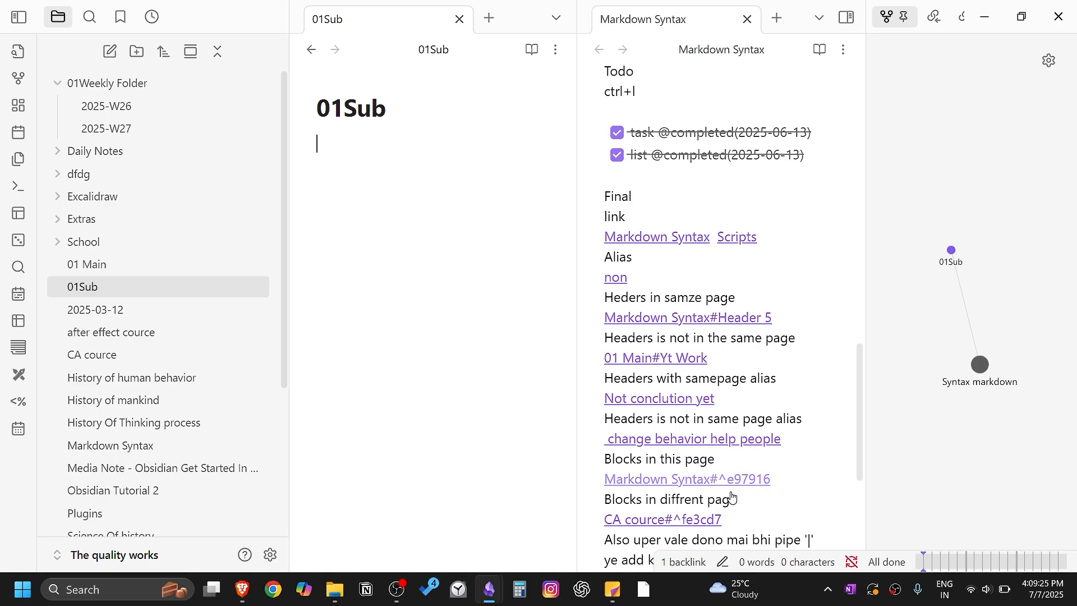
# Step: Show the backlinks of the 01Sub note and return through its linked mention to the link in Syntax markdown
pyautogui.click(683, 561)
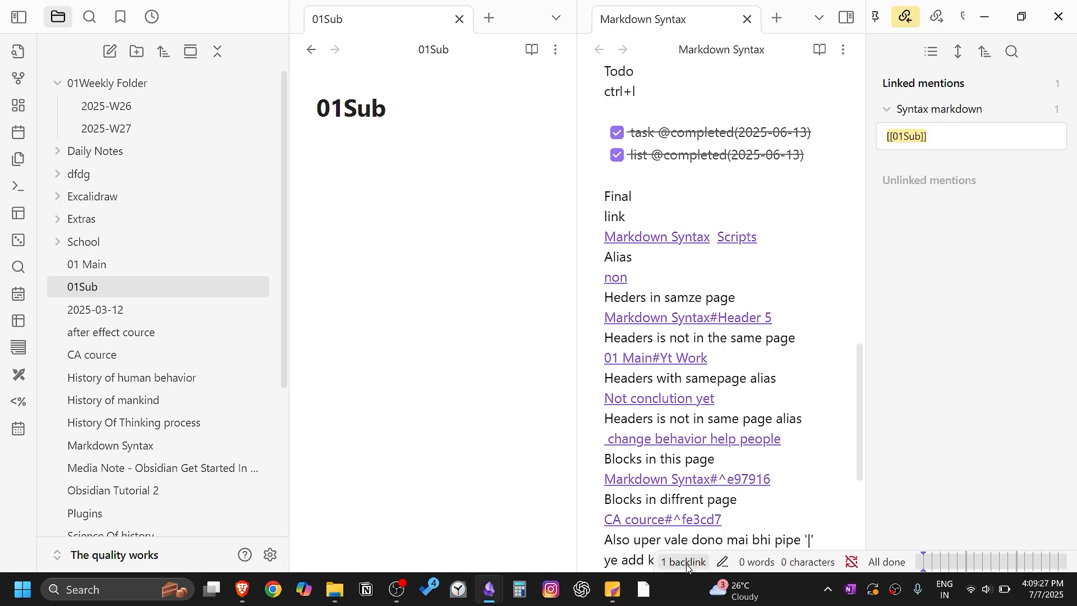
pyautogui.click(937, 115)
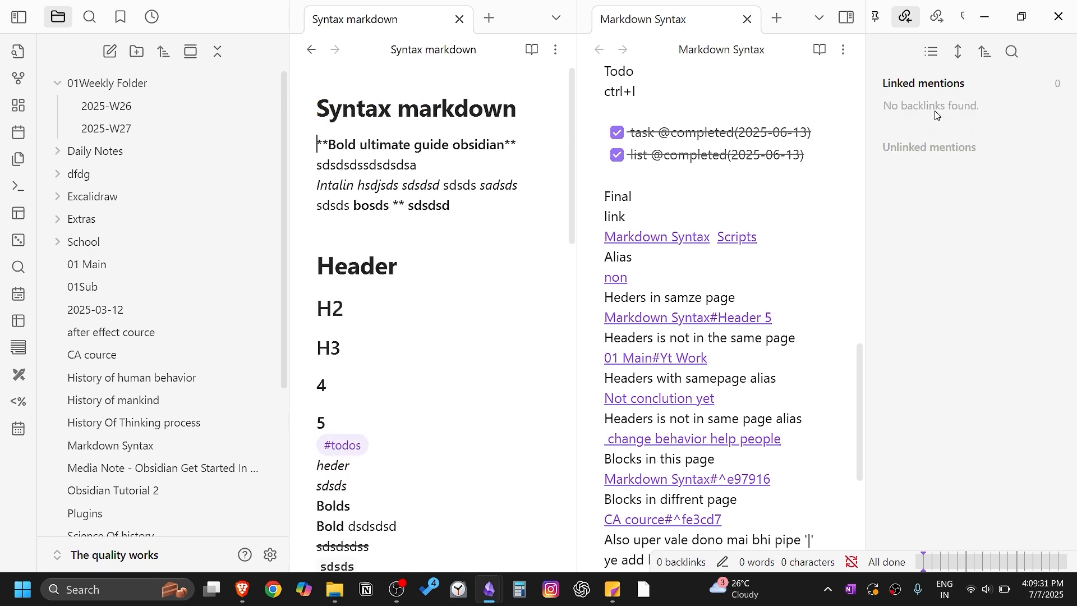
pyautogui.scroll(-10, 442, 351)
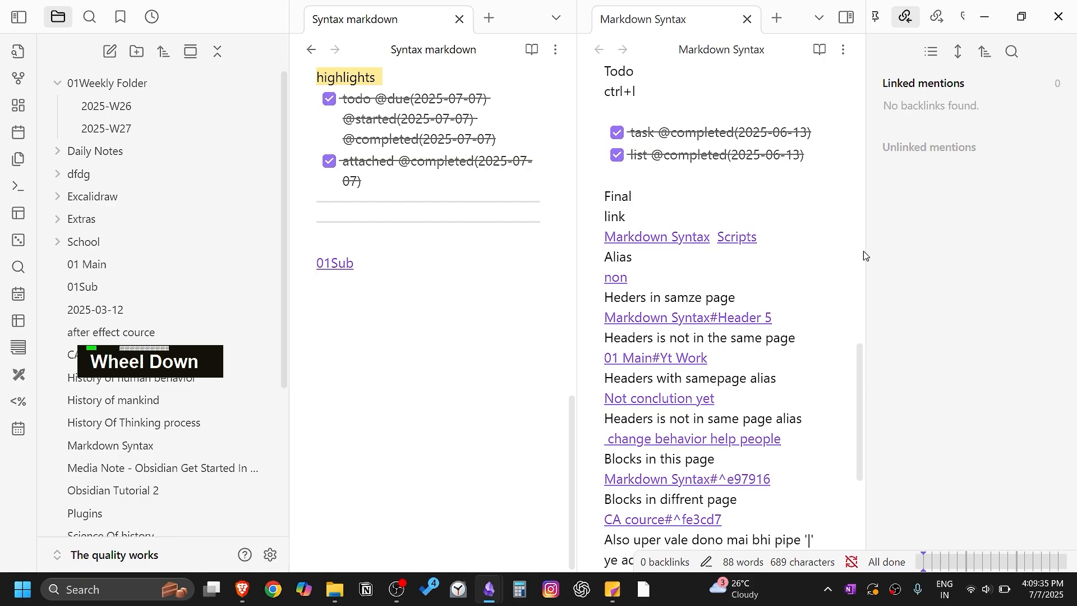
# Step: Show the pinned local graph again and insert an internal link to 2025-W26 below the 01Sub link
pyautogui.click(925, 32)
pyautogui.click(396, 274)
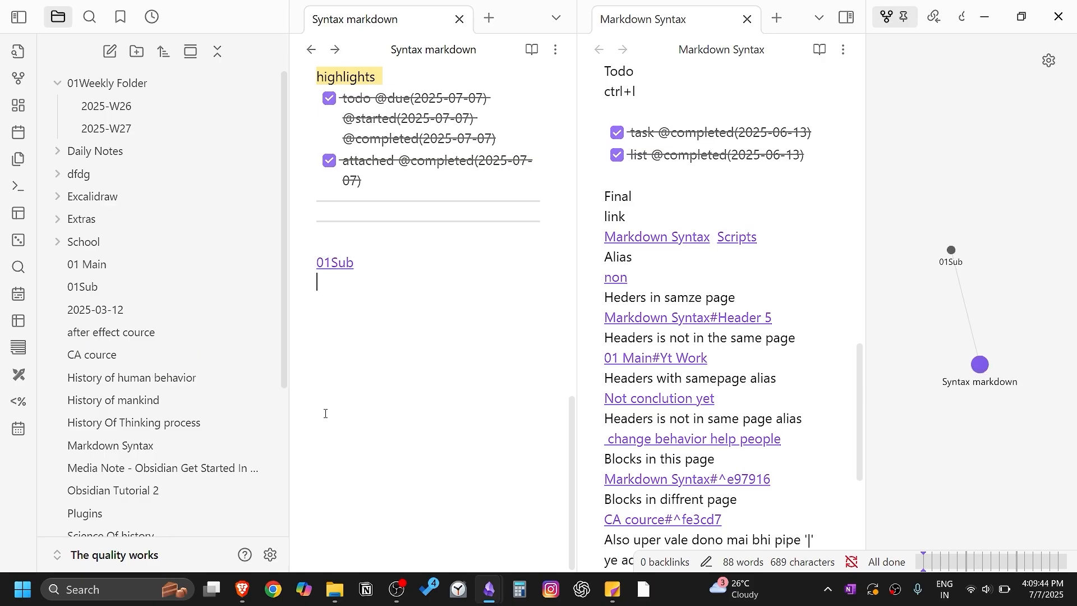
pyautogui.write('[[')
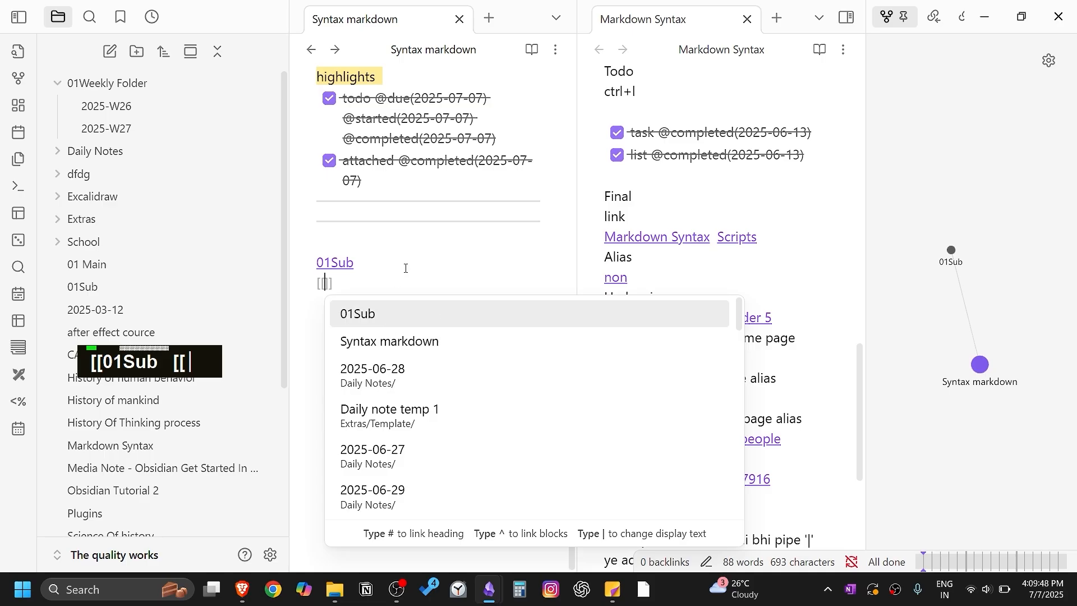
pyautogui.write('02')
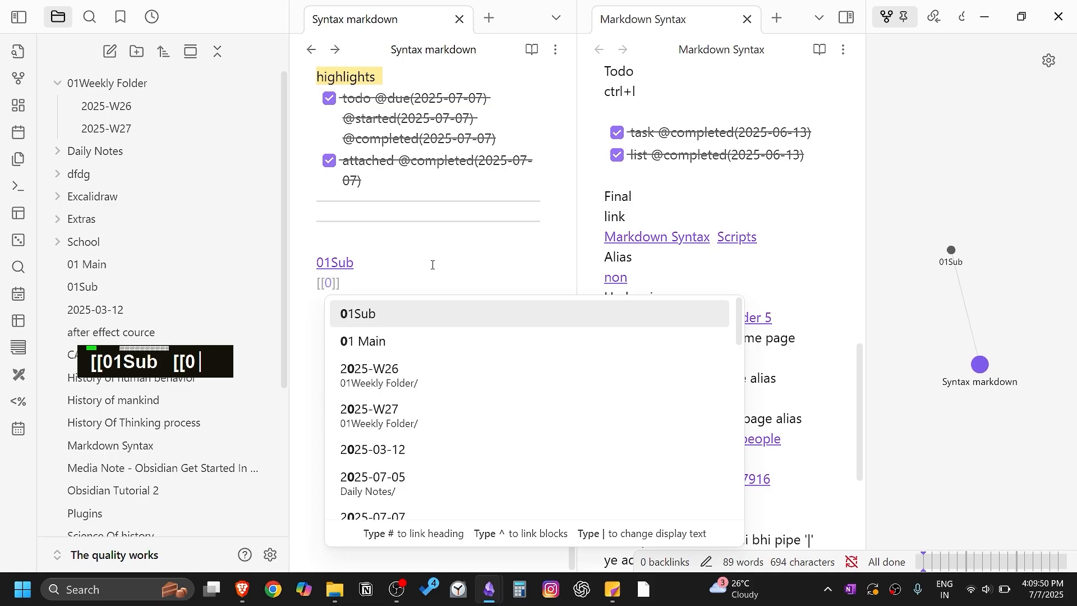
pyautogui.click(410, 323)
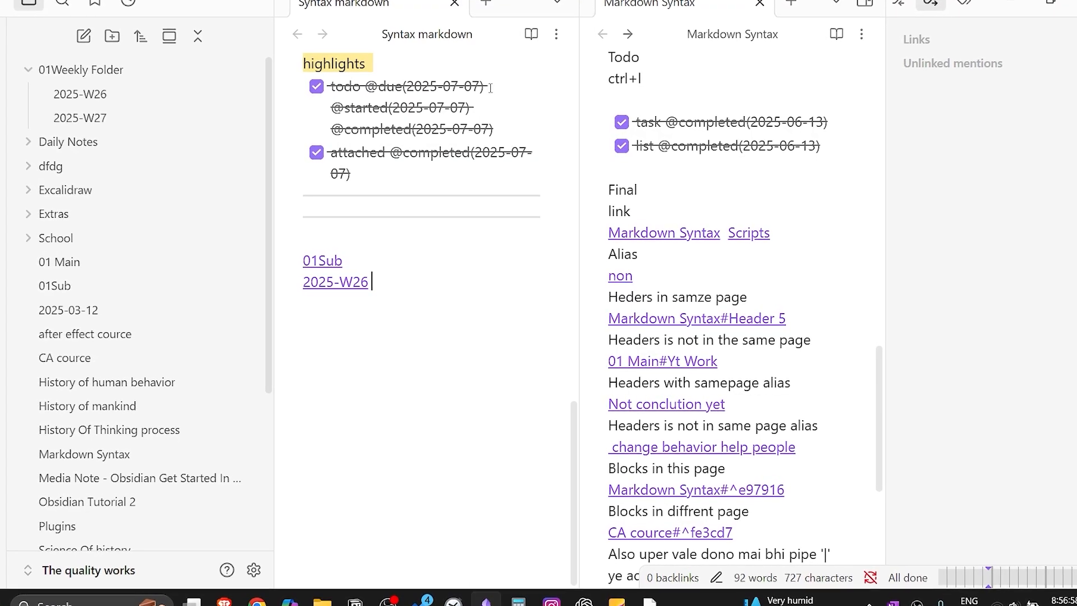
# Step: Open the 2025-W26 link in a new tab and switch between it and the Syntax markdown tab
pyautogui.click(368, 282)
pyautogui.press('ctrl')
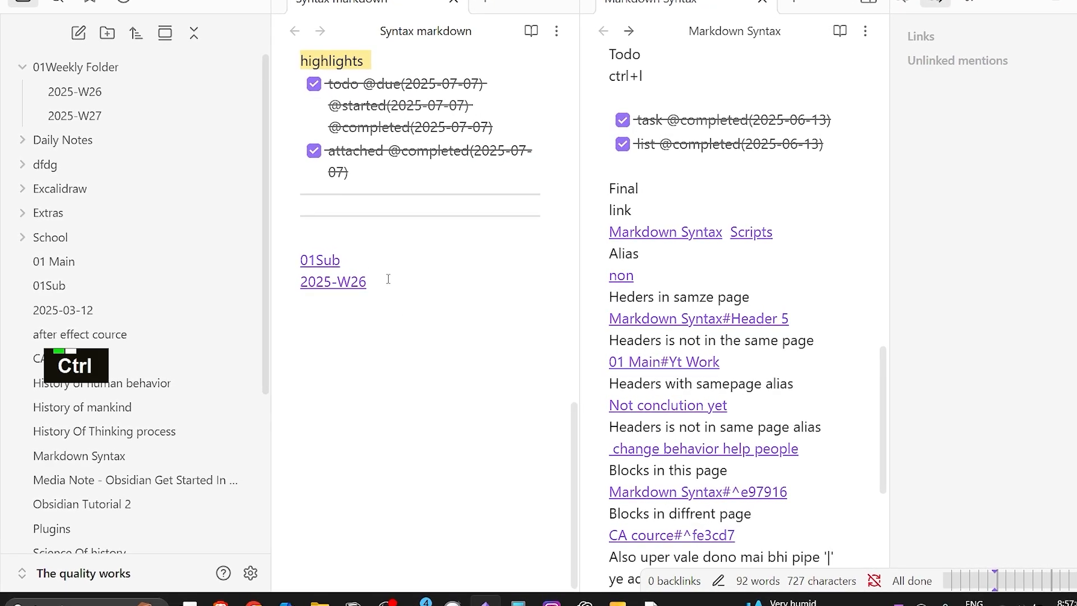
pyautogui.keyDown('ctrl'); pyautogui.click(361, 281); pyautogui.keyUp('ctrl')
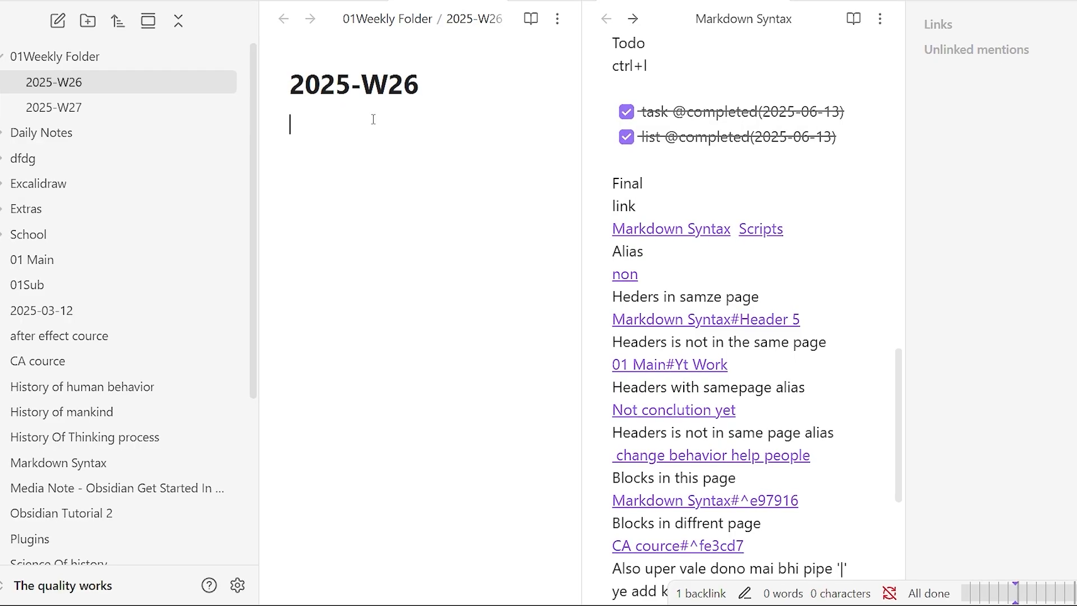
pyautogui.hotkey('ctrl', 'Tab')
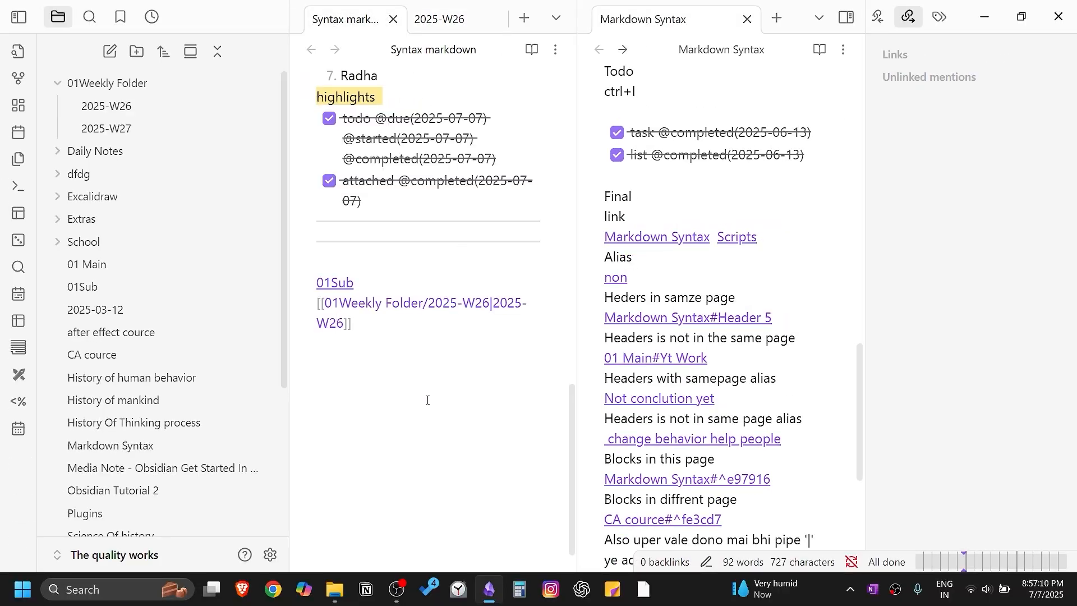
pyautogui.click(439, 19)
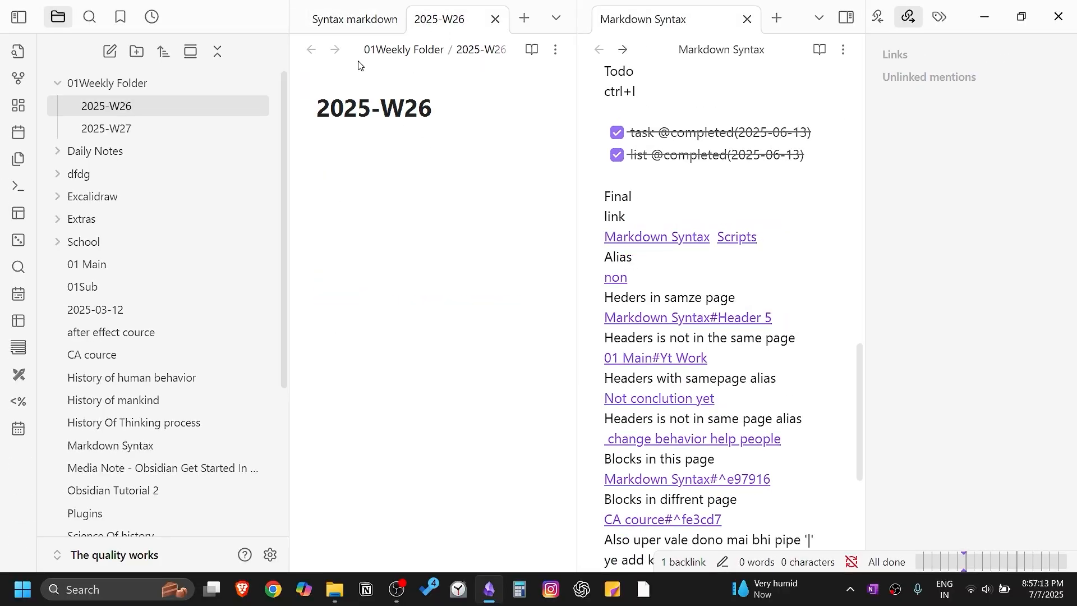
pyautogui.hotkey('ctrl', 'Tab')
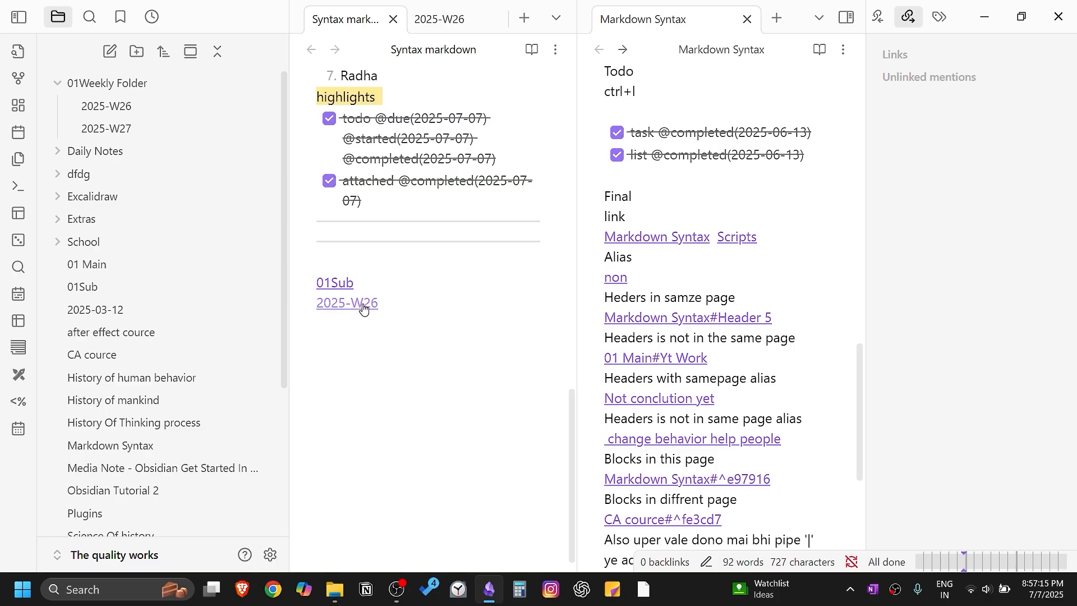
# Step: Follow the 2025-W26 link within the current tab and go back to the Syntax markdown note
pyautogui.click(361, 301)
pyautogui.click(362, 300)
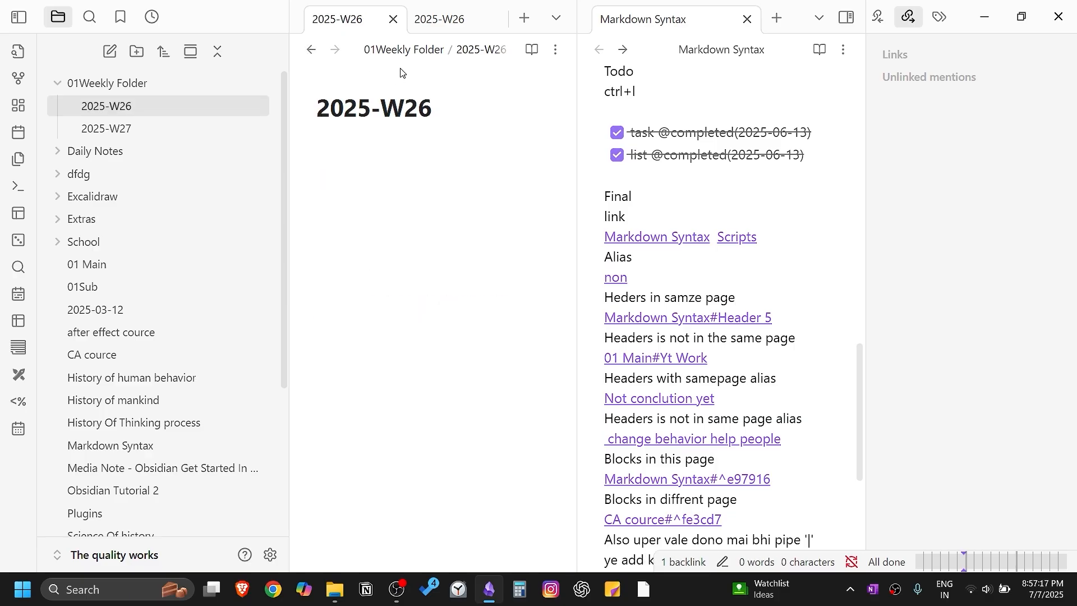
pyautogui.click(312, 50)
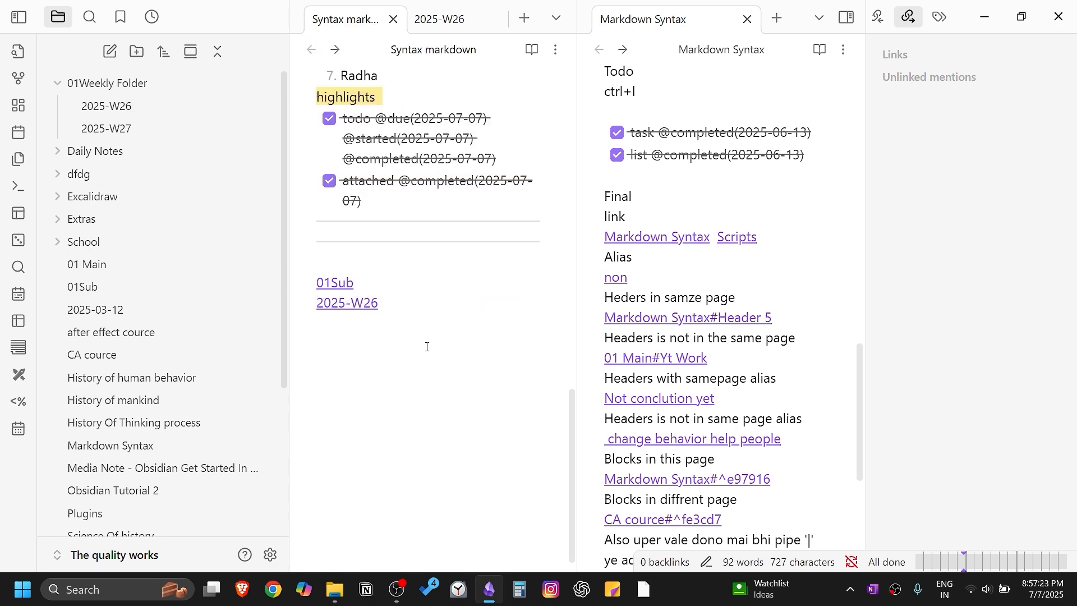
# Step: Show the local graph of Syntax markdown and add the line Links above the 01Sub link
pyautogui.scroll(1, 902, 14)
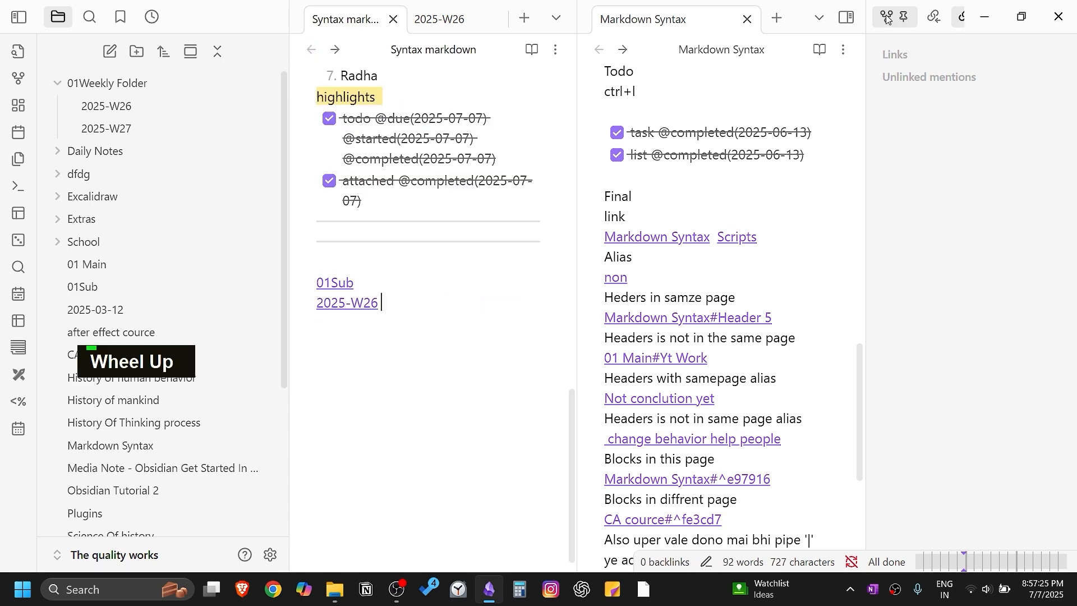
pyautogui.click(886, 17)
pyautogui.click(390, 275)
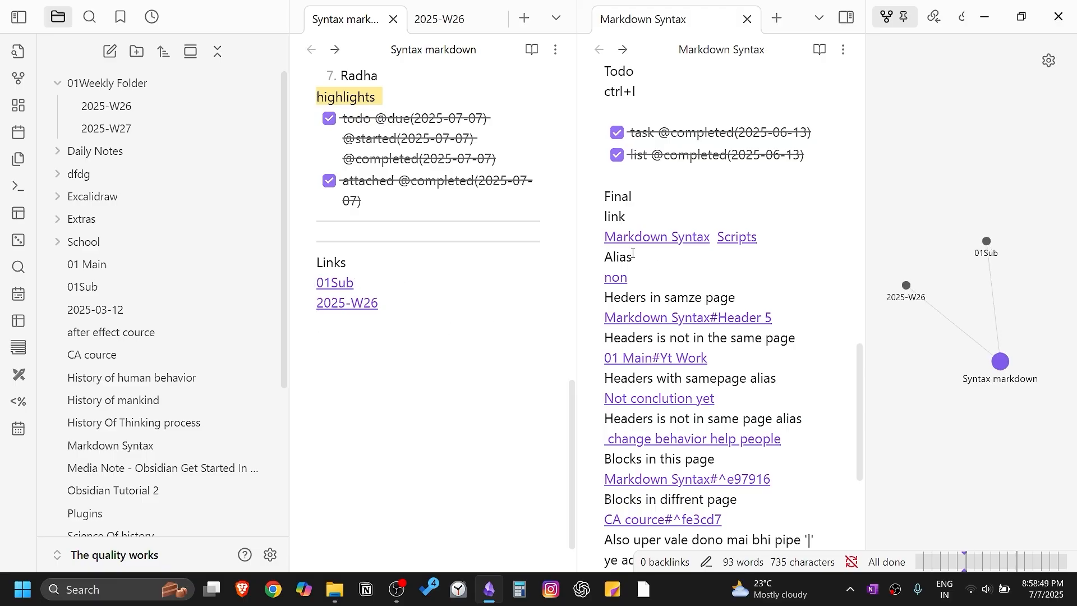
# Step: Copy the Alias label from the Markdown Syntax note and place it directly below the 2025-W26 link in Syntax markdown
pyautogui.moveTo(633, 257); pyautogui.dragTo(605, 257)
pyautogui.press('ctrl')
pyautogui.press('ctrl')
pyautogui.hotkey('ctrl', 'c')
pyautogui.click(340, 343)
pyautogui.hotkey('ctrl', 'v')
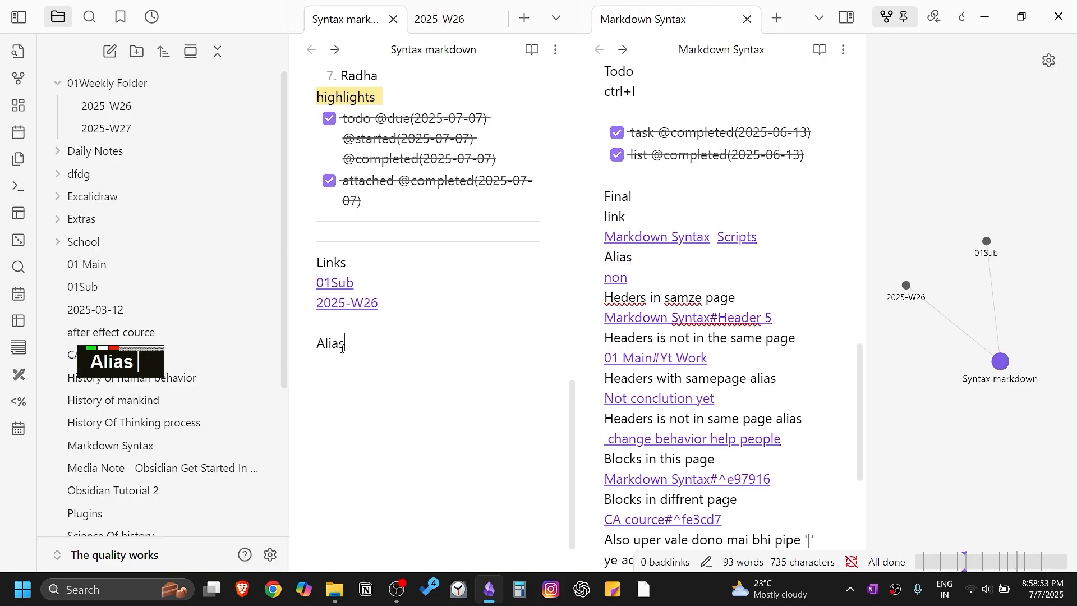
pyautogui.click(321, 328)
pyautogui.press('BackSpace')
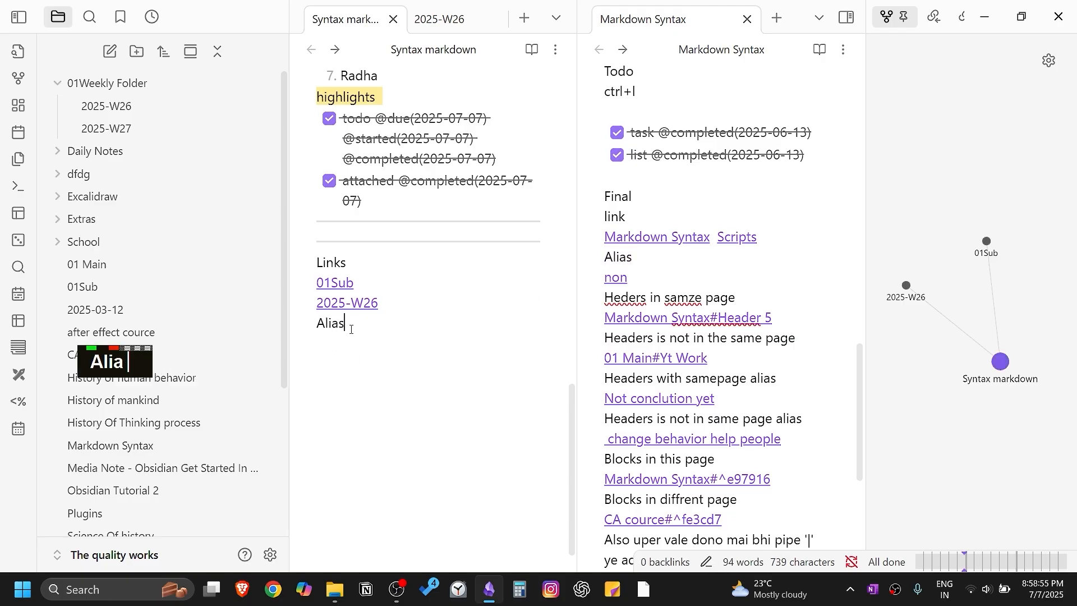
# Step: Below Alias, add the text sddsfdsfdsf followed by an internal link to History of mankind
pyautogui.press('Return')
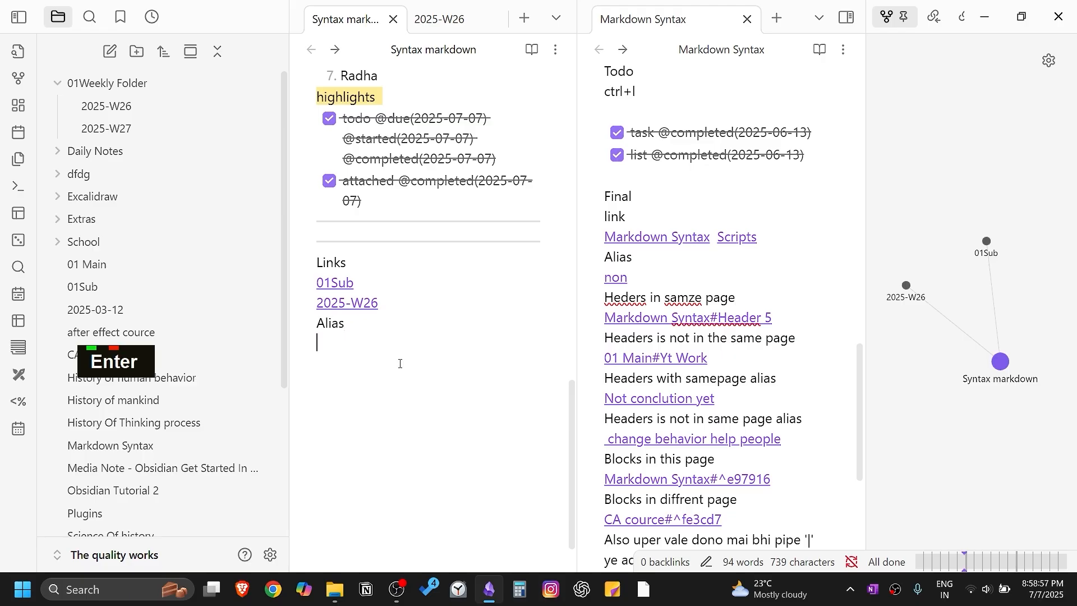
pyautogui.write('sddsfdsfdsf')
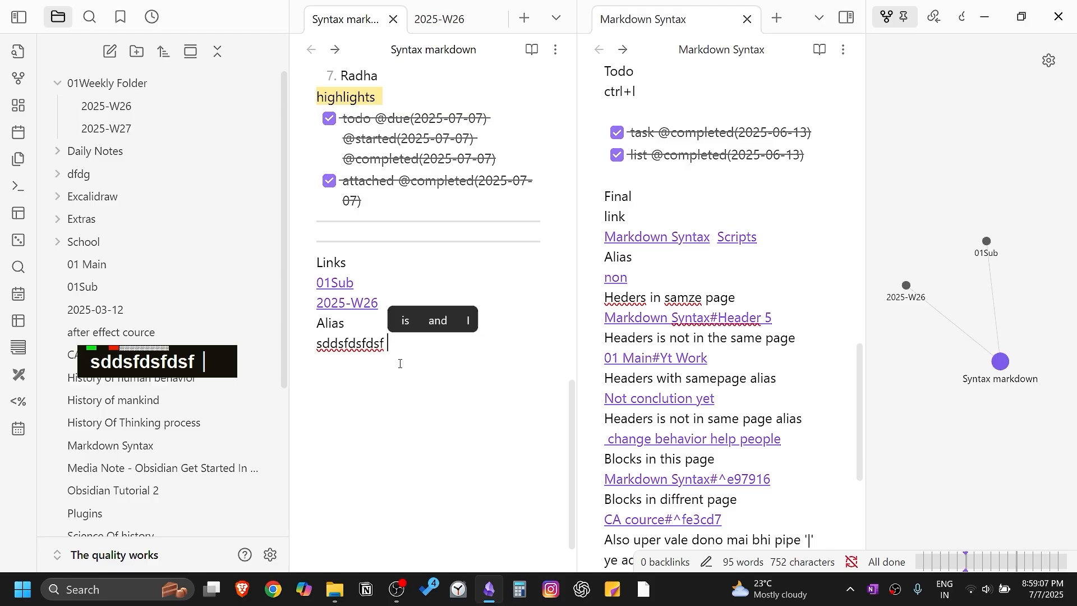
pyautogui.write('[[')
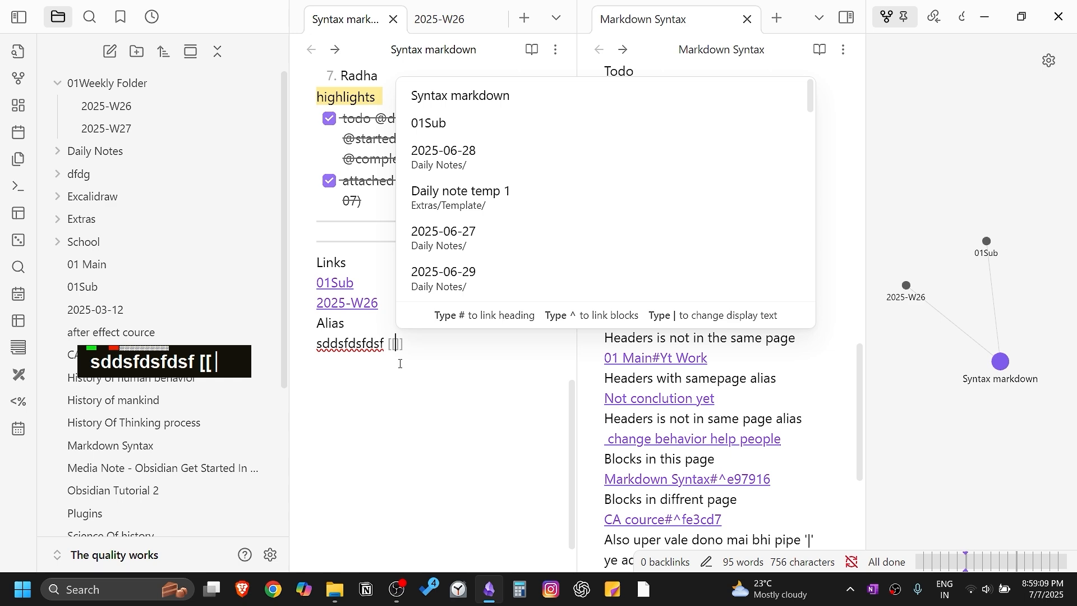
pyautogui.write('his')
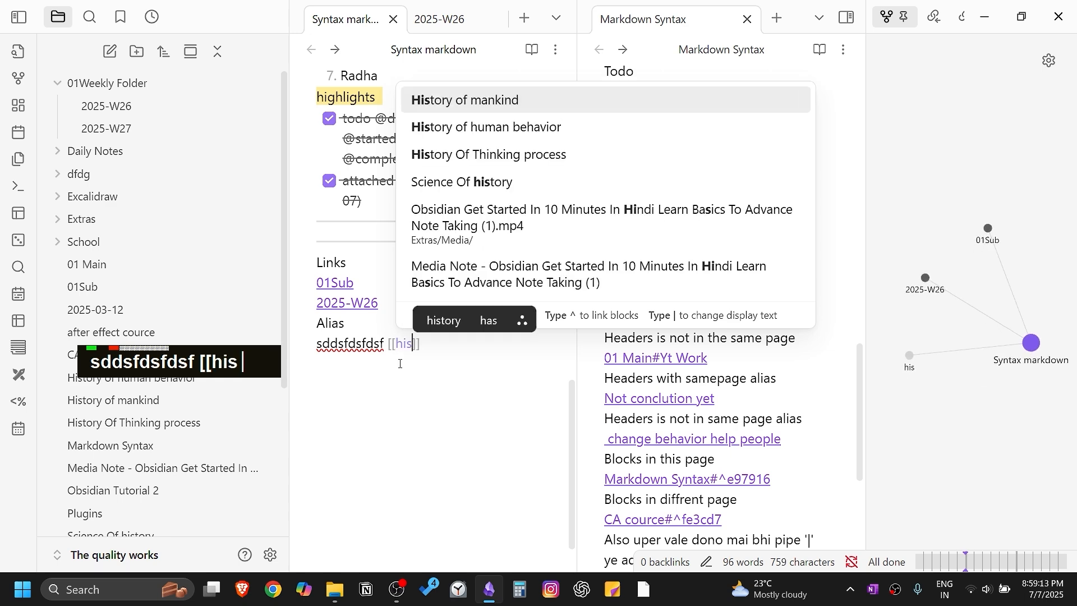
pyautogui.press('Return')
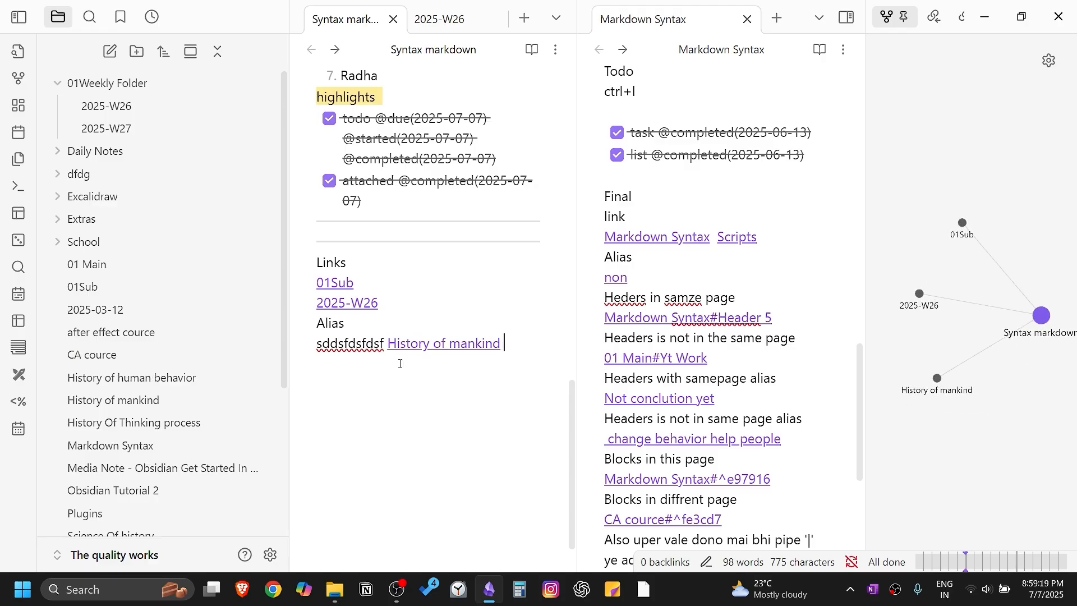
# Step: Give the History of mankind link the display text Man
pyautogui.press('Left')
pyautogui.press('Left')
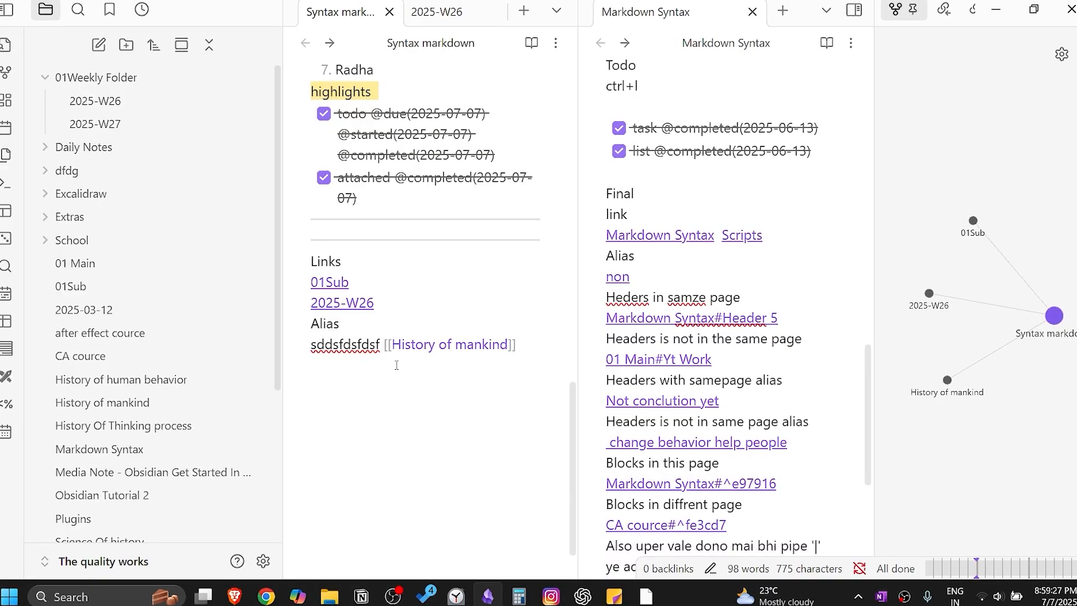
pyautogui.press('shift')
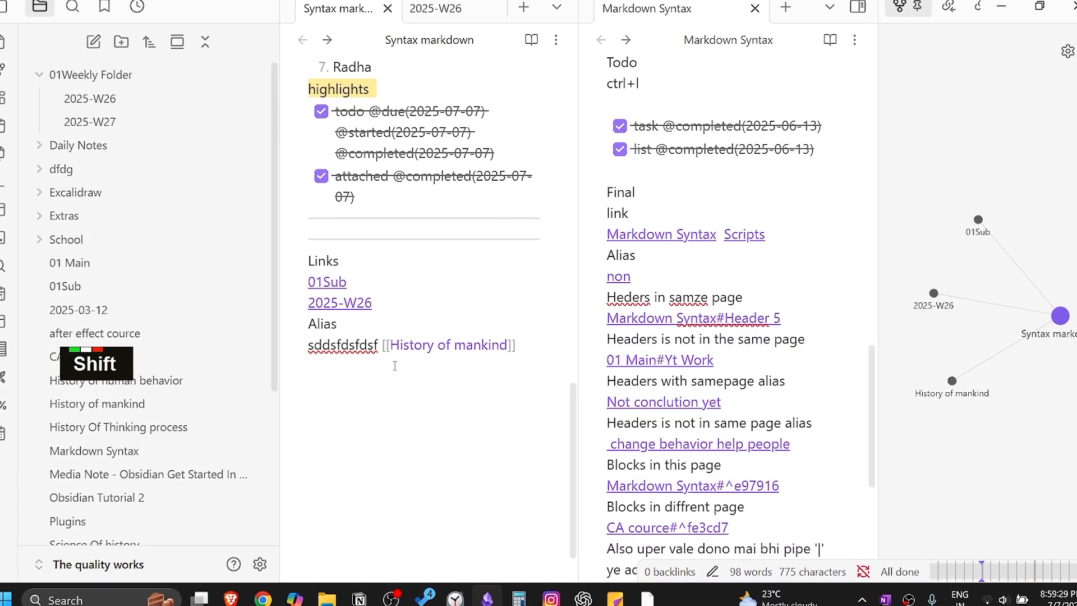
pyautogui.write('|')
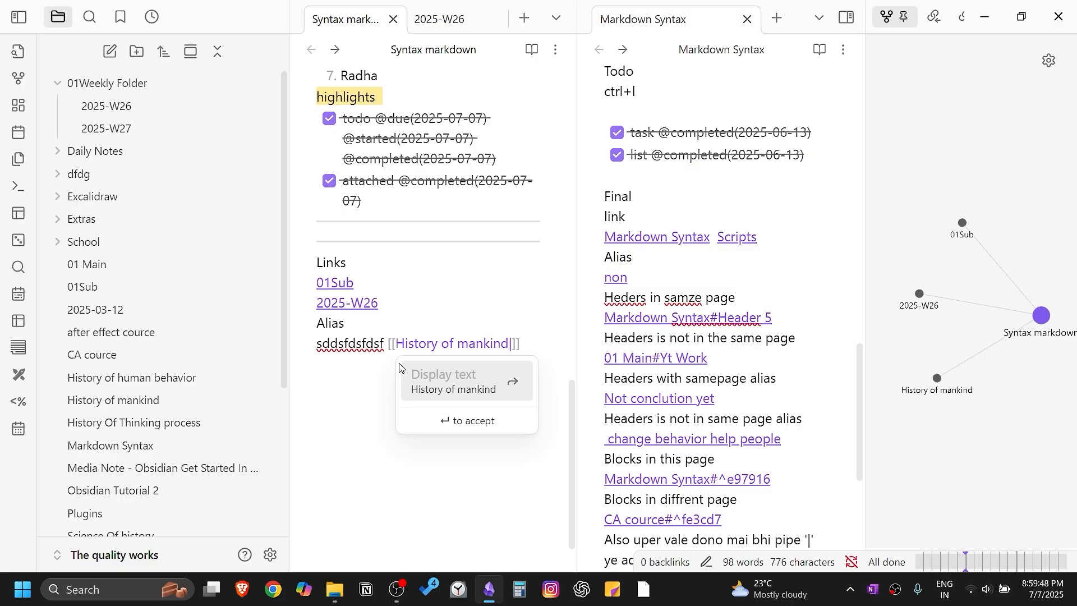
pyautogui.press('shift')
pyautogui.write('Man')
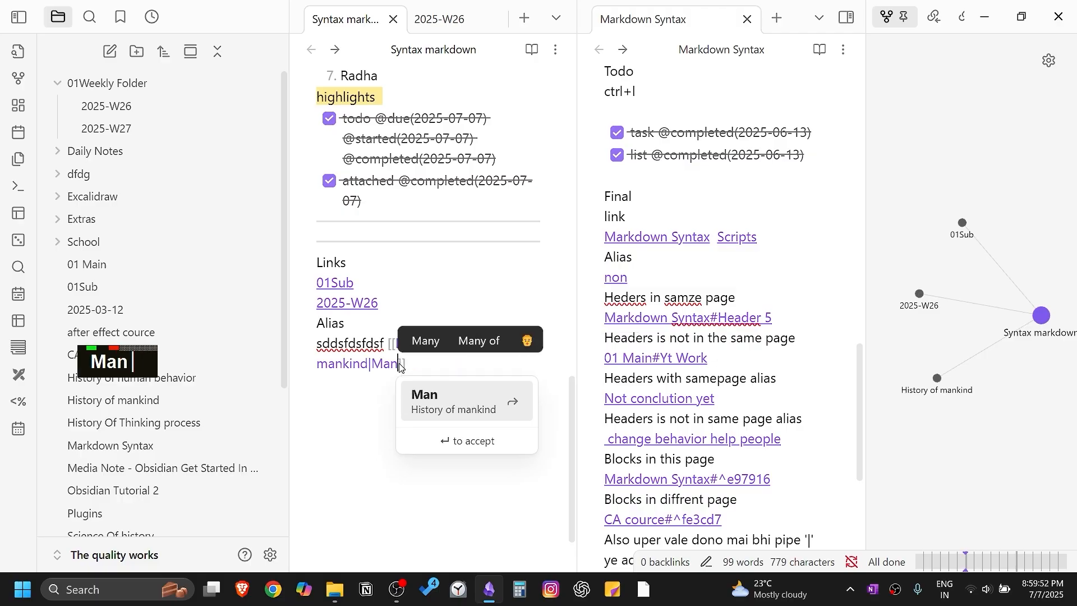
pyautogui.press('End')
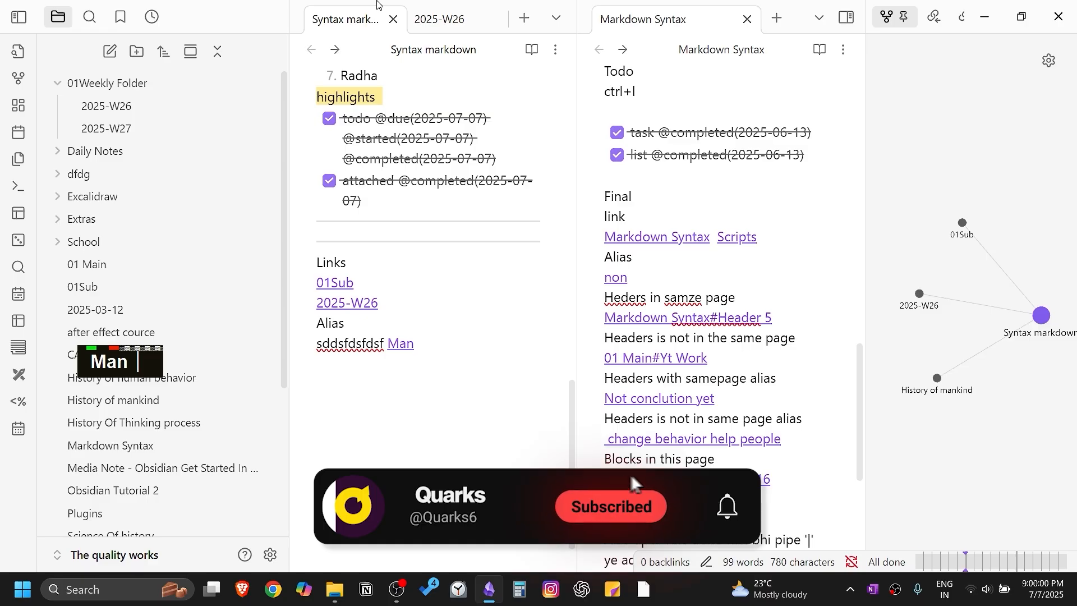
# Step: Open the Man link in a new tab and return to the Syntax markdown note
pyautogui.keyDown('ctrl'); pyautogui.click(400, 343); pyautogui.keyUp('ctrl')
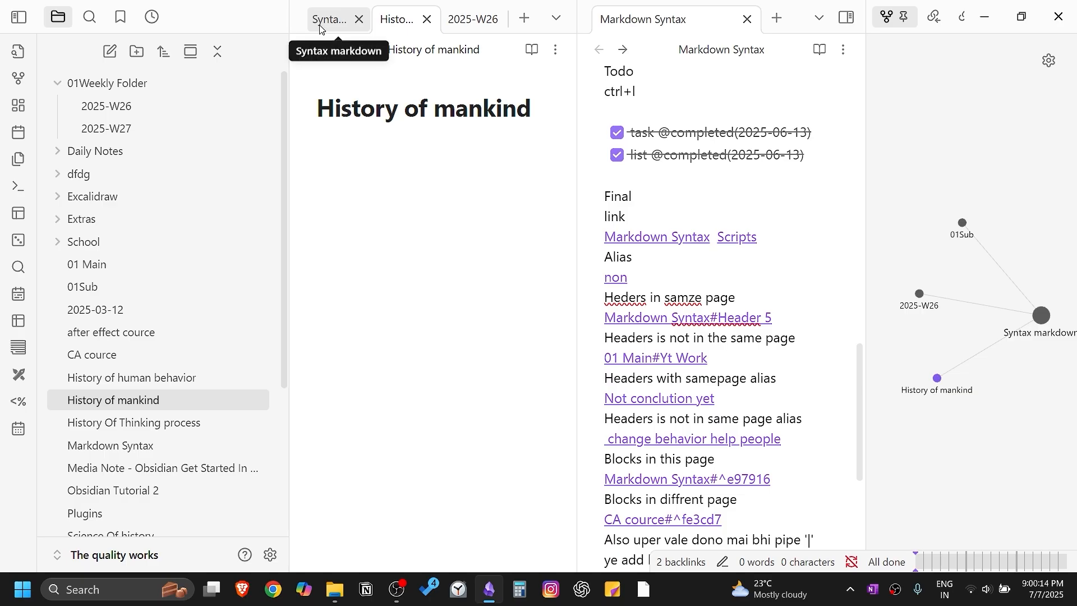
pyautogui.click(333, 20)
# Step: Insert an internal link to History of human behavior on a new line below the Man link
pyautogui.click(470, 359)
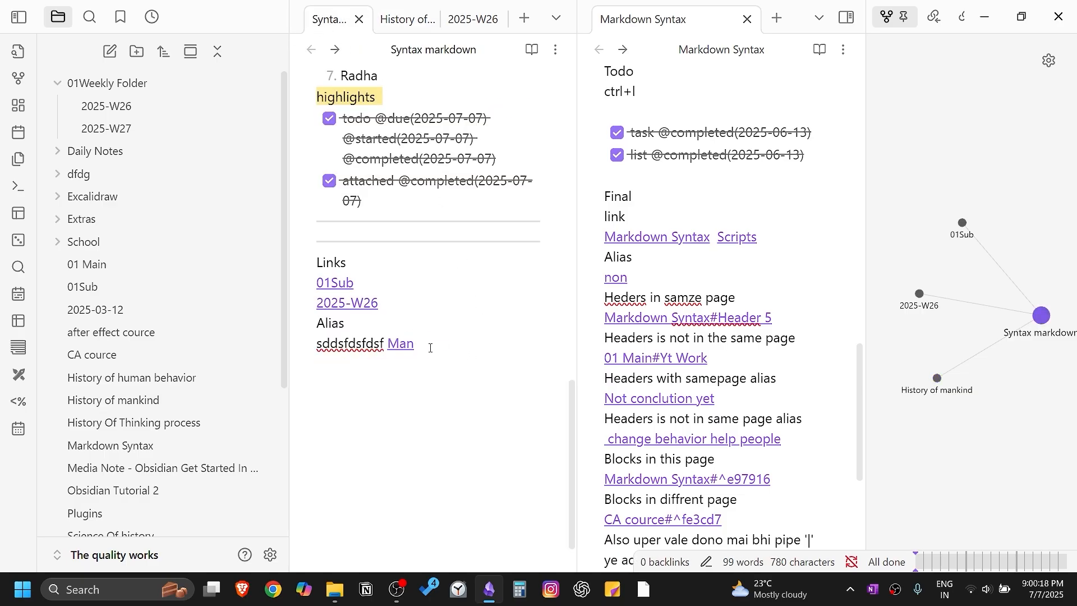
pyautogui.press('BackSpace')
pyautogui.press('Return')
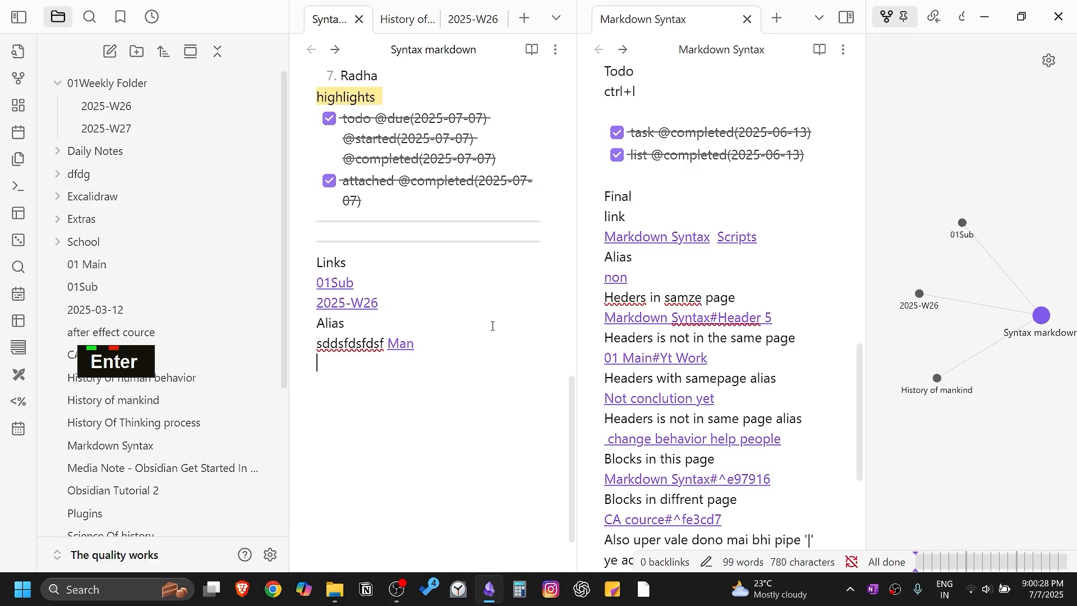
pyautogui.write('[[')
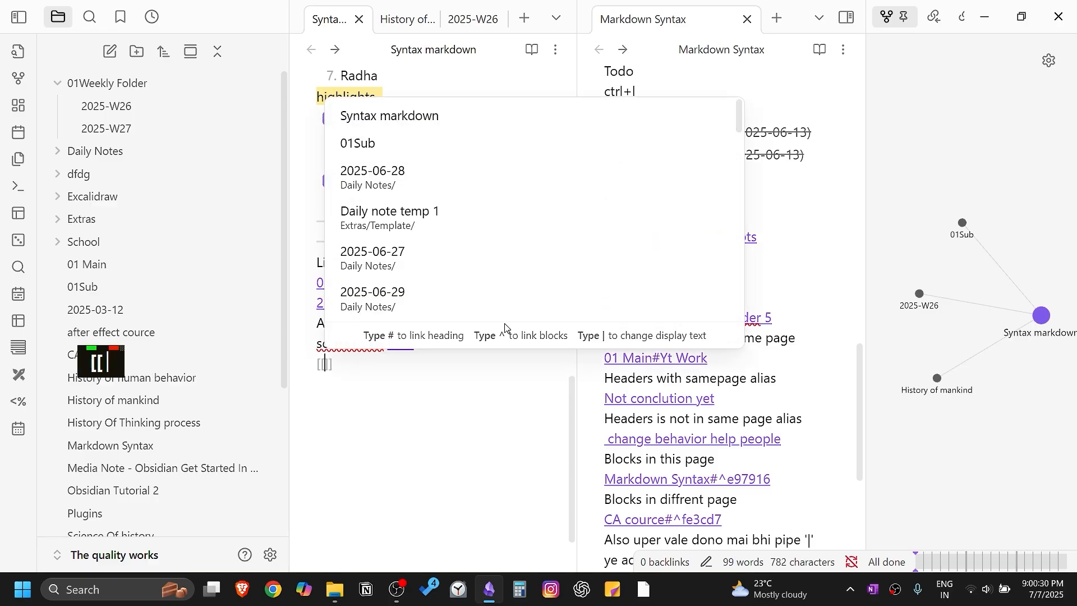
pyautogui.scroll(-10, 416, 170)
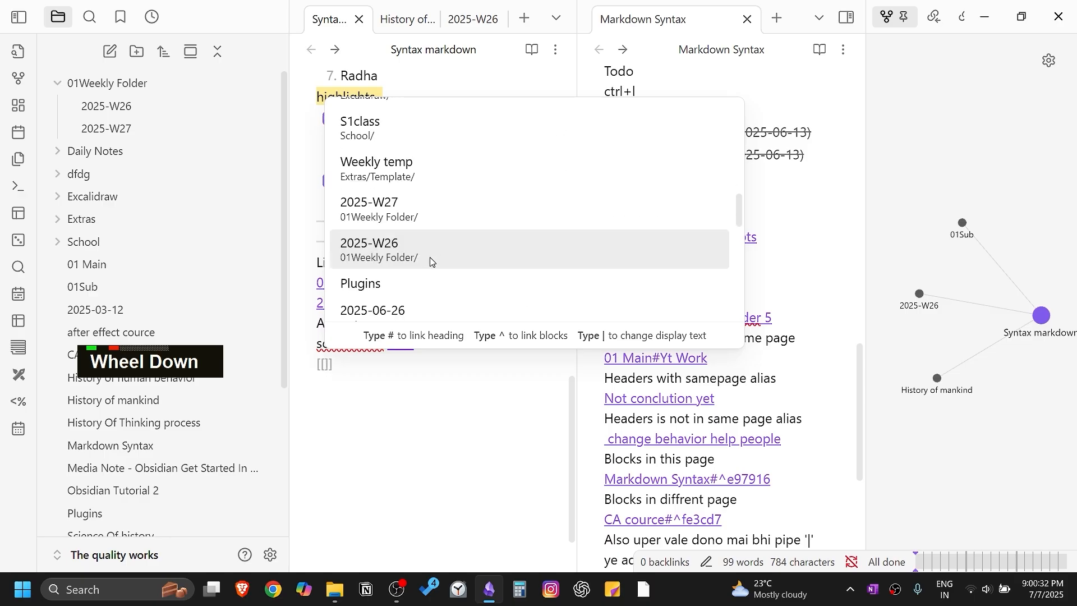
pyautogui.scroll(5, 448, 252)
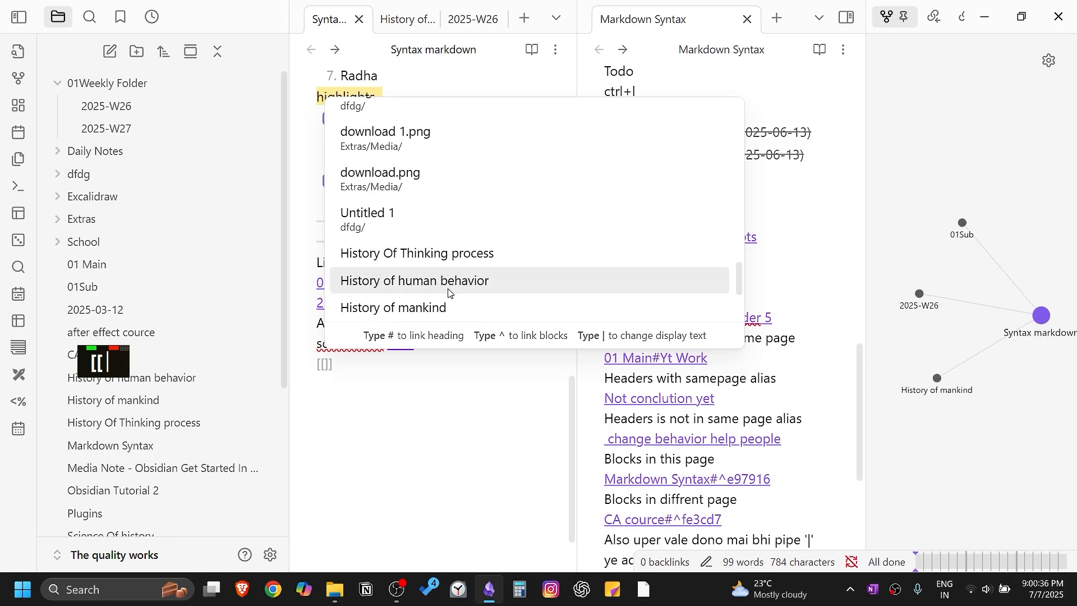
pyautogui.click(448, 281)
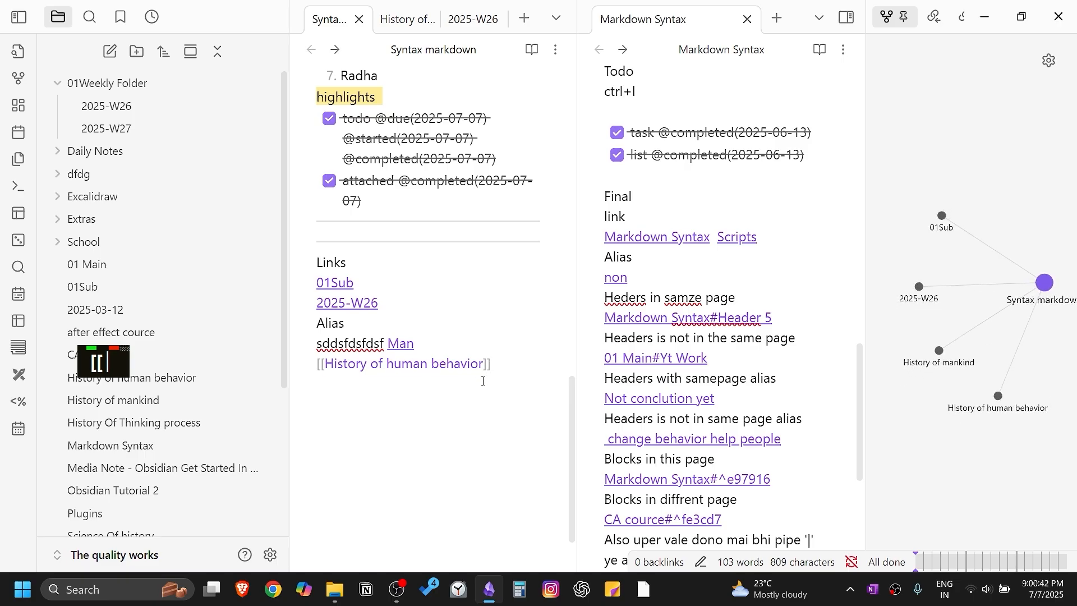
# Step: Give the History of human behavior link the display text Behavior
pyautogui.press('BackSpace')
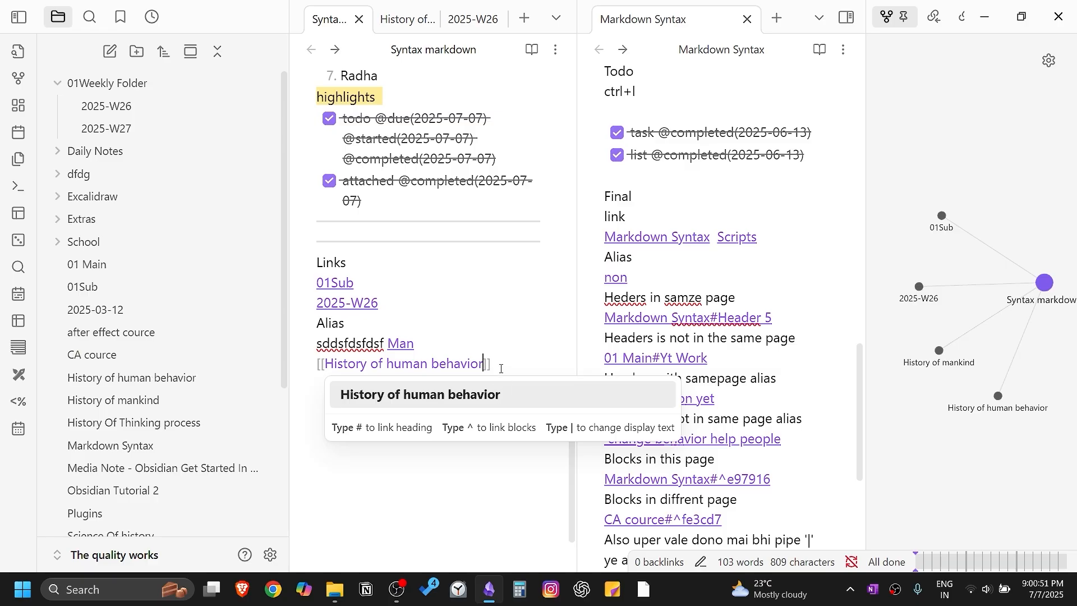
pyautogui.press('shift')
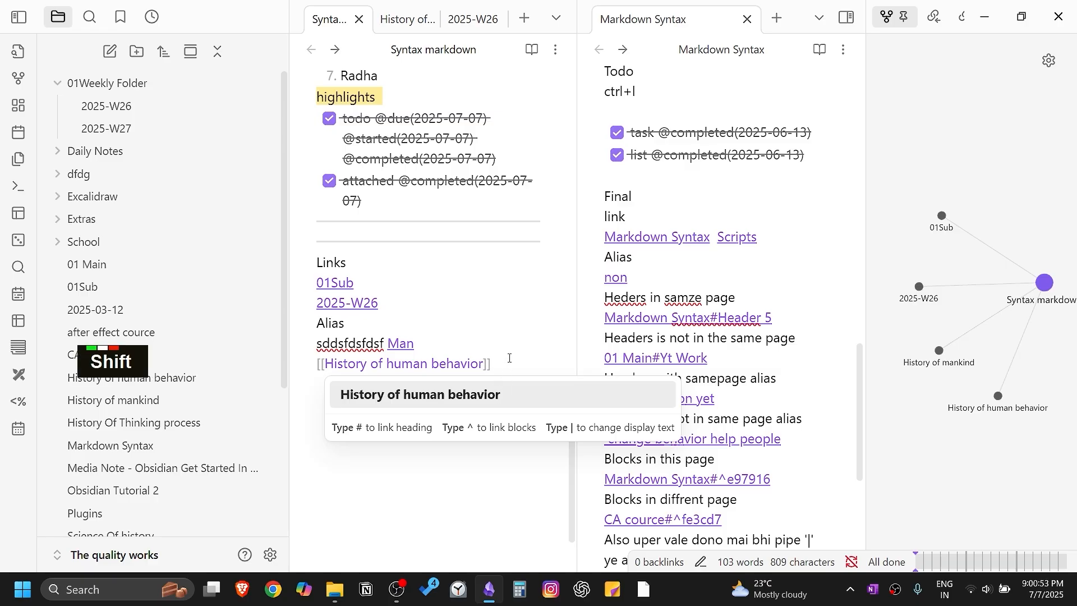
pyautogui.write('|')
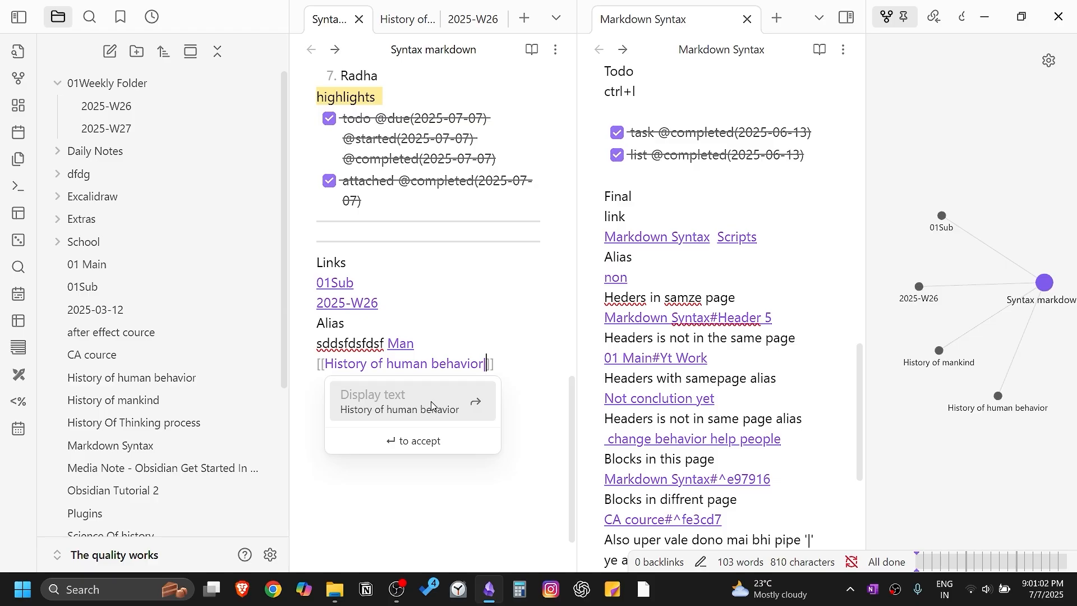
pyautogui.write('Behav')
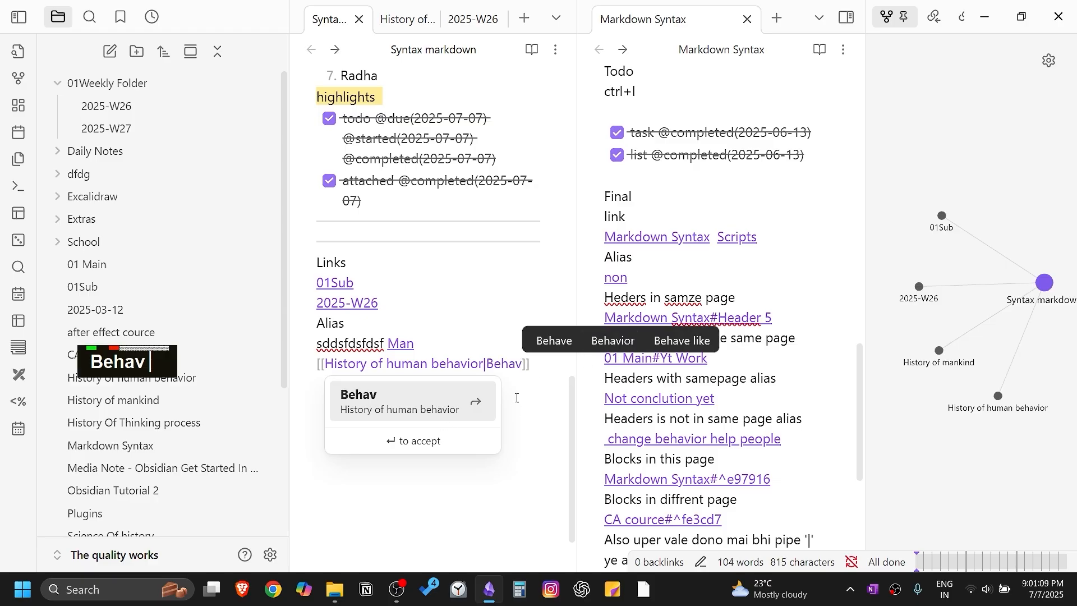
pyautogui.write('ior')
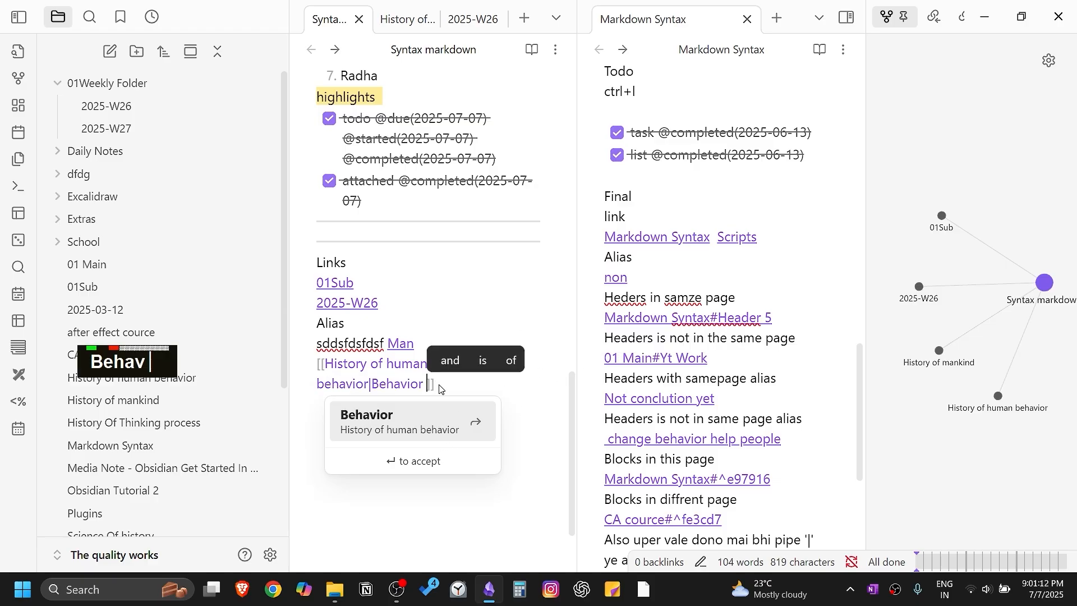
pyautogui.press('BackSpace')
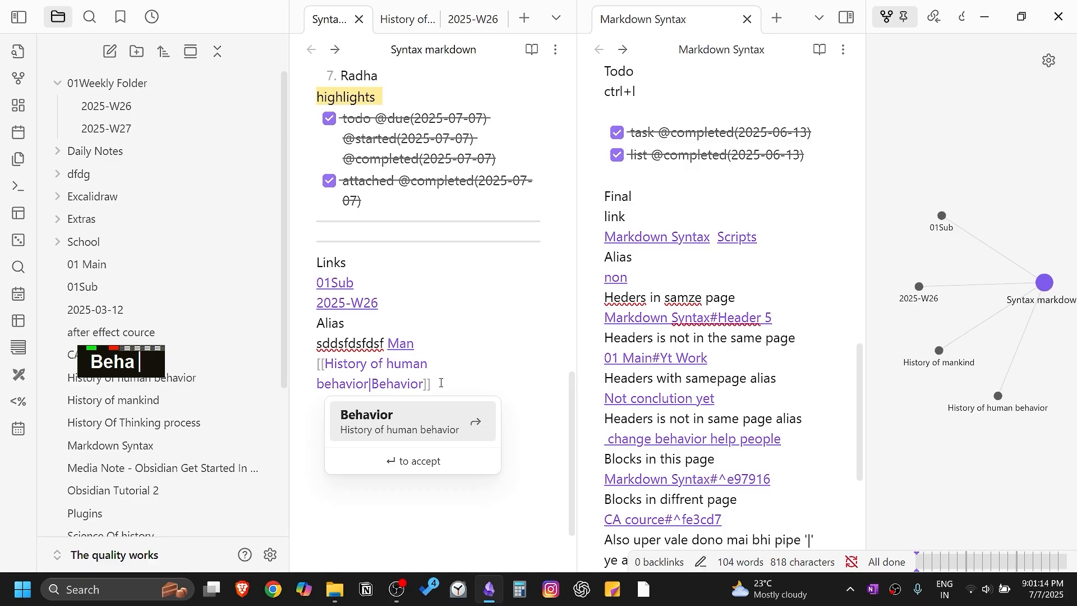
pyautogui.press('Return')
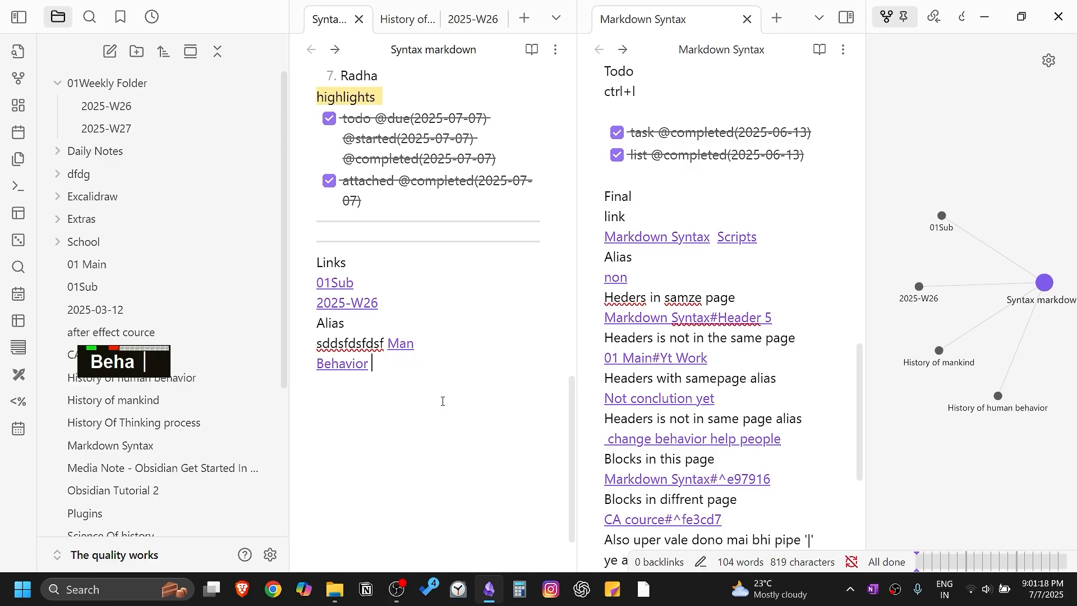
# Step: Follow the Behavior link in the current tab and go back to the Syntax markdown note
pyautogui.click(341, 366)
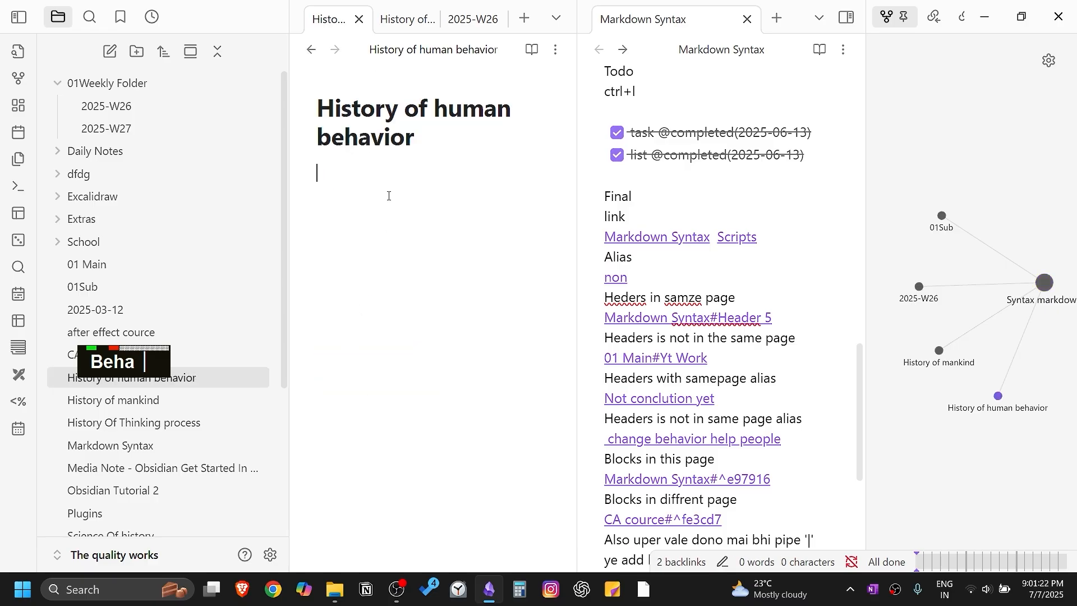
pyautogui.scroll(1, 411, 152)
pyautogui.hotkey('ctrl', 'alt', 'Left')
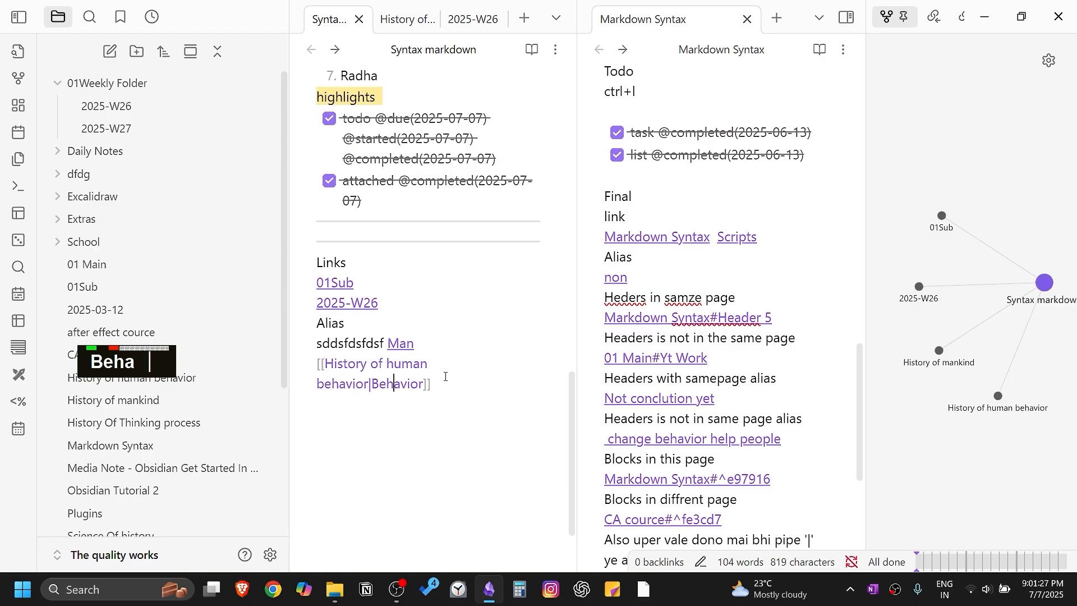
# Step: Add the line "Heders in samze page" below the Behavior link
pyautogui.click(461, 386)
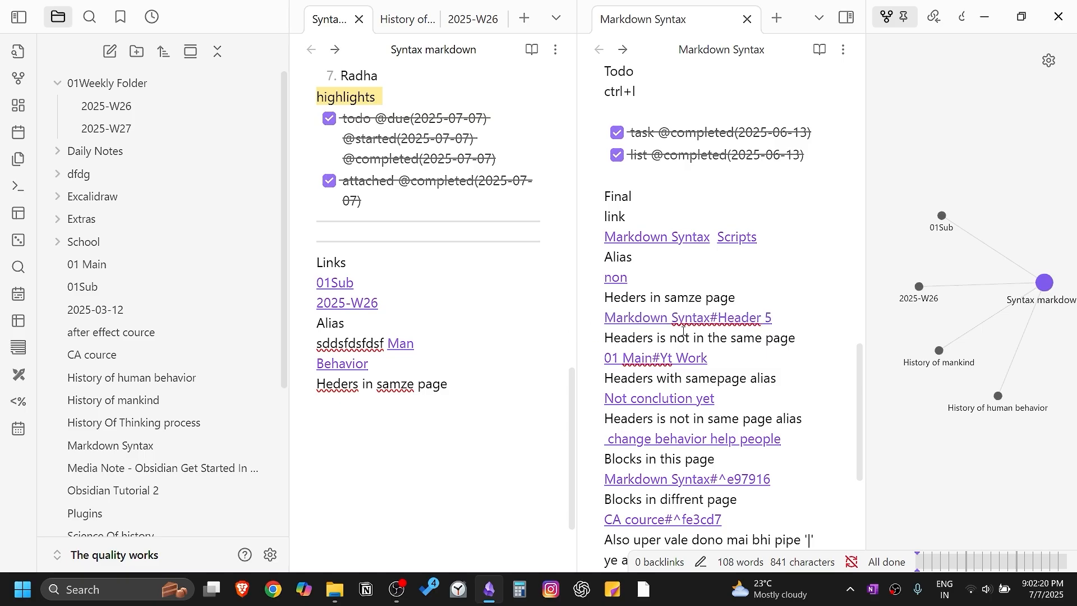
# Step: Follow the Markdown Syntax#Header 5 link in the reference note, return to its link examples, and resume in the Syntax markdown note
pyautogui.click(707, 319)
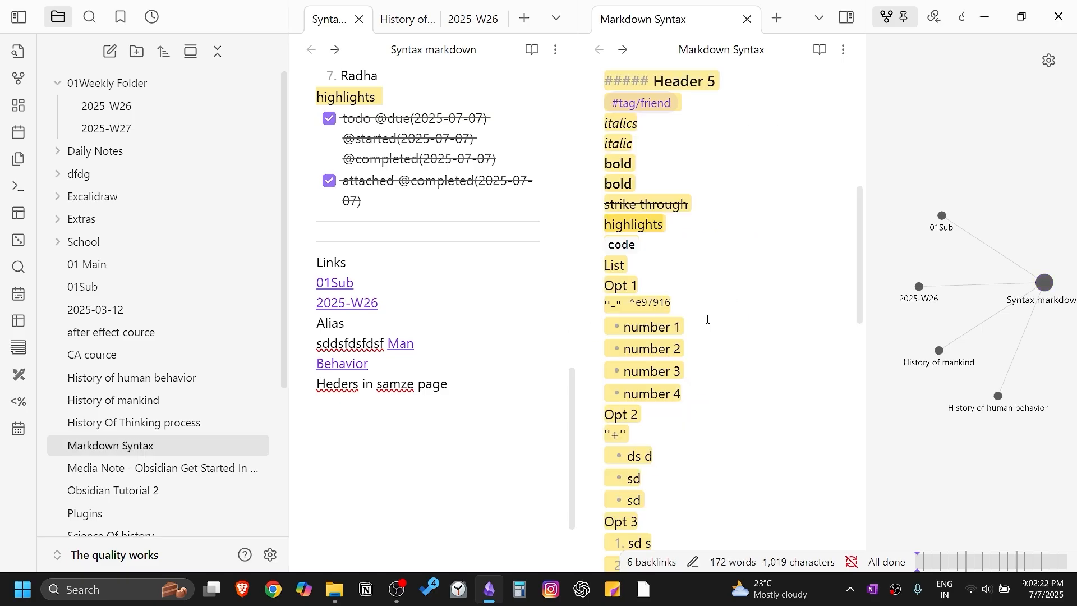
pyautogui.scroll(5, 747, 205)
pyautogui.scroll(-5, 709, 162)
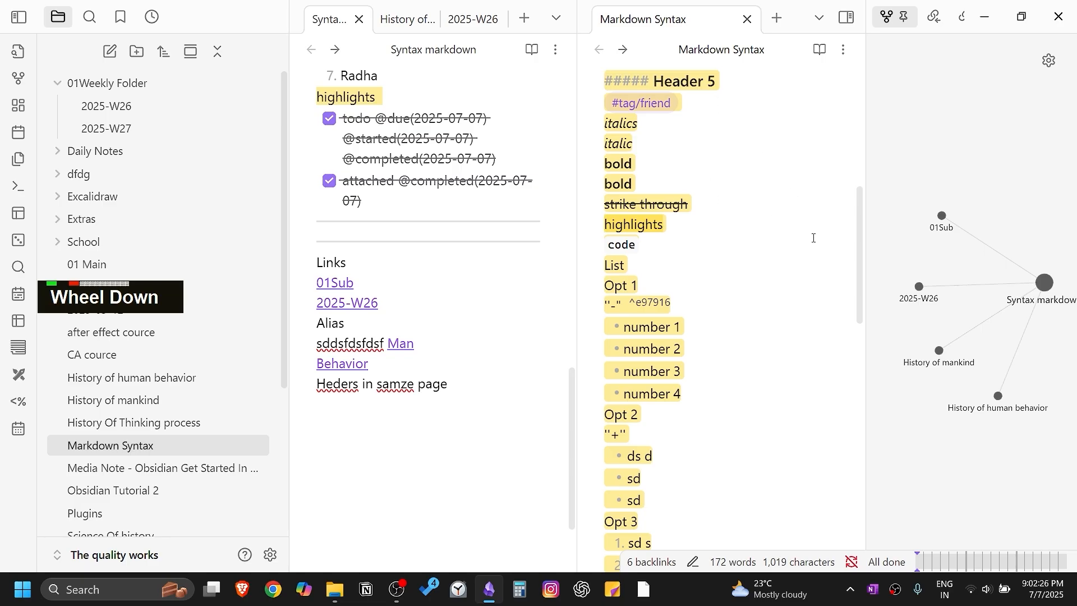
pyautogui.moveTo(860, 244); pyautogui.dragTo(892, 498)
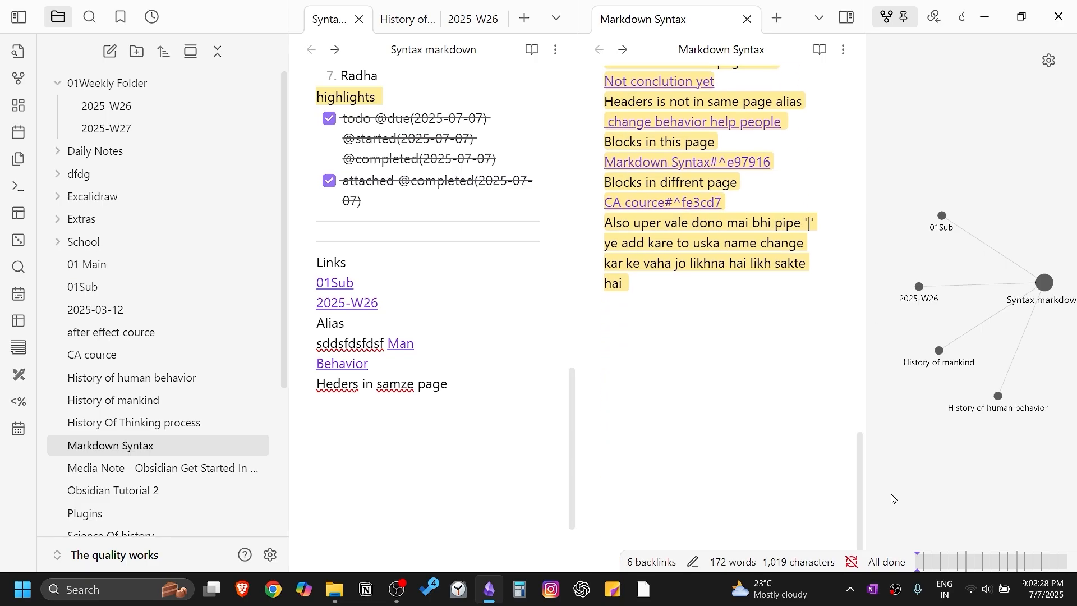
pyautogui.scroll(5, 799, 415)
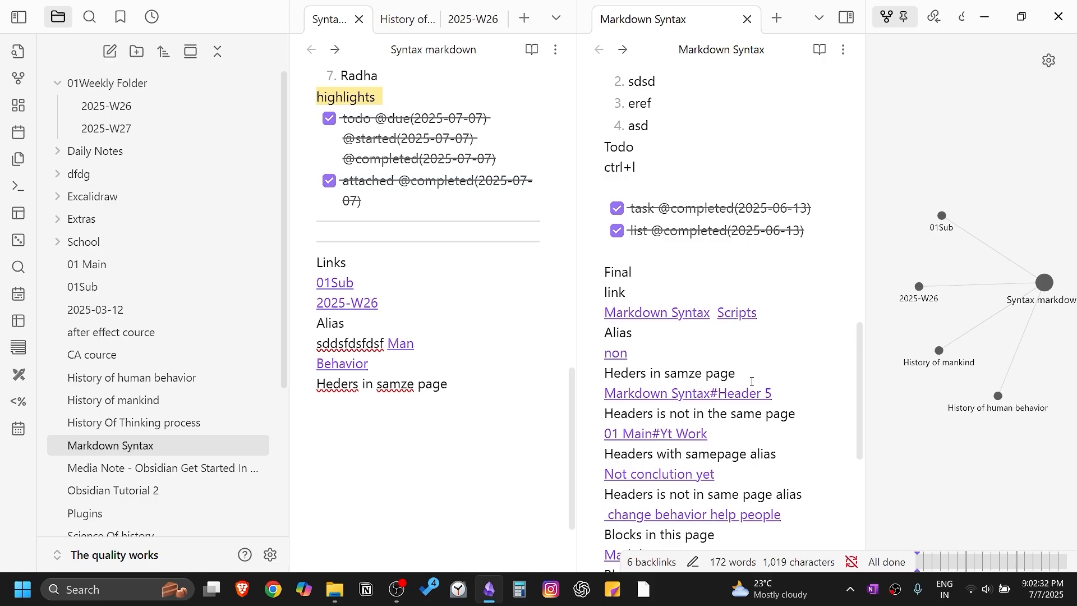
pyautogui.moveTo(859, 385); pyautogui.dragTo(861, 435)
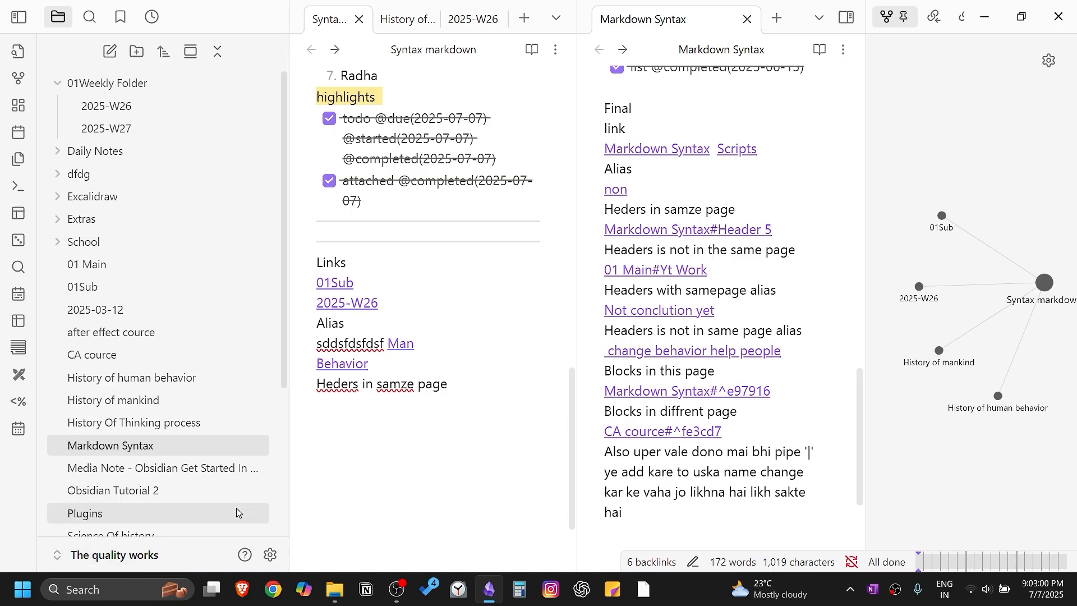
pyautogui.click(331, 427)
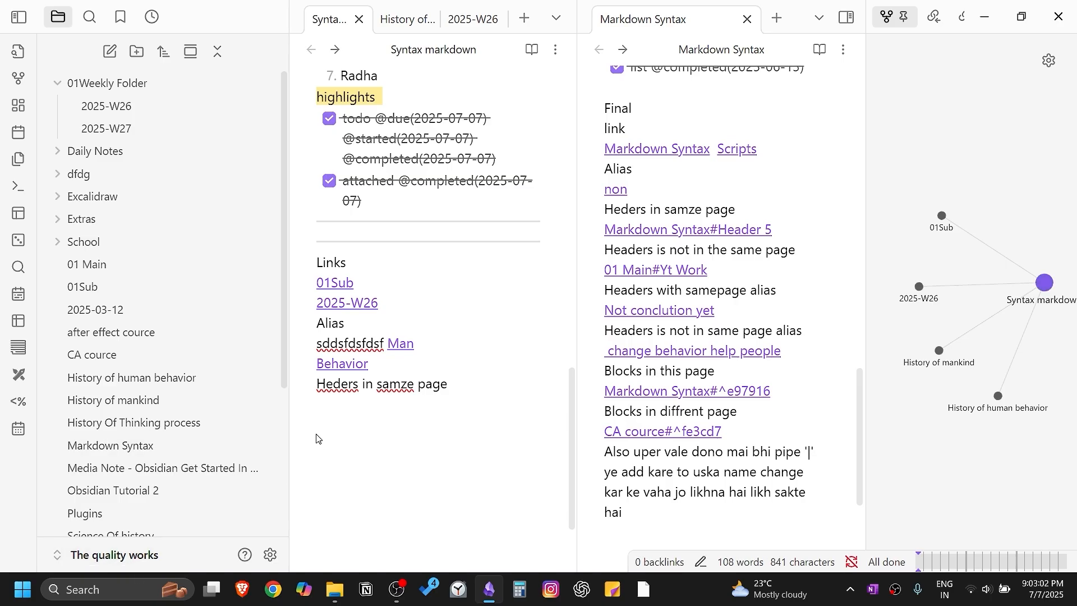
# Step: Add a link to the note's own Header heading, Syntax markdown#Header, below the "Heders in samze page" line
pyautogui.write('[[')
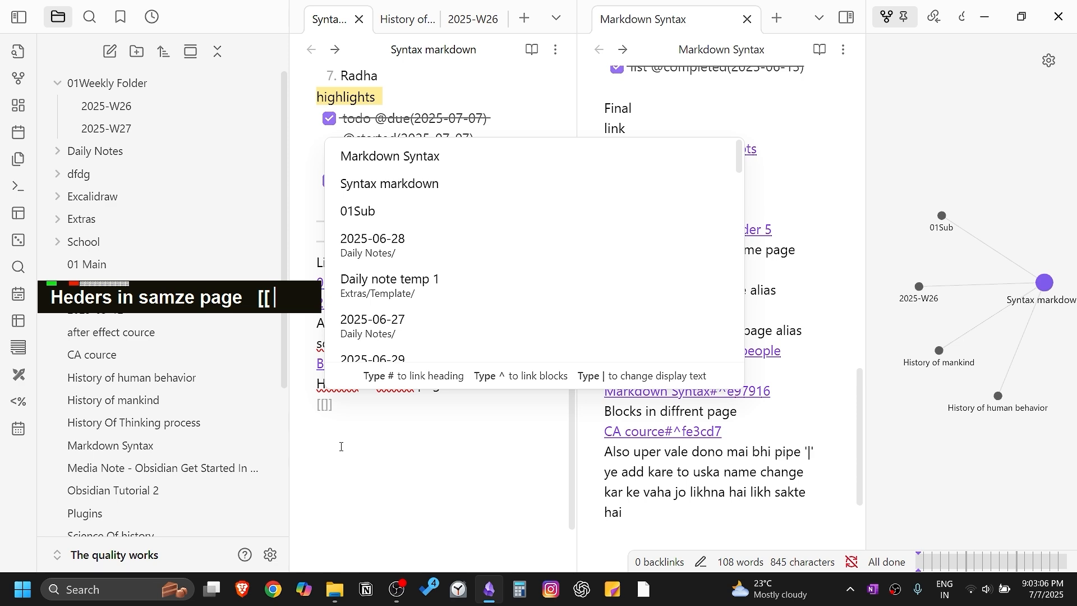
pyautogui.click(403, 185)
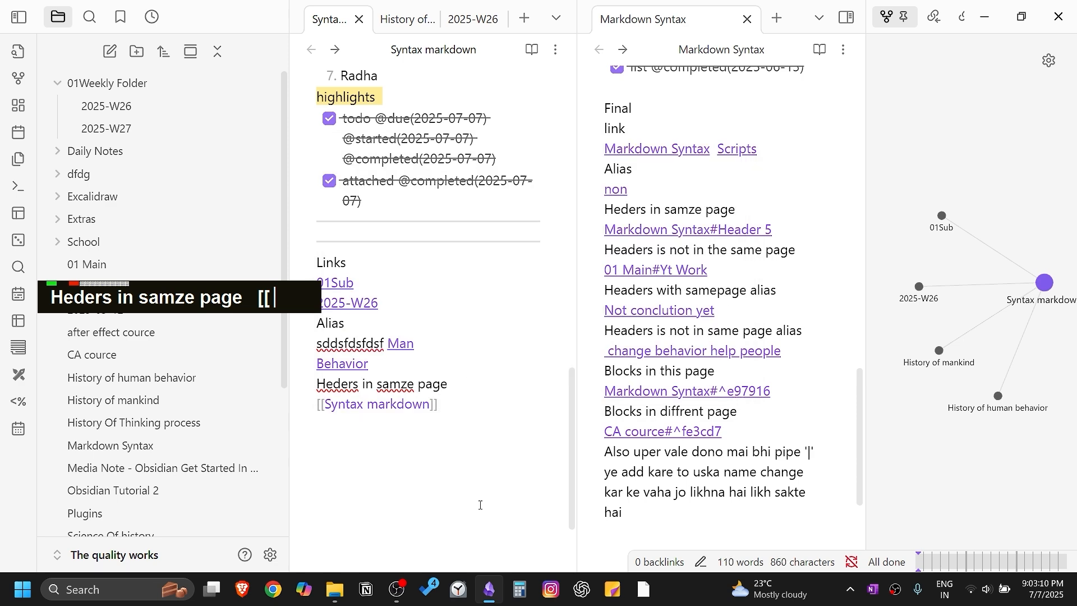
pyautogui.click(431, 402)
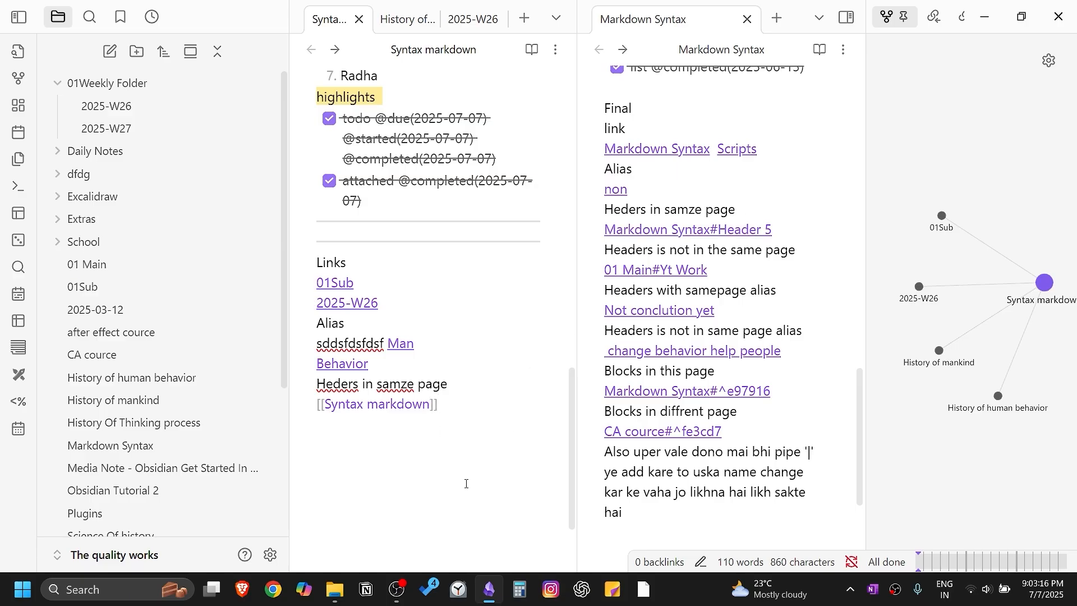
pyautogui.press('shift')
pyautogui.write('!')
pyautogui.hotkey('shift', 'BackSpace')
pyautogui.write('!')
pyautogui.hotkey('shift', 'BackSpace')
pyautogui.write('$')
pyautogui.hotkey('shift', 'BackSpace')
pyautogui.write('#')
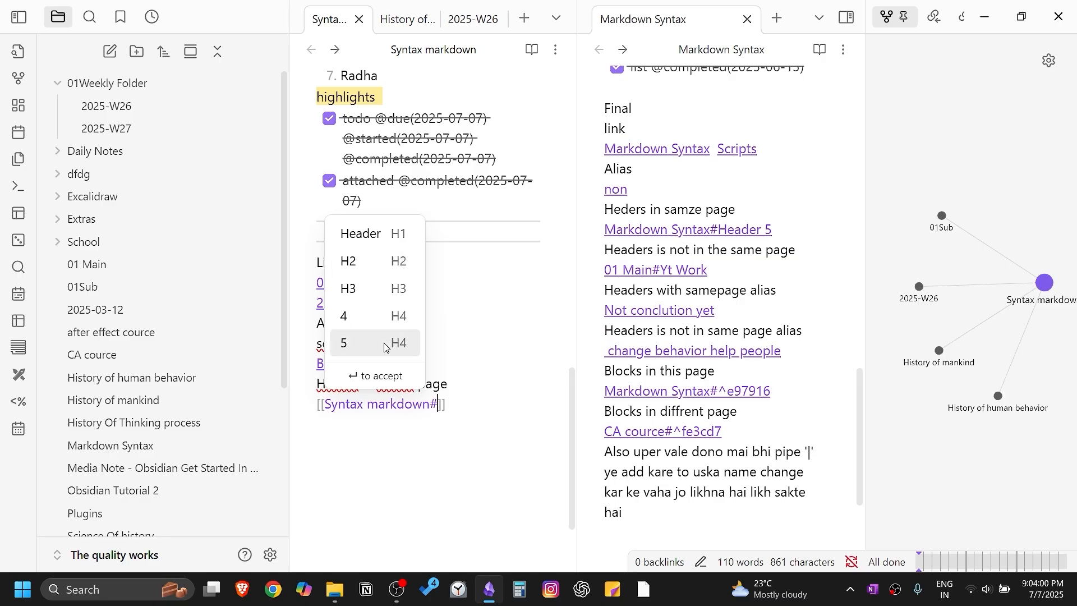
pyautogui.click(392, 234)
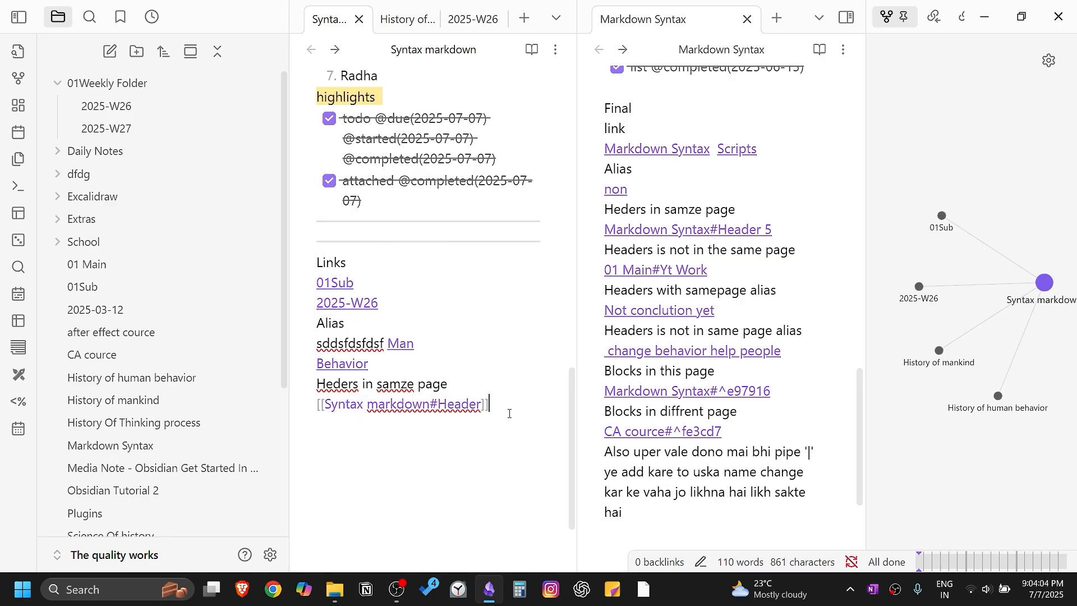
pyautogui.press('Return')
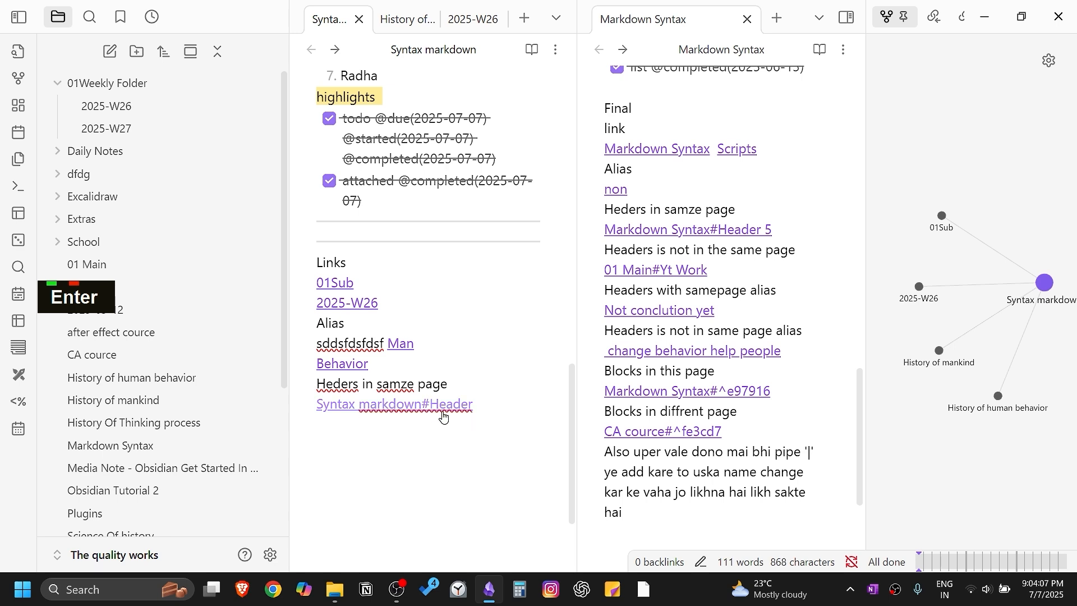
# Step: Give the Syntax markdown#Header link the display text "remember this"
pyautogui.click(476, 403)
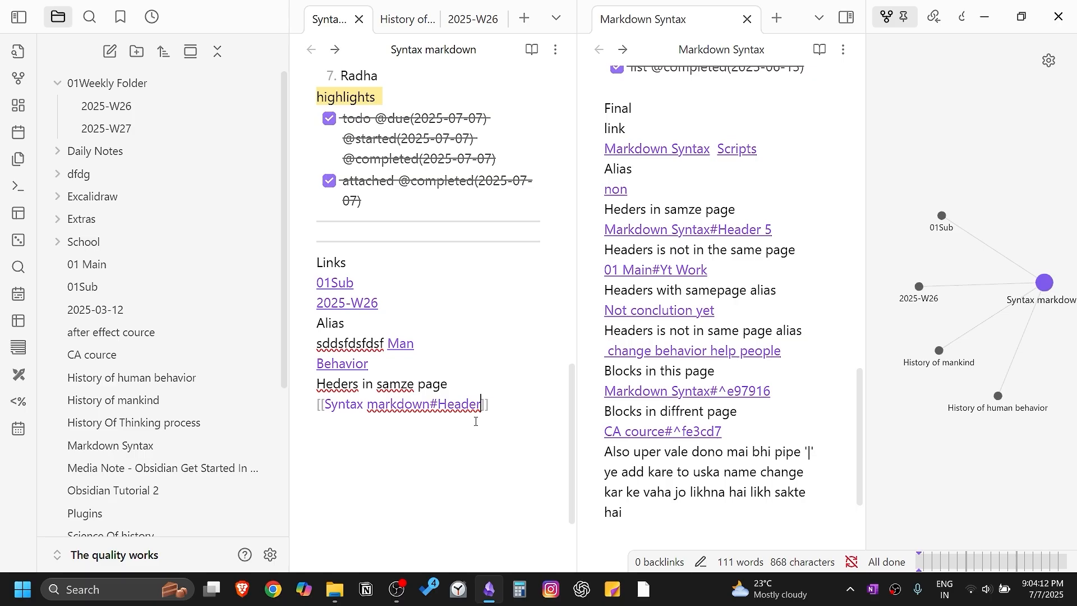
pyautogui.write('|')
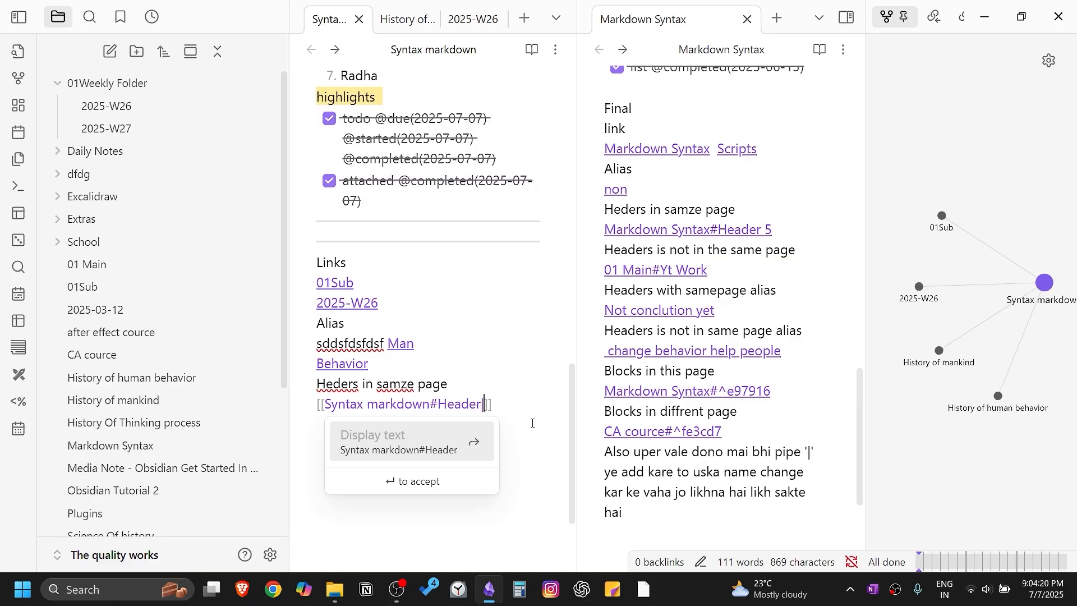
pyautogui.write('remember this')
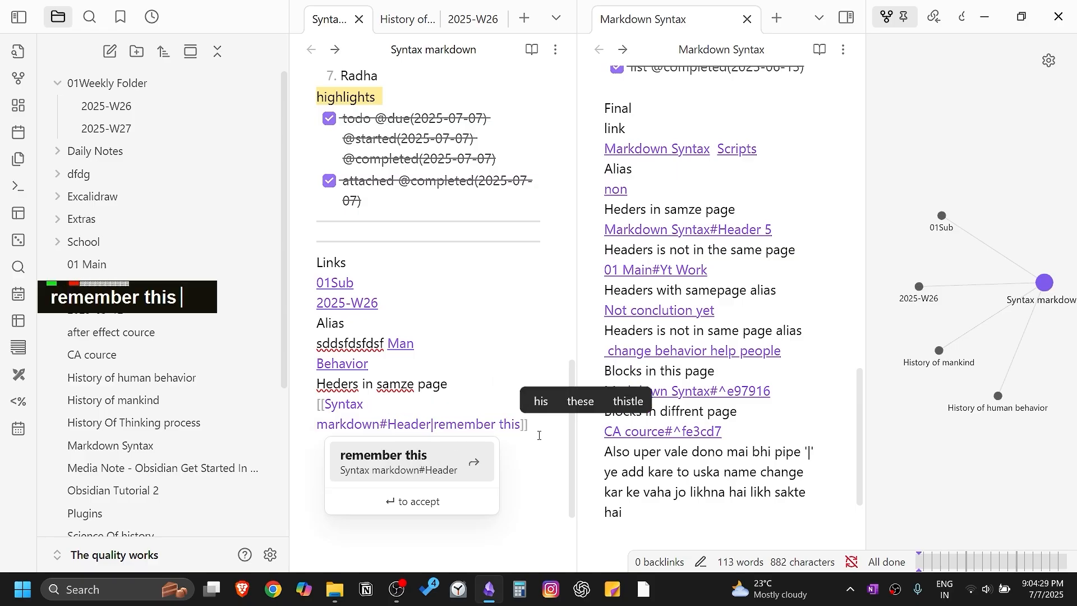
pyautogui.press('Return')
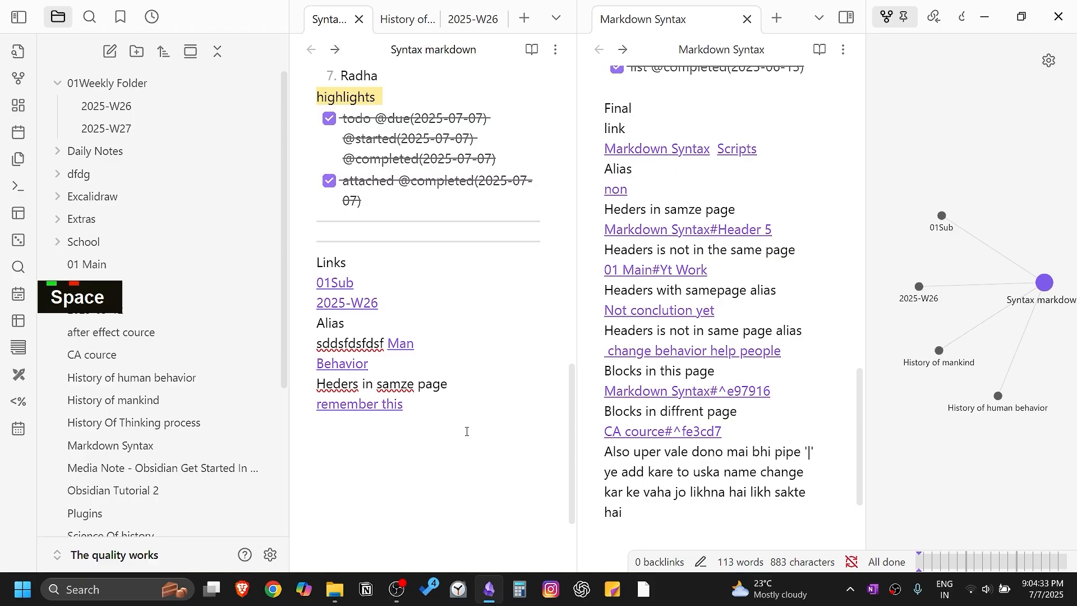
# Step: Follow the remember this link to its heading and return to the end of the link's line
pyautogui.click(392, 404)
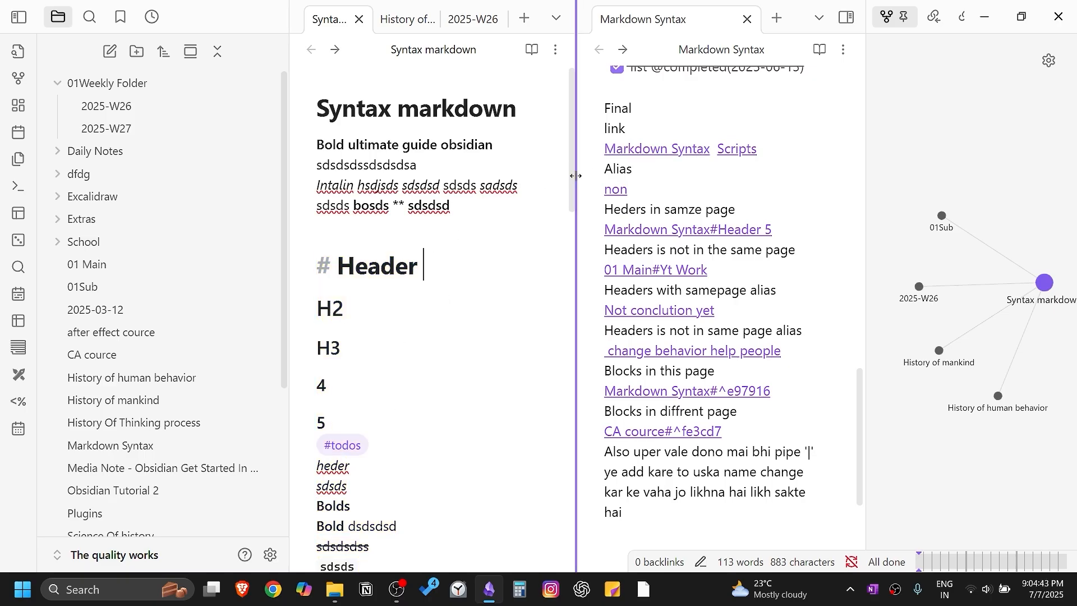
pyautogui.moveTo(571, 174); pyautogui.dragTo(568, 479)
pyautogui.click(406, 415)
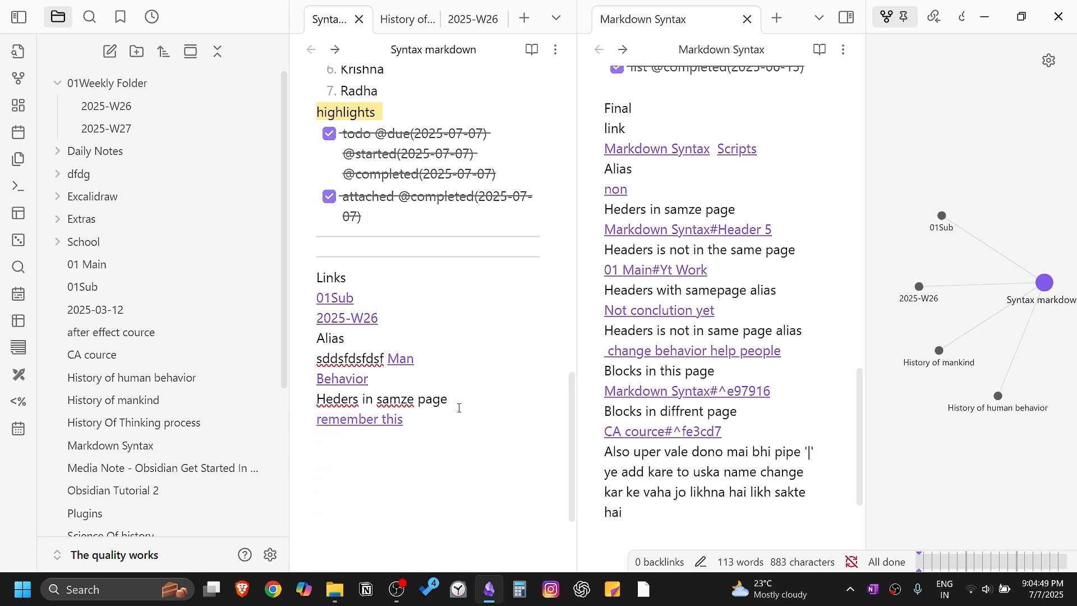
# Step: Change the heading target of the remember this link to Header2, keeping its display text
pyautogui.press('Left')
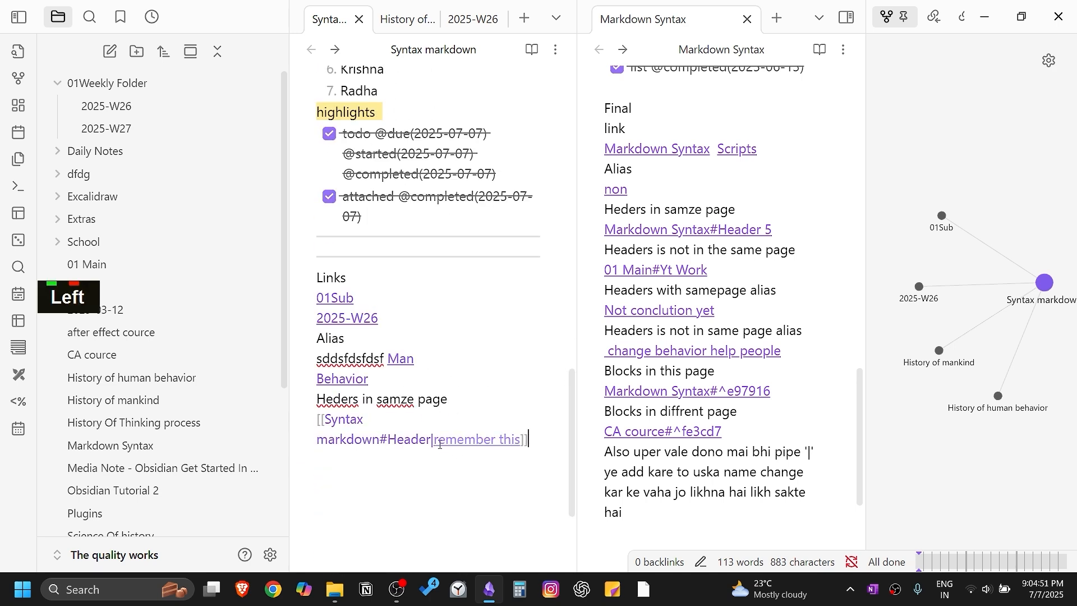
pyautogui.moveTo(433, 440); pyautogui.dragTo(520, 438)
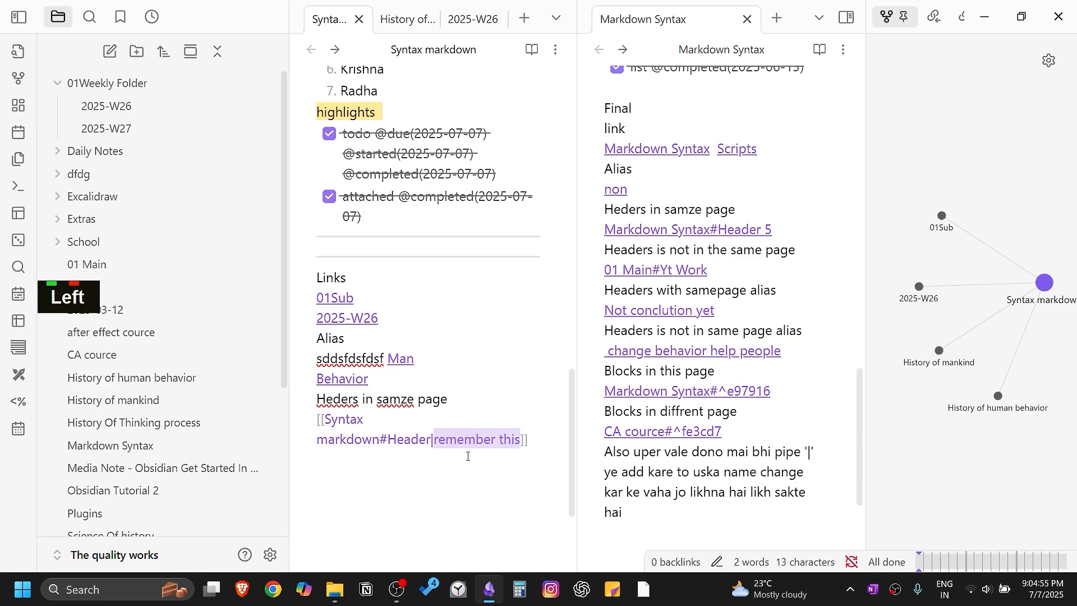
pyautogui.press('Left')
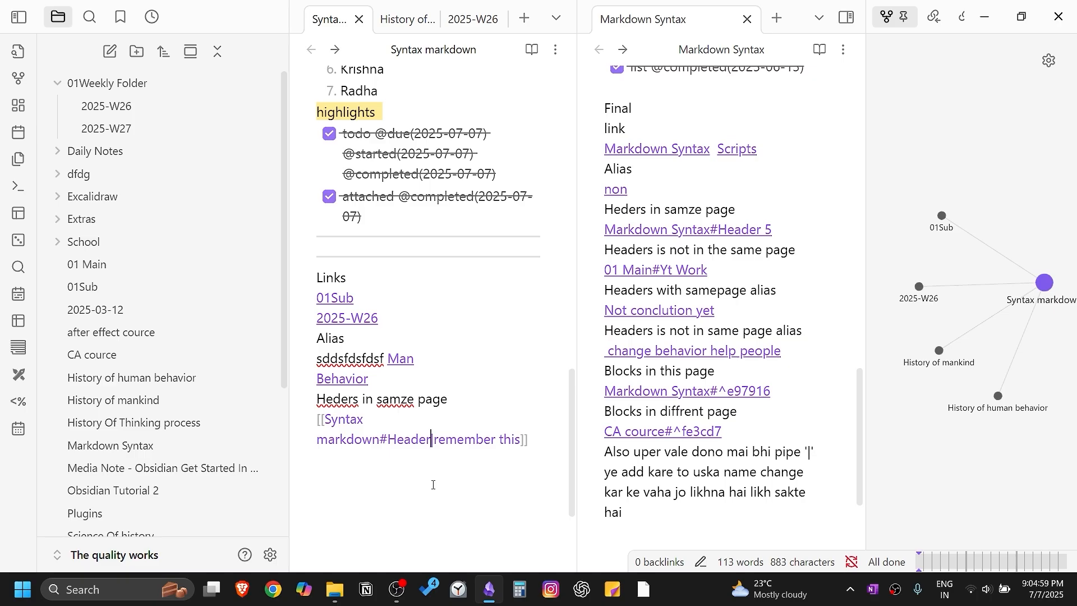
pyautogui.write('2')
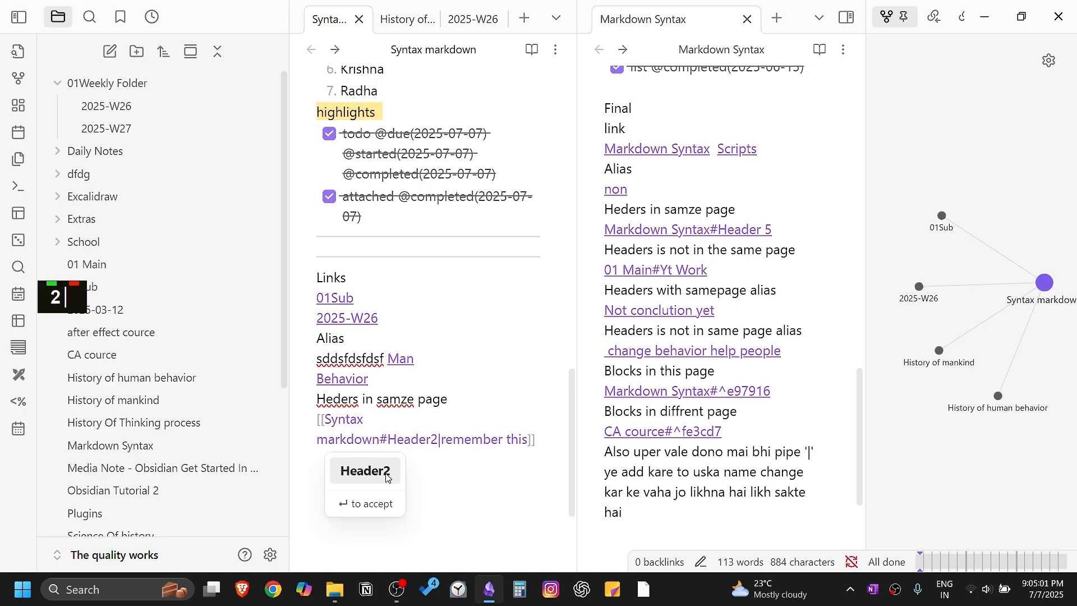
# Step: Check the heading names at the start of the note and test the remember this link
pyautogui.scroll(10, 426, 281)
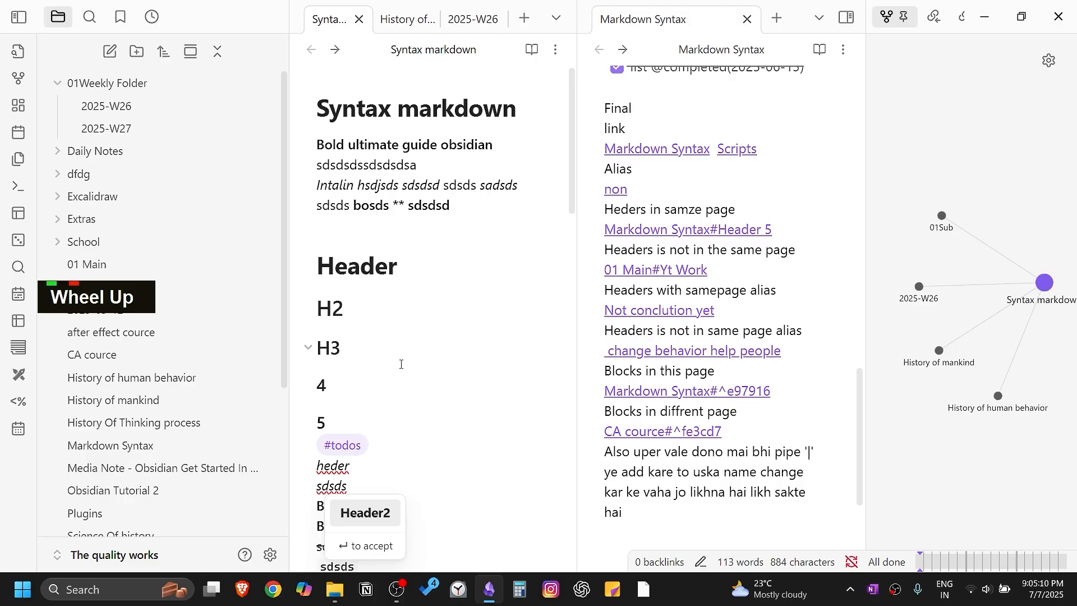
pyautogui.scroll(-10, 347, 312)
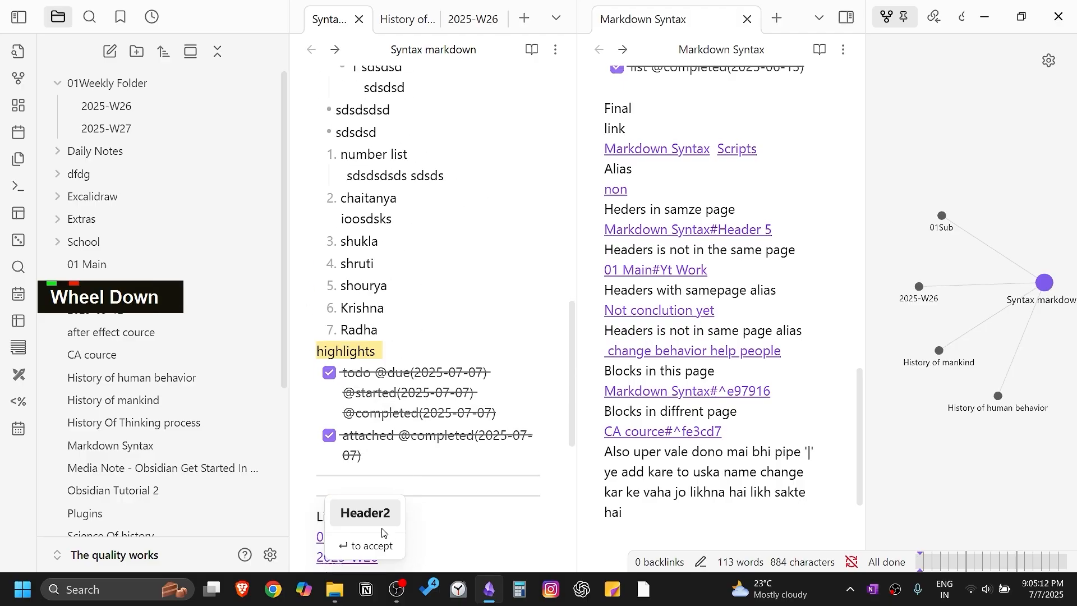
pyautogui.scroll(-5, 365, 510)
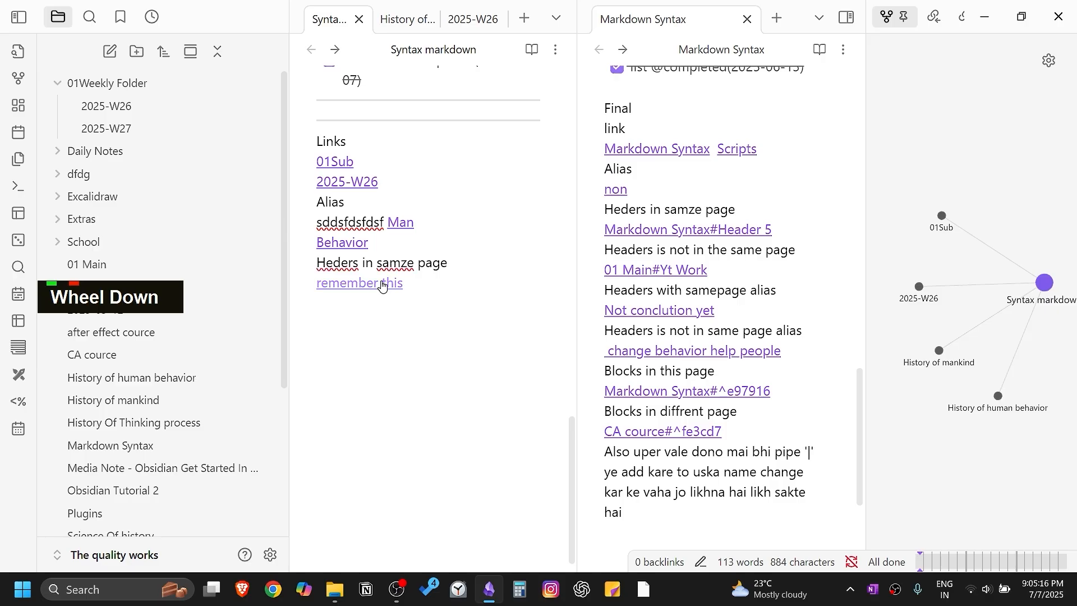
pyautogui.click(381, 282)
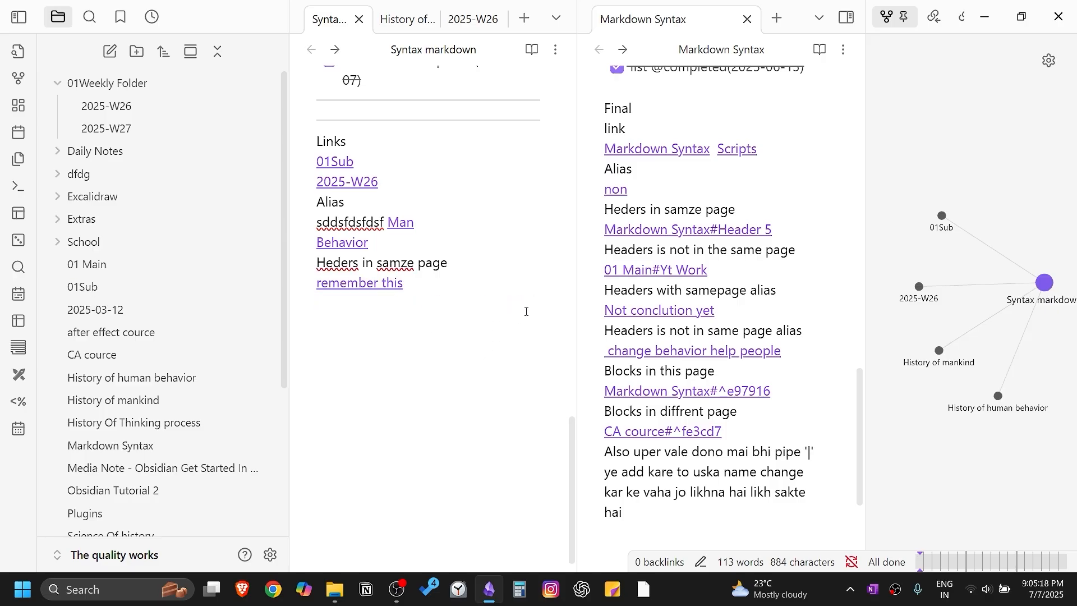
# Step: Compare the note's headings with the heading target in the remember this link's source
pyautogui.scroll(3, 393, 465)
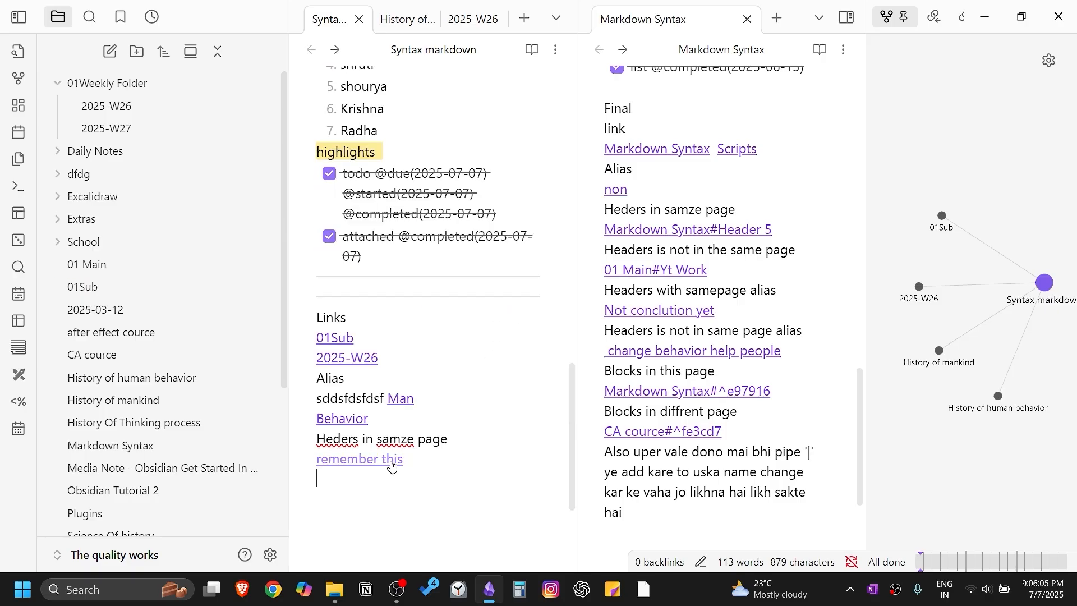
pyautogui.scroll(15, 391, 463)
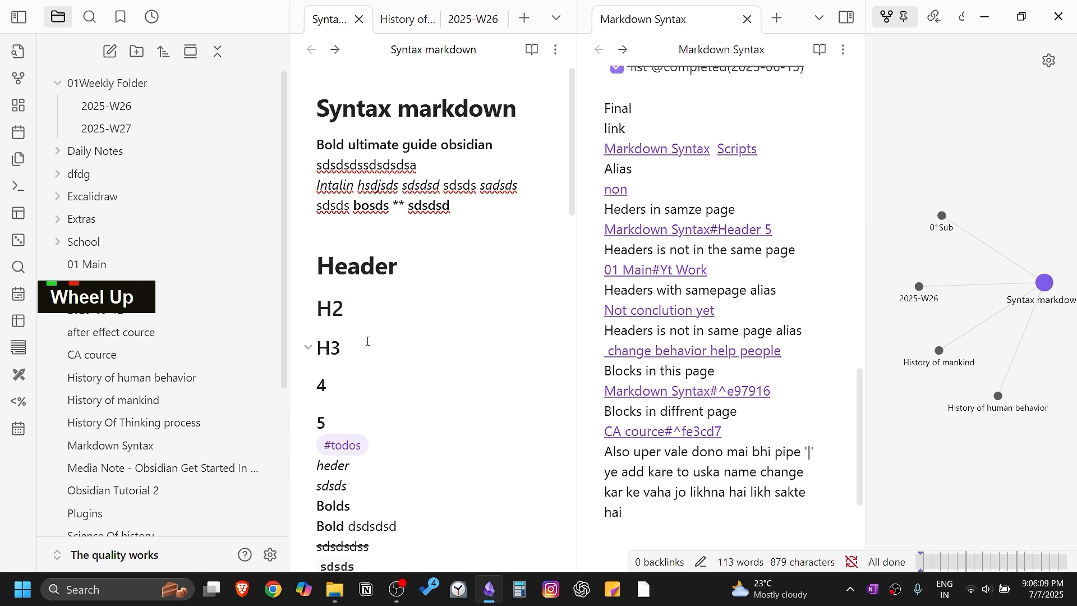
pyautogui.scroll(-3, 339, 389)
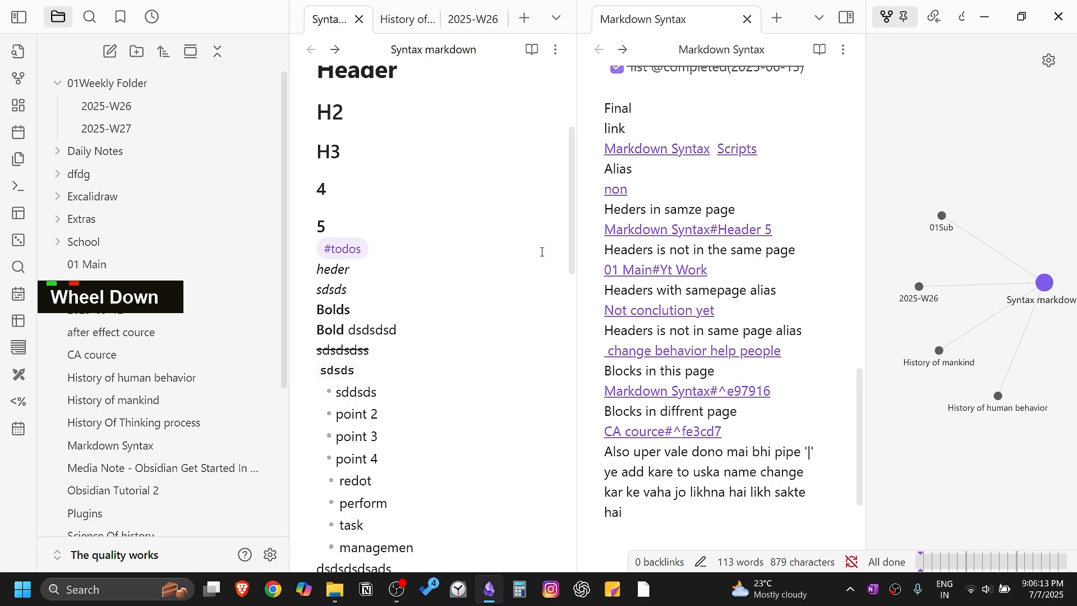
pyautogui.scroll(-2, 572, 322)
pyautogui.scroll(-5, 572, 322)
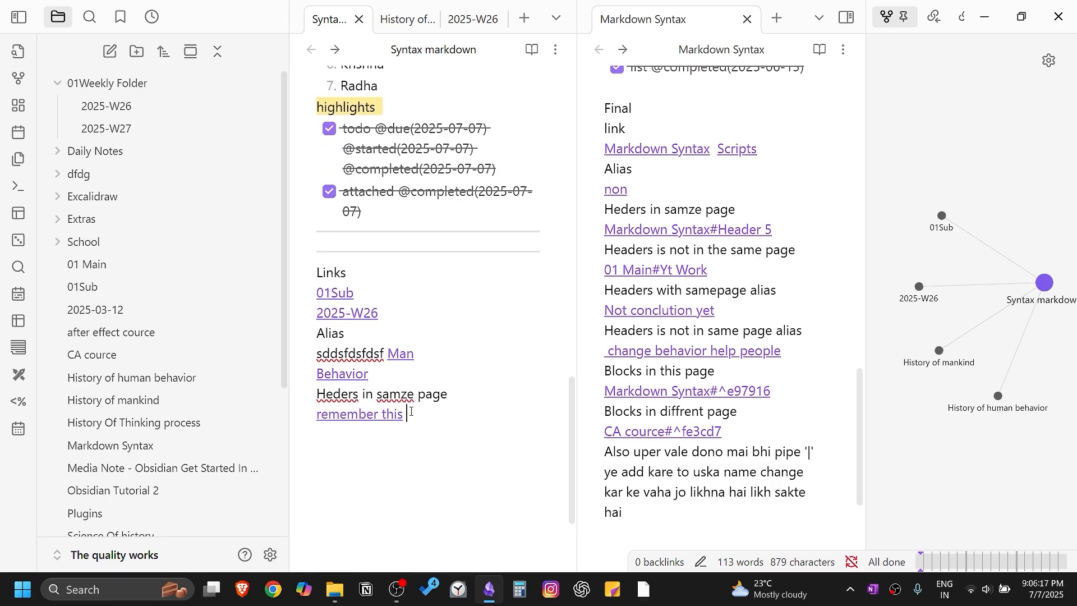
pyautogui.press('Left')
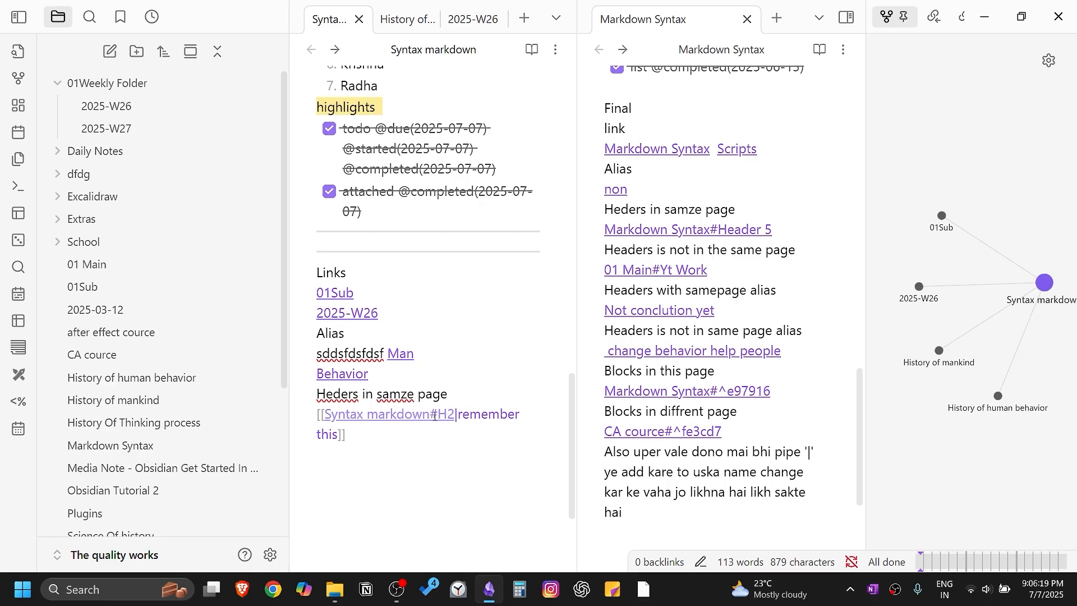
pyautogui.press('Right')
pyautogui.press('Right')
pyautogui.press('Right')
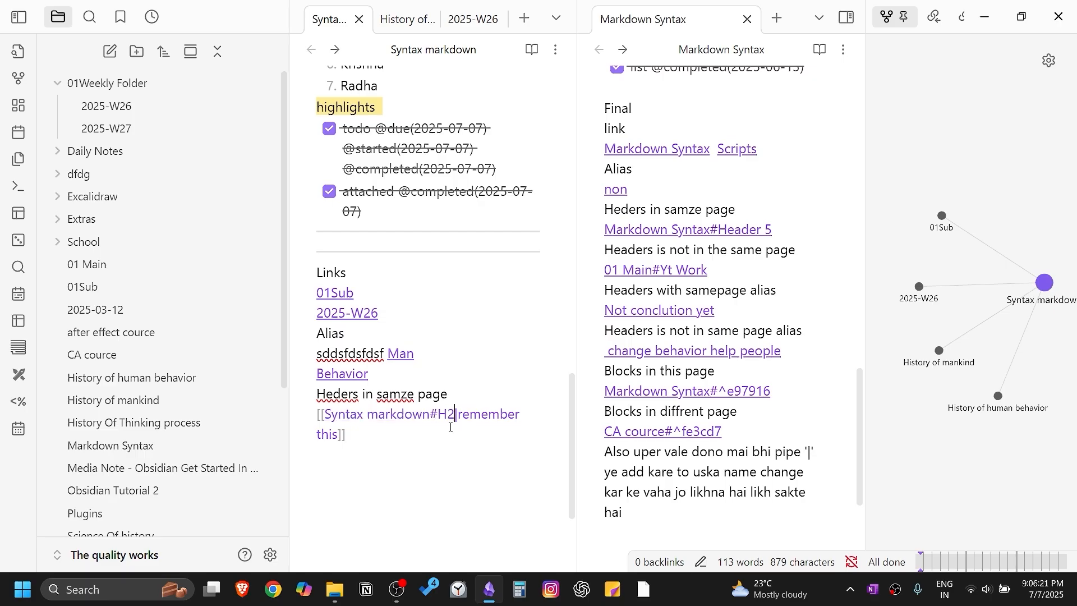
# Step: Insert a plain link to Syntax markdown on a new line below the remember this link and delete it again
pyautogui.scroll(-3, 446, 315)
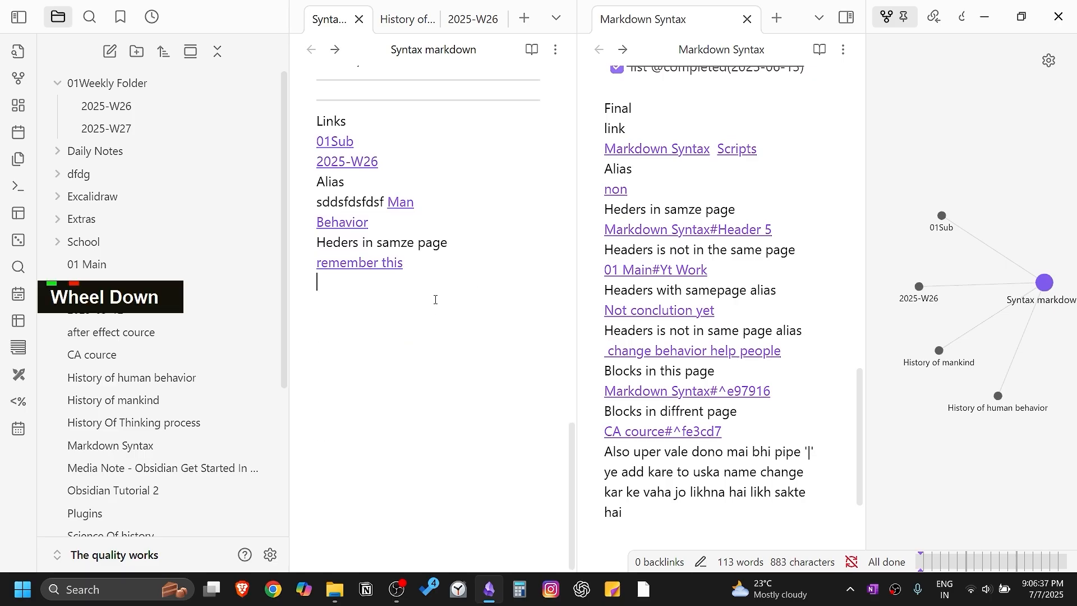
pyautogui.click(430, 271)
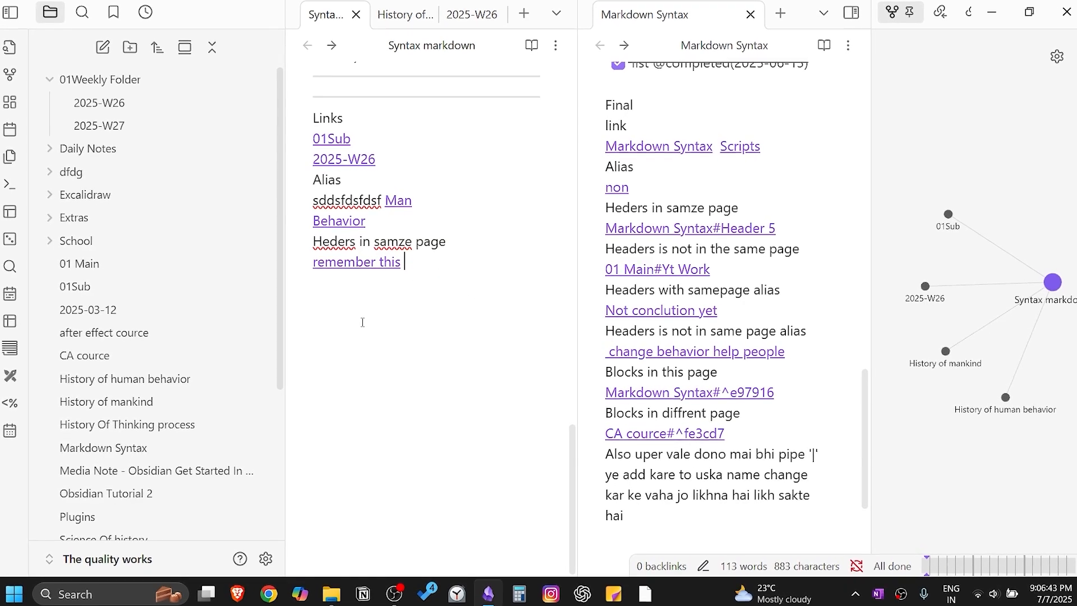
pyautogui.press('Return')
pyautogui.write('[[')
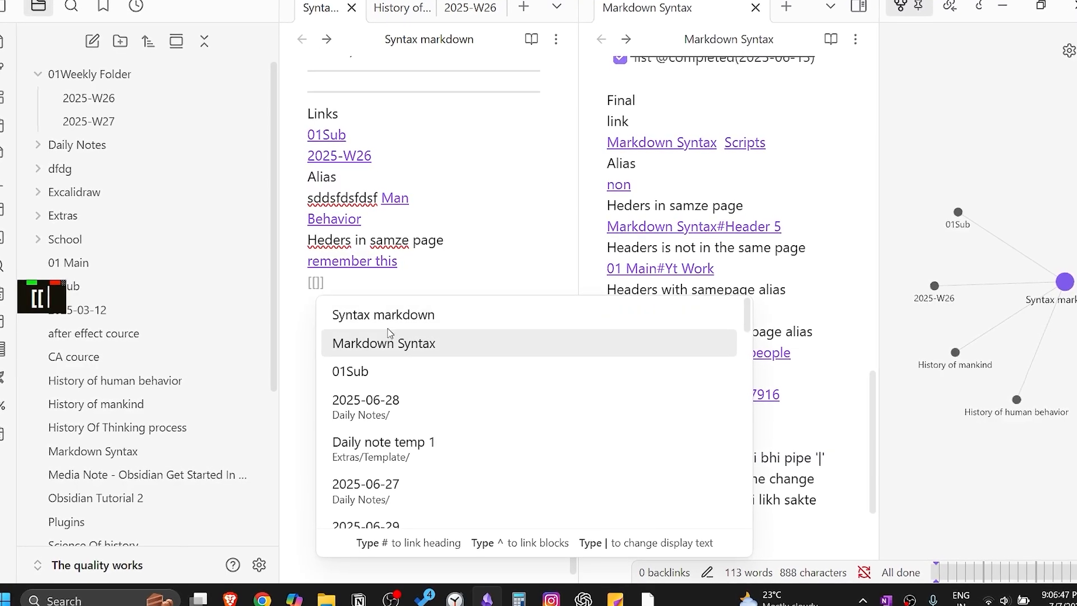
pyautogui.click(356, 316)
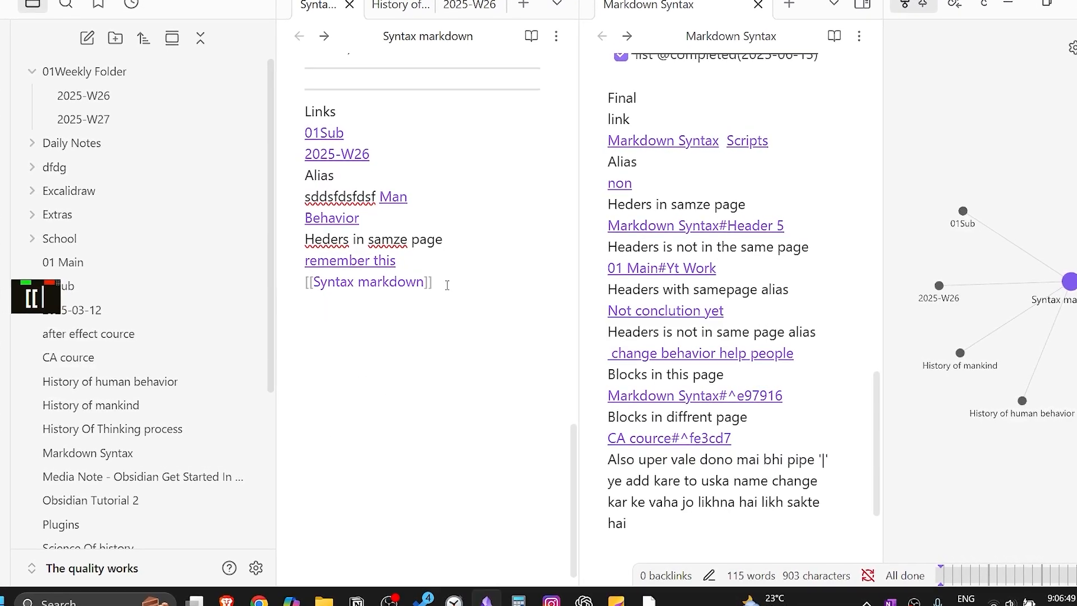
pyautogui.moveTo(433, 281); pyautogui.dragTo(298, 285)
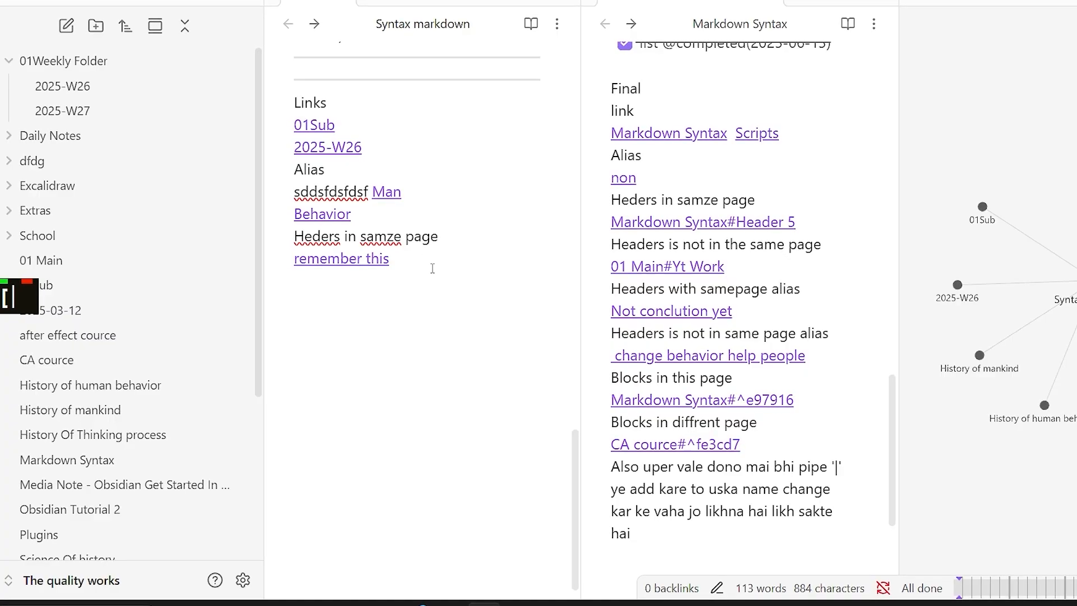
# Step: Follow the remember this link to the Header heading and go back to the Links section
pyautogui.click(382, 261)
pyautogui.scroll(-5, 403, 303)
pyautogui.scroll(-8, 403, 303)
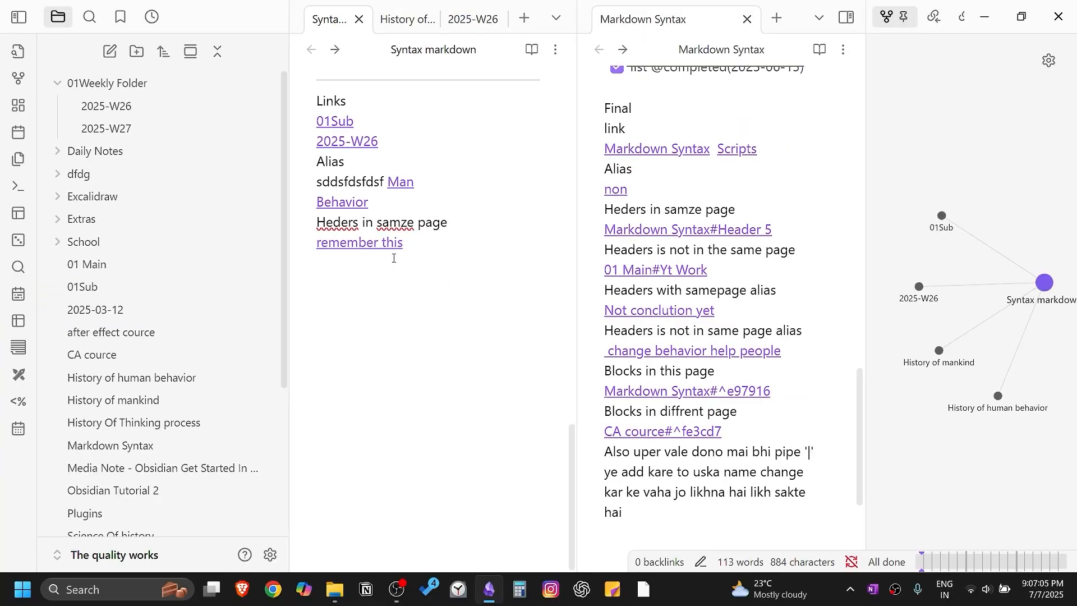
pyautogui.hotkey('ctrl', 'a')
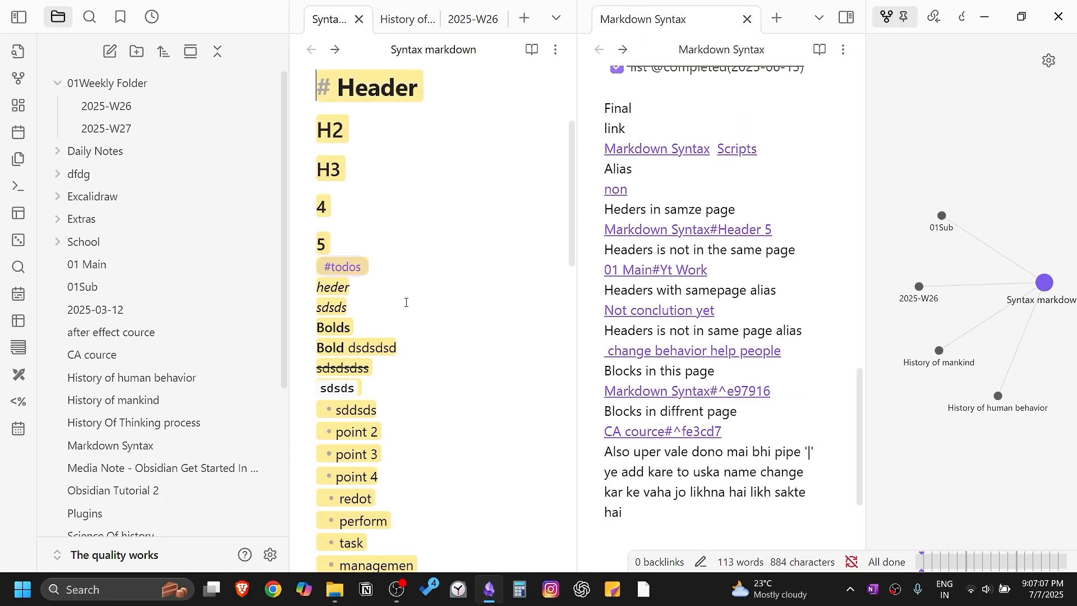
pyautogui.scroll(-10, 406, 281)
# Step: Reveal the source of the same-page header link and highlight its display text after the pipe
pyautogui.press('Right')
pyautogui.press('BackSpace')
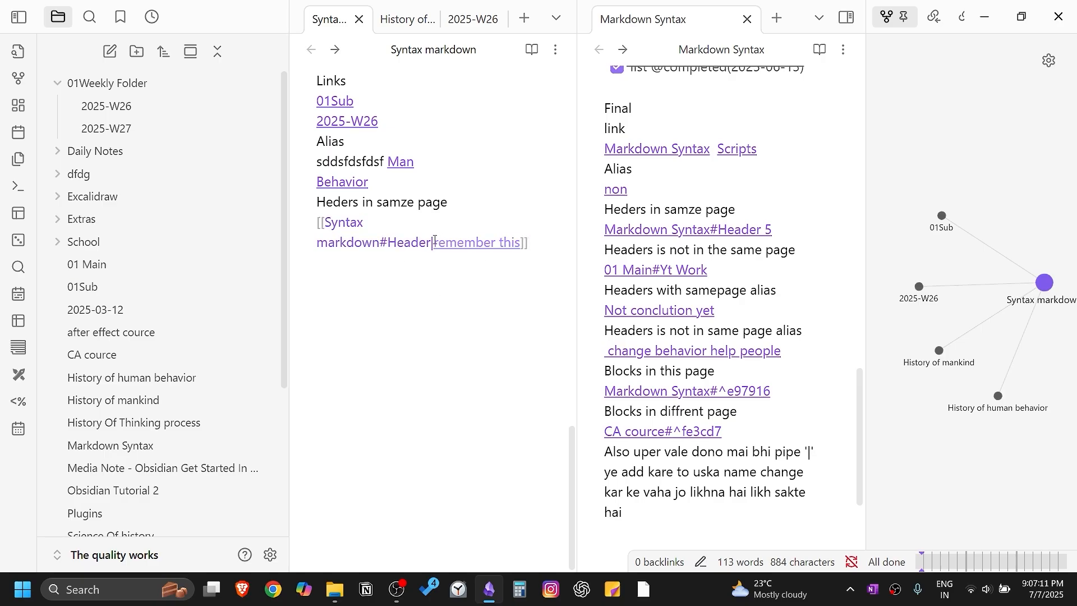
pyautogui.moveTo(434, 241); pyautogui.dragTo(514, 235)
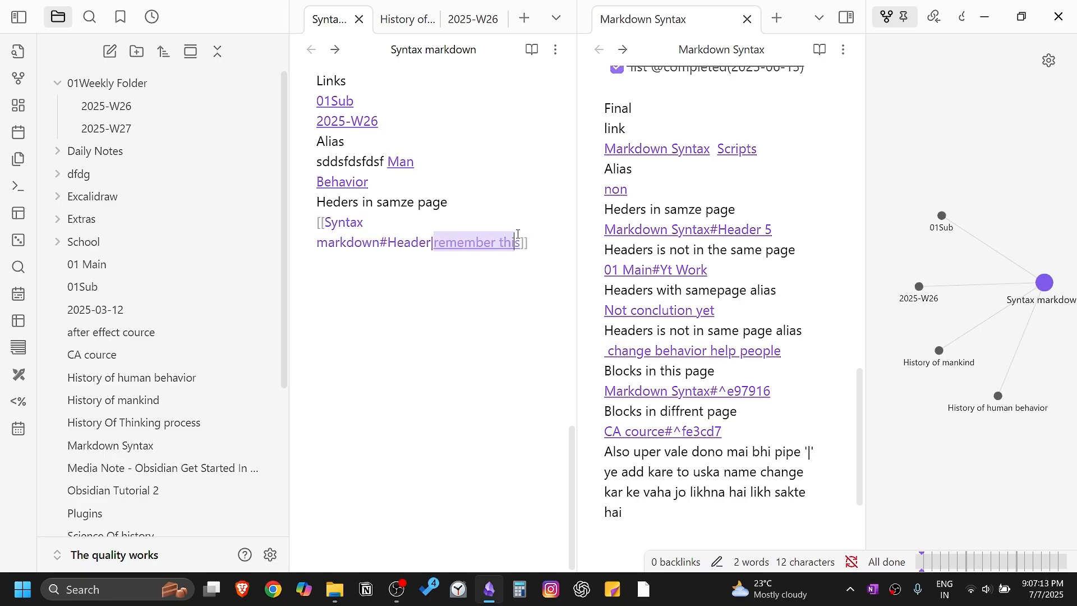
# Step: Remove the pipe and the display text from the same-page header link in the Syntax markdown note
pyautogui.press('BackSpace')
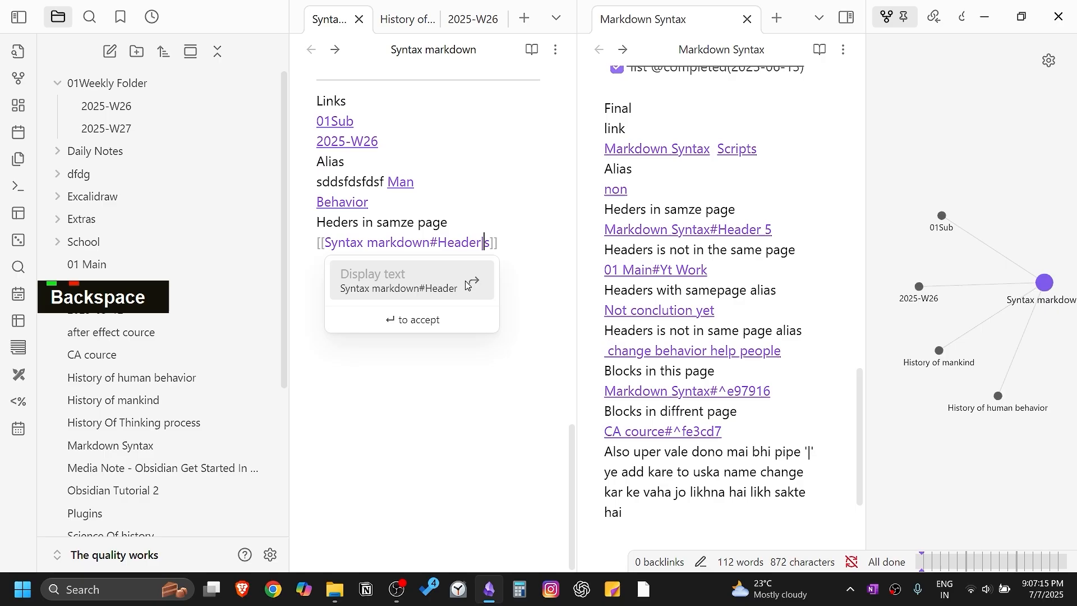
pyautogui.press('BackSpace')
pyautogui.click(486, 244)
pyautogui.press('BackSpace')
pyautogui.press('BackSpace')
pyautogui.press('BackSpace')
pyautogui.press('BackSpace')
pyautogui.press('BackSpace')
pyautogui.press('BackSpace')
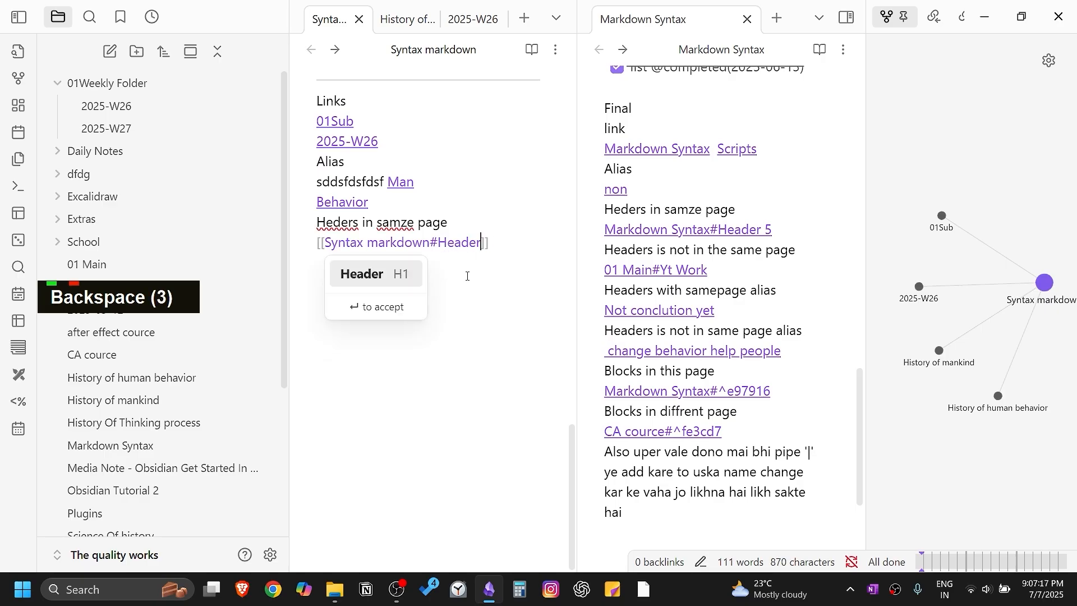
# Step: Replace the heading target of the same-page link with H3 from the note's heading suggestions
pyautogui.press('BackSpace')
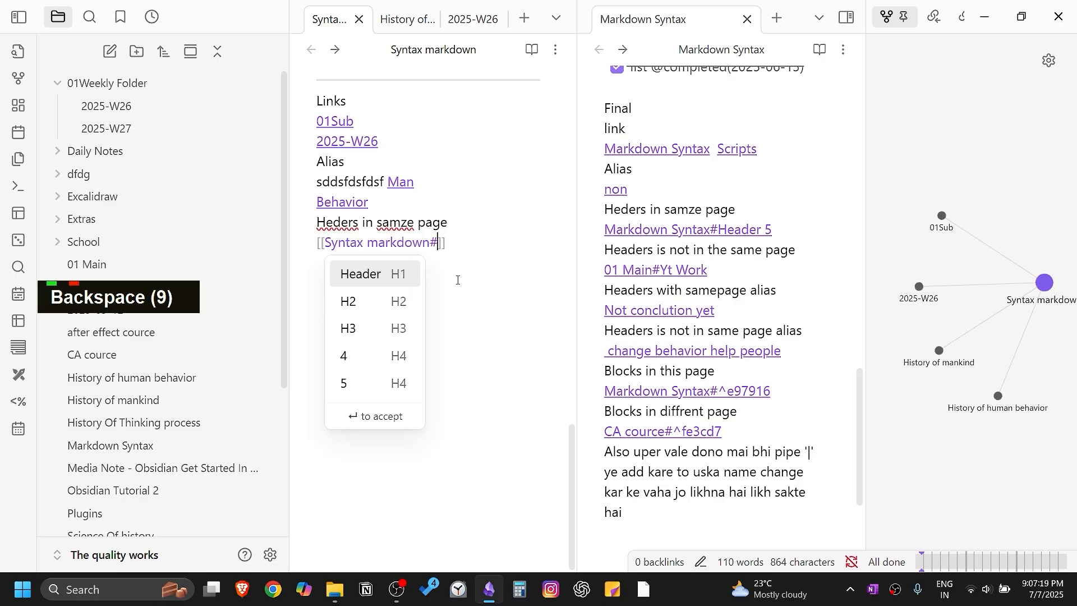
pyautogui.click(427, 275)
pyautogui.click(426, 242)
pyautogui.write('@')
pyautogui.press('BackSpace')
pyautogui.write('#')
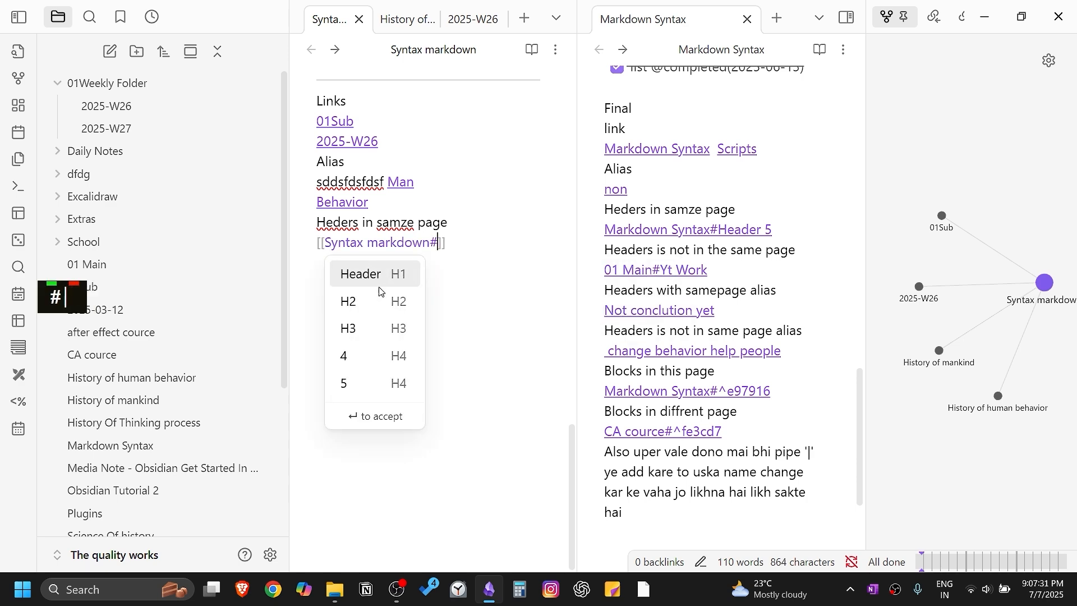
pyautogui.click(383, 324)
pyautogui.click(492, 259)
# Step: Follow the same-page link to the H3 heading and return to the Links section
pyautogui.click(416, 242)
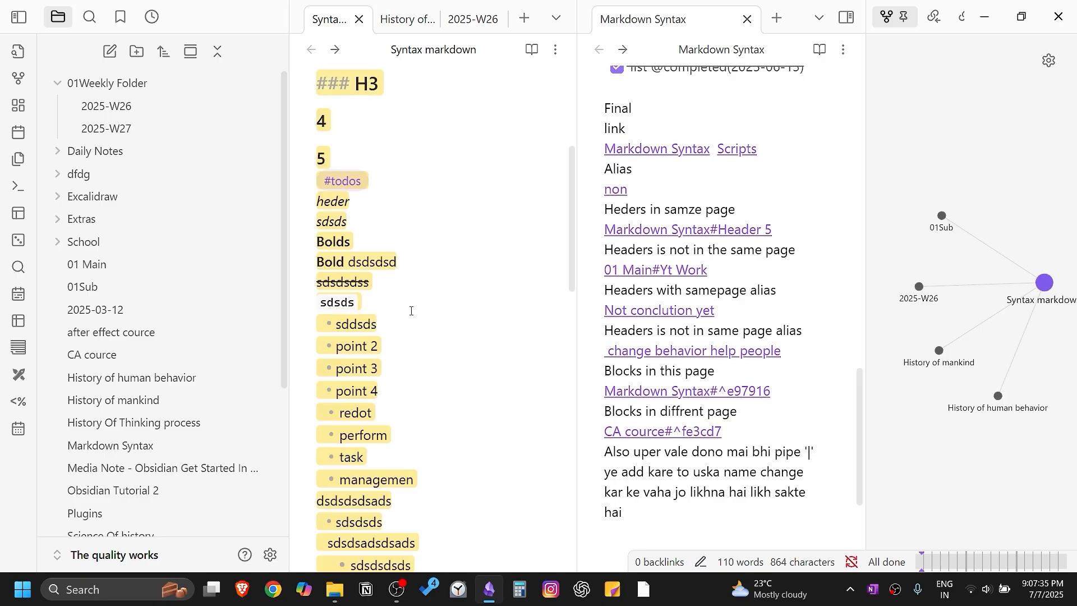
pyautogui.scroll(5, 392, 163)
pyautogui.scroll(-4, 438, 168)
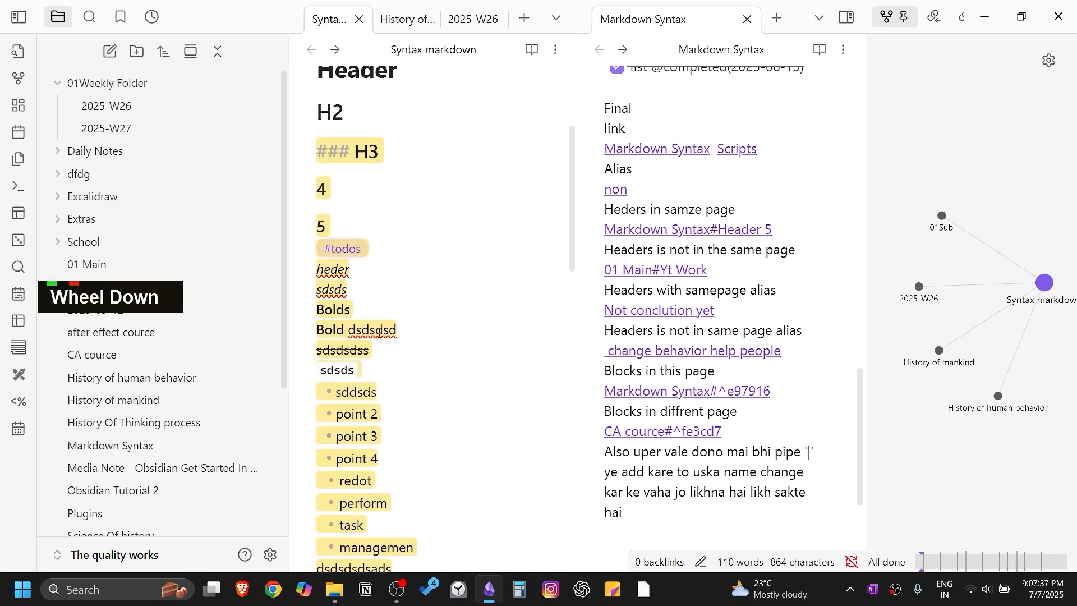
pyautogui.scroll(-6, 465, 311)
pyautogui.scroll(-7, 464, 310)
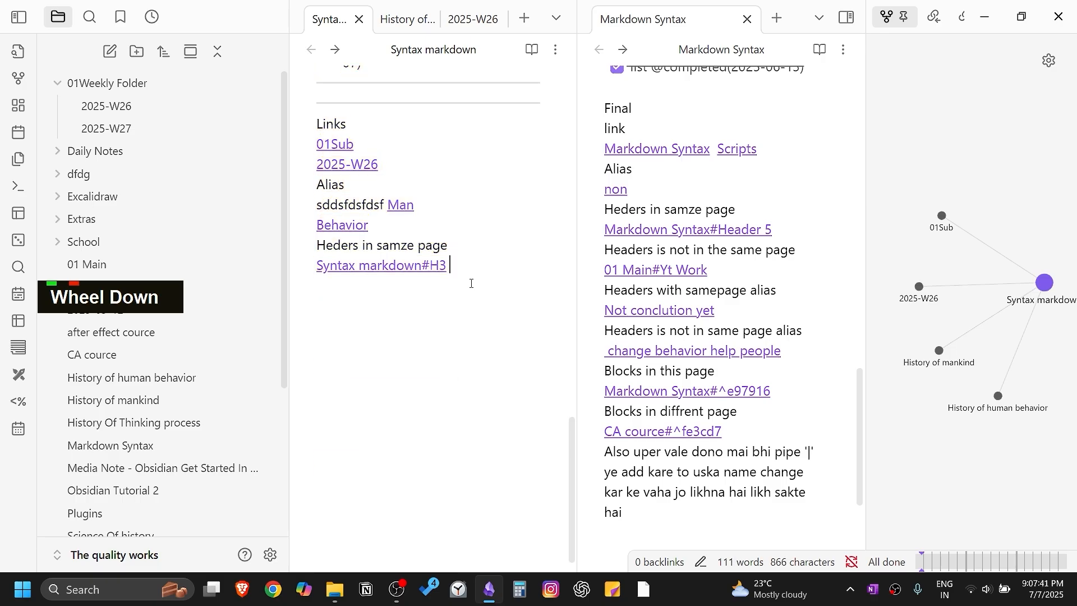
# Step: Review the headings in the Syntax markdown note and fold the content under Header
pyautogui.scroll(15, 434, 295)
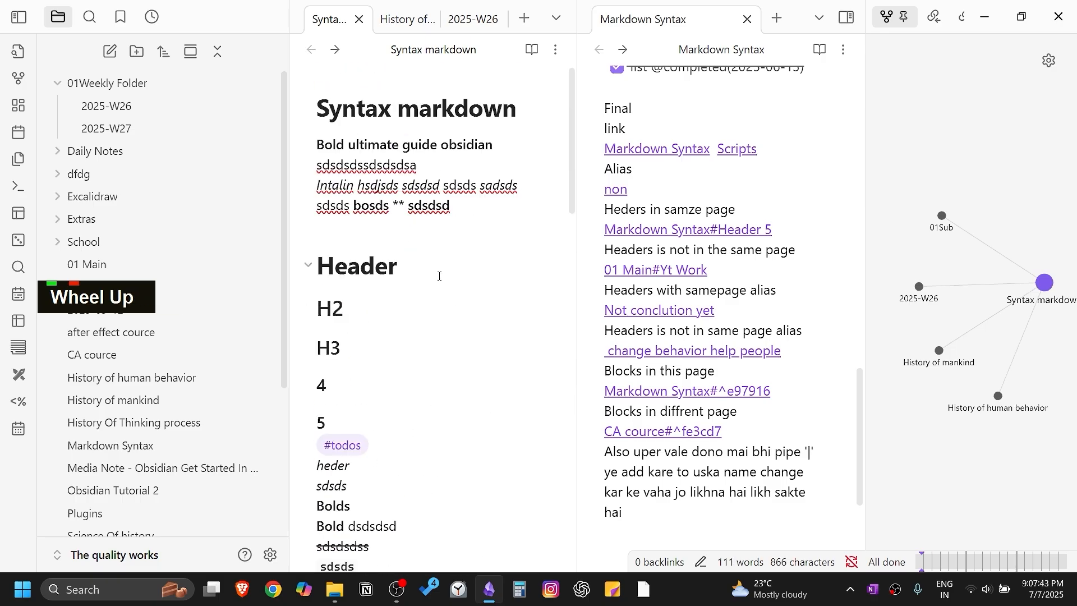
pyautogui.scroll(-12, 427, 292)
pyautogui.scroll(9, 403, 253)
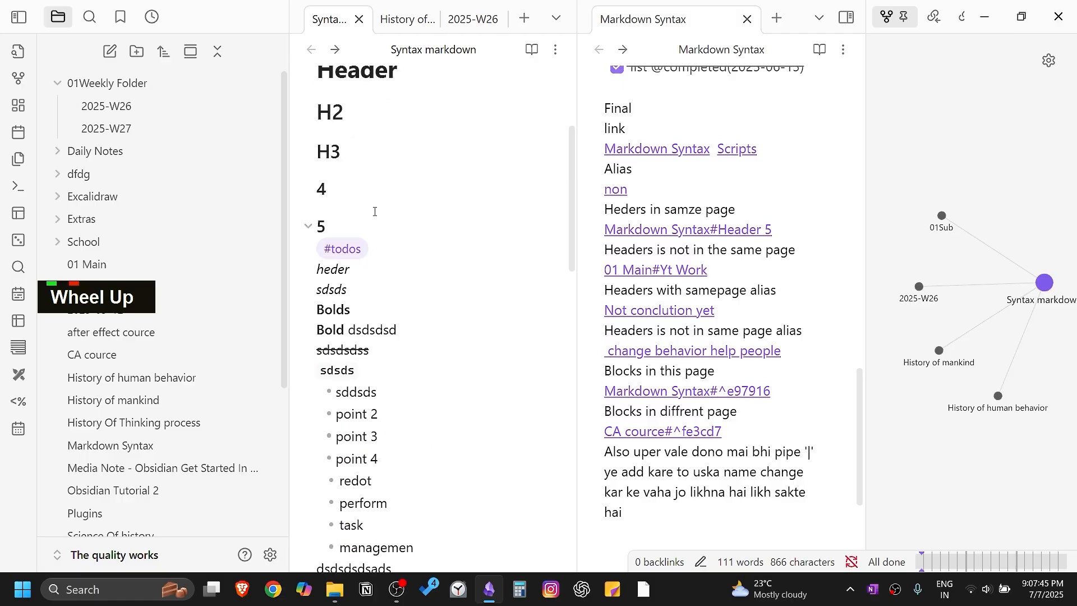
pyautogui.scroll(4, 371, 264)
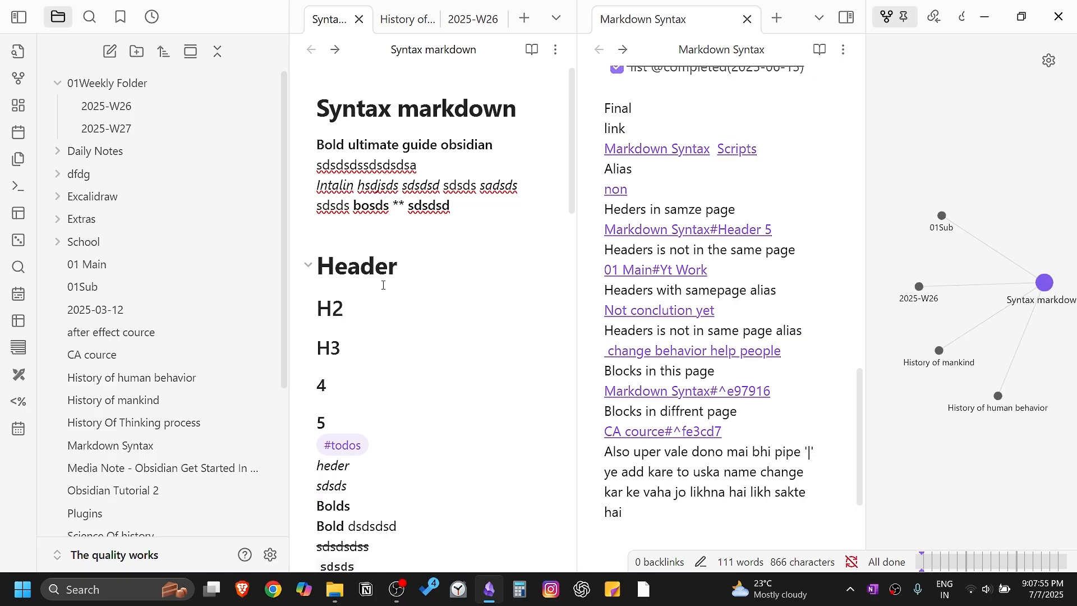
pyautogui.click(308, 265)
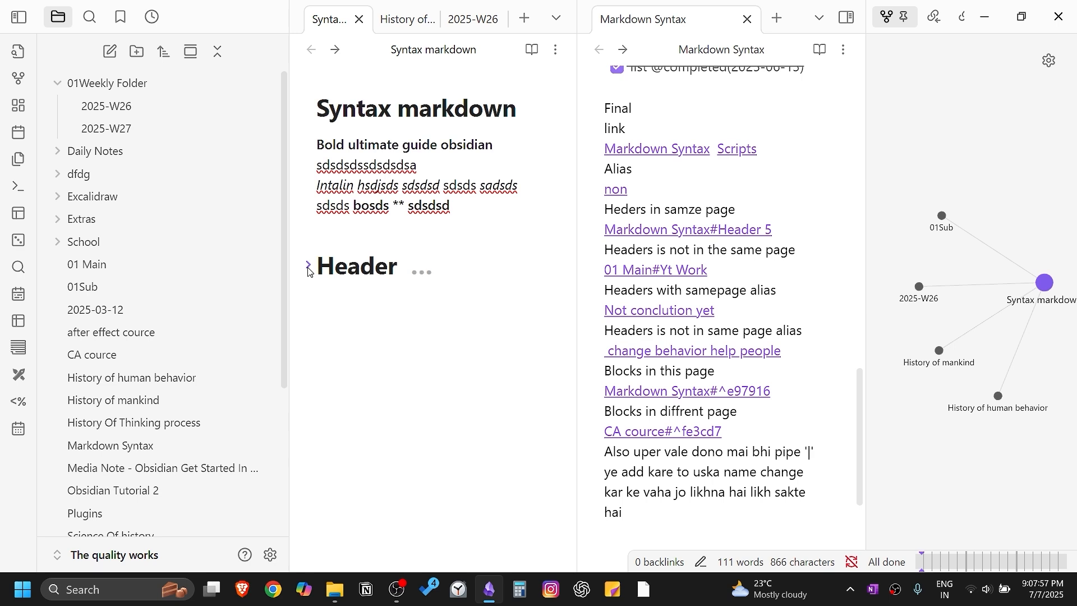
pyautogui.scroll(-2, 362, 336)
pyautogui.scroll(-1, 425, 300)
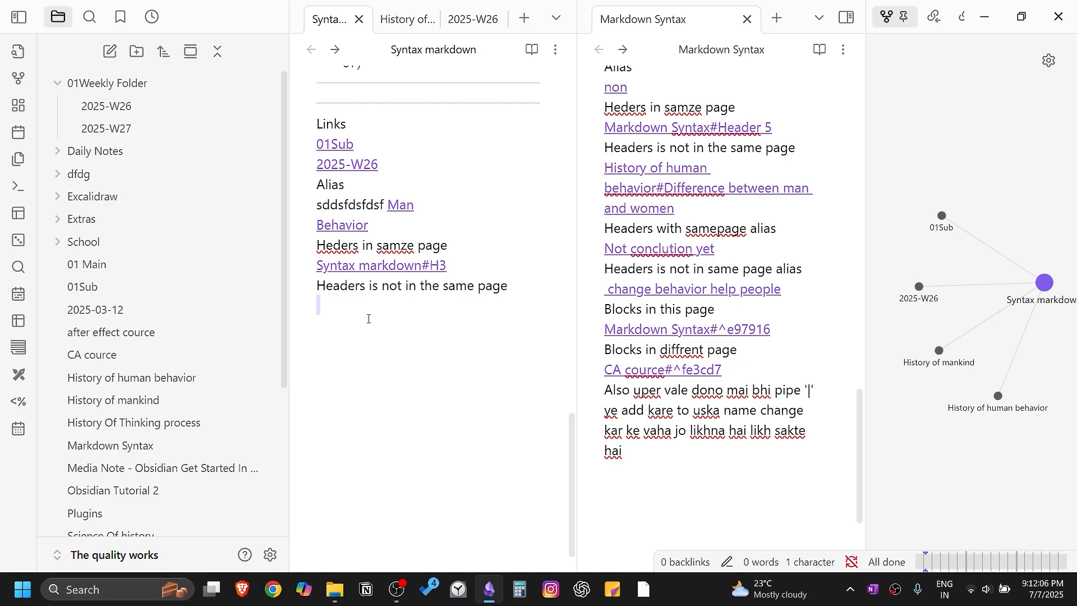
# Step: Below "Headers is not in the same page", insert a link to the History of human behavior heading Difference between man and women
pyautogui.press('BackSpace')
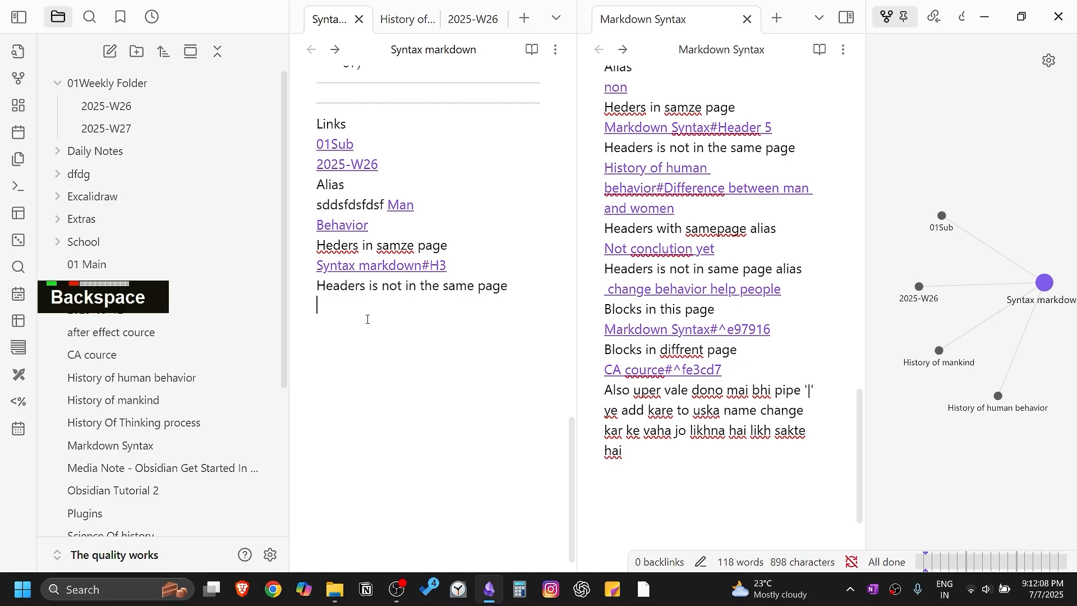
pyautogui.write('[[')
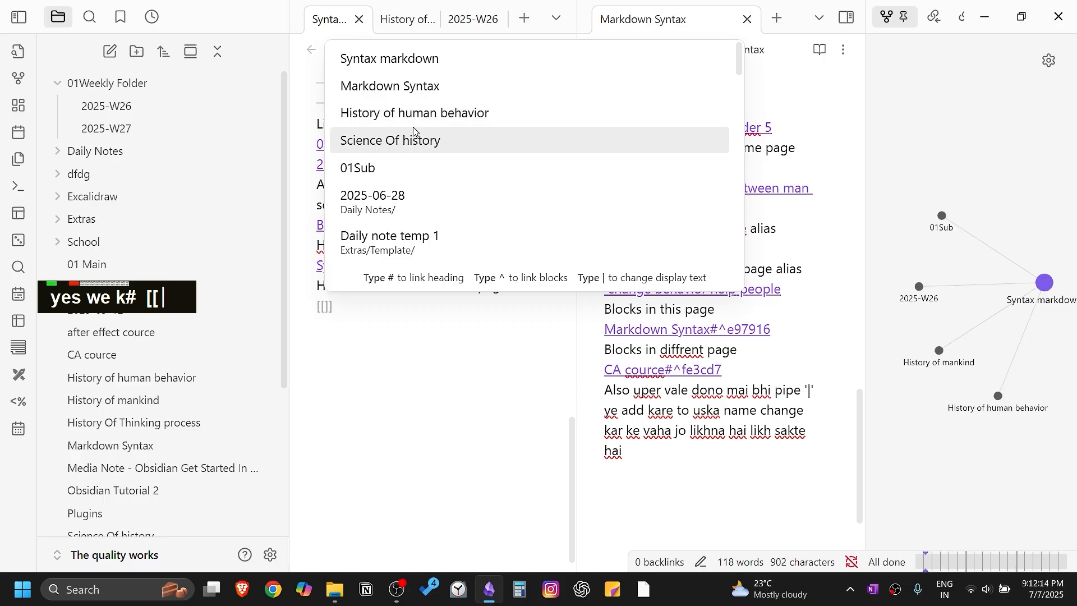
pyautogui.click(457, 128)
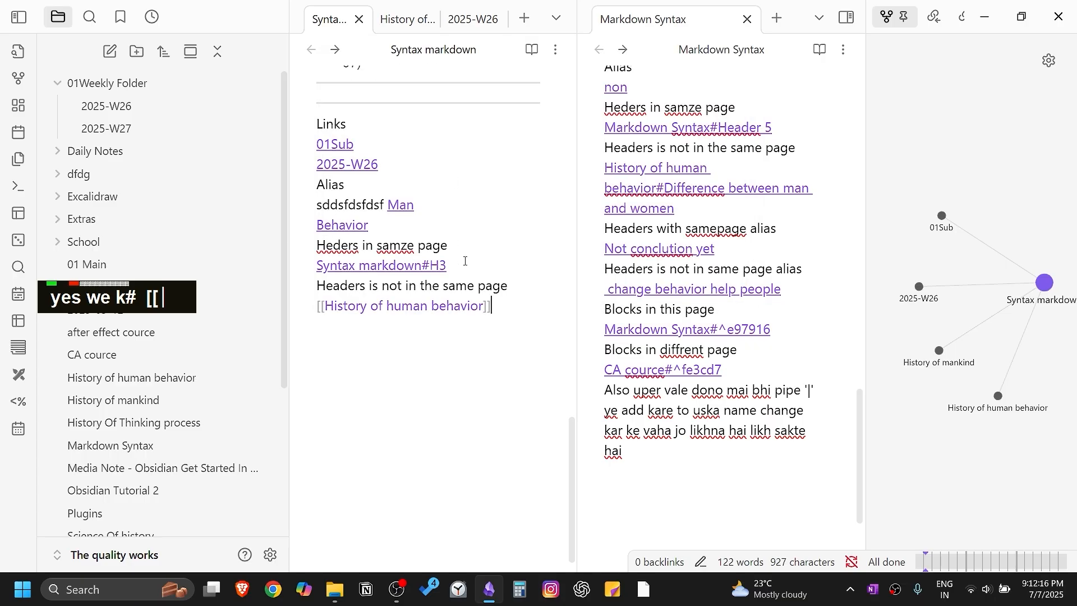
pyautogui.click(481, 304)
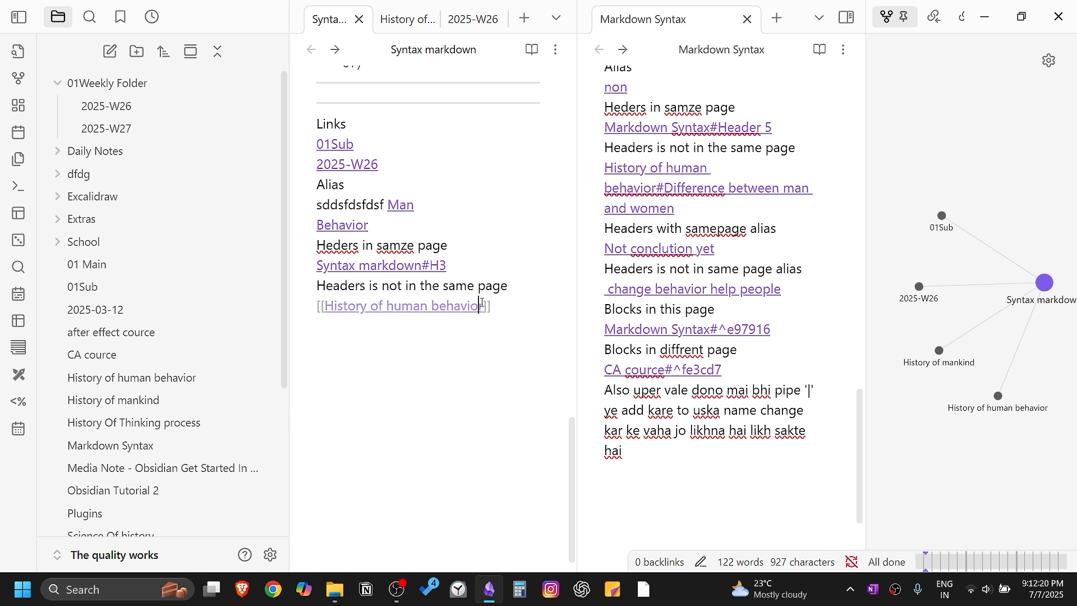
pyautogui.click(501, 347)
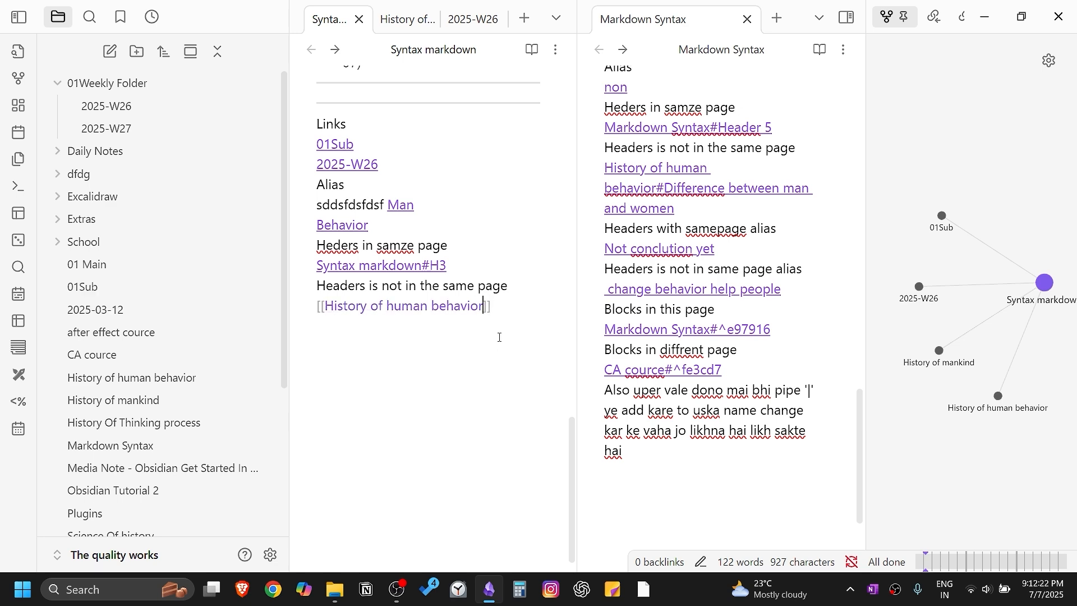
pyautogui.press('shift')
pyautogui.write('#')
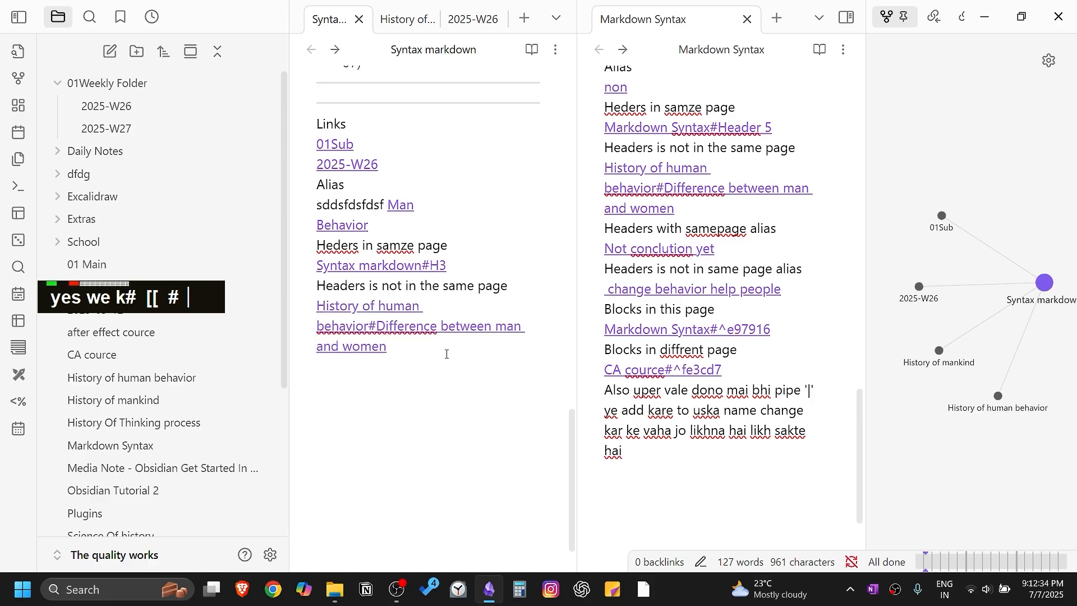
# Step: Give the other-page header link the display text Diffrence and test it by opening its target and returning
pyautogui.press('Left')
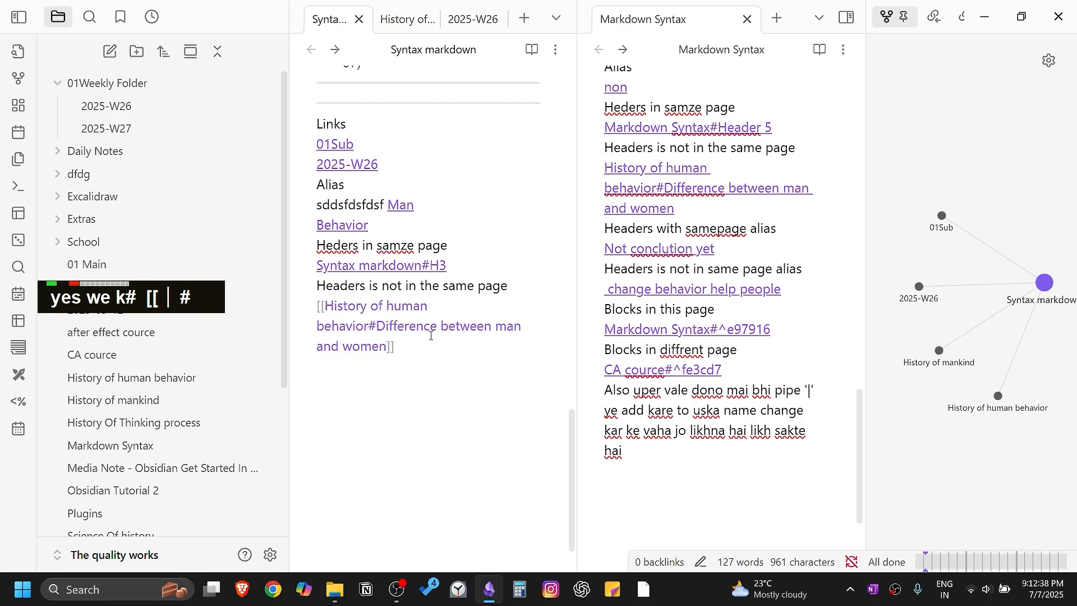
pyautogui.write('"')
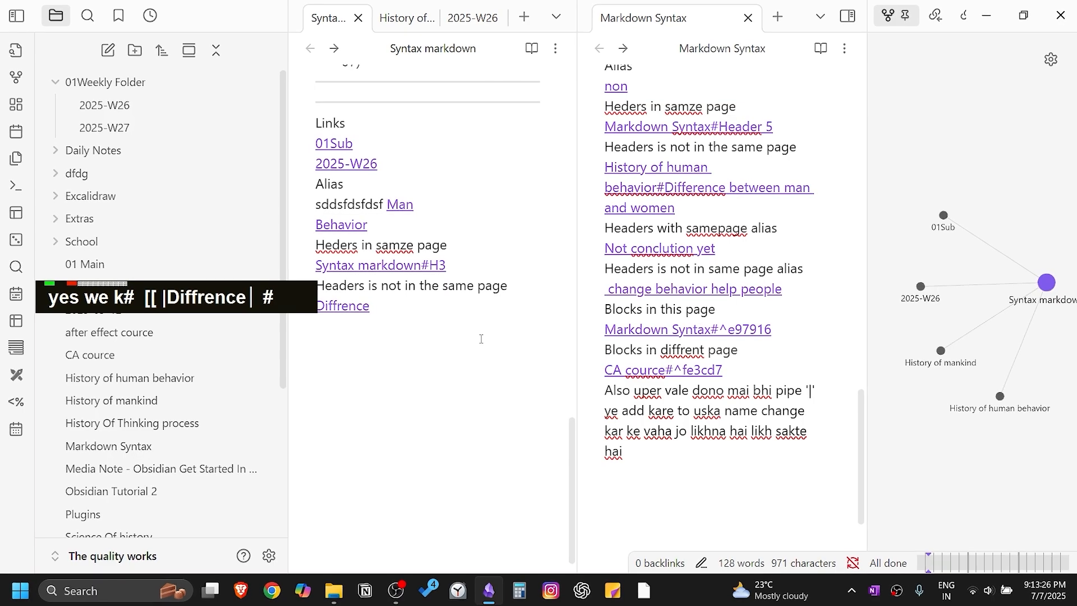
pyautogui.click(481, 339)
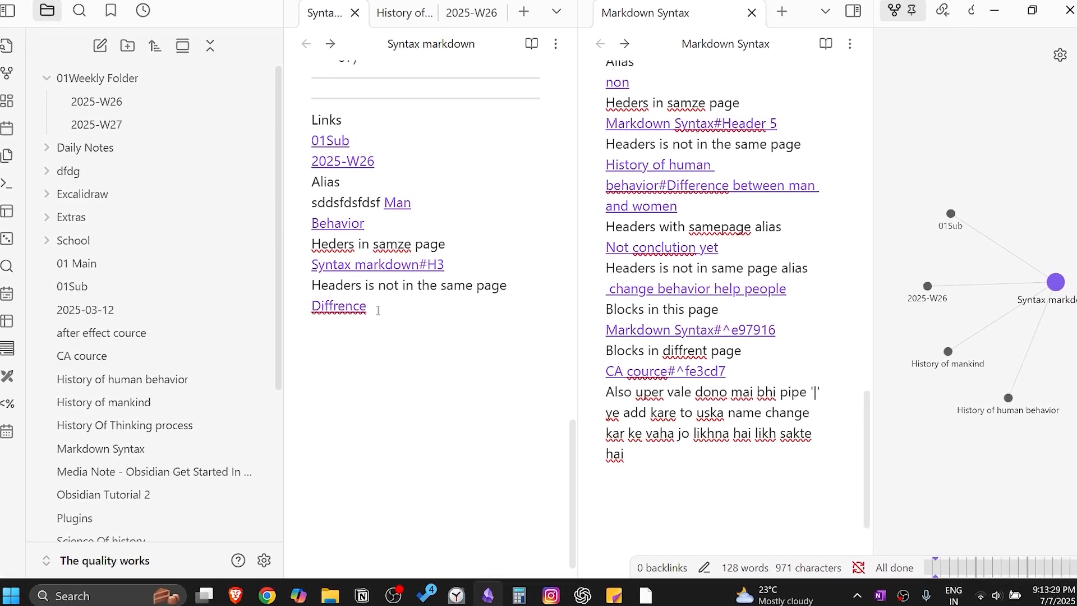
pyautogui.click(348, 313)
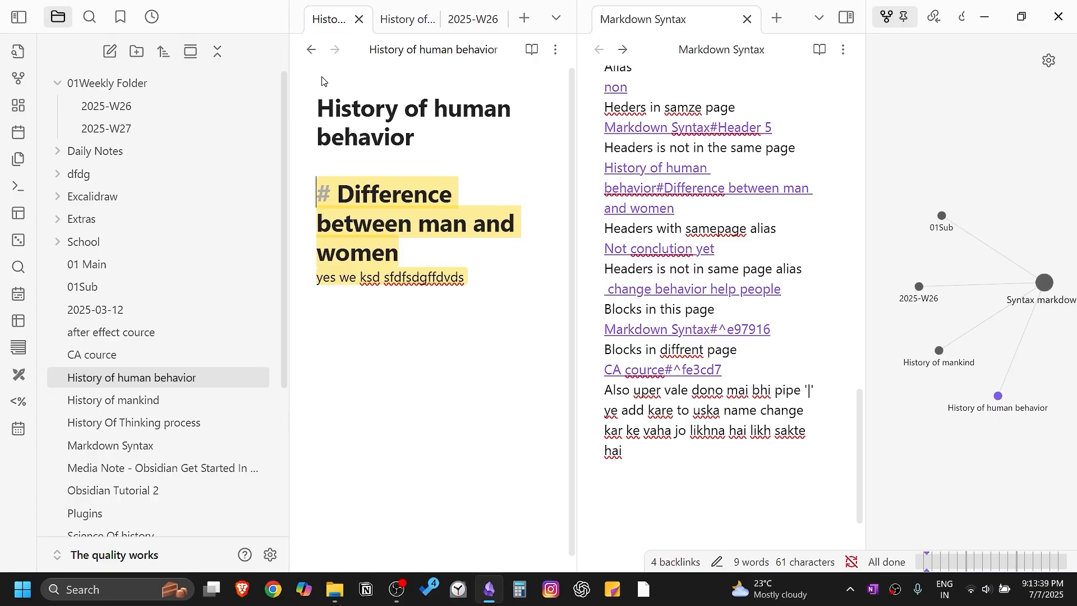
pyautogui.click(311, 49)
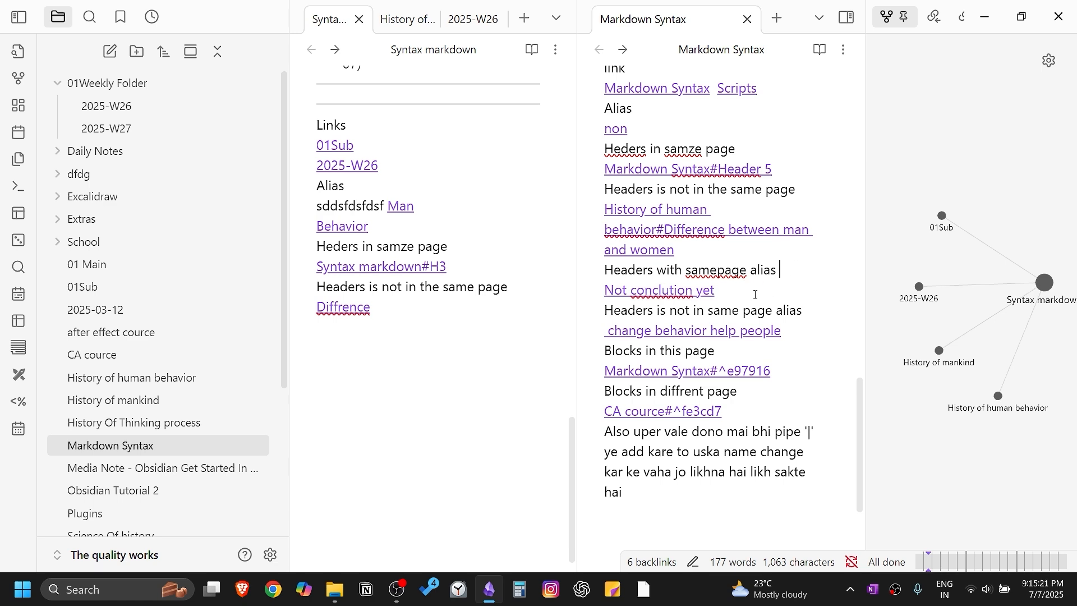
# Step: Inspect the source of the reference note's Not conclution yet link, and follow it to Header 3 and back
pyautogui.click(730, 297)
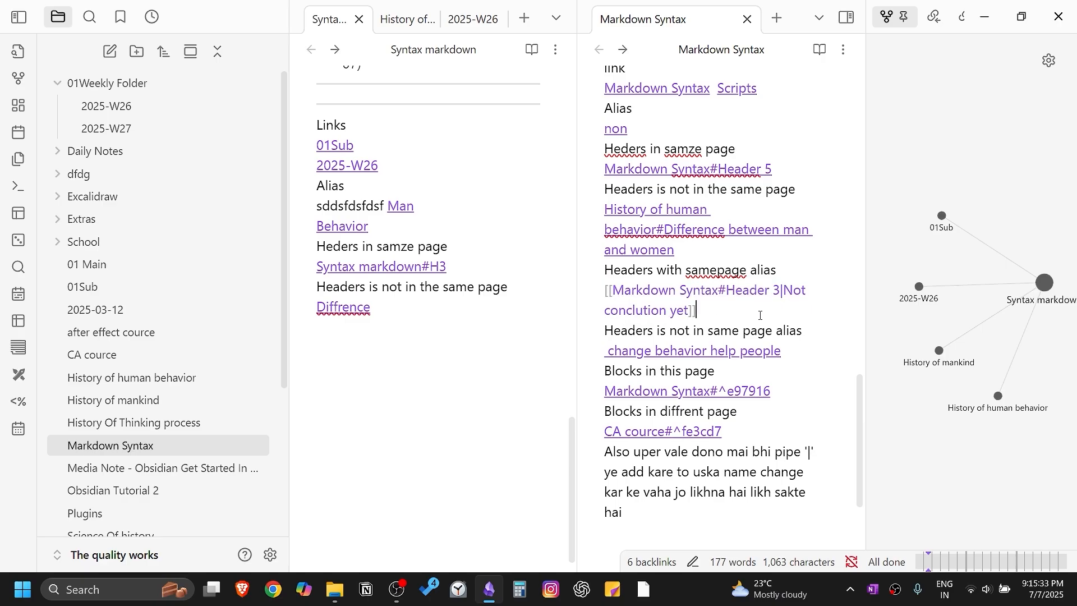
pyautogui.click(800, 328)
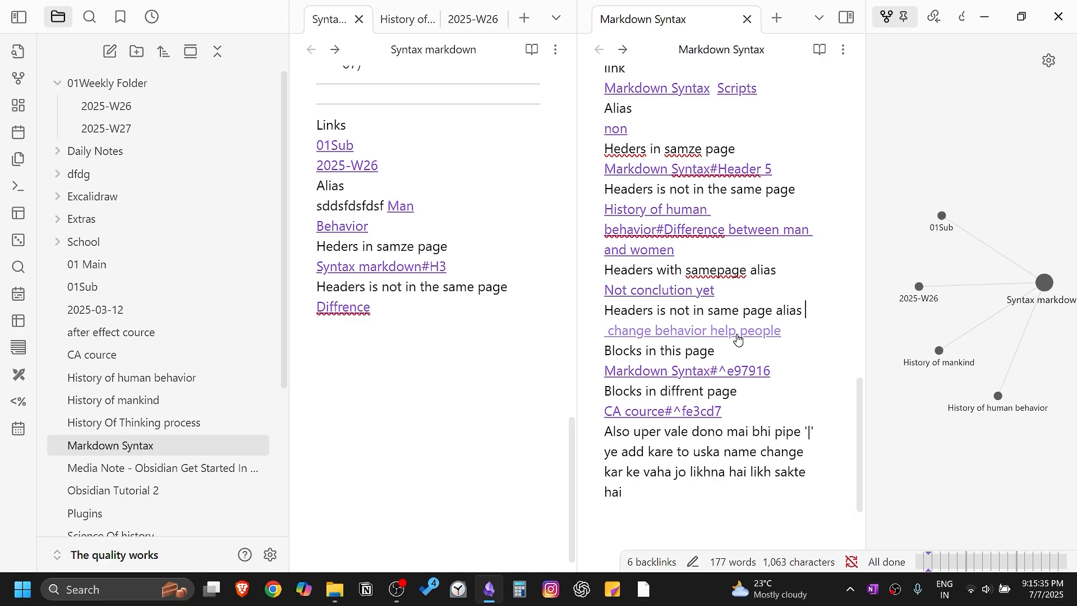
pyautogui.click(694, 300)
pyautogui.scroll(3, 701, 103)
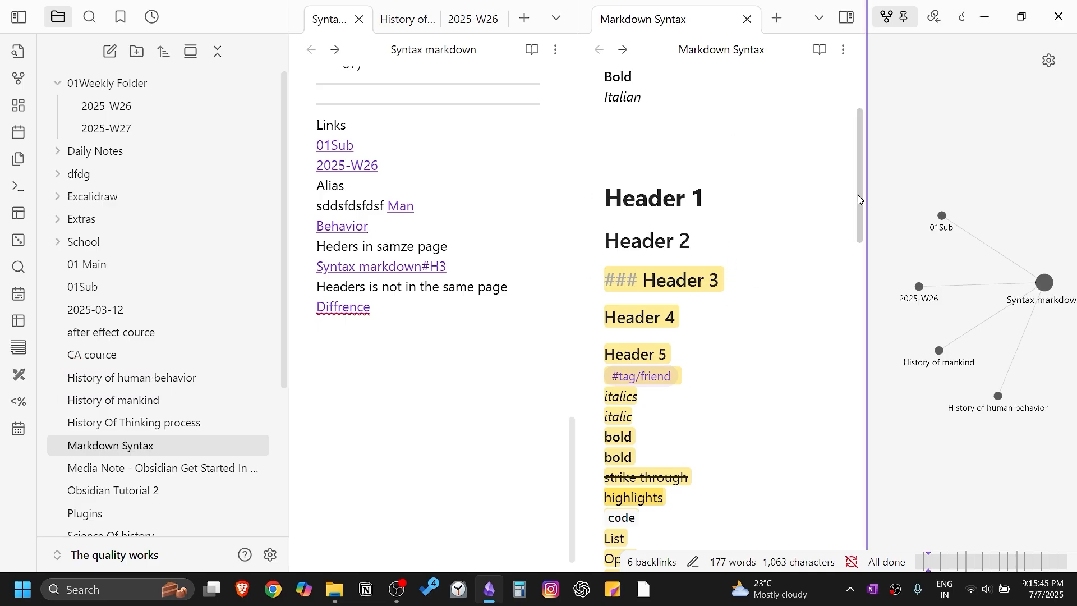
pyautogui.scroll(-1, 860, 234)
pyautogui.moveTo(860, 234); pyautogui.dragTo(845, 455)
# Step: Reveal the sources of the Not conclution yet and change behavior help people links in the reference note
pyautogui.click(405, 308)
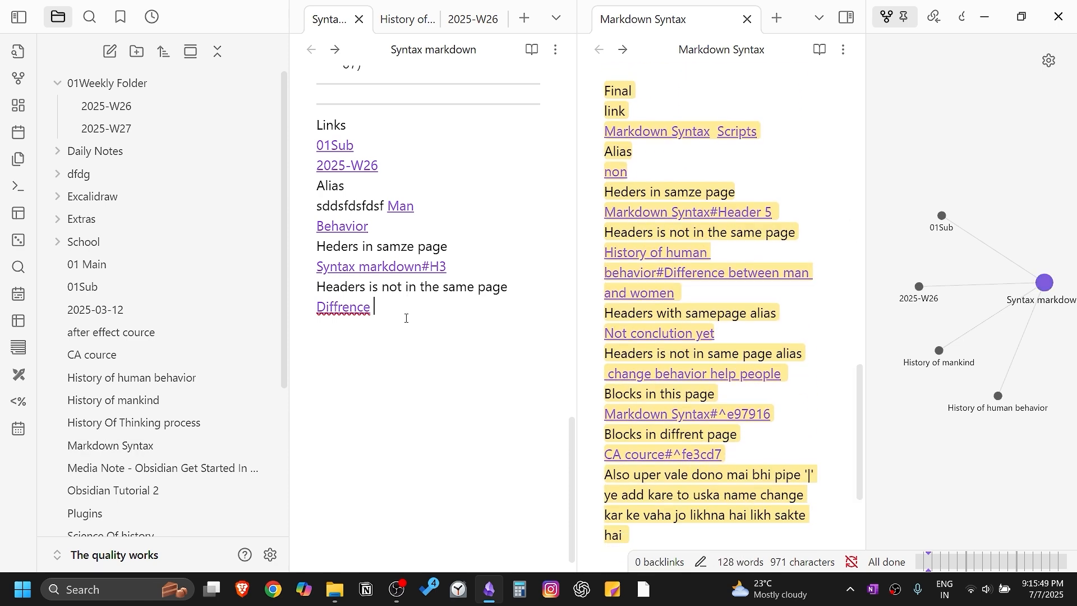
pyautogui.scroll(-5, 766, 342)
pyautogui.scroll(3, 766, 343)
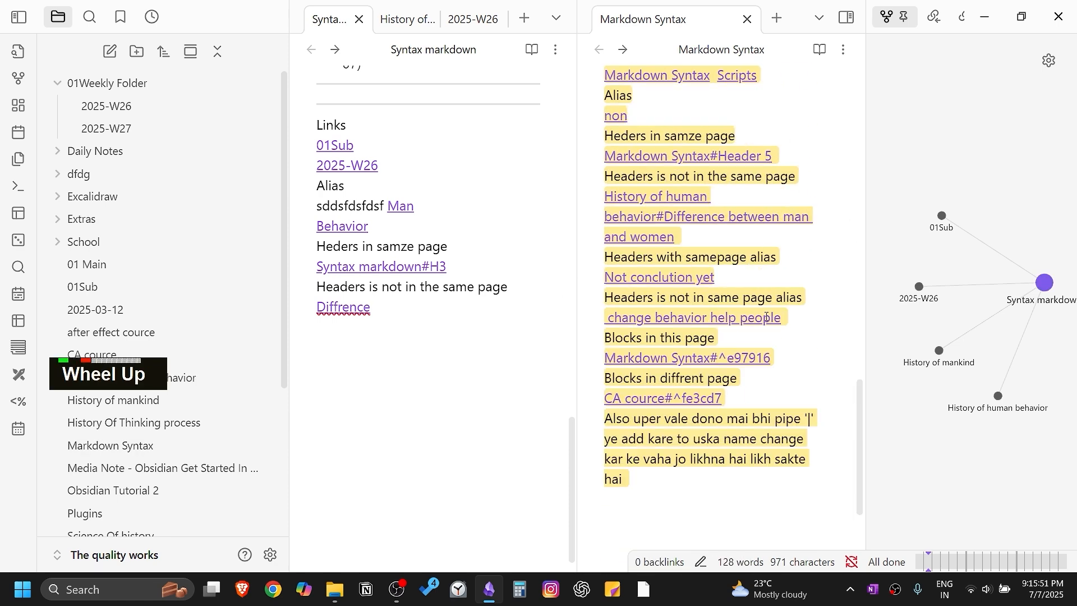
pyautogui.click(799, 282)
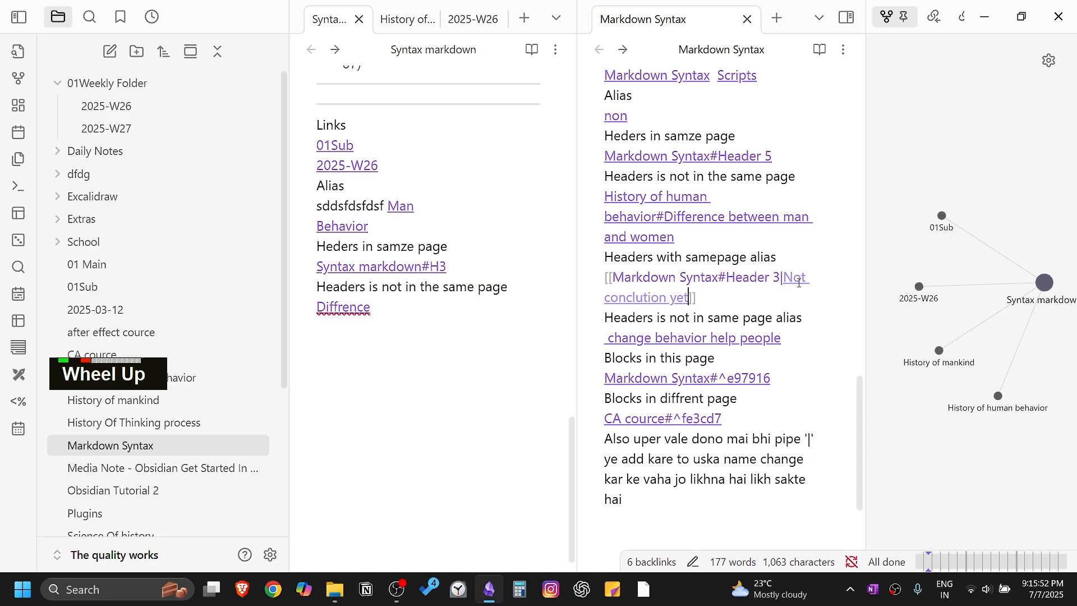
pyautogui.click(810, 314)
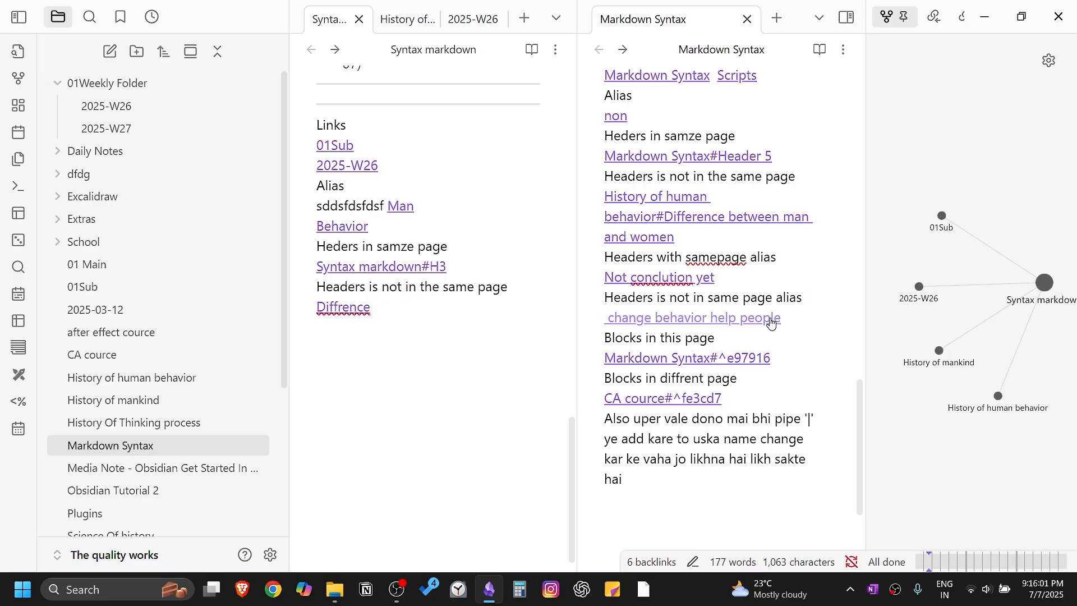
pyautogui.click(796, 326)
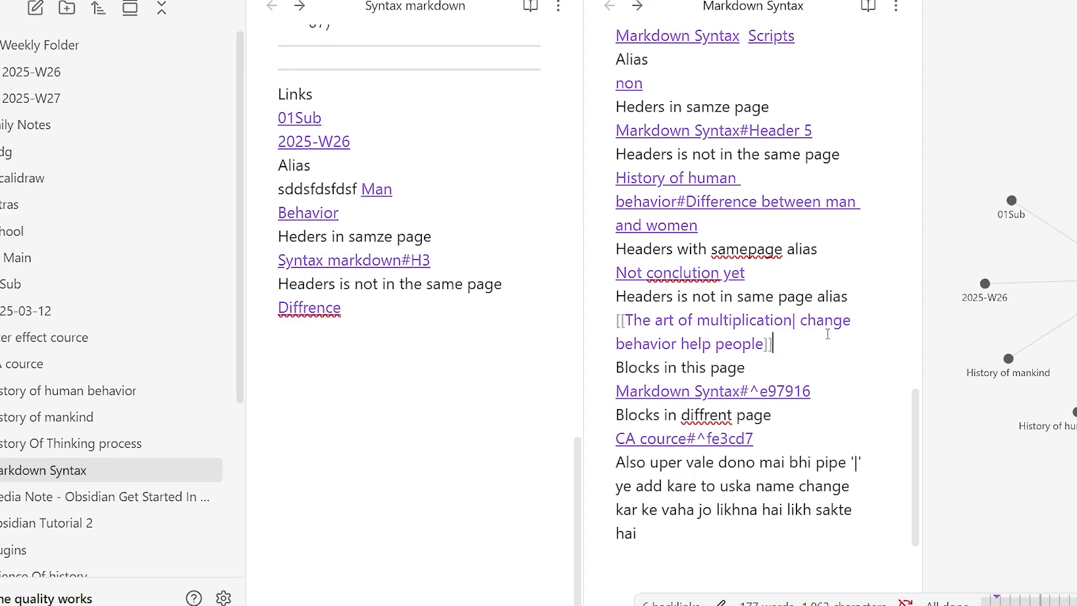
pyautogui.click(826, 346)
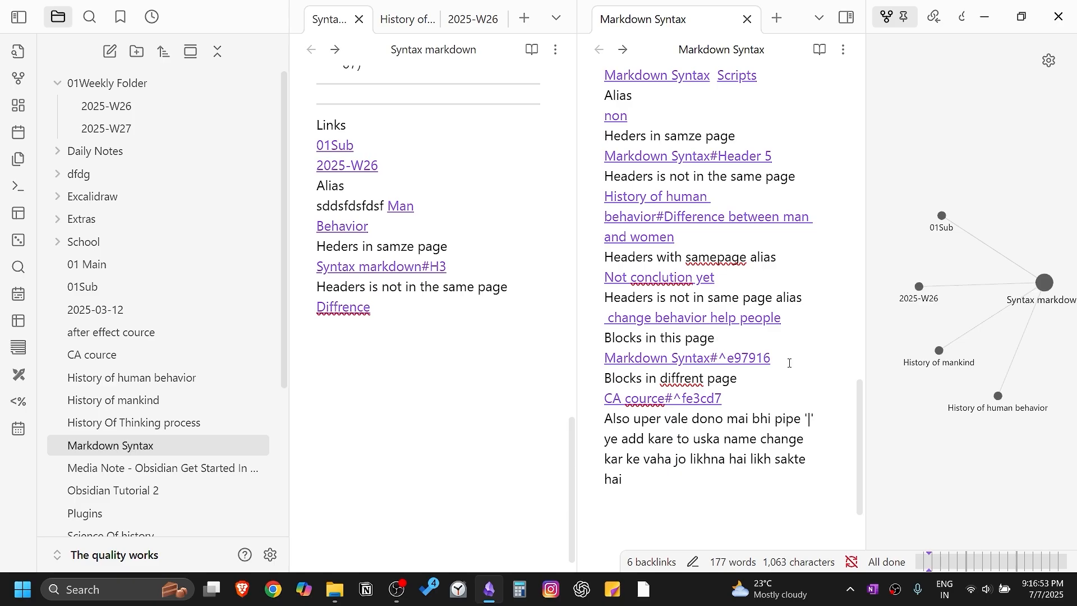
# Step: Follow the block link Markdown Syntax#^e97916 in the reference note and place the cursor at its block identifier
pyautogui.click(752, 361)
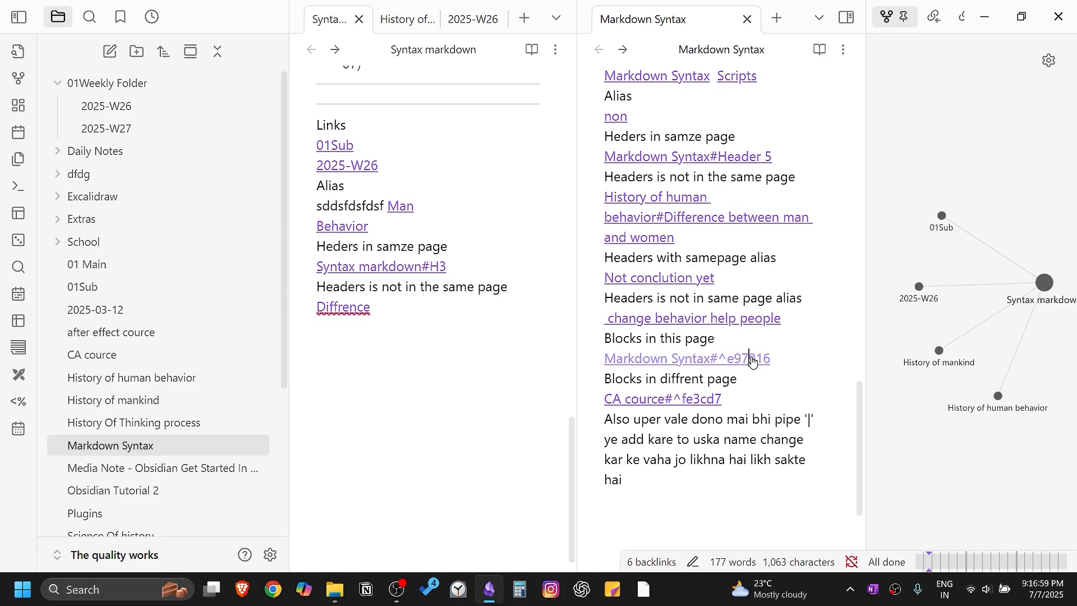
pyautogui.click(752, 360)
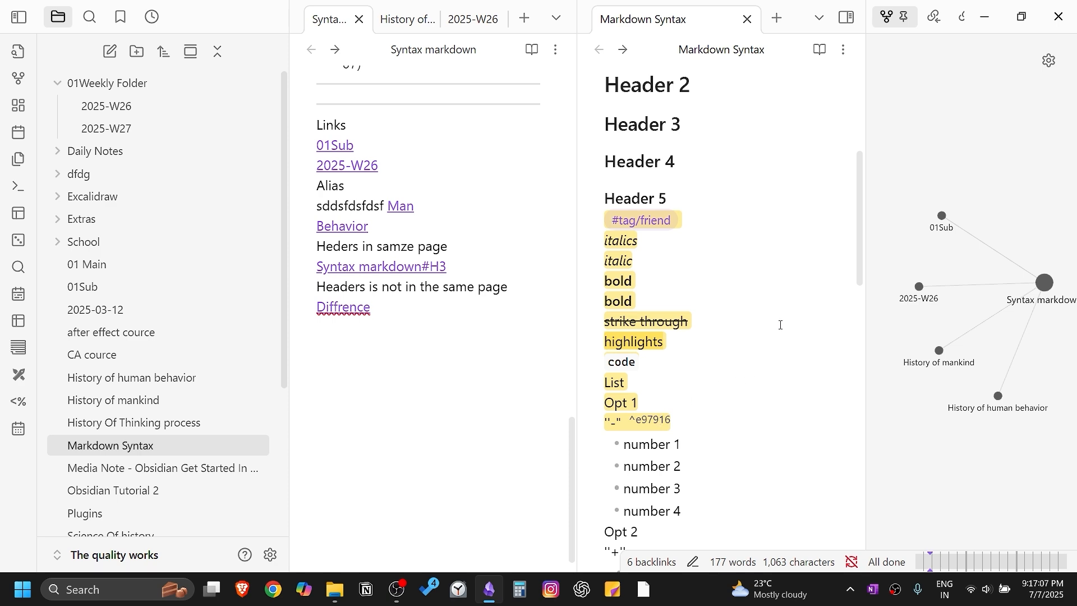
pyautogui.click(676, 417)
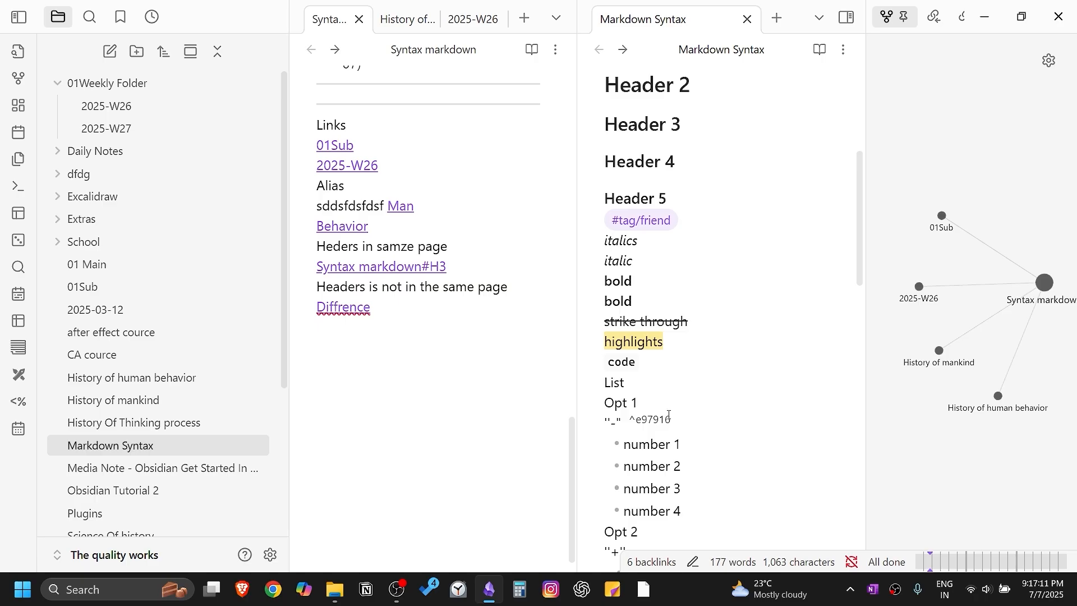
# Step: Retype the last character of the block identifier ^e97916 and examine the reference note in reading view before returning to editing view
pyautogui.press('BackSpace')
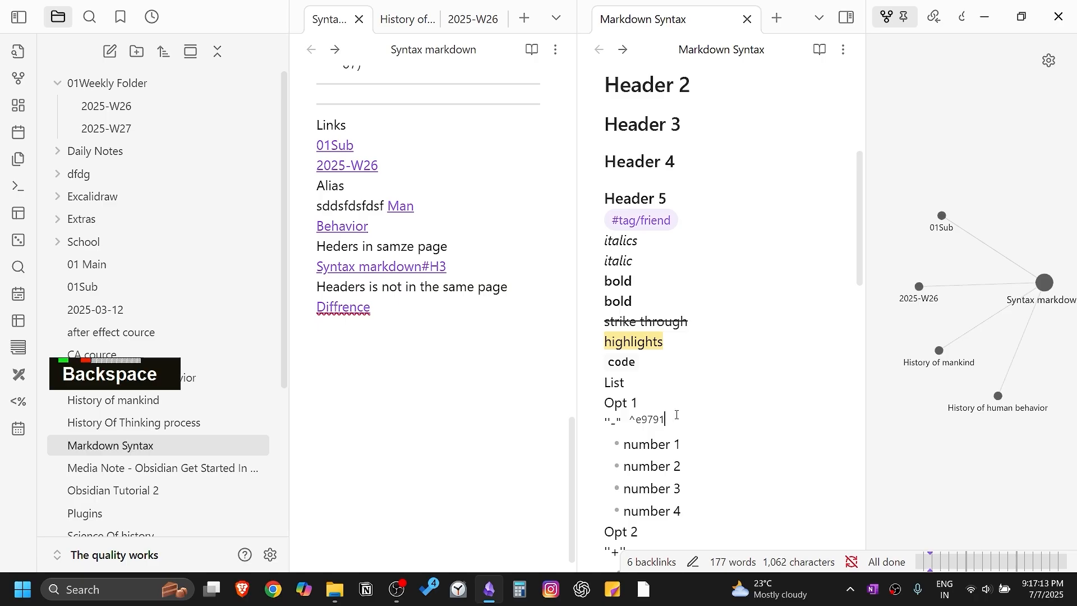
pyautogui.write('6')
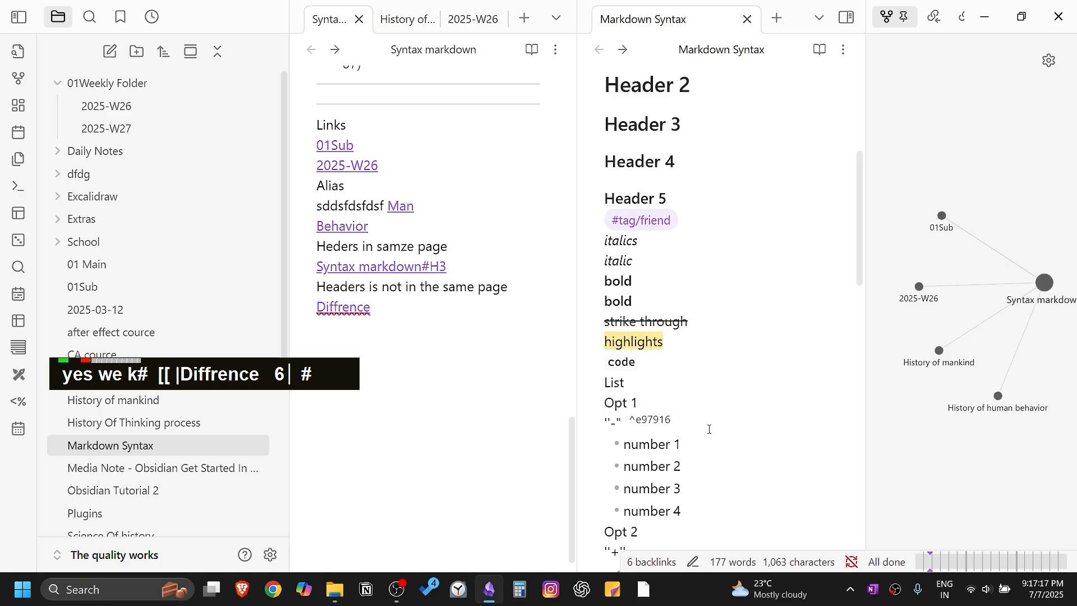
pyautogui.click(820, 49)
pyautogui.scroll(-5, 787, 365)
pyautogui.scroll(5, 780, 434)
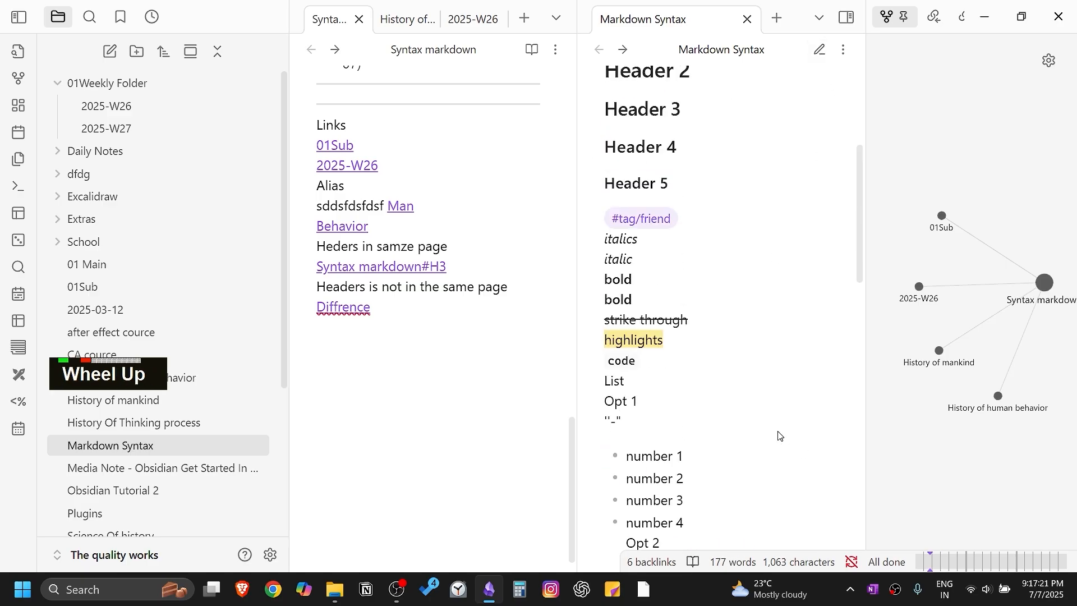
pyautogui.scroll(-5, 778, 435)
pyautogui.scroll(5, 778, 435)
pyautogui.scroll(-5, 777, 433)
pyautogui.scroll(5, 775, 433)
pyautogui.click(820, 49)
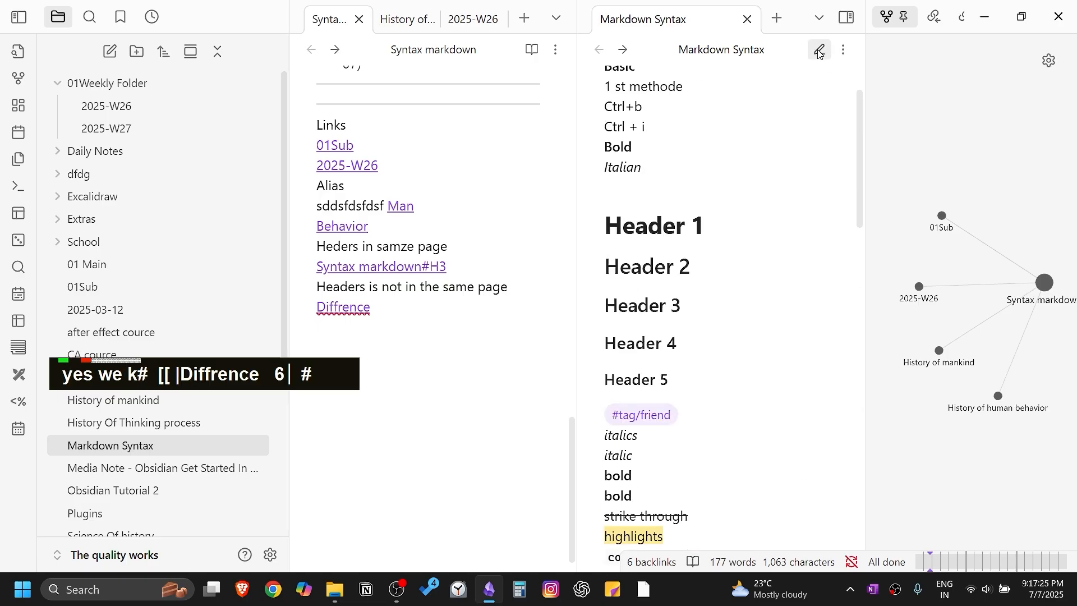
pyautogui.scroll(-5, 778, 354)
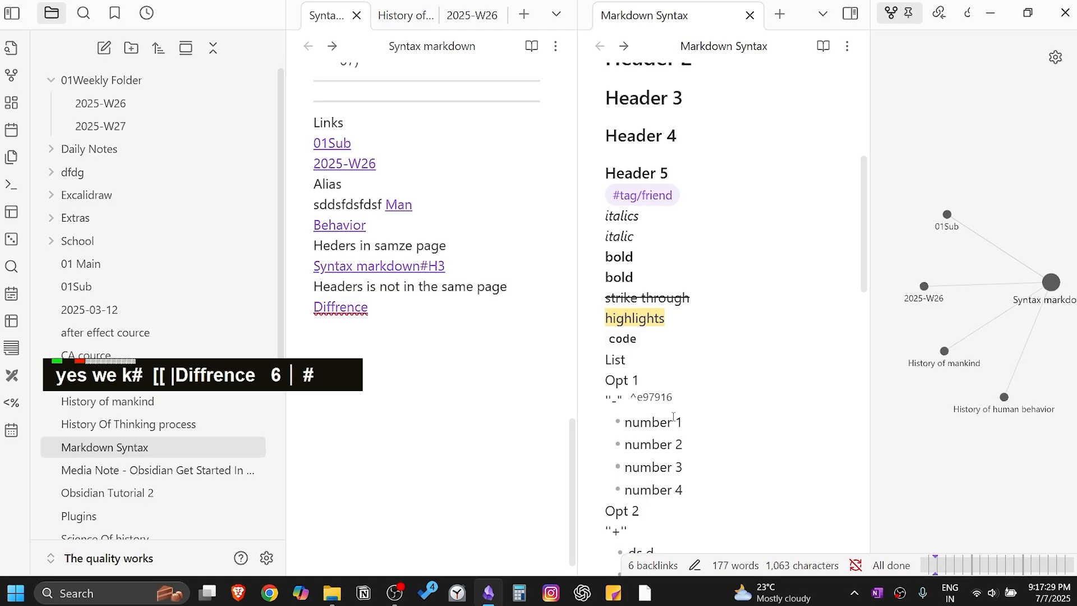
# Step: Add the lines "Blocks in this page" and "Blocks in diffrent page" below the Diffrence link, with an empty internal link between them
pyautogui.scroll(-10, 714, 385)
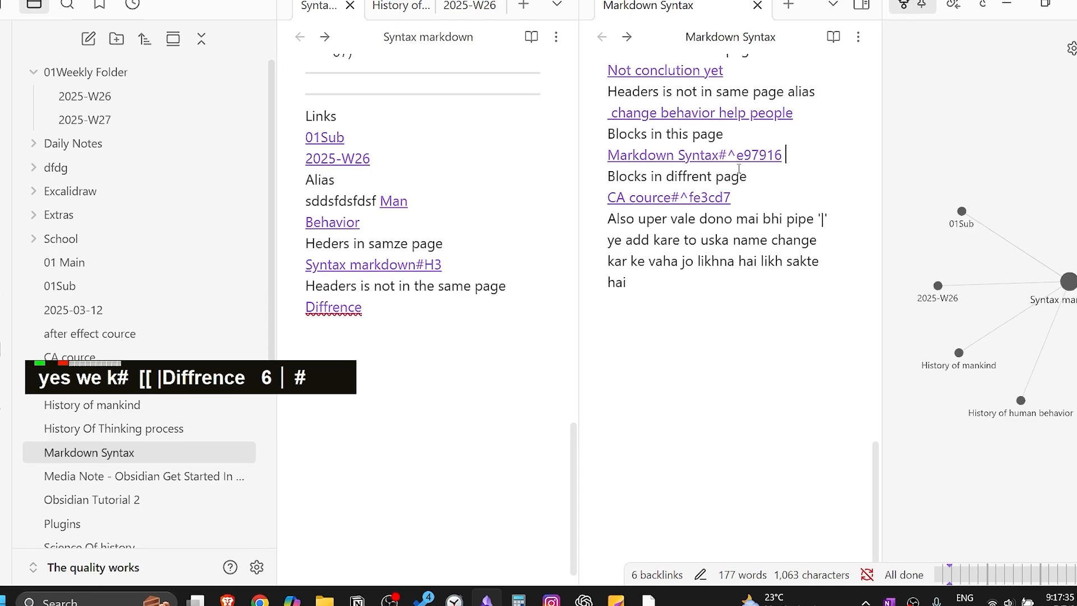
pyautogui.click(427, 314)
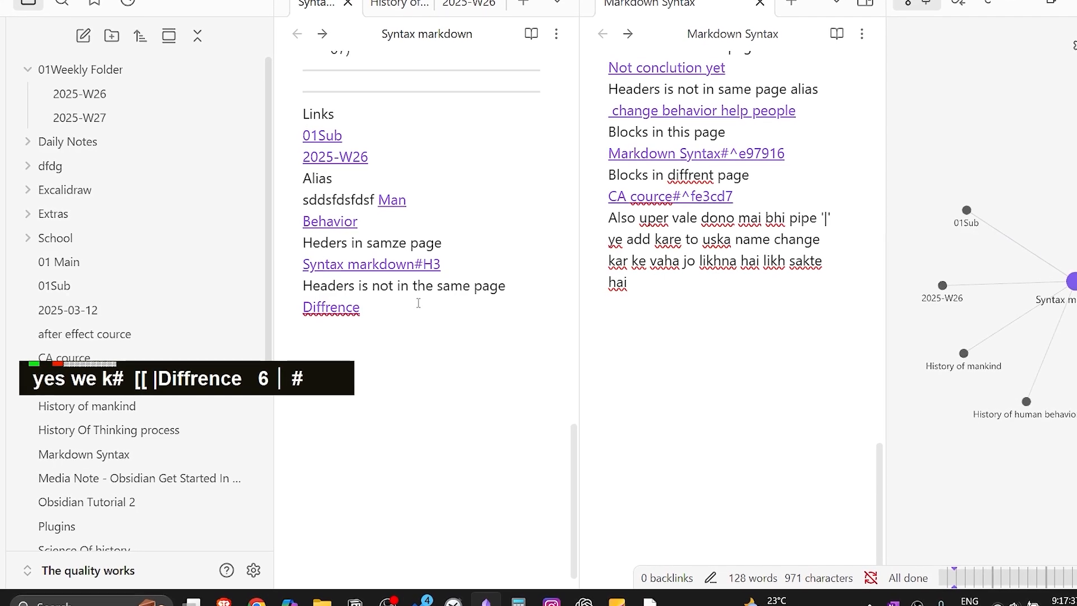
pyautogui.scroll(15, 485, 307)
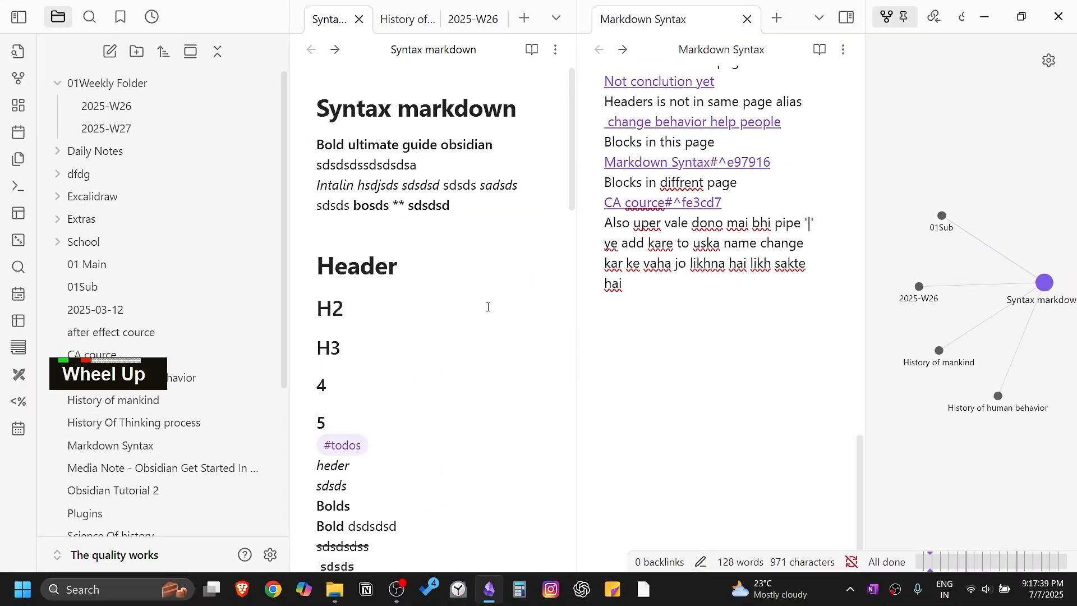
pyautogui.scroll(-7, 487, 307)
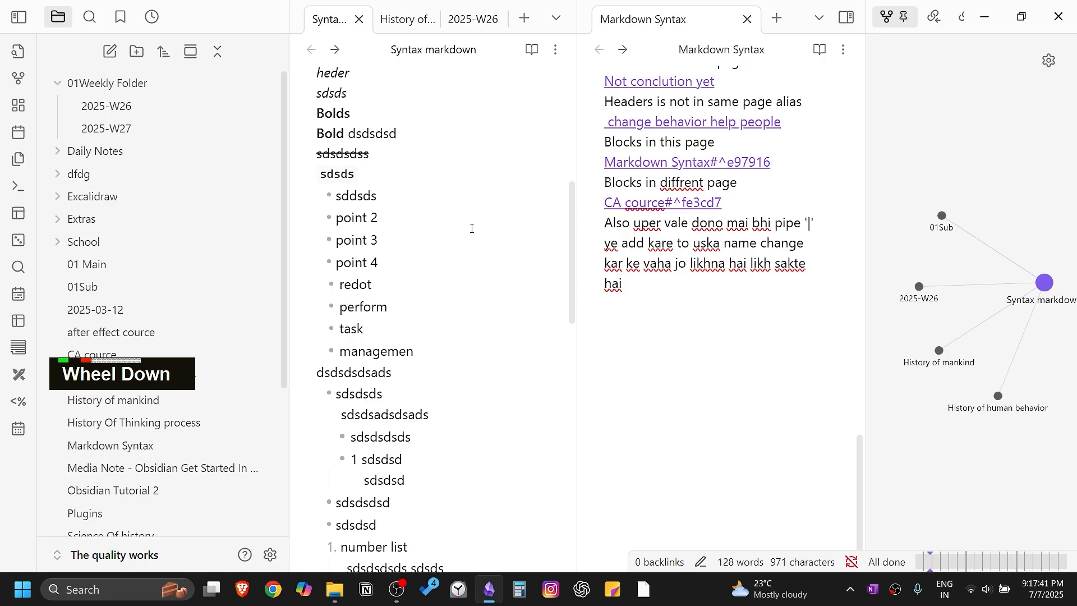
pyautogui.scroll(-10, 476, 239)
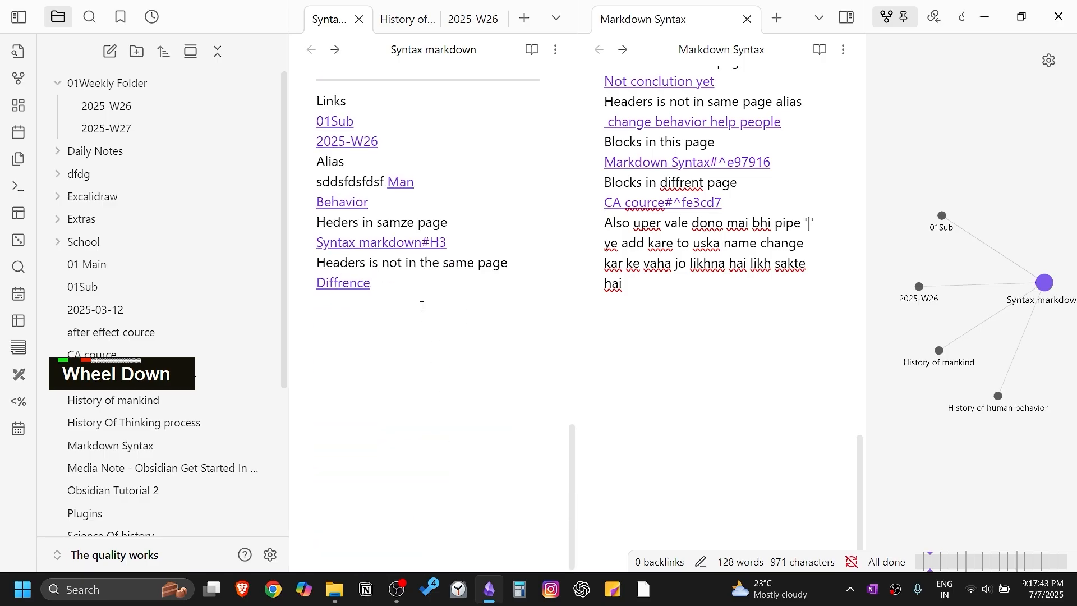
pyautogui.press('Return')
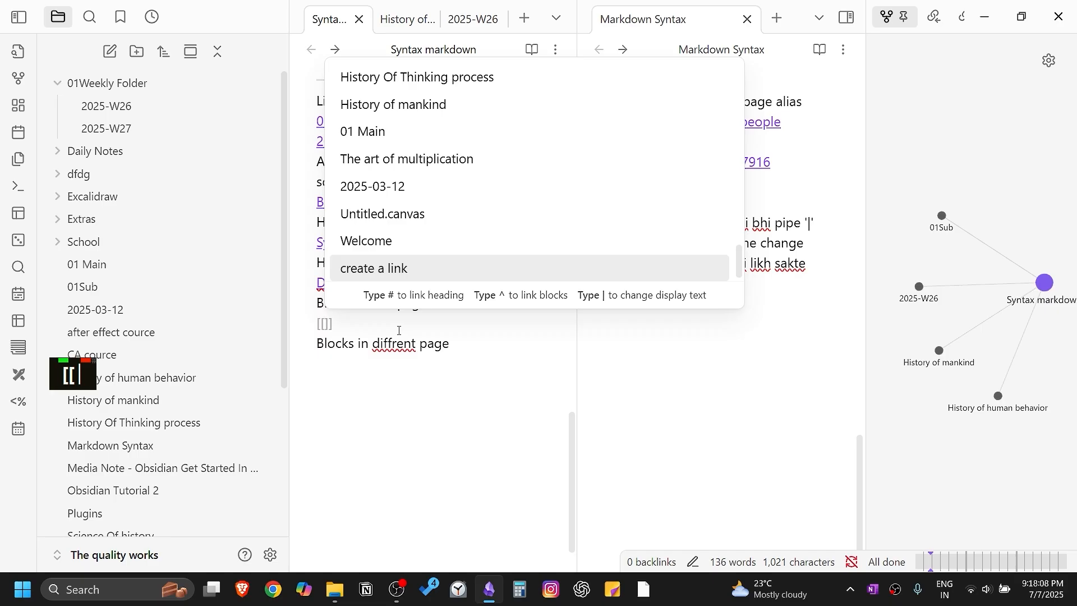
# Step: Make Syntax markdown the target of the link under "Blocks in this page" and place the cursor before its closing brackets
pyautogui.press('Down')
pyautogui.press('Down')
pyautogui.press('Up')
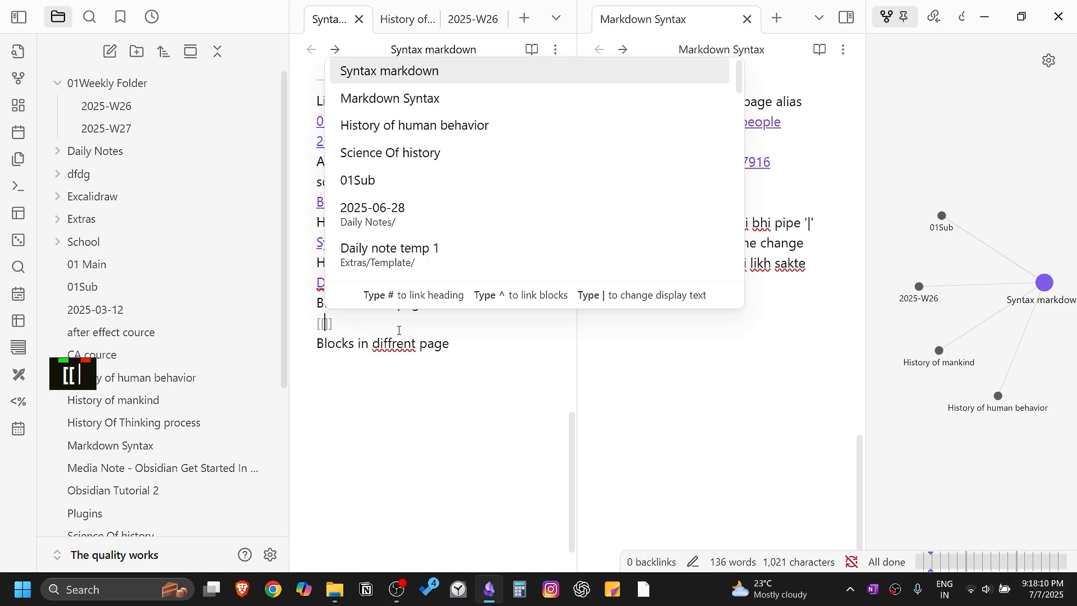
pyautogui.press('Return')
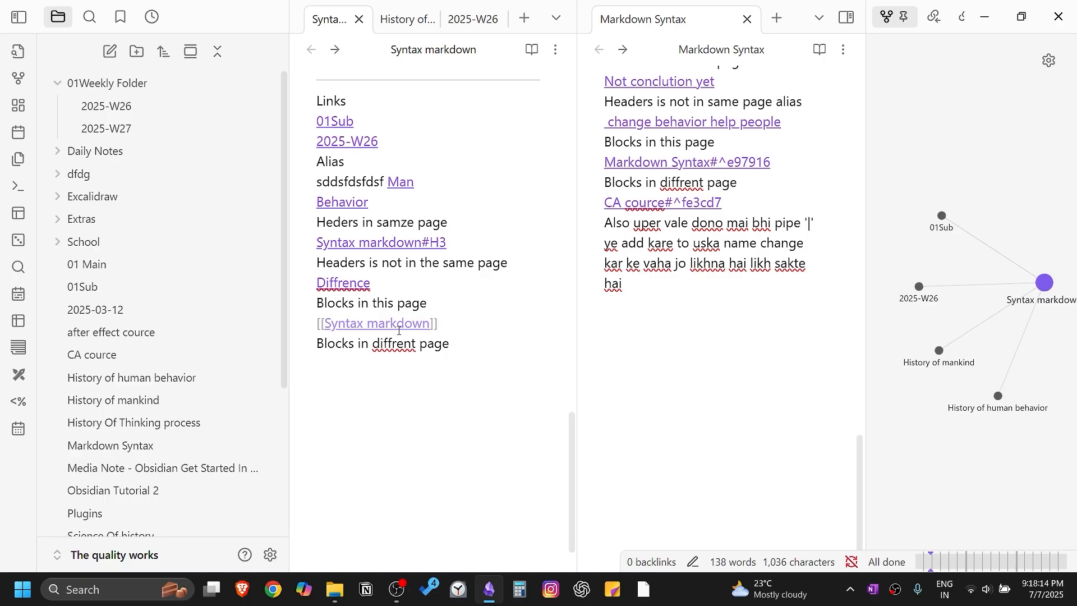
pyautogui.press('Left')
pyautogui.press('Left')
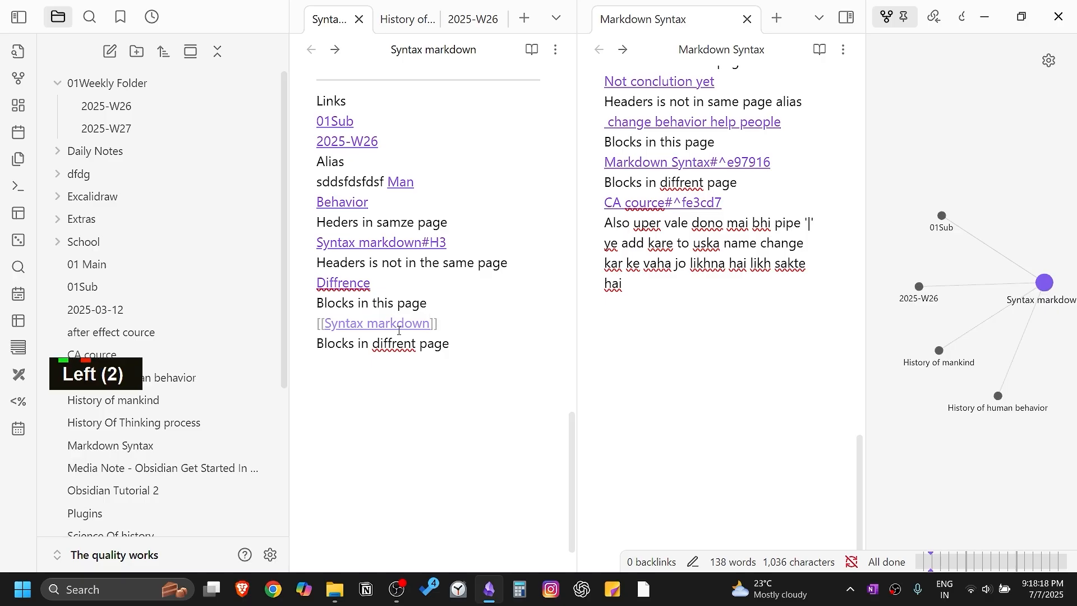
# Step: Extend the Syntax markdown link with ^ and point it at the block of the fifth item in the numbered list
pyautogui.write('^')
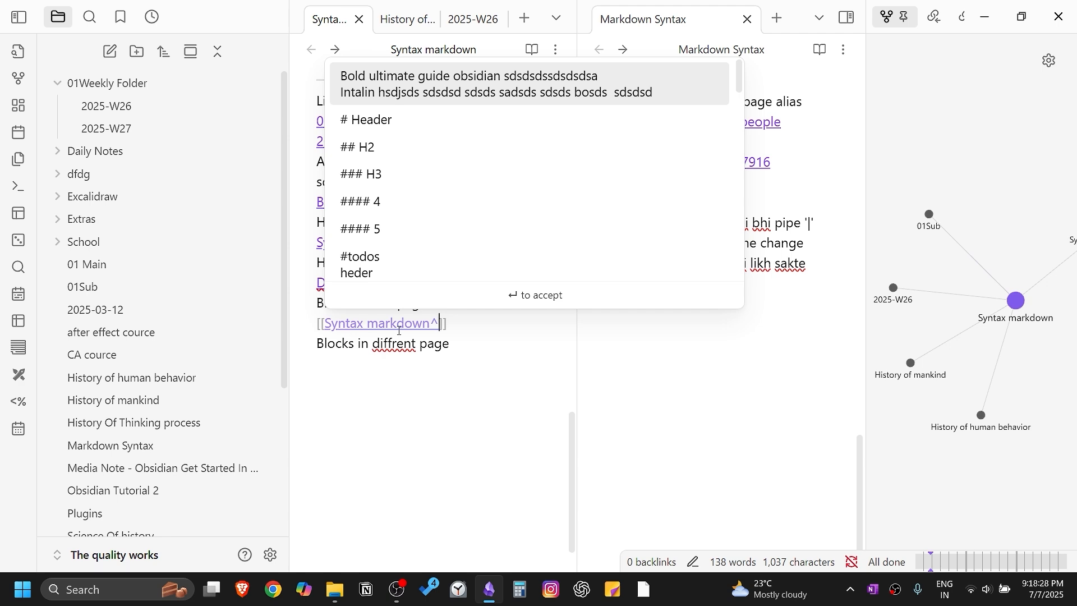
pyautogui.press('Down')
pyautogui.press('Down')
pyautogui.press('Down')
pyautogui.press('Down')
pyautogui.press('Down')
pyautogui.press('Down')
pyautogui.press('Down')
pyautogui.press('Down')
pyautogui.press('Down')
pyautogui.press('Down')
pyautogui.press('Down')
pyautogui.press('Down')
pyautogui.press('Down')
pyautogui.press('Down')
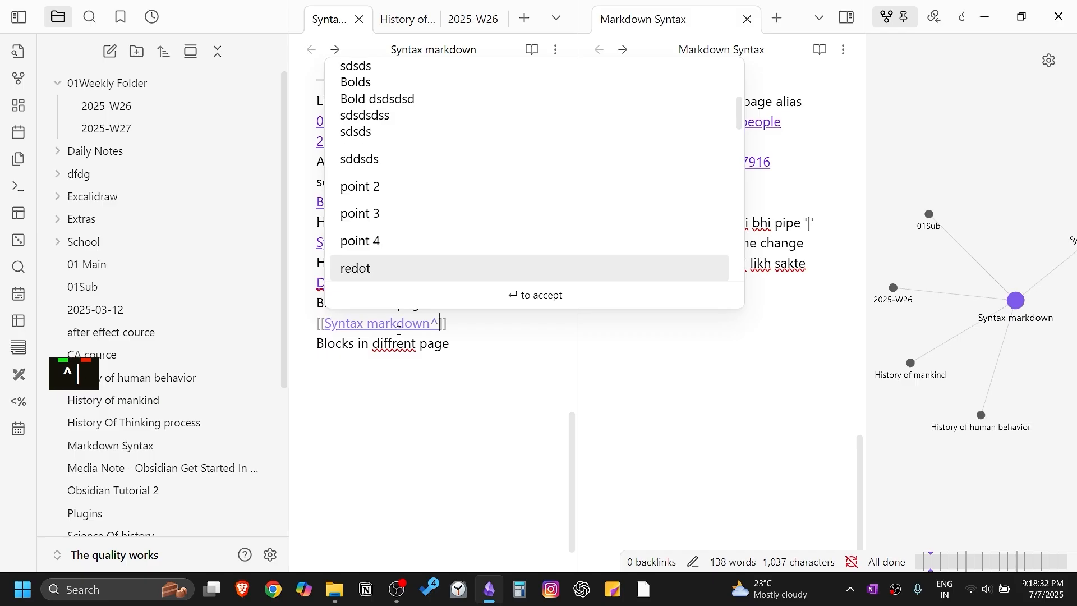
pyautogui.press('Up')
pyautogui.press('Up')
pyautogui.press('Up')
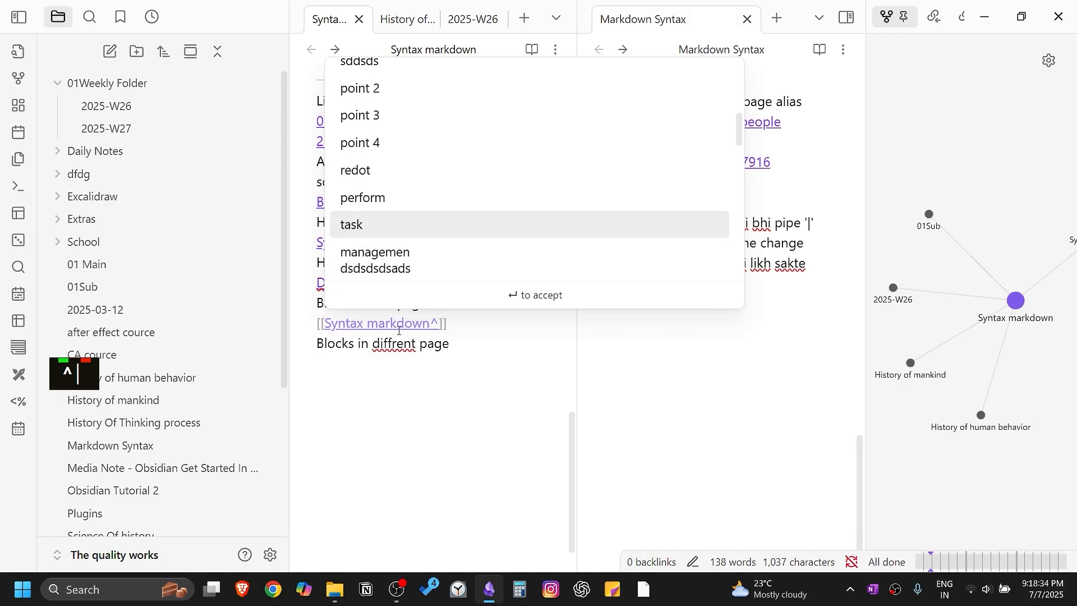
pyautogui.press('Down')
pyautogui.press('Down')
pyautogui.press('Up')
pyautogui.press('Up')
pyautogui.press('Up')
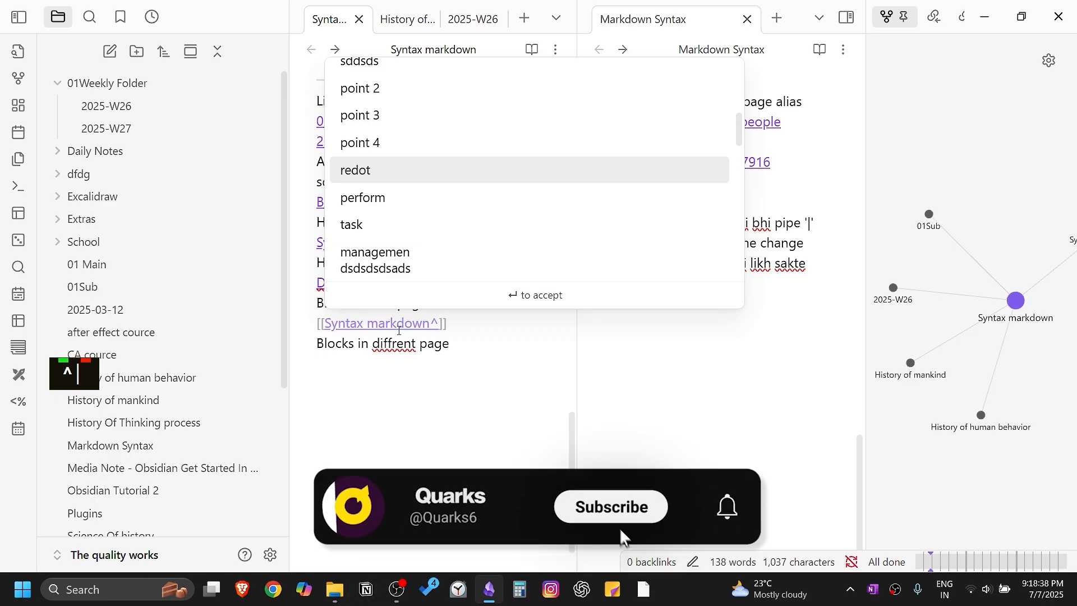
pyautogui.press('Down')
pyautogui.press('Down')
pyautogui.press('Down')
pyautogui.press('Down')
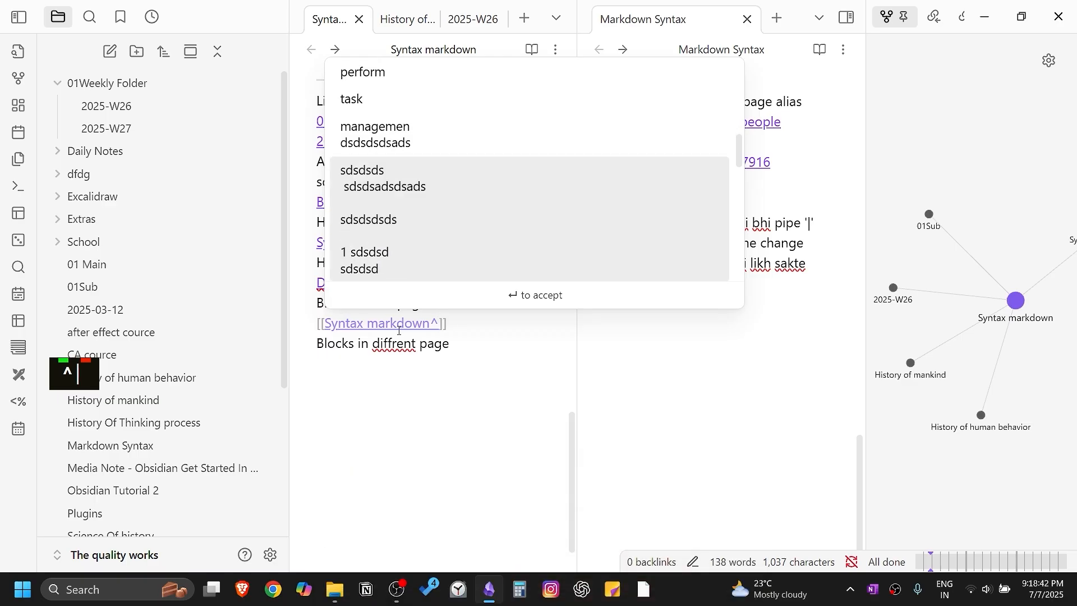
pyautogui.press('Down')
pyautogui.press('Down')
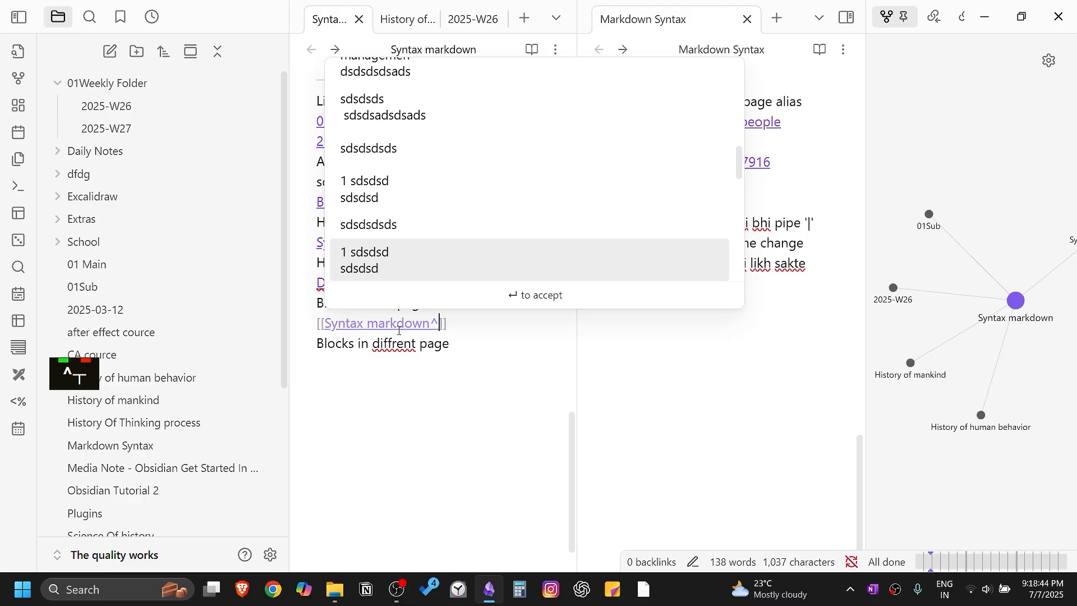
pyautogui.press('Down')
pyautogui.press('Down')
pyautogui.press('Down')
pyautogui.press('Down')
pyautogui.press('Down')
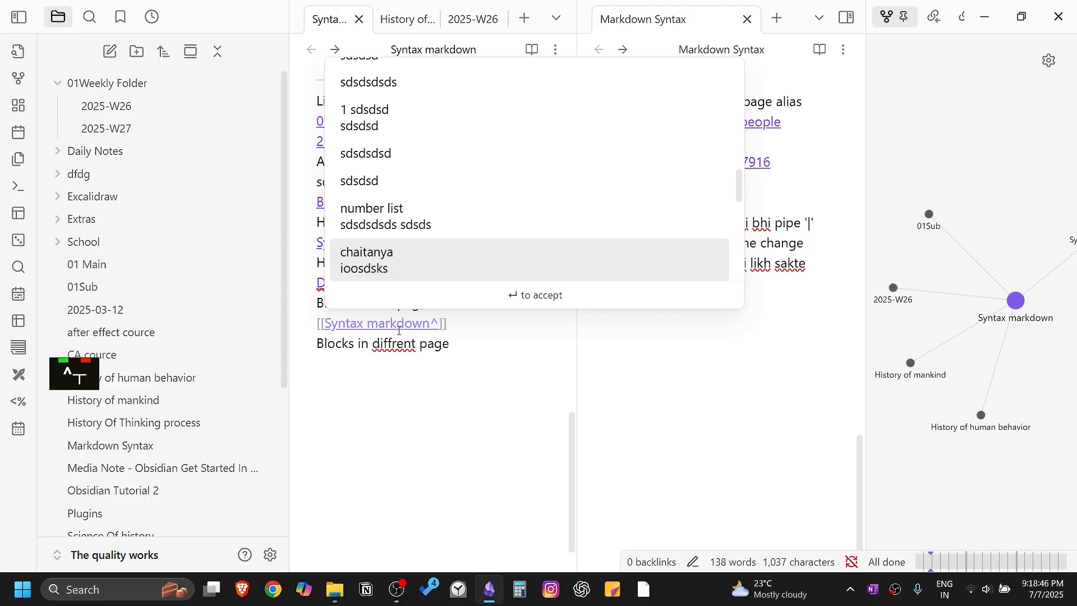
pyautogui.press('Down')
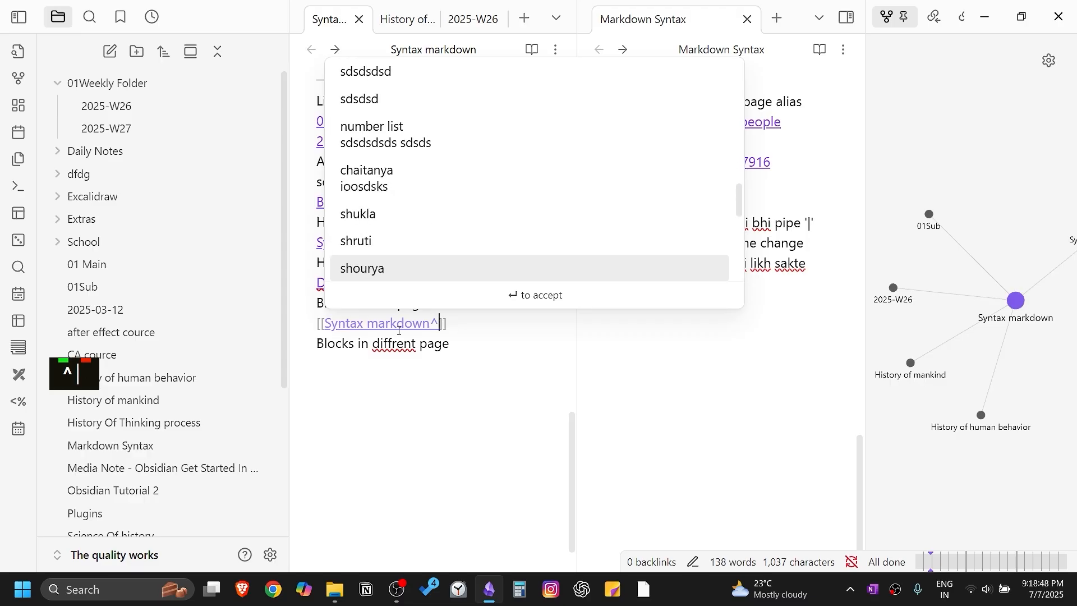
pyautogui.press('Down')
pyautogui.press('Up')
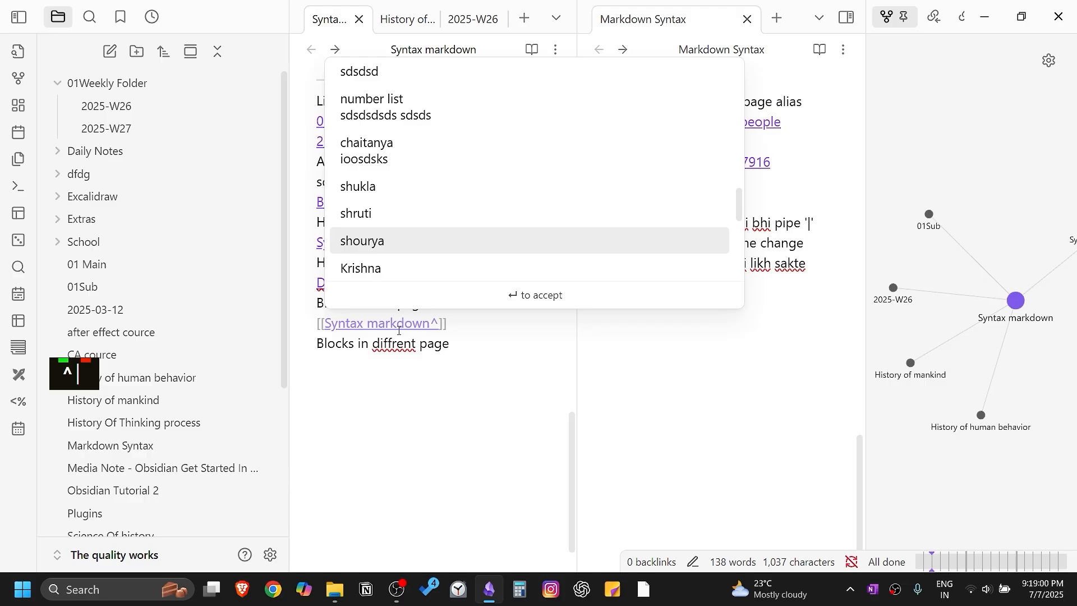
pyautogui.press('Return')
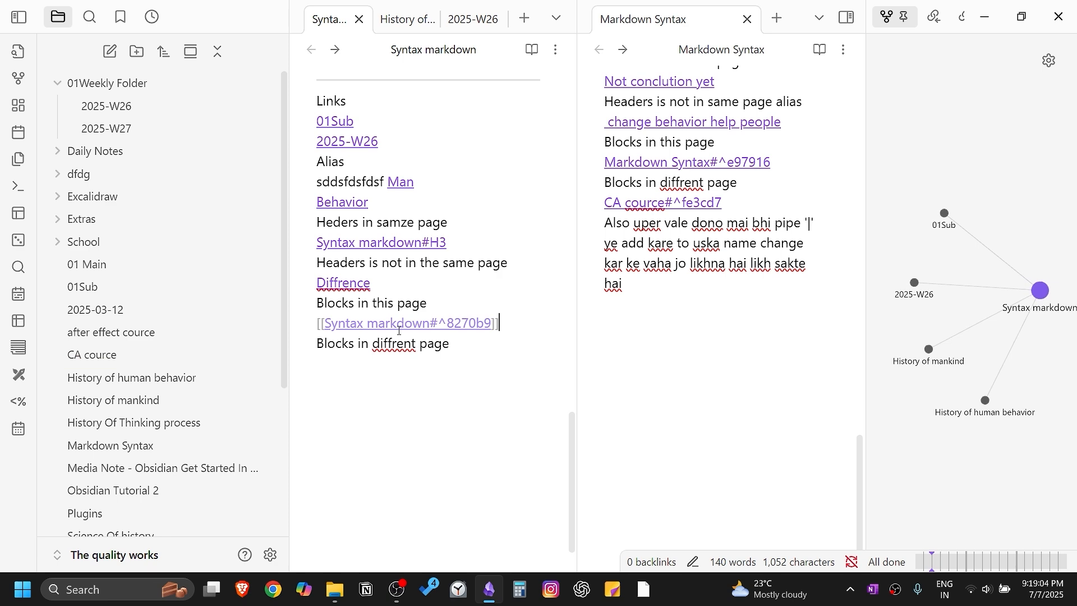
pyautogui.click(416, 400)
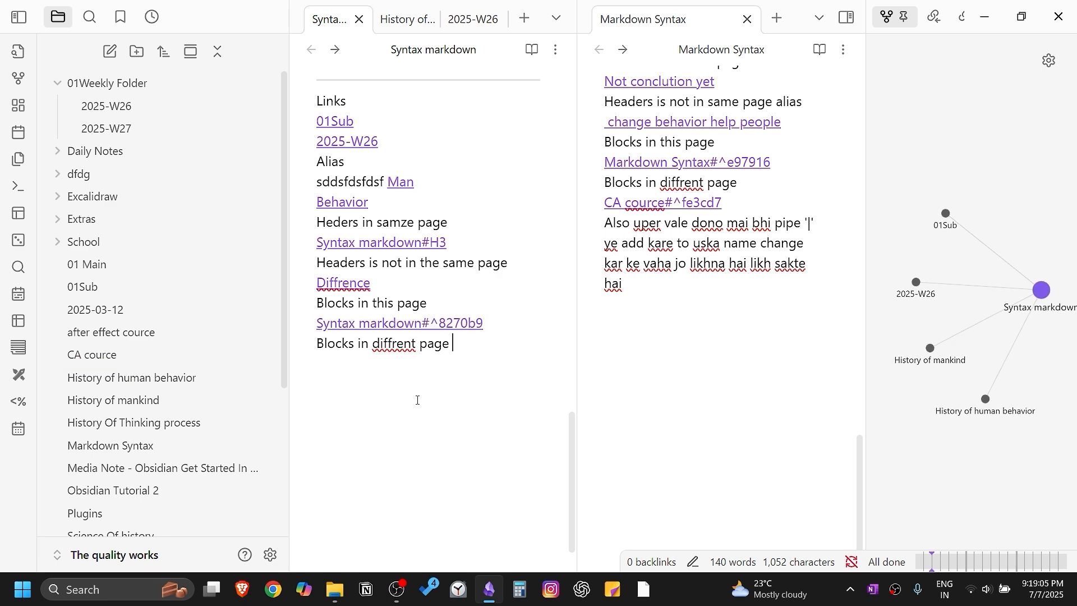
# Step: Set the block identifier to 83685 in both the fifth numbered item and its link, and test the link by opening its target
pyautogui.click(471, 325)
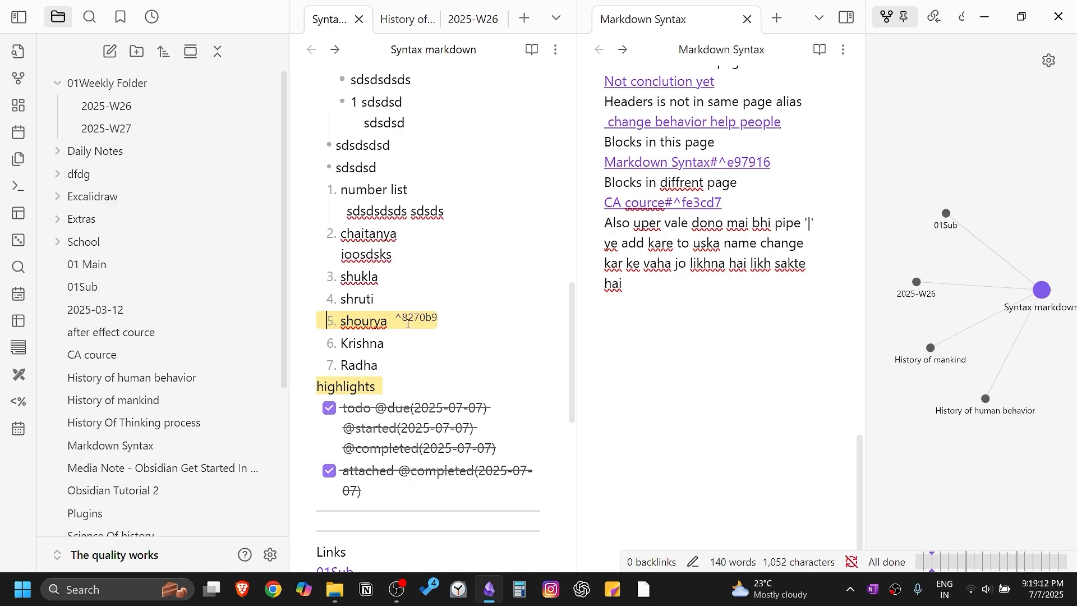
pyautogui.scroll(-5, 522, 484)
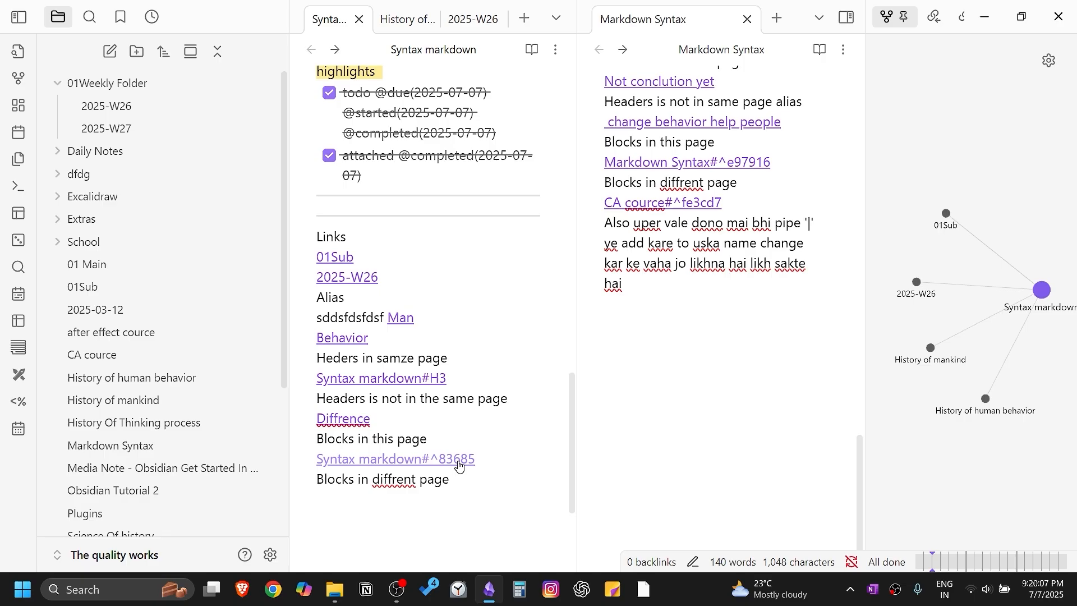
pyautogui.click(458, 463)
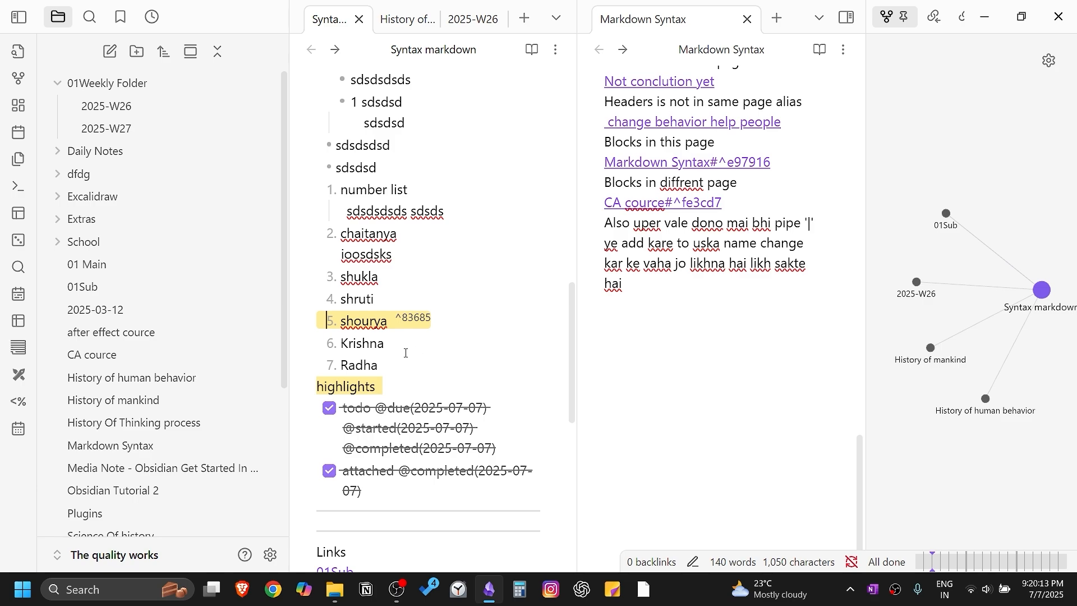
pyautogui.scroll(-10, 406, 353)
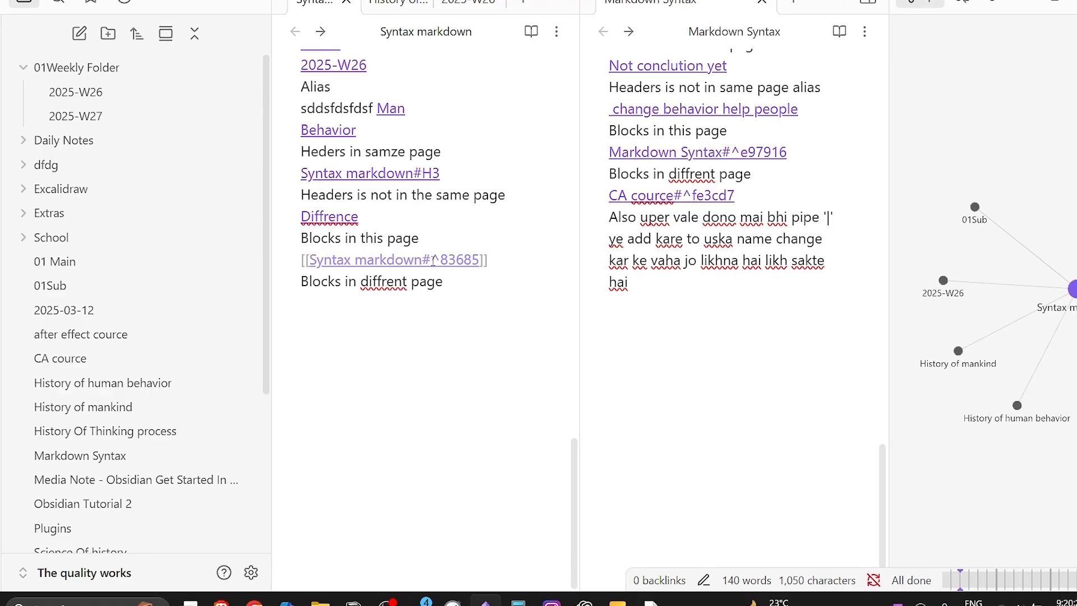
# Step: Insert an internal link to 01Sub on a new line under "Blocks in diffrent page"
pyautogui.click(460, 299)
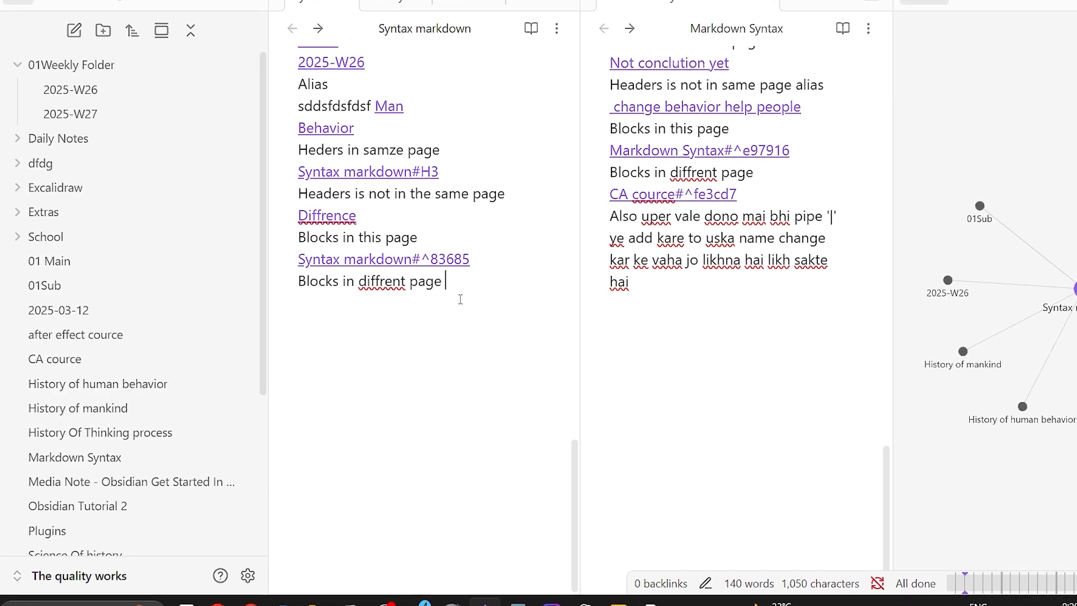
pyautogui.press('Return')
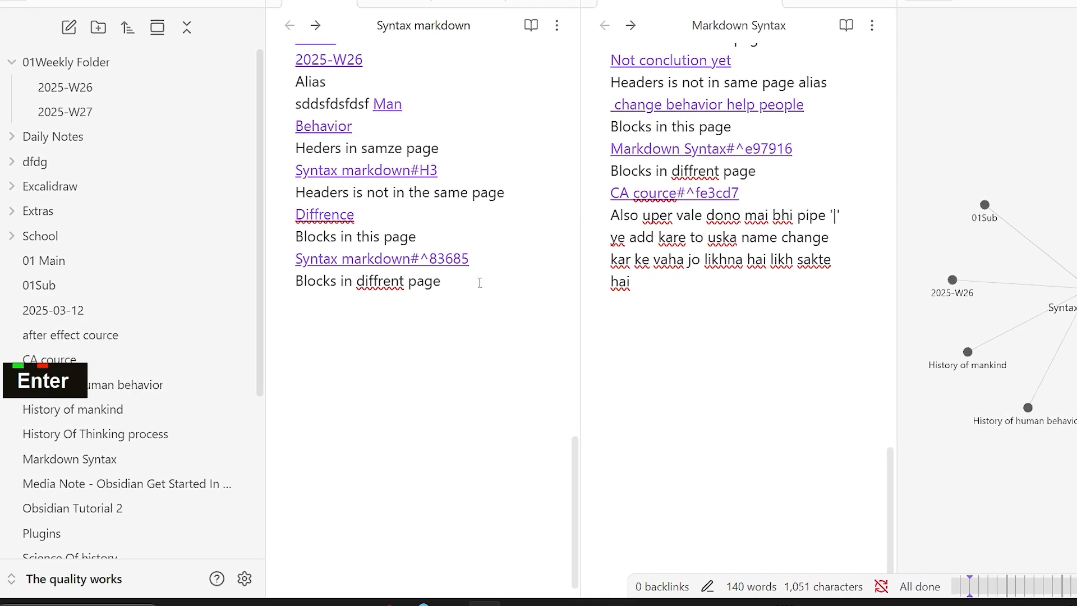
pyautogui.write('[[')
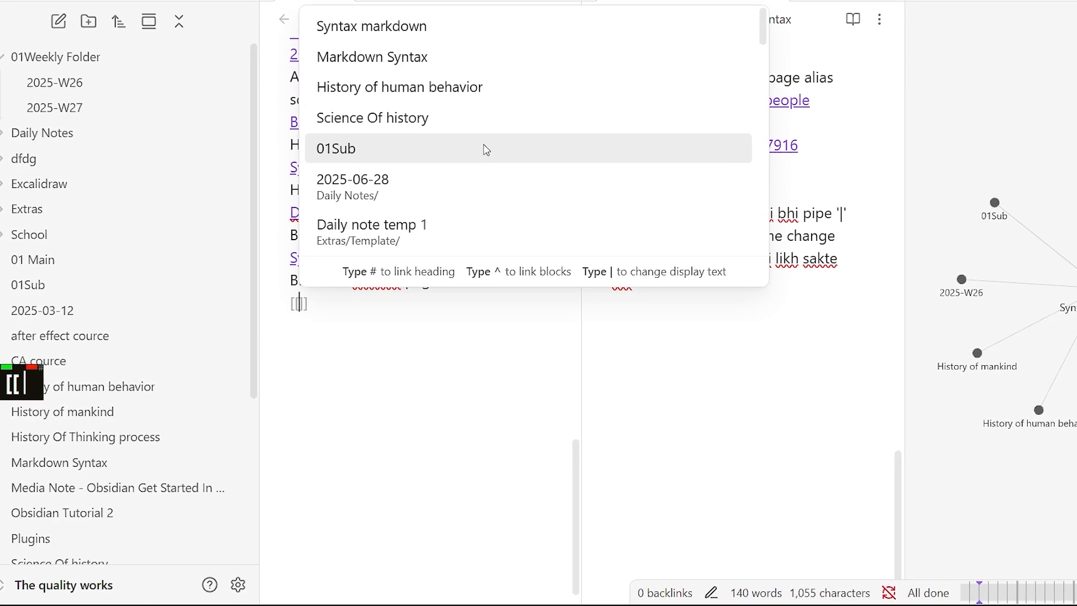
pyautogui.click(486, 150)
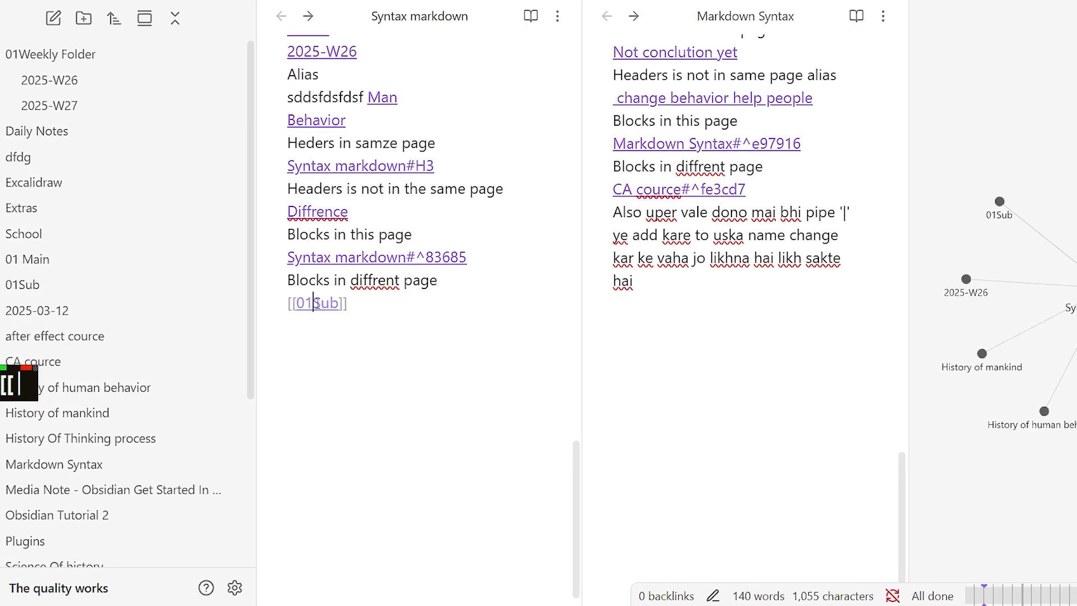
# Step: Fill the linked 01Sub note with the line "dfdfdgfg f", a level-1 heading "sdsd sad" and a level-2 heading "fdfsdf", and return to Syntax markdown
pyautogui.keyDown('ctrl'); pyautogui.click(331, 303); pyautogui.keyUp('ctrl')
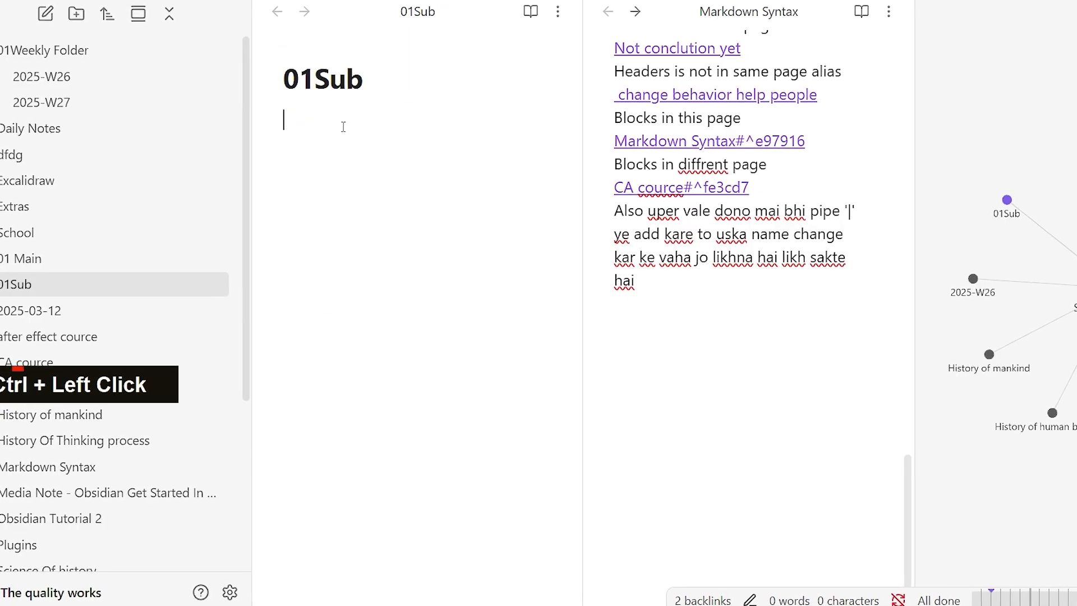
pyautogui.write('dfdfdgfg f')
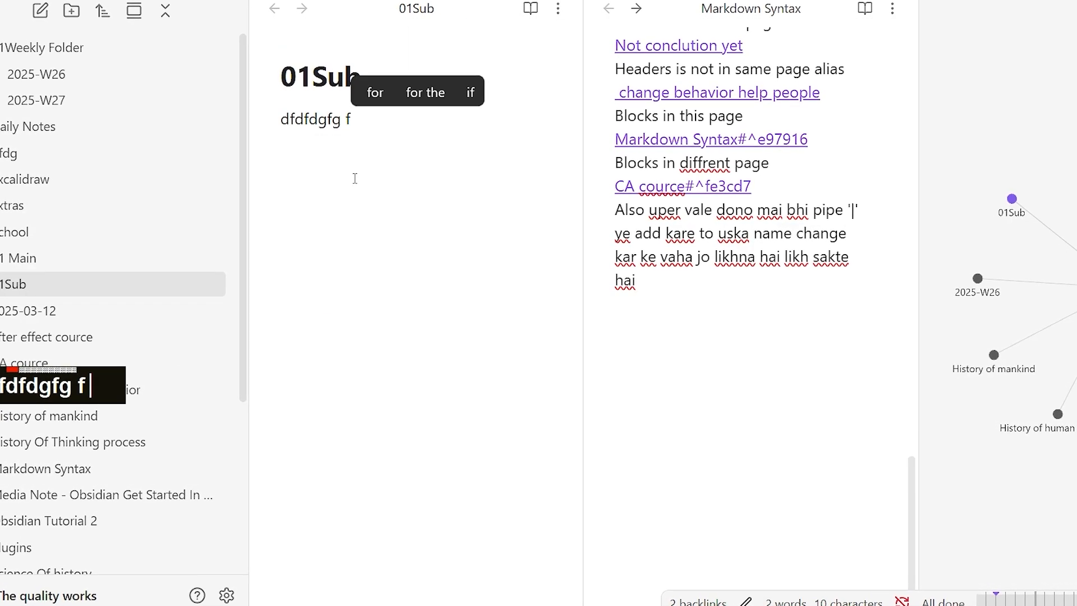
pyautogui.press('Return')
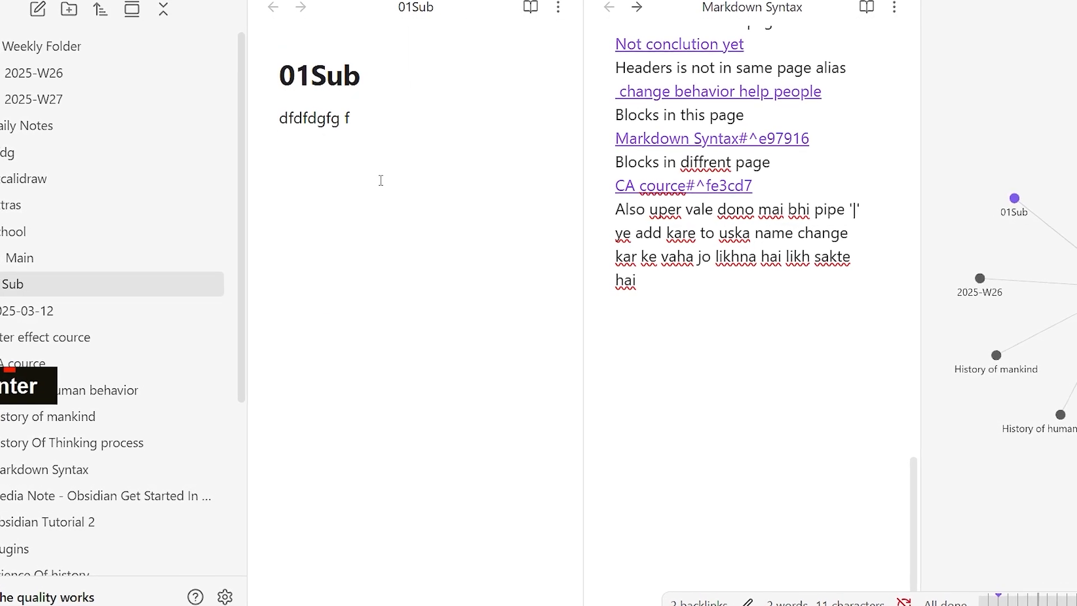
pyautogui.write('# sdsd sad')
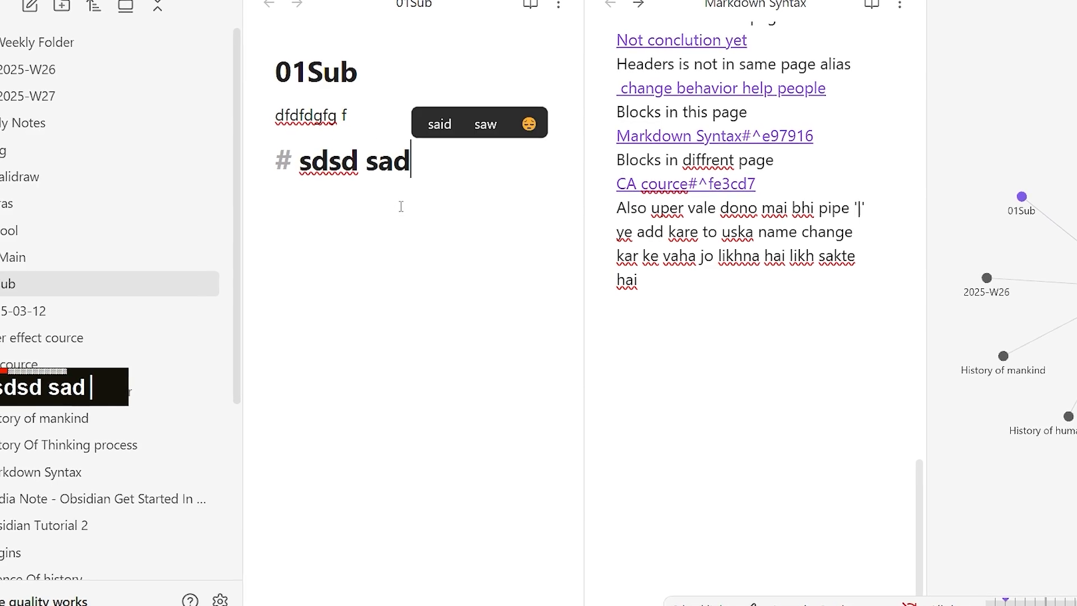
pyautogui.press('Return')
pyautogui.write('## fdfsdf')
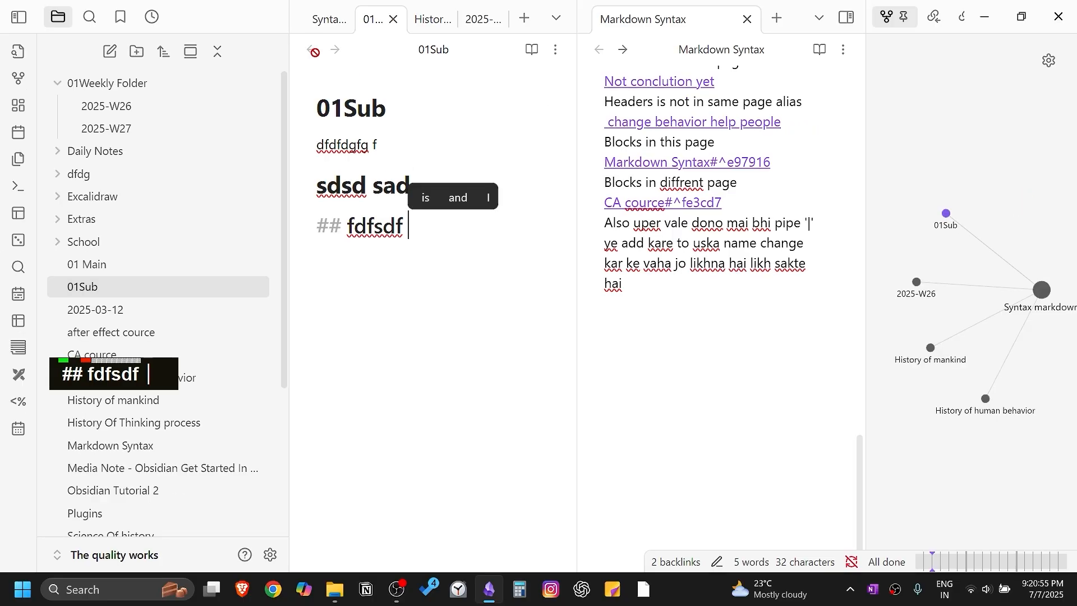
pyautogui.click(328, 19)
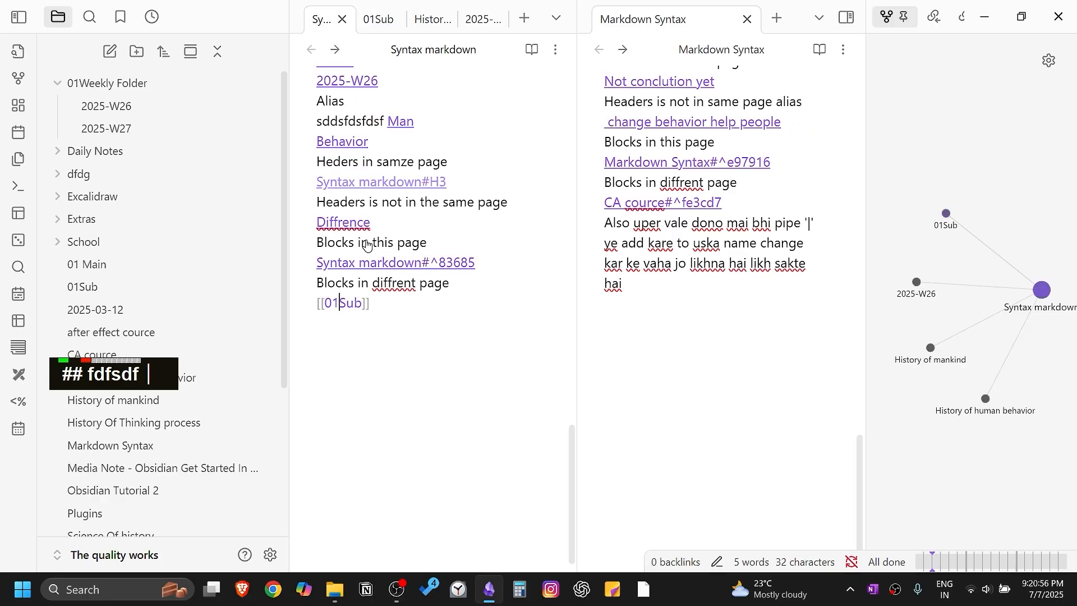
pyautogui.click(362, 303)
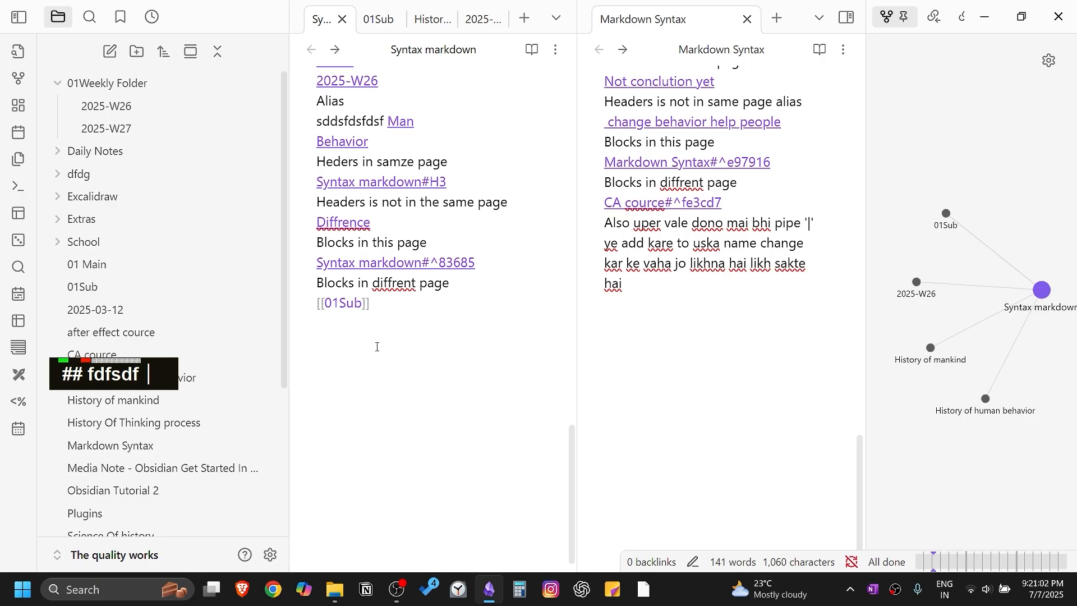
pyautogui.press('shift')
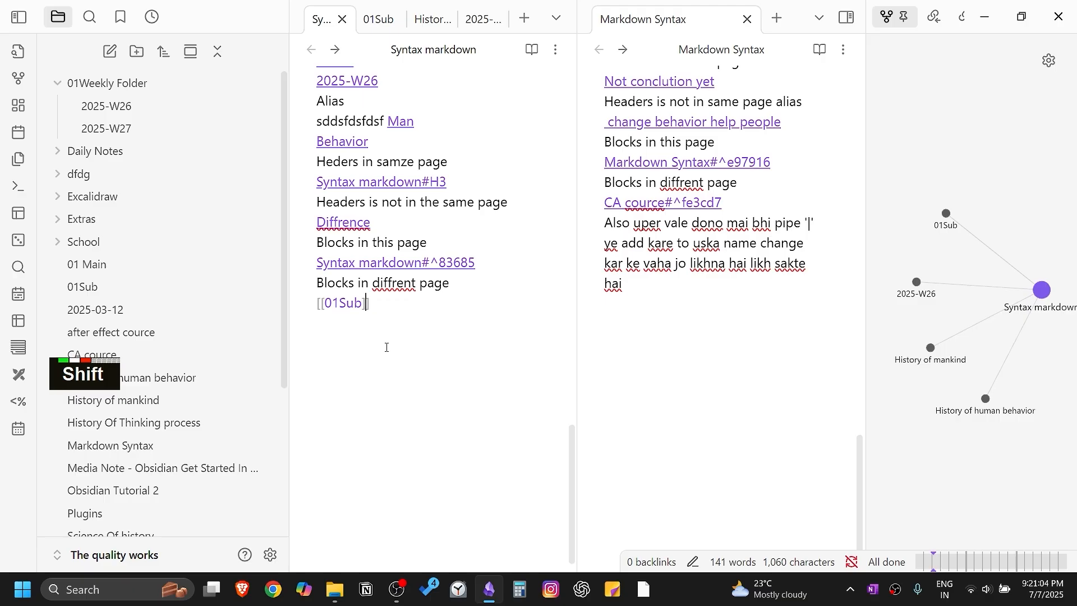
pyautogui.write('^')
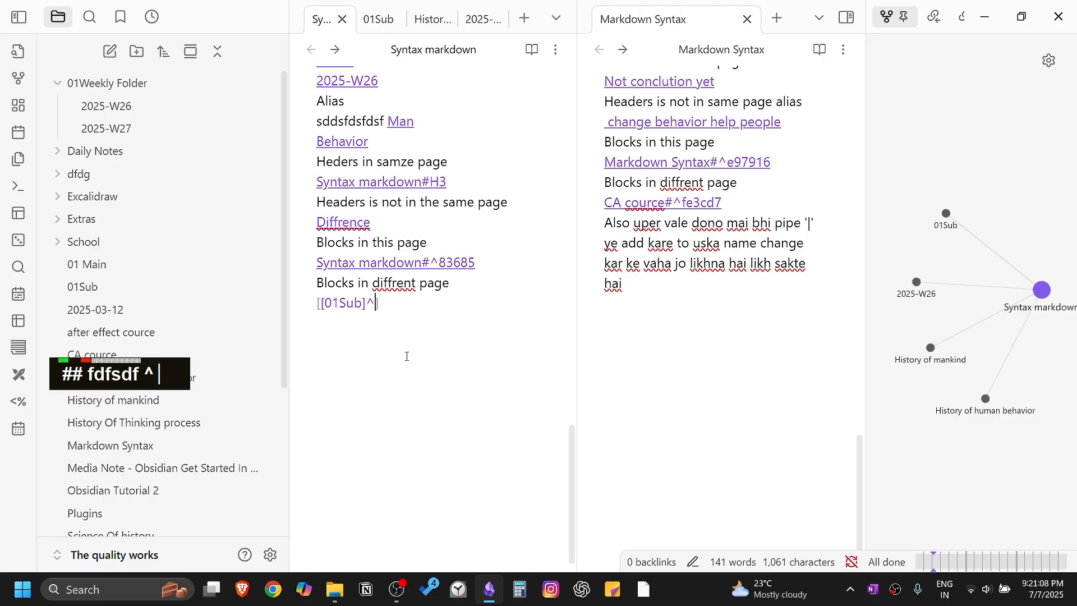
pyautogui.press('BackSpace')
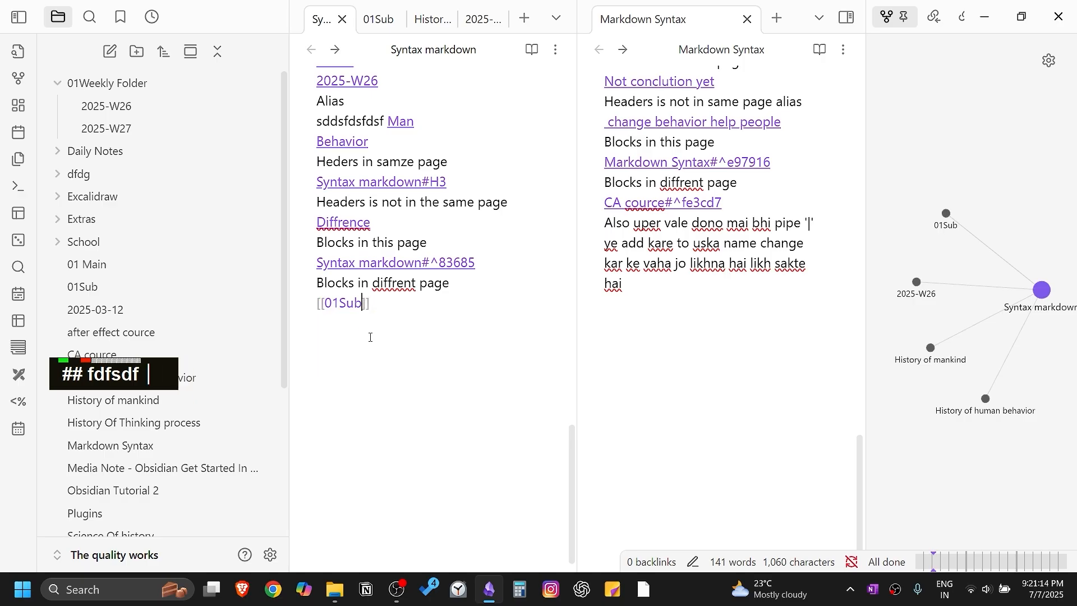
# Step: Extend the 01Sub link with ^ to point at the "## fdfsdf" block, and test the link by opening its target
pyautogui.press('shift')
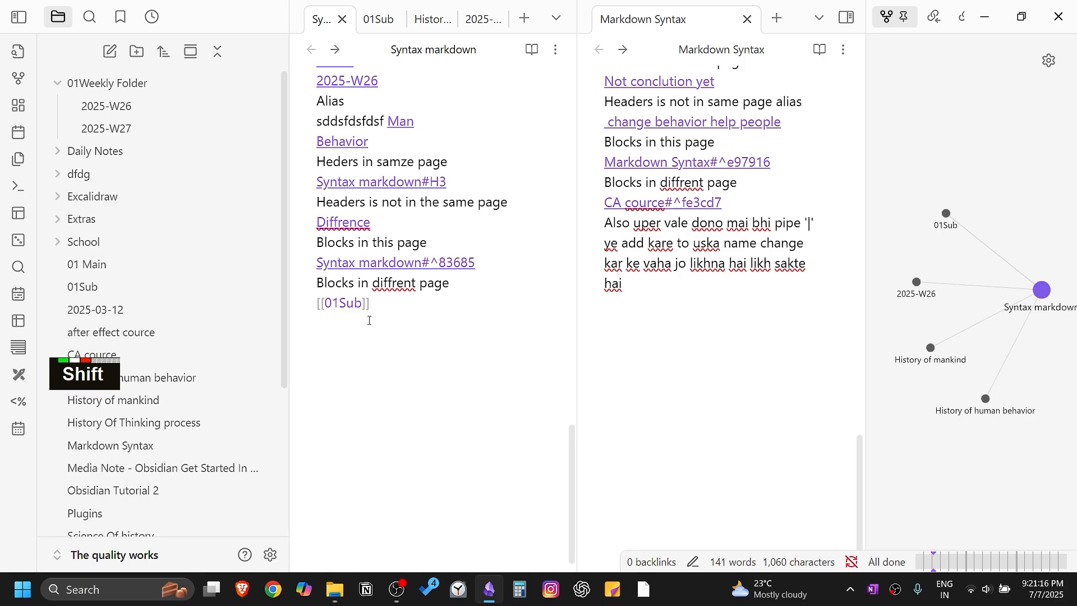
pyautogui.write('|')
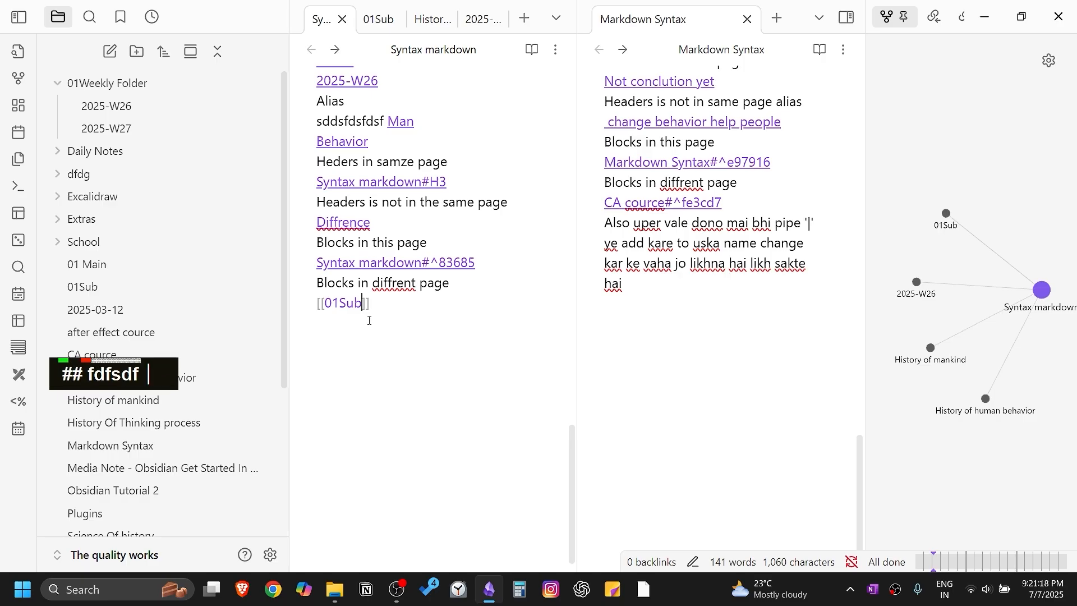
pyautogui.press('shift')
pyautogui.write('^')
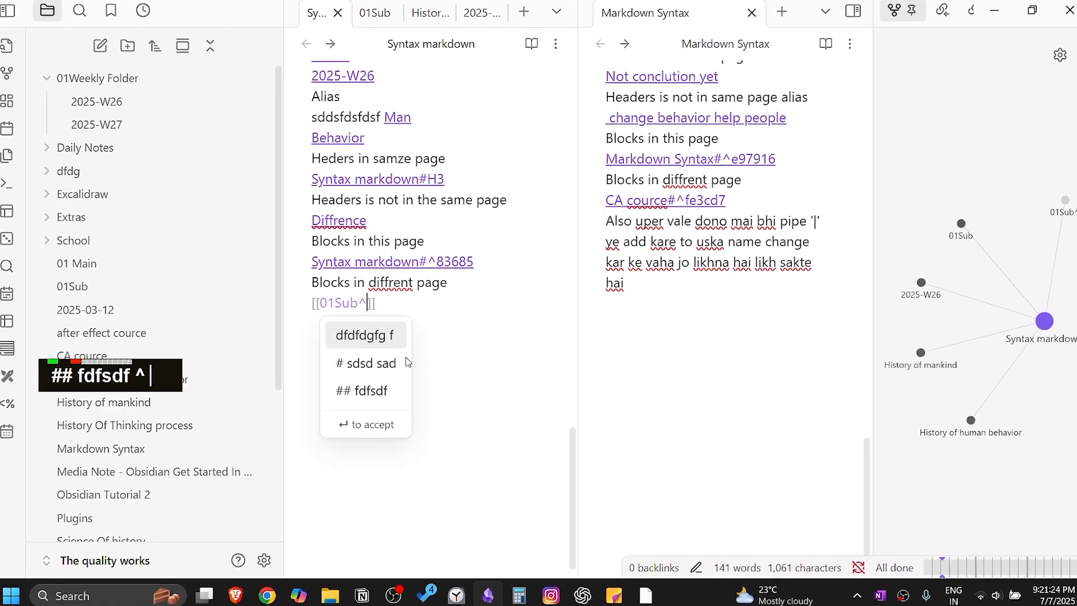
pyautogui.scroll(-1, 403, 385)
pyautogui.click(393, 389)
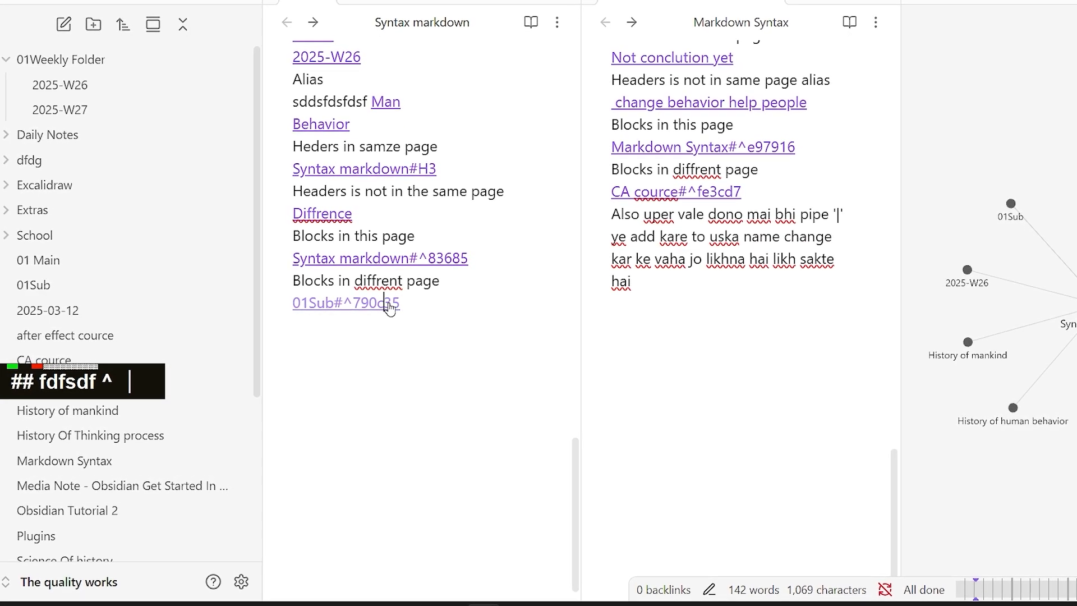
pyautogui.click(390, 308)
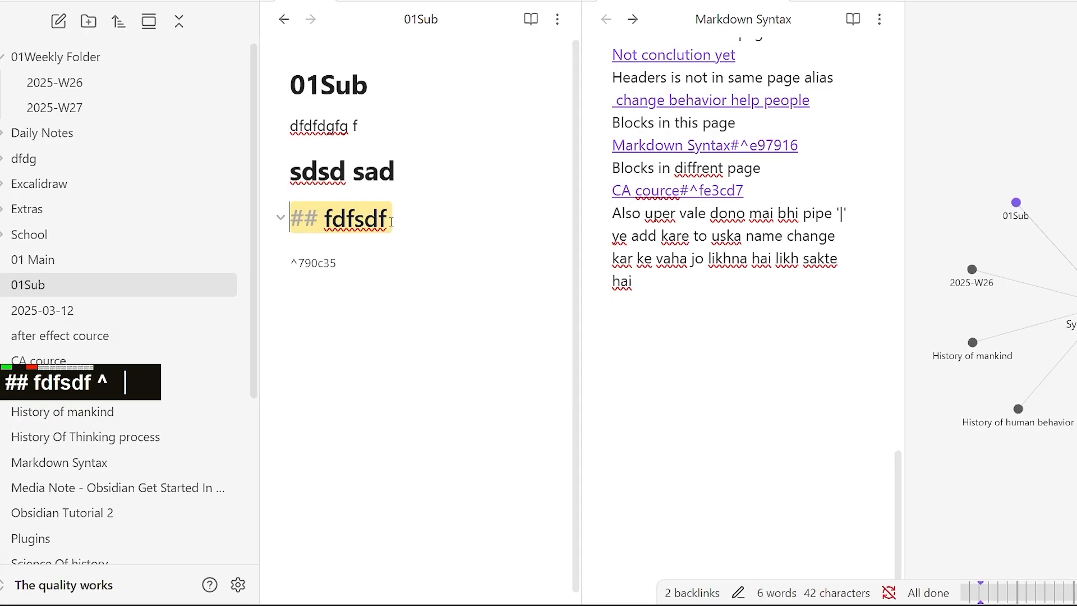
pyautogui.click(283, 17)
# Step: Add the display text "sdsds" after a pipe in the 01Sub block link
pyautogui.click(426, 298)
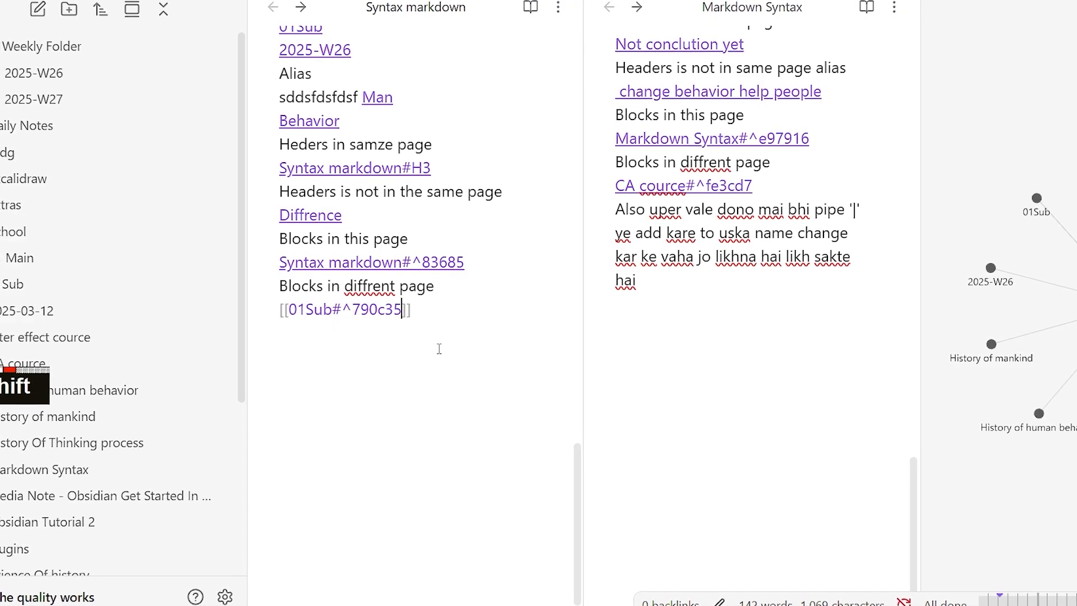
pyautogui.write('|')
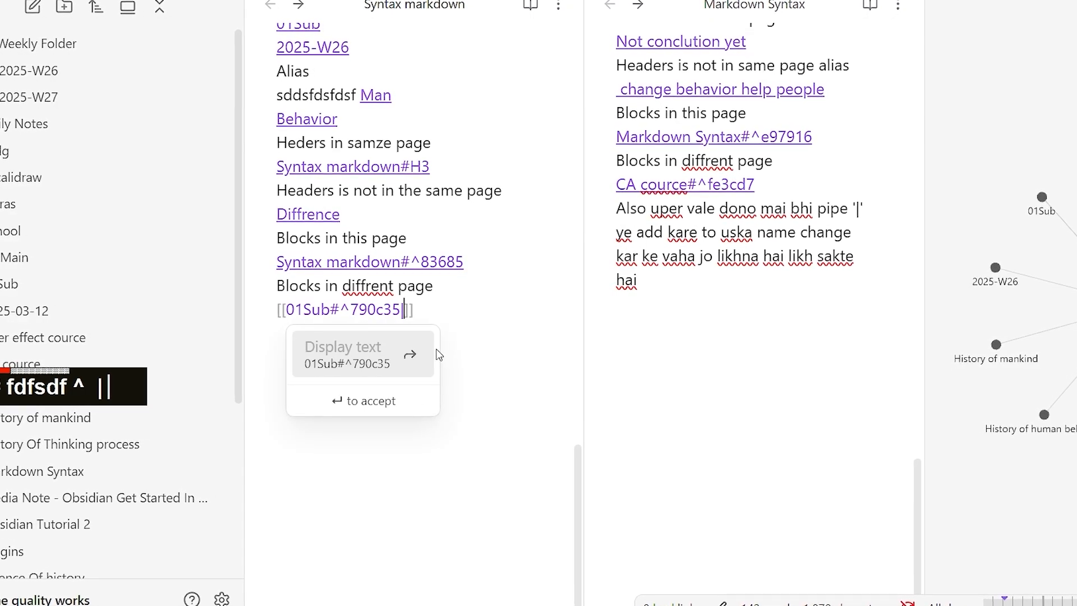
pyautogui.write('sdsds')
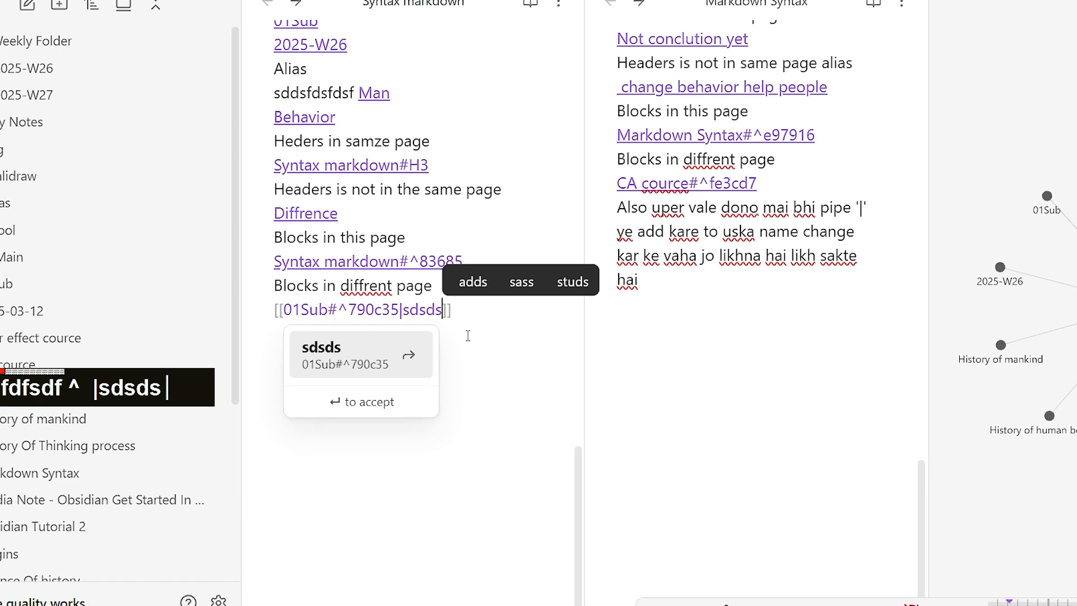
pyautogui.press('Return')
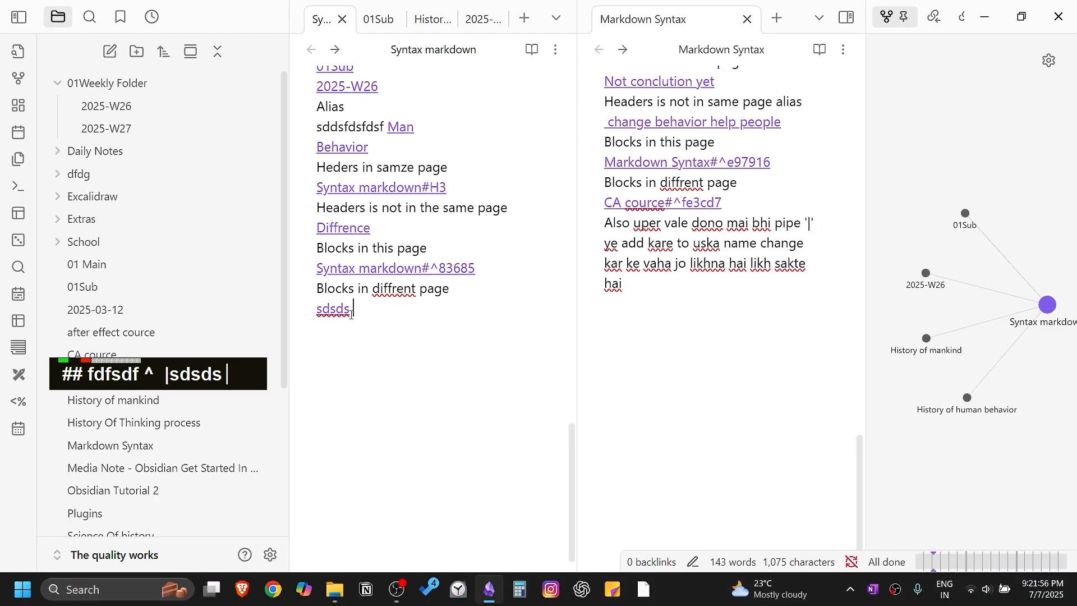
# Step: Remove the pipe and the display text from the 01Sub block link
pyautogui.press('Left')
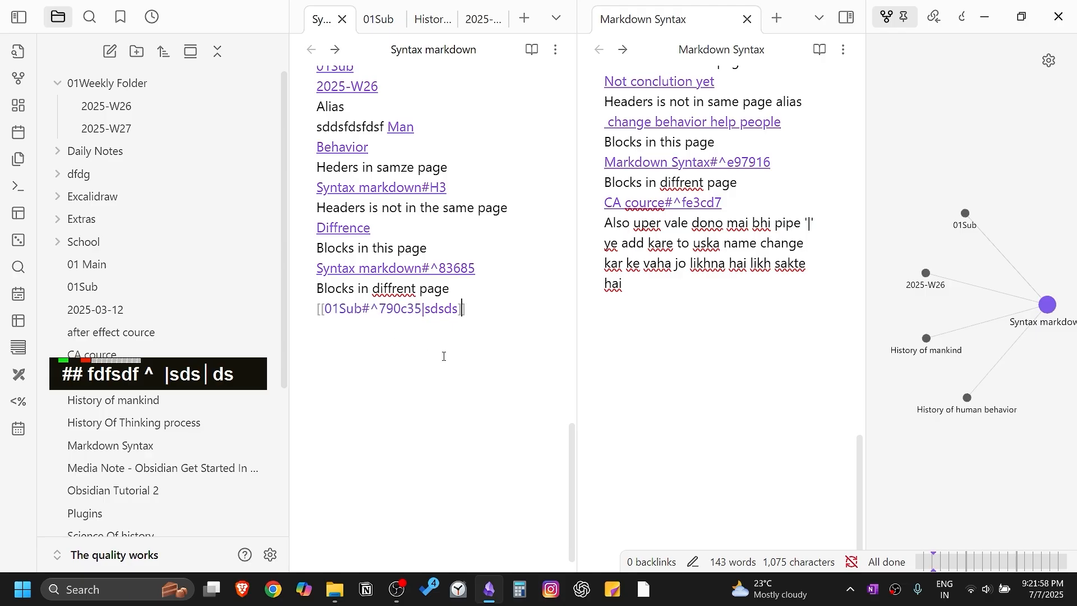
pyautogui.press('BackSpace')
pyautogui.press('BackSpace')
pyautogui.press('BackSpace')
pyautogui.press('BackSpace')
pyautogui.press('BackSpace')
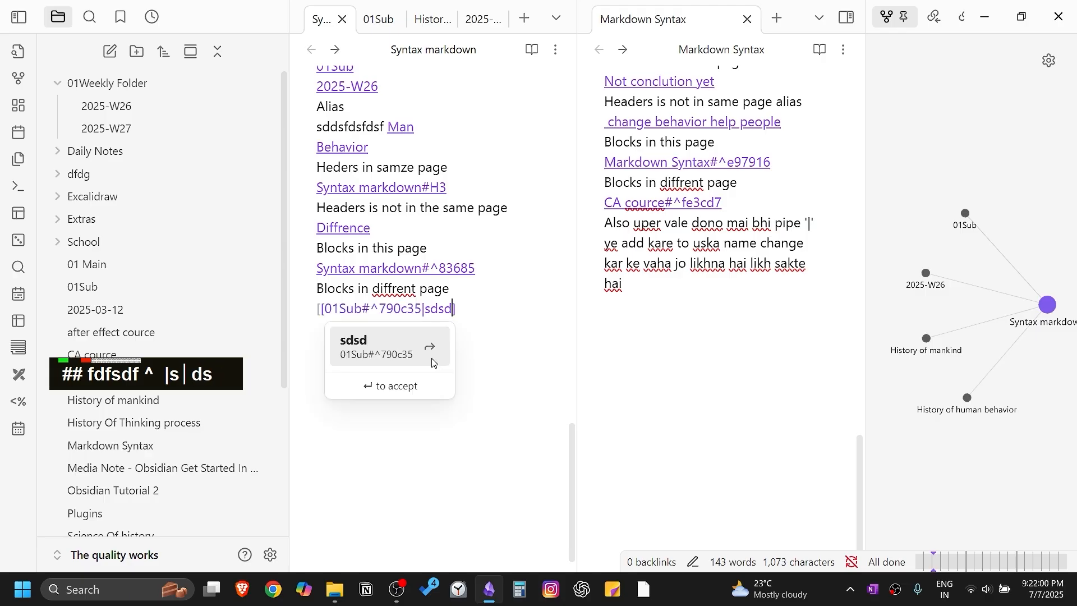
pyautogui.press('BackSpace')
pyautogui.press('BackSpace')
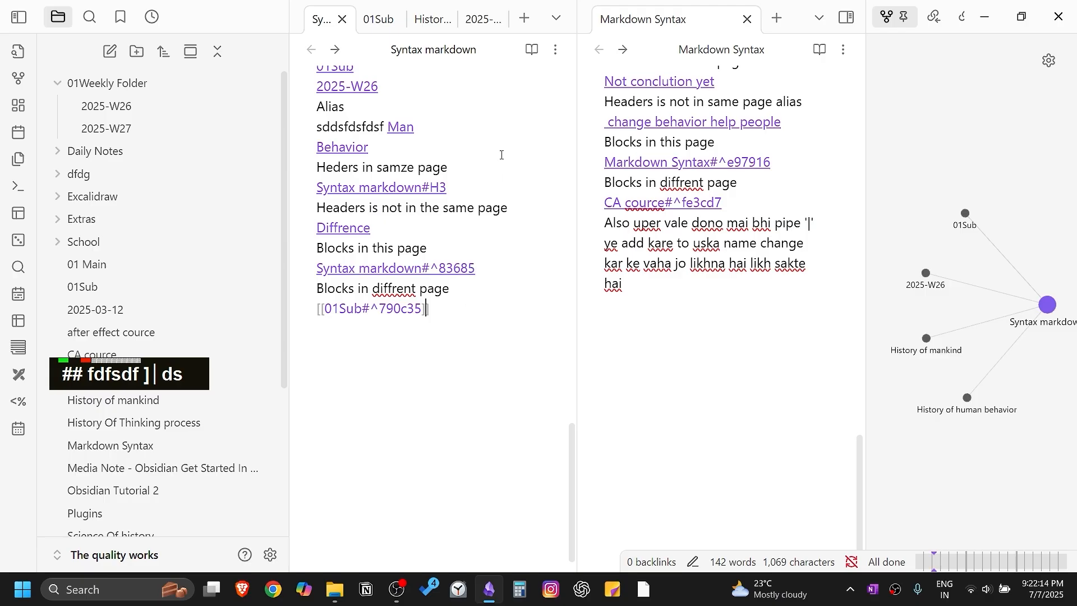
# Step: Preview the Syntax markdown note's links in reading view and return to editing view
pyautogui.click(531, 51)
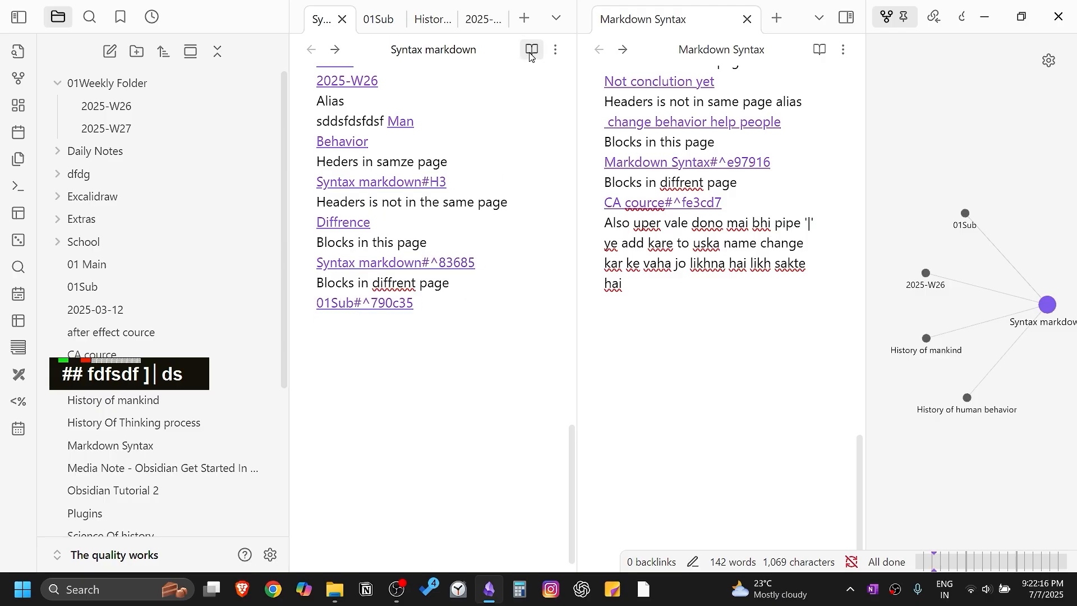
pyautogui.click(531, 51)
pyautogui.click(531, 51)
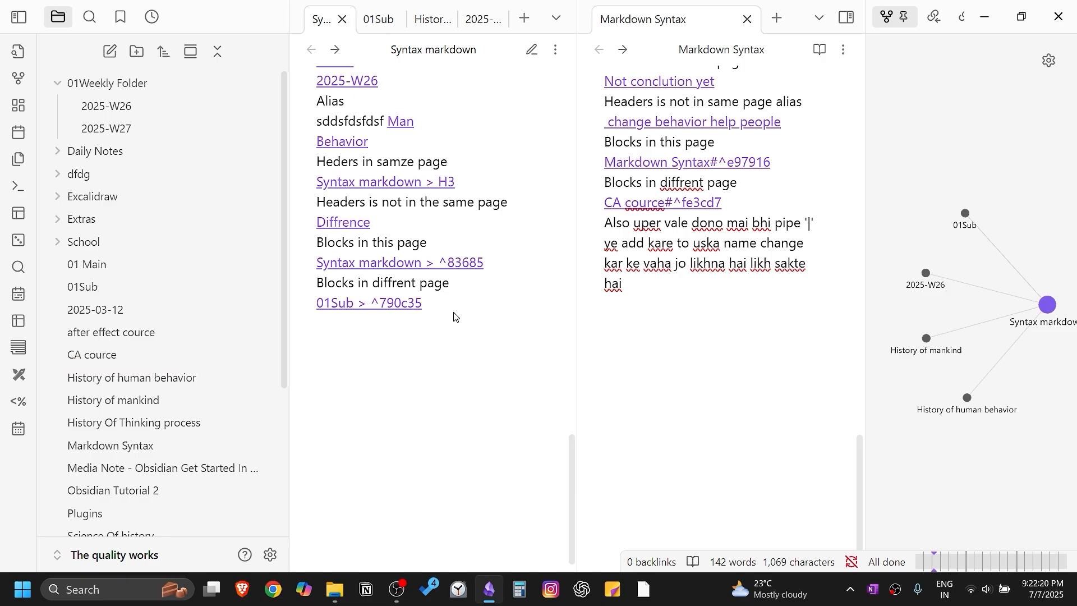
pyautogui.click(530, 56)
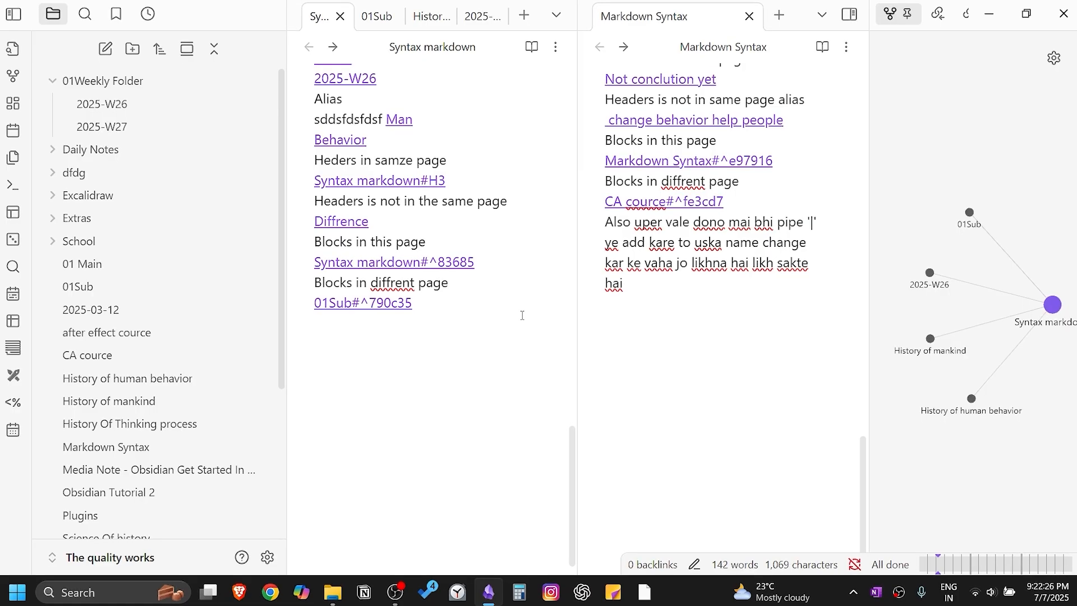
# Step: Review the link examples in the Markdown Syntax note and the full contents of the Syntax markdown note
pyautogui.click(452, 303)
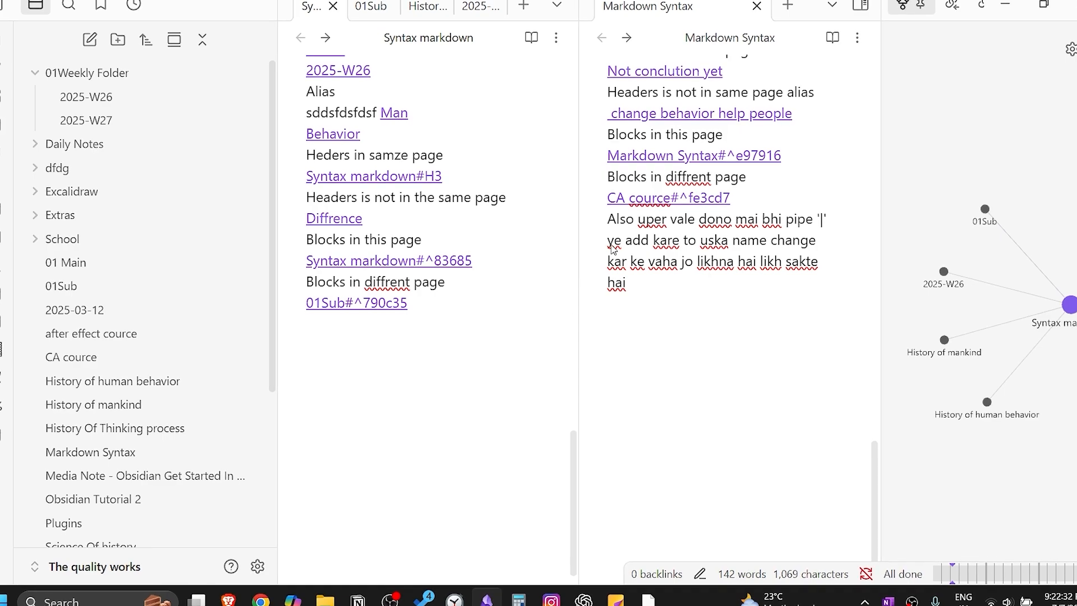
pyautogui.click(675, 205)
pyautogui.hotkey('ctrl', 'alt', 'Left')
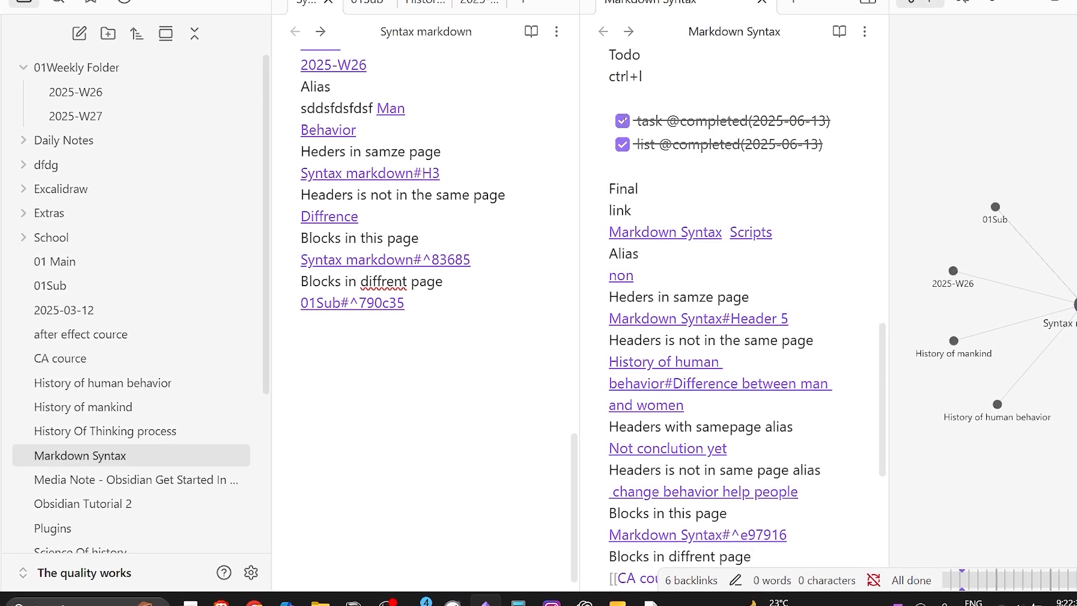
pyautogui.scroll(-5, 766, 361)
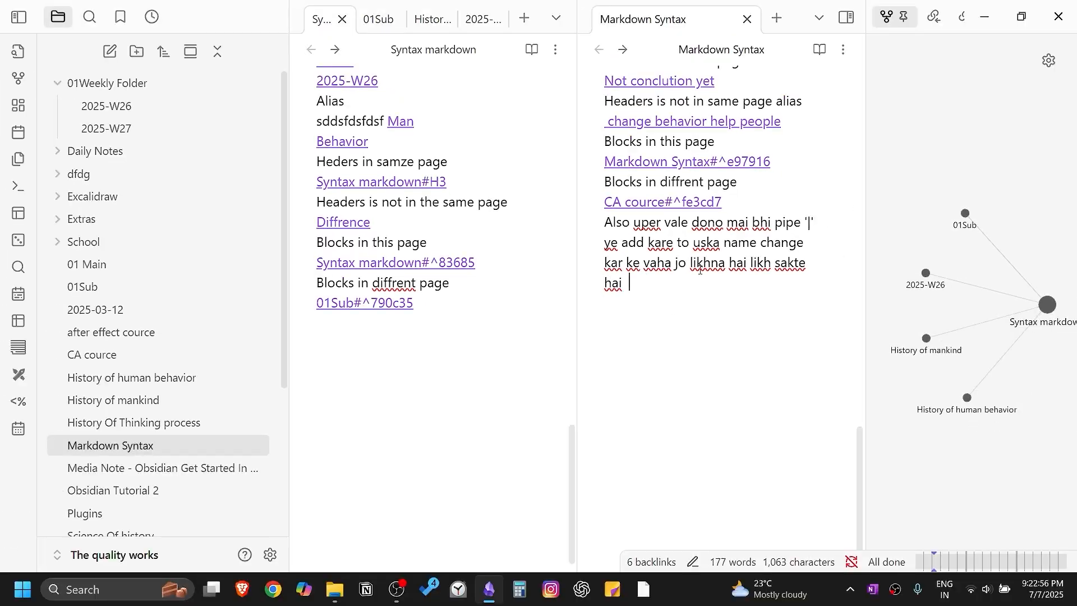
pyautogui.scroll(7, 481, 379)
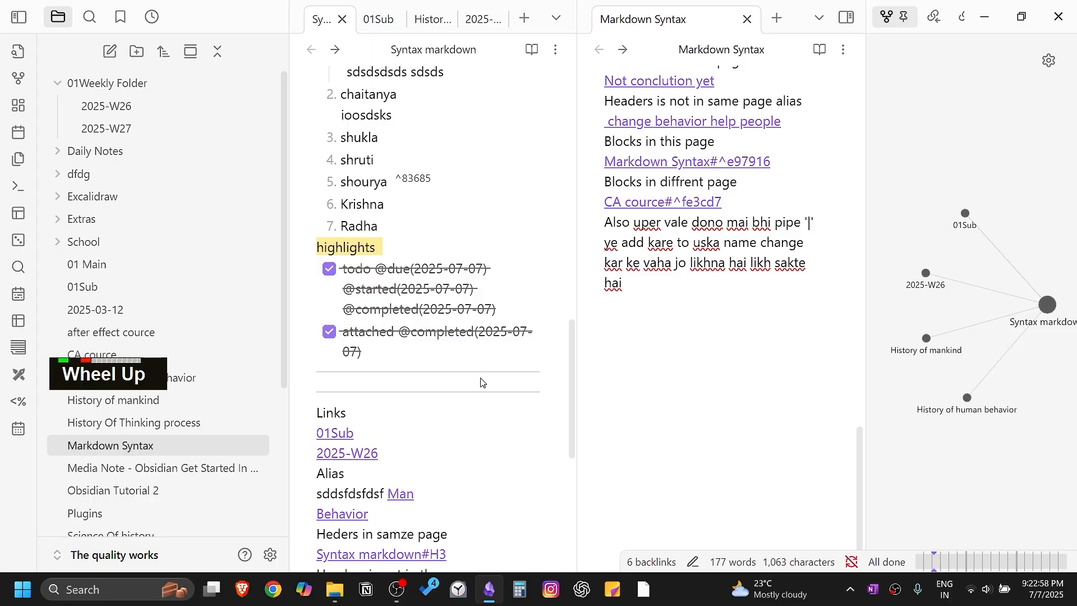
pyautogui.scroll(15, 481, 382)
pyautogui.scroll(-20, 482, 380)
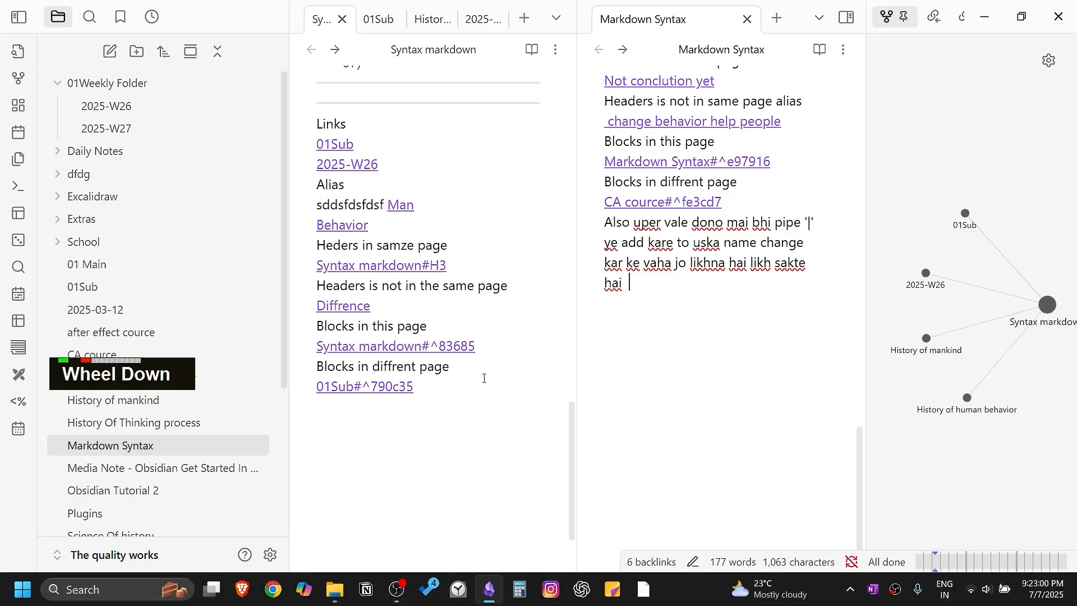
pyautogui.scroll(-6, 490, 403)
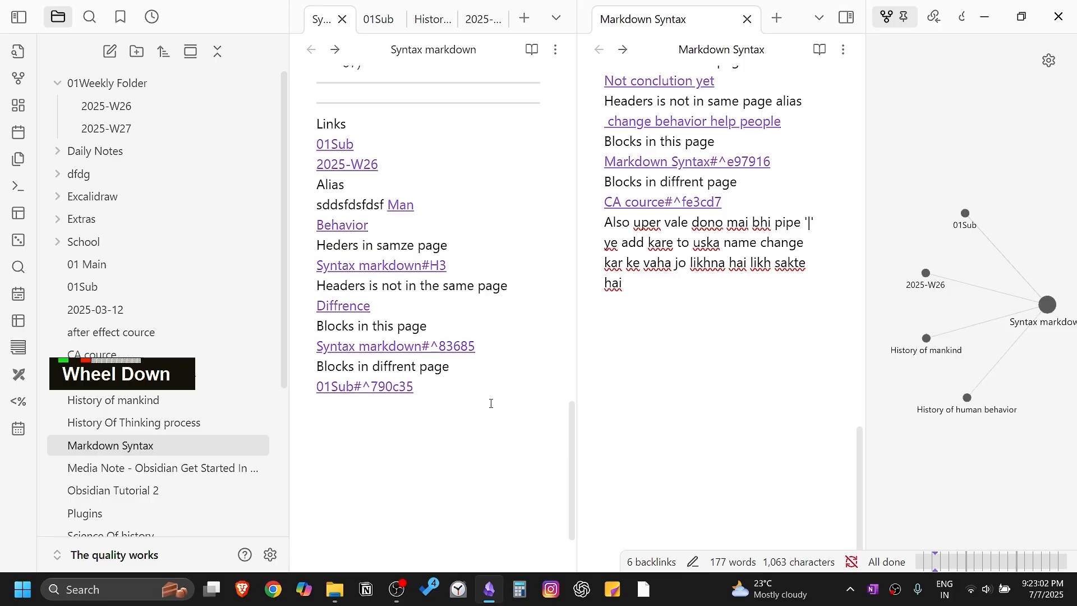